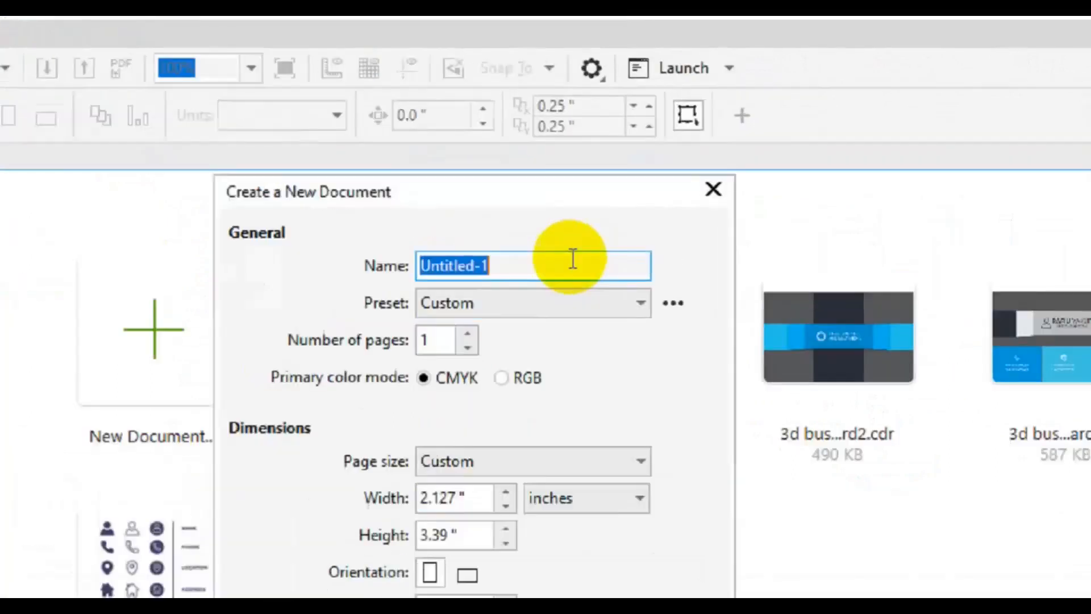
# Create a document named Certificate with a 24.792 × 17.75 inch page.
pyautogui.write('Certificat')
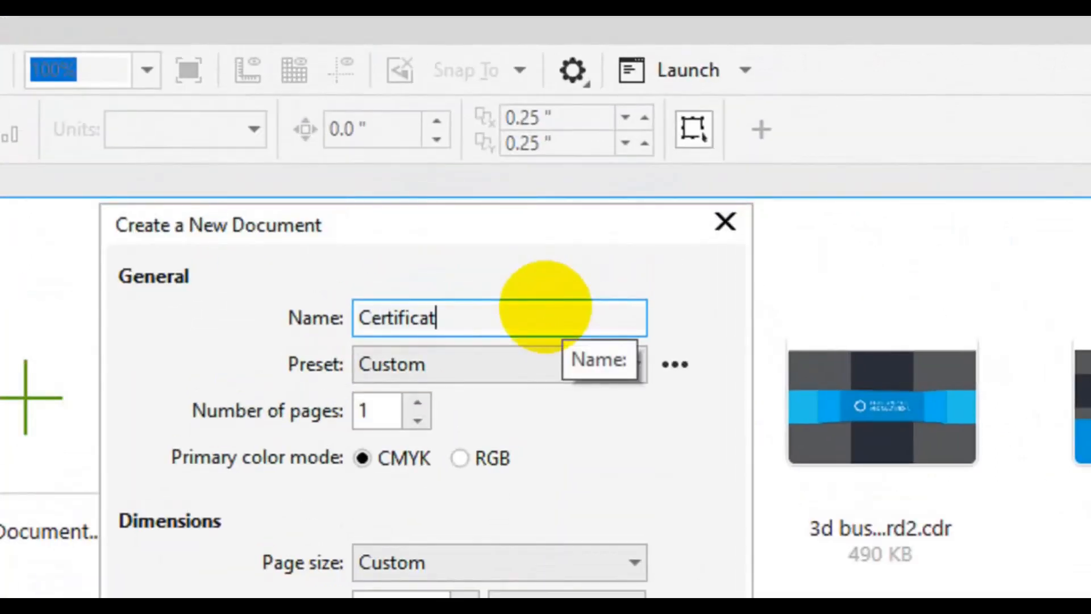
pyautogui.write('e')
pyautogui.doubleClick(429, 448)
pyautogui.write('24.792')
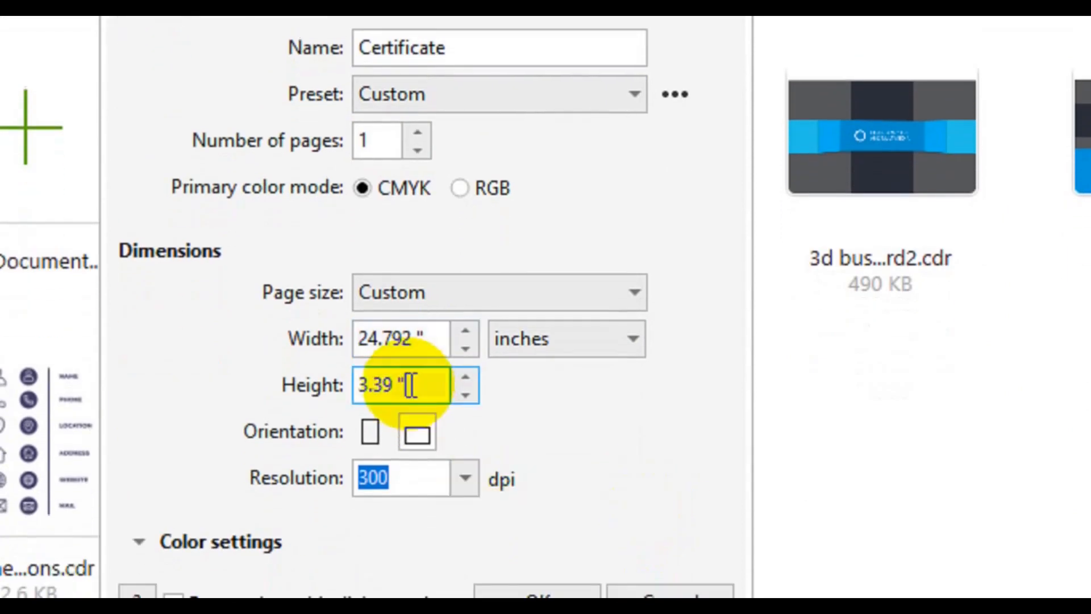
pyautogui.doubleClick(415, 492)
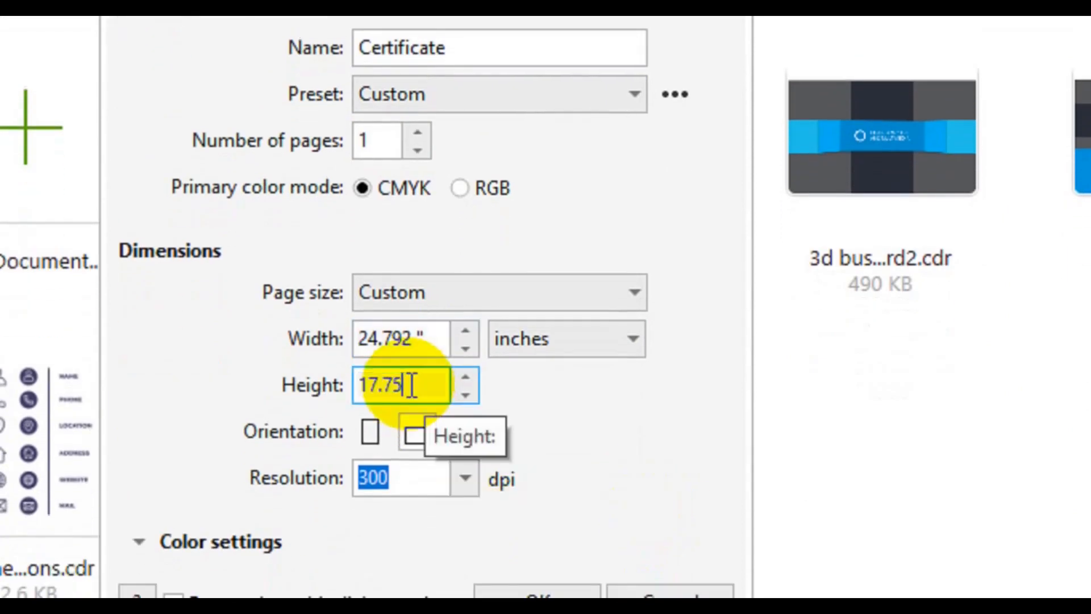
pyautogui.write('17.75')
pyautogui.press('Return')
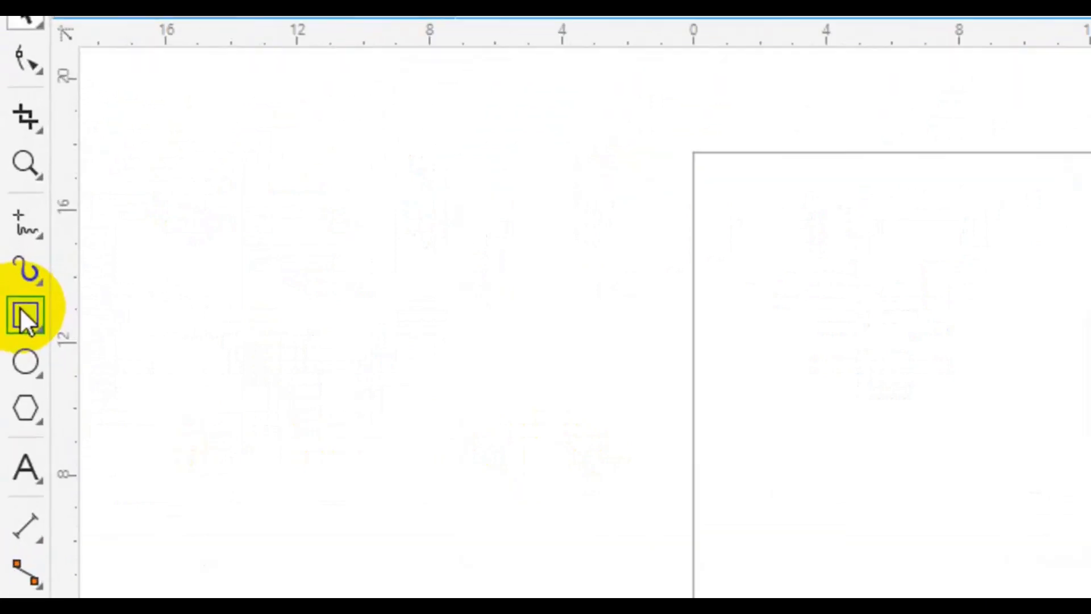
# Add a page-sized rectangle narrowed to a right-side strip, plus another page-sized rectangle.
pyautogui.doubleClick(13, 275)
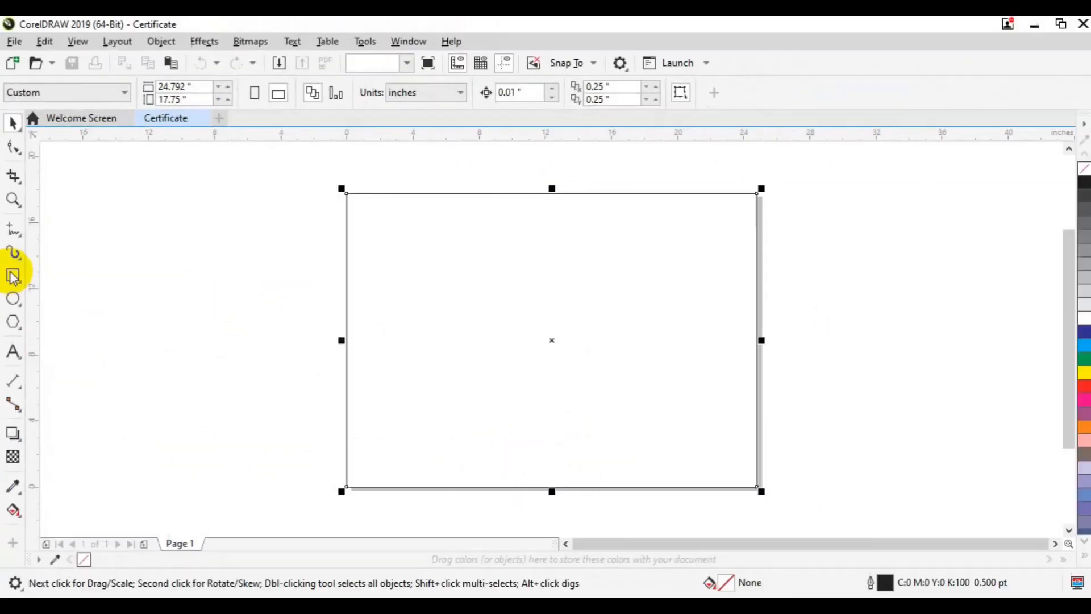
pyautogui.moveTo(341, 341); pyautogui.dragTo(654, 341)
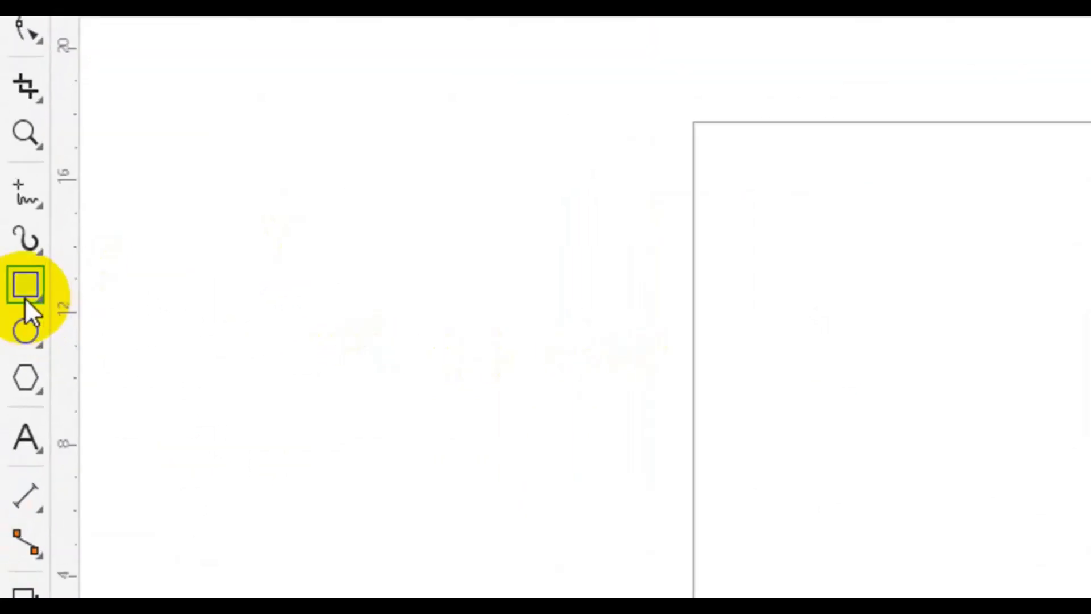
pyautogui.doubleClick(14, 282)
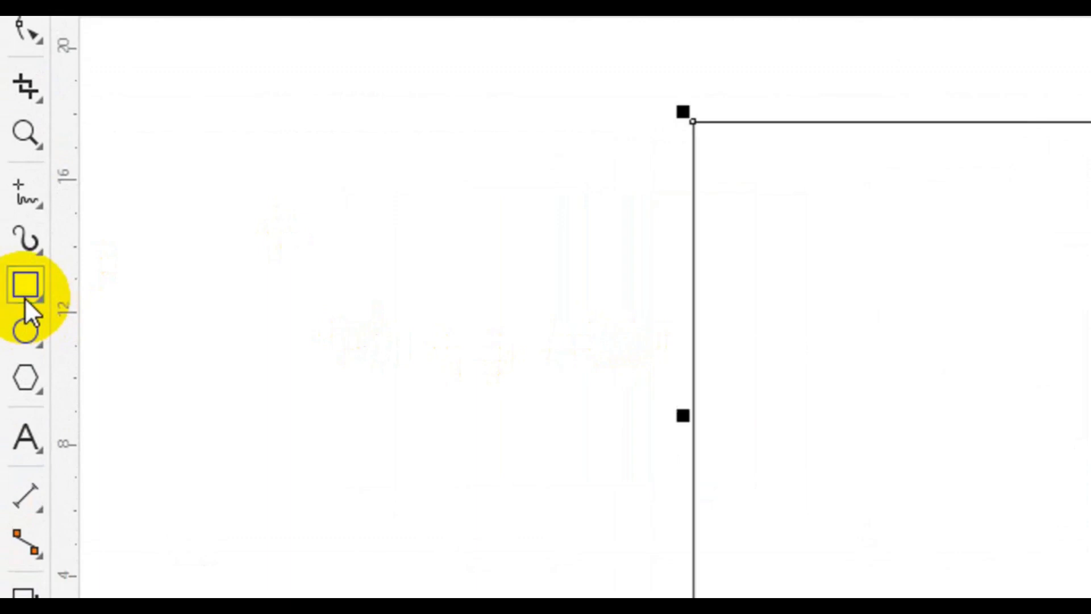
# Draw a wide ellipse over the page's right part and move it up over the top edge.
pyautogui.click(12, 296)
pyautogui.moveTo(629, 176); pyautogui.dragTo(851, 314)
pyautogui.press('space')
pyautogui.moveTo(738, 244); pyautogui.dragTo(699, 188)
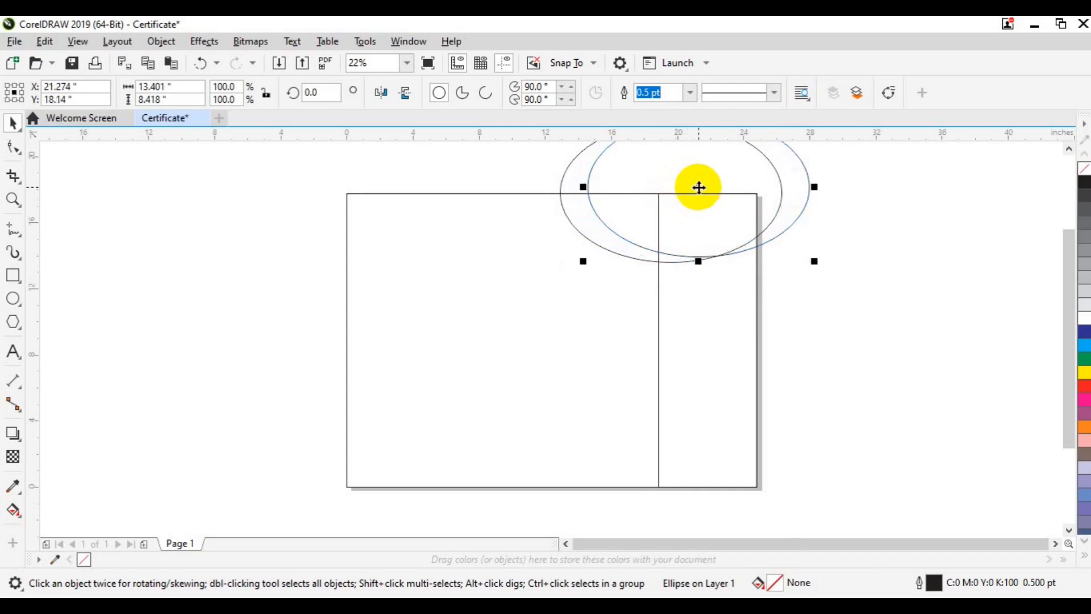
# Place a copy of the ellipse up and left, shift it right, and tilt the ellipses about 9 degrees.
pyautogui.moveTo(699, 187); pyautogui.dragTo(614, 166)
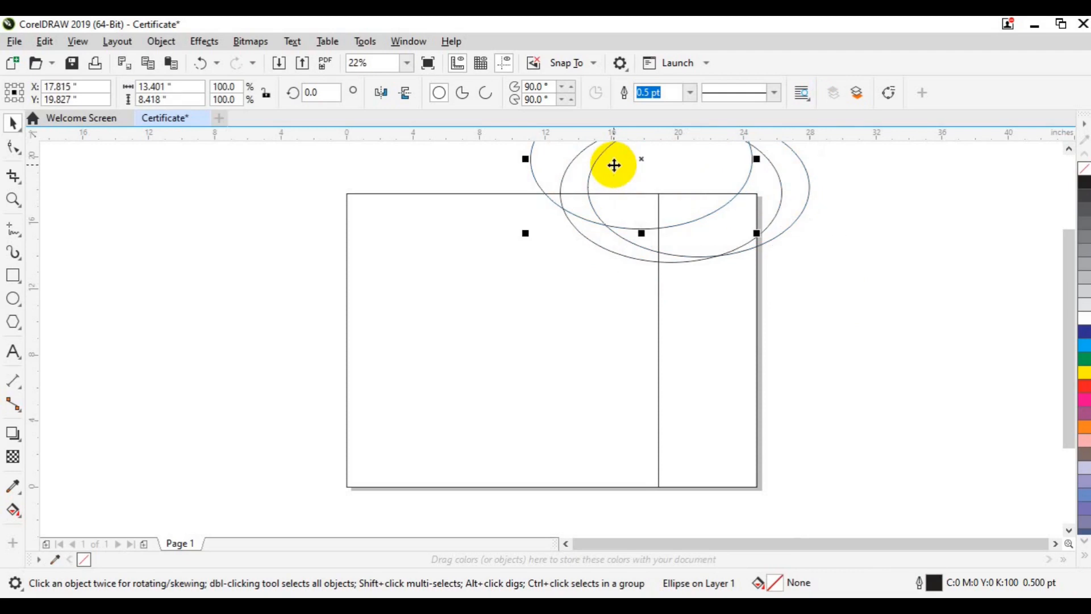
pyautogui.moveTo(627, 251); pyautogui.dragTo(642, 260)
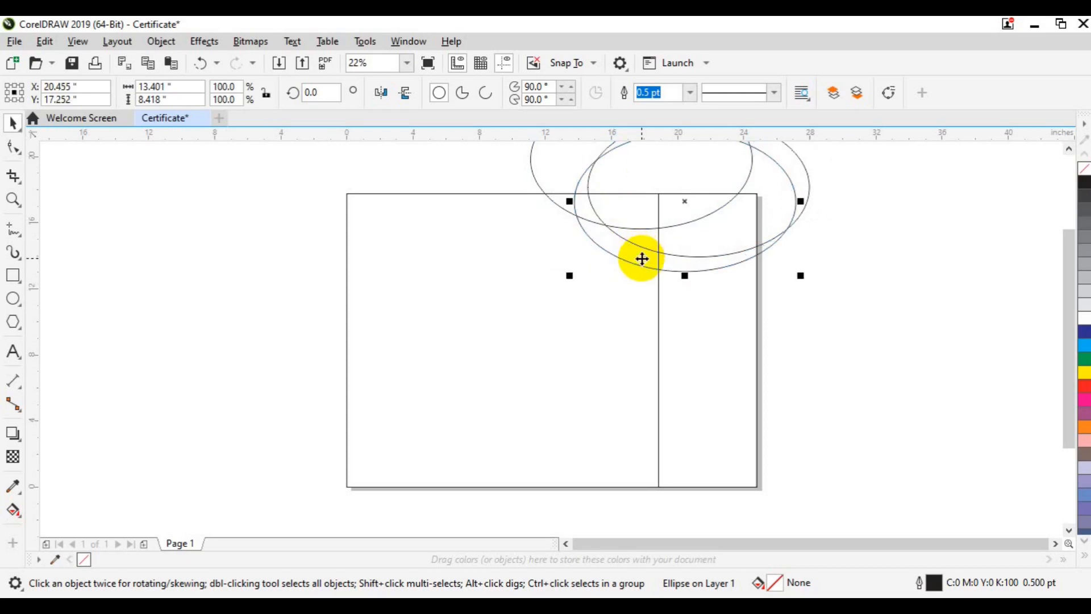
pyautogui.scroll(-3, 302, 368)
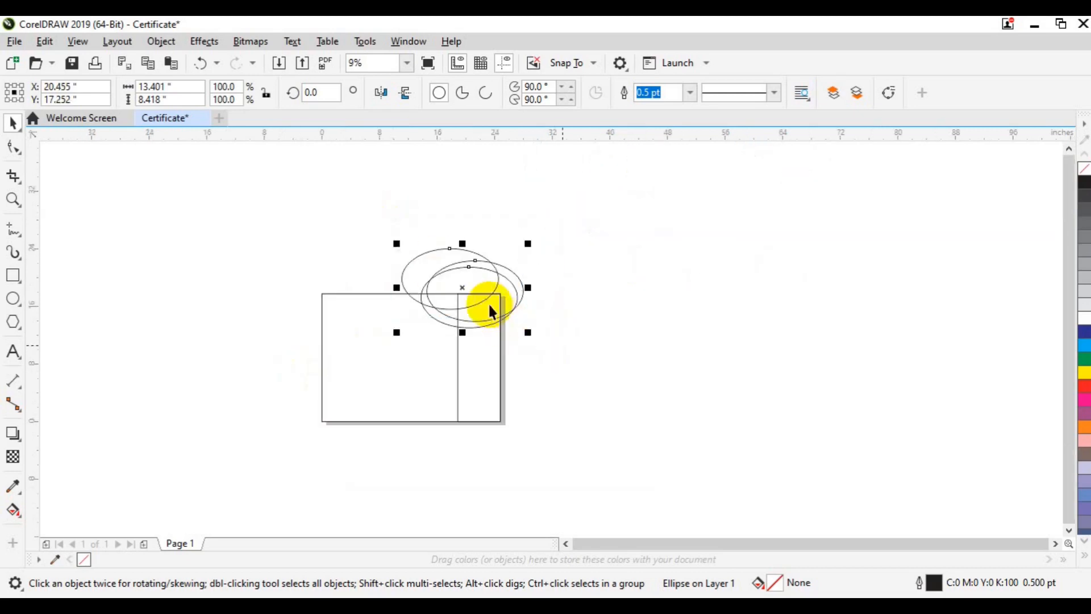
pyautogui.click(466, 287)
pyautogui.moveTo(532, 331); pyautogui.dragTo(540, 322)
pyautogui.click(559, 352)
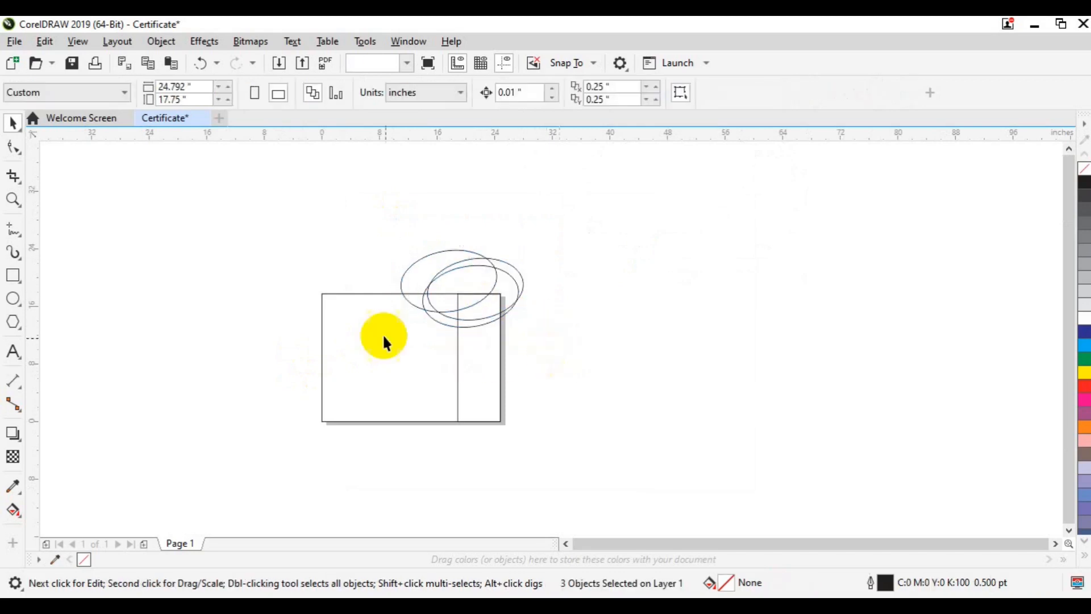
# Tilt one ellipse further to about 12 degrees and reposition it near the others' centre.
pyautogui.scroll(2, 46, 217)
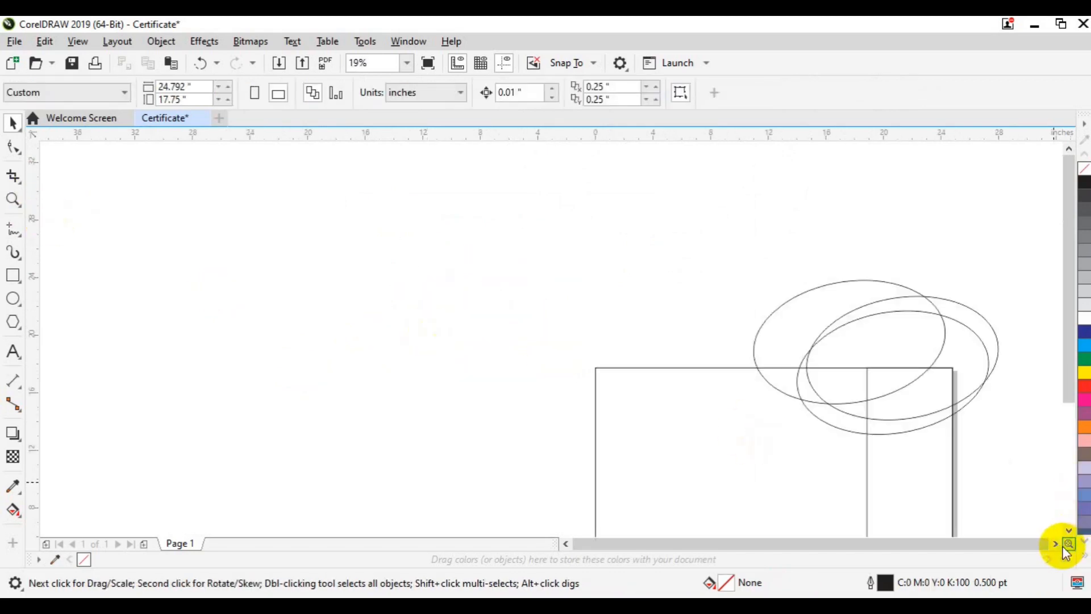
pyautogui.moveTo(1064, 544); pyautogui.dragTo(1053, 541)
pyautogui.click(692, 430)
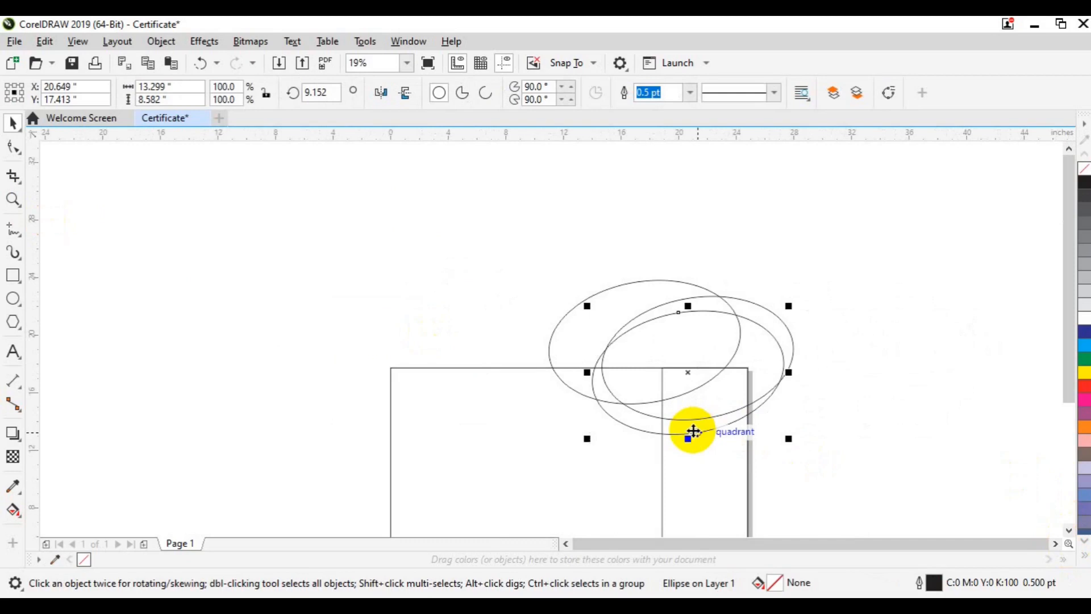
pyautogui.moveTo(694, 431); pyautogui.dragTo(693, 432)
pyautogui.moveTo(793, 305); pyautogui.dragTo(782, 297)
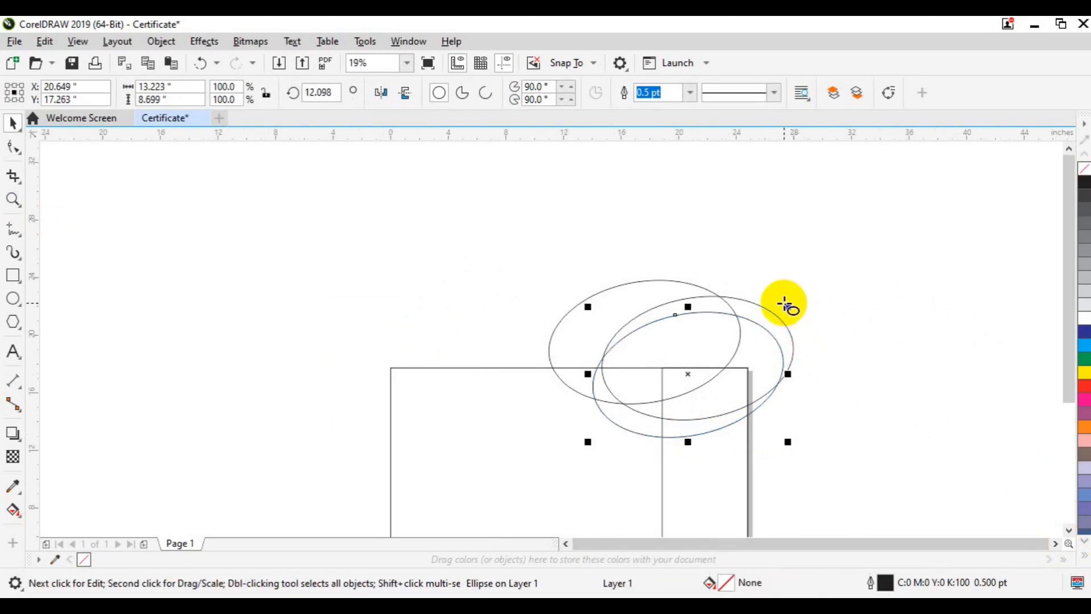
pyautogui.press('F7')
pyautogui.moveTo(682, 375); pyautogui.dragTo(680, 373)
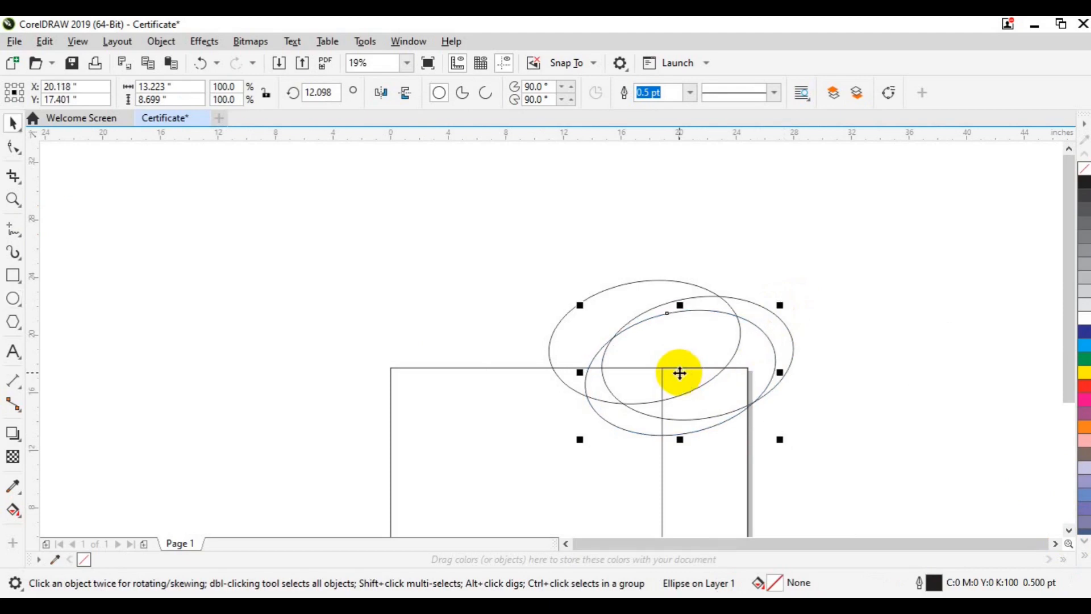
# Nudge all three ellipses right, then reduce the upper-left ellipse's tilt and move it slightly up.
pyautogui.moveTo(446, 239); pyautogui.dragTo(884, 453)
pyautogui.press('Right')
pyautogui.press('Right')
pyautogui.press('Right')
pyautogui.press('Right')
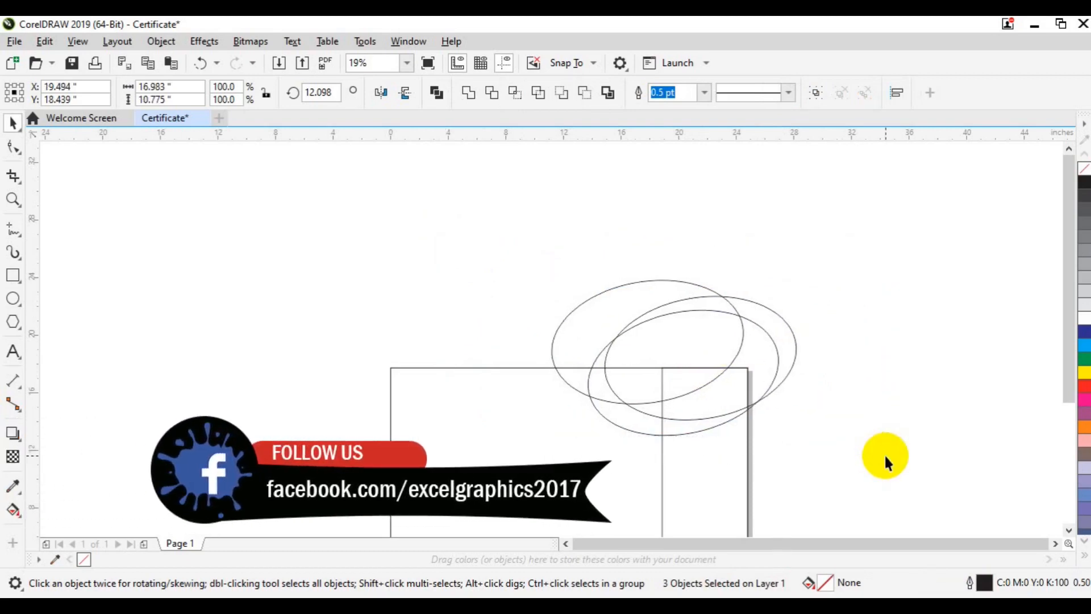
pyautogui.press('Right')
pyautogui.press('Right')
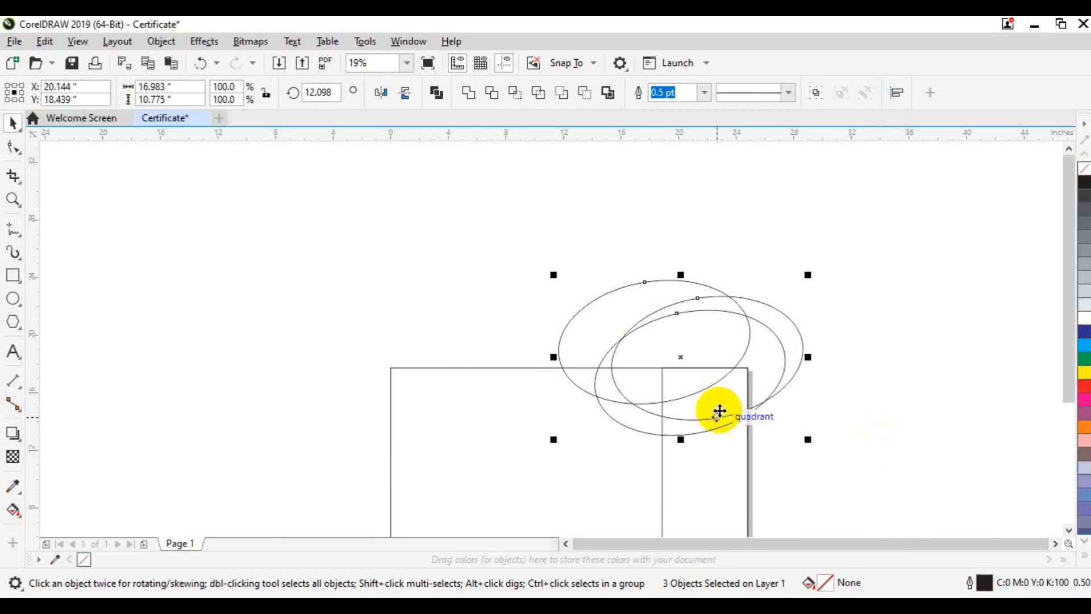
pyautogui.click(658, 429)
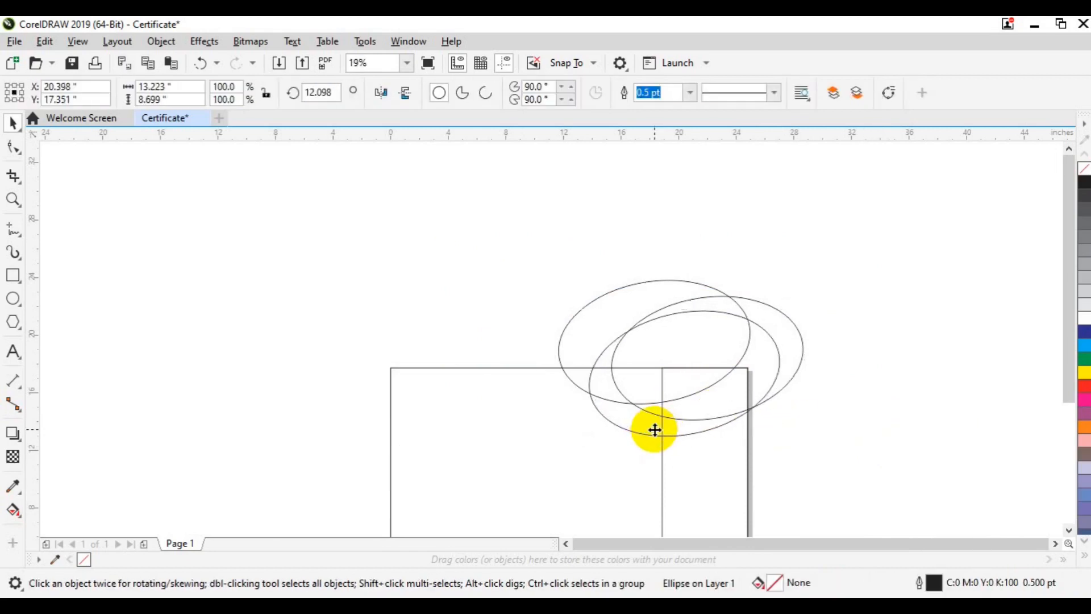
pyautogui.click(841, 421)
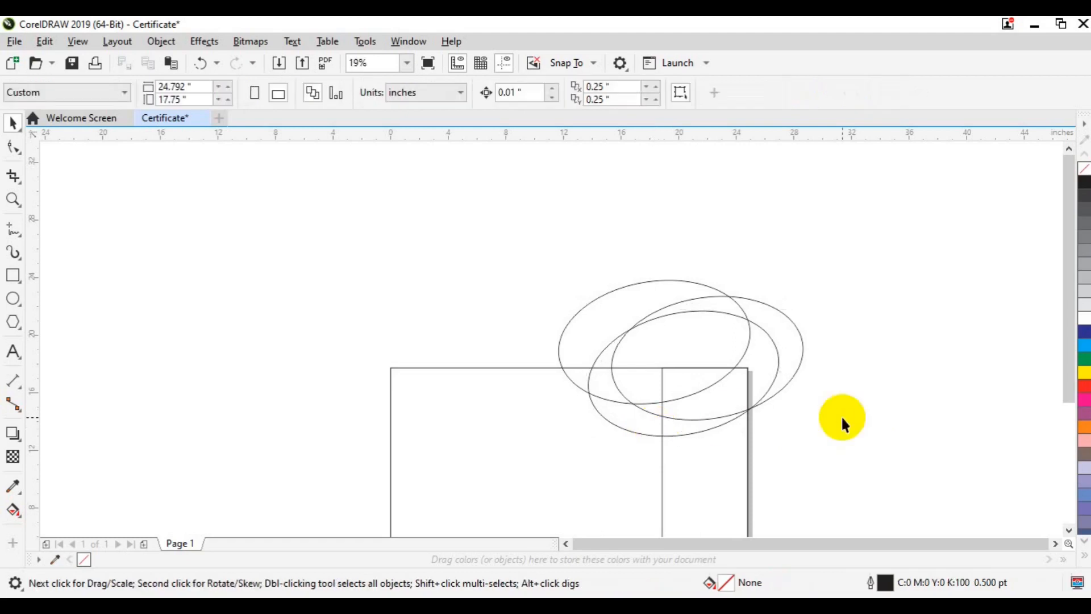
pyautogui.doubleClick(682, 335)
pyautogui.moveTo(757, 271); pyautogui.dragTo(767, 290)
pyautogui.click(711, 370)
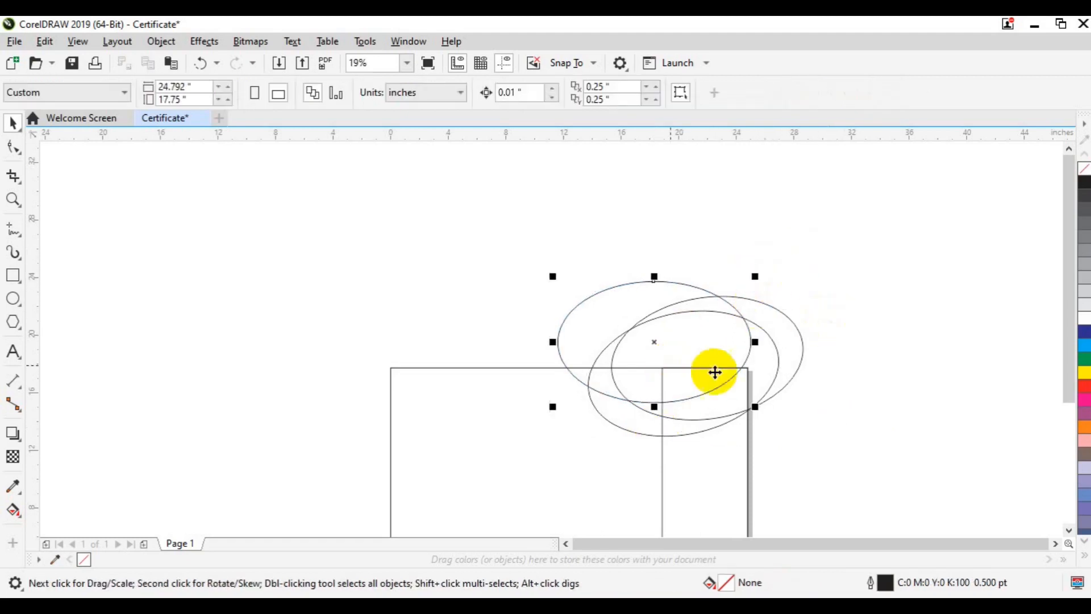
pyautogui.moveTo(679, 355); pyautogui.dragTo(682, 348)
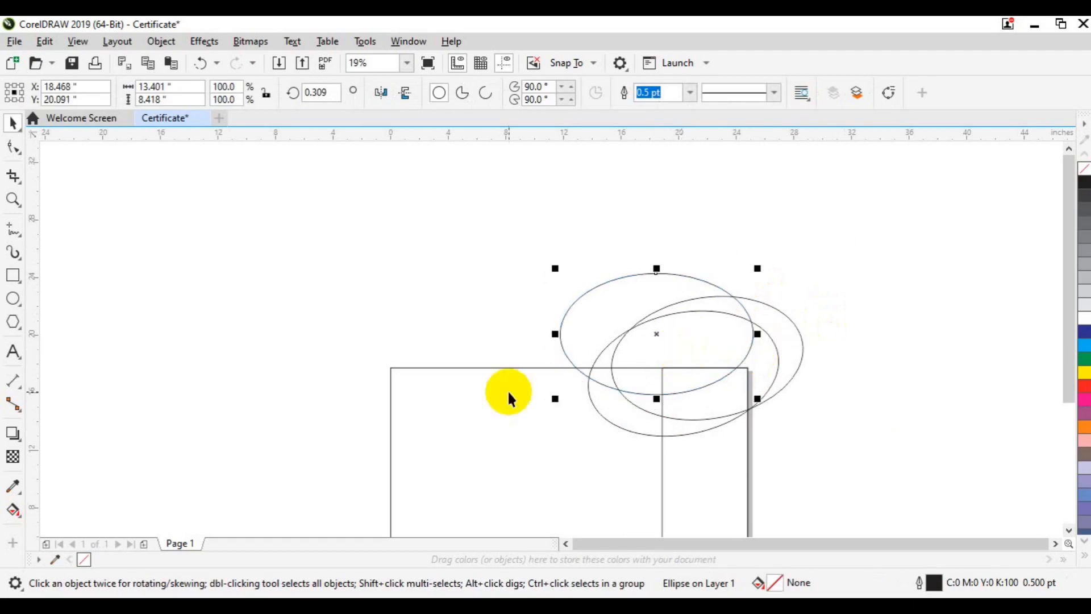
# Bring the large page rectangle to the front of the page.
pyautogui.click(393, 450)
pyautogui.rightClick(393, 451)
pyautogui.moveTo(449, 254)
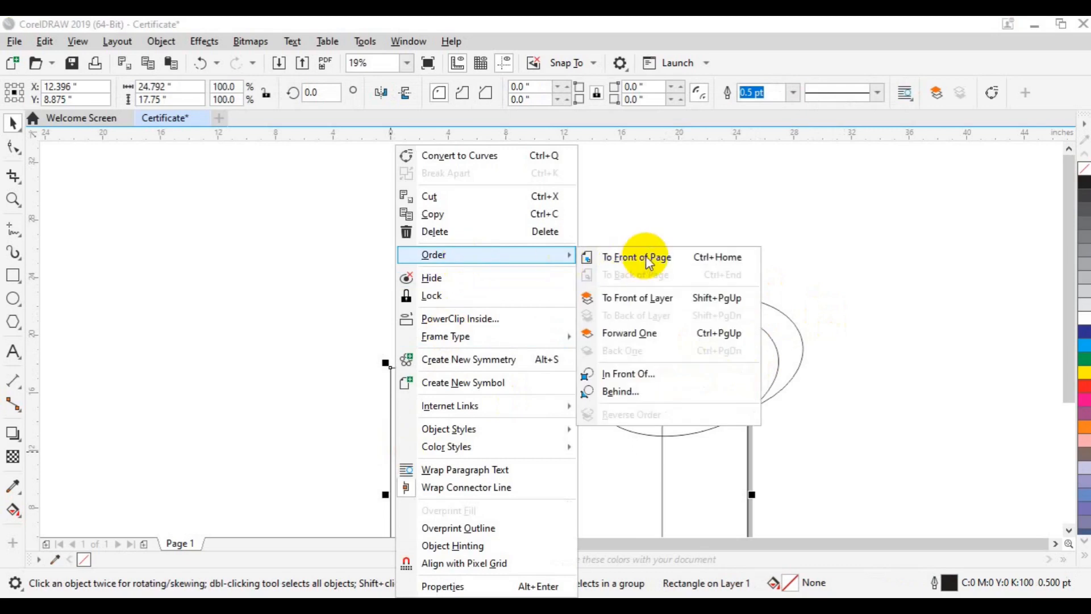
pyautogui.click(645, 256)
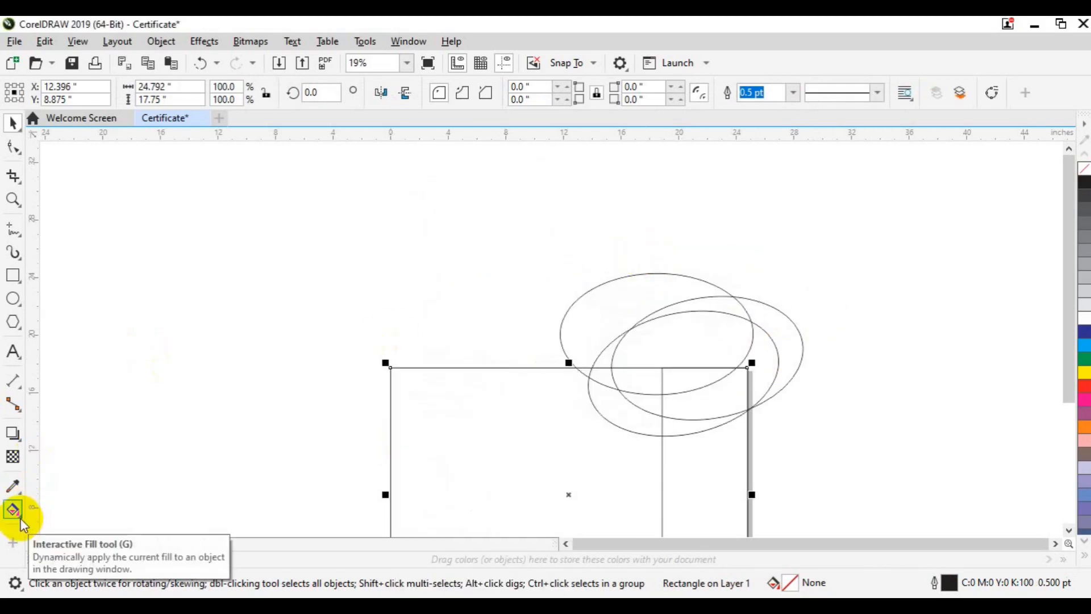
# Smart-fill the crescent between ellipse and rectangle plus a second region, and combine them.
pyautogui.click(22, 522)
pyautogui.click(50, 530)
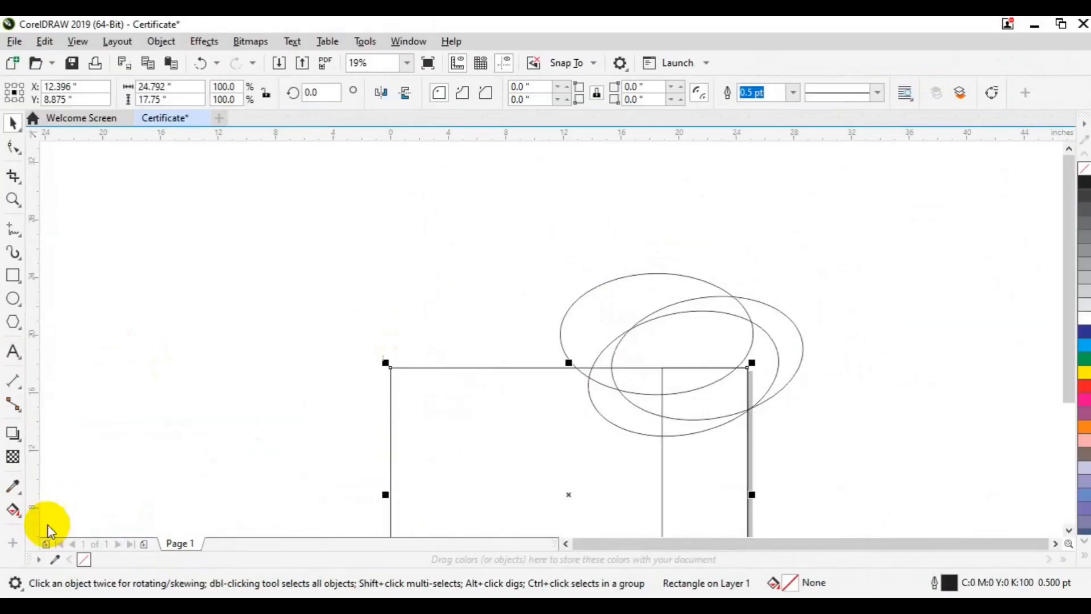
pyautogui.click(596, 393)
pyautogui.click(690, 426)
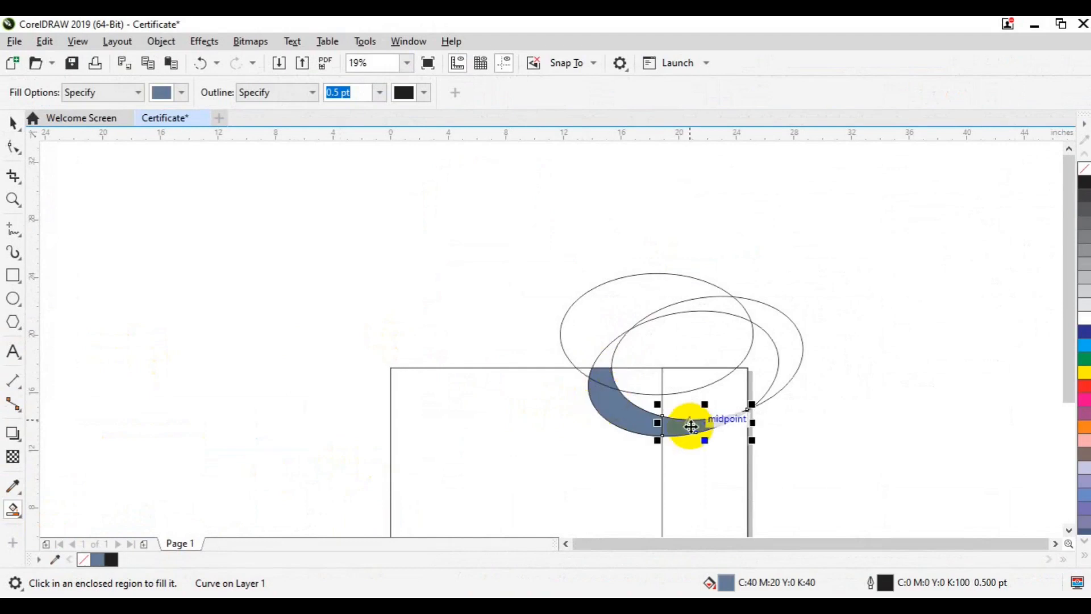
pyautogui.press('space')
pyautogui.keyDown('shift'); pyautogui.click(604, 419); pyautogui.keyUp('shift')
pyautogui.keyDown('shift'); pyautogui.click(597, 378); pyautogui.keyUp('shift')
pyautogui.click(472, 95)
pyautogui.press('Escape')
# Smart-fill another enclosed region, then undo the unwanted fill.
pyautogui.click(17, 514)
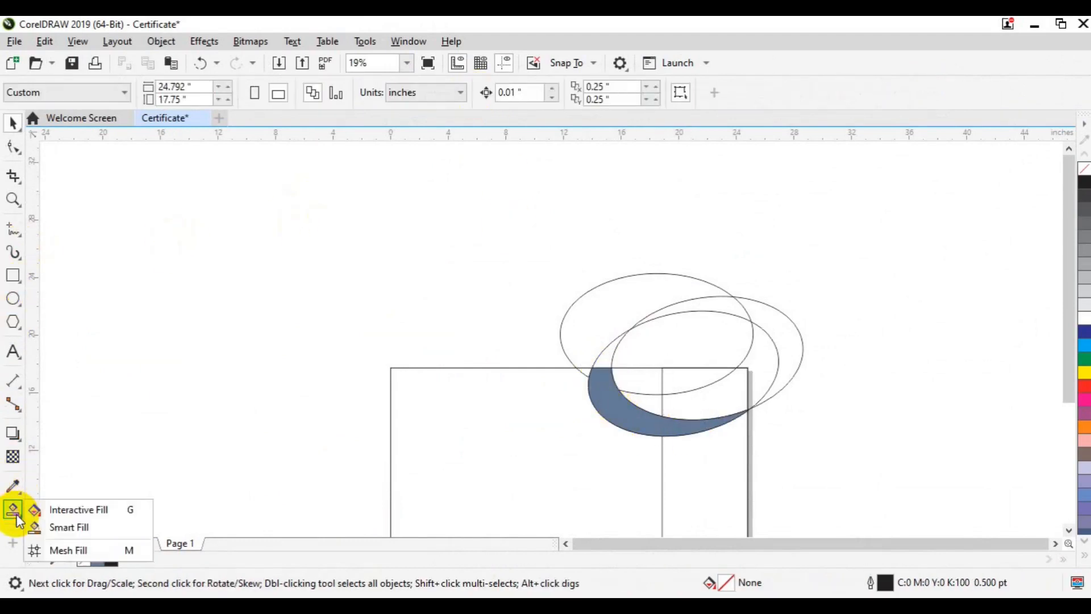
pyautogui.click(69, 527)
pyautogui.click(704, 403)
pyautogui.hotkey('ctrl', 'z')
pyautogui.press('space')
pyautogui.click(706, 398)
# Bring the narrow right strip to the front of the page.
pyautogui.click(679, 504)
pyautogui.click(680, 504)
pyautogui.rightClick(680, 504)
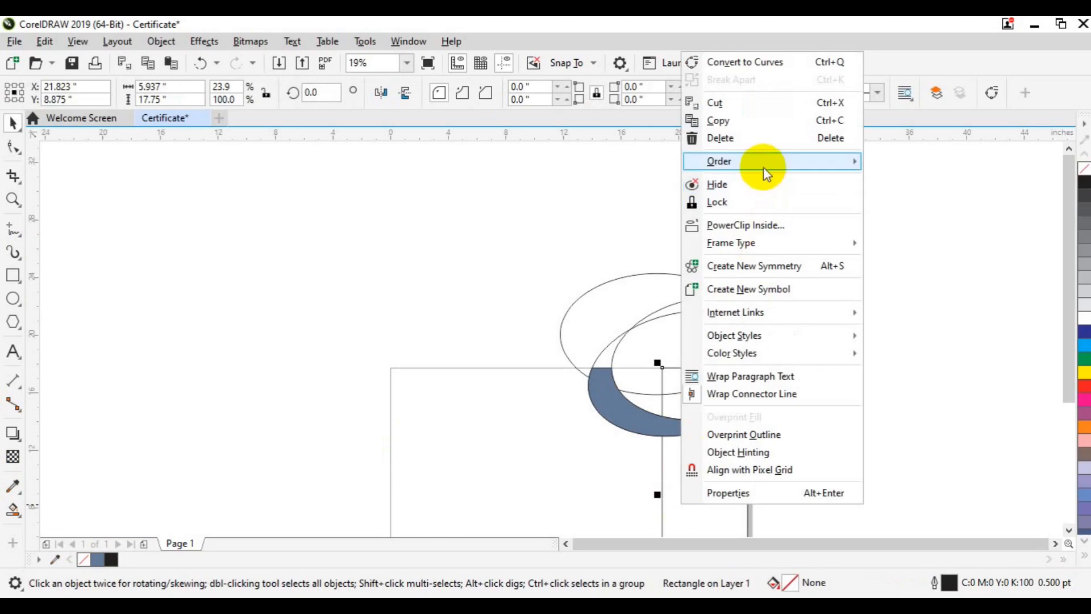
pyautogui.moveTo(762, 162)
pyautogui.click(918, 164)
# Smart-fill two regions inside the narrow strip and combine them into one shape.
pyautogui.click(12, 508)
pyautogui.click(51, 523)
pyautogui.click(727, 393)
pyautogui.click(640, 399)
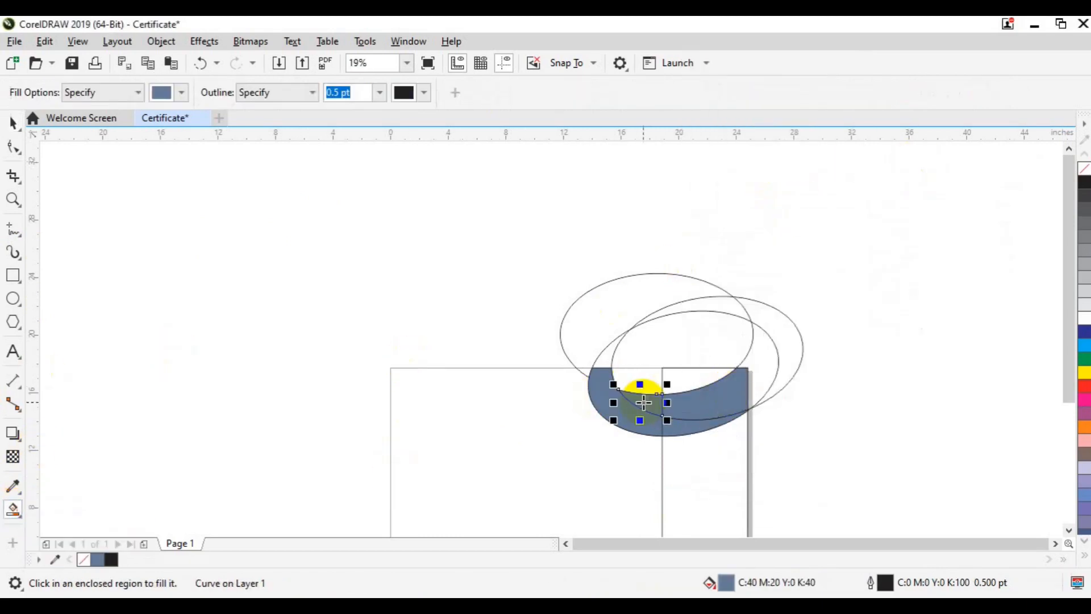
pyautogui.press('space')
pyautogui.keyDown('shift'); pyautogui.click(688, 409); pyautogui.keyUp('shift')
pyautogui.click(469, 96)
pyautogui.click(51, 428)
# Try smart-filling inside the inner ellipse twice, deleting each unwanted result.
pyautogui.click(13, 509)
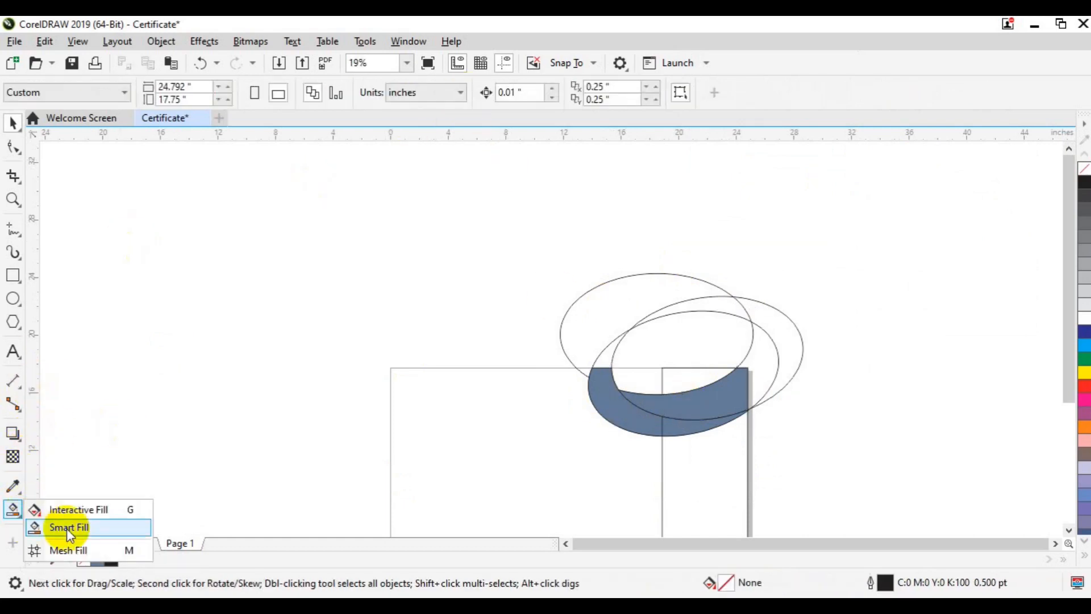
pyautogui.click(68, 527)
pyautogui.click(637, 378)
pyautogui.press('Delete')
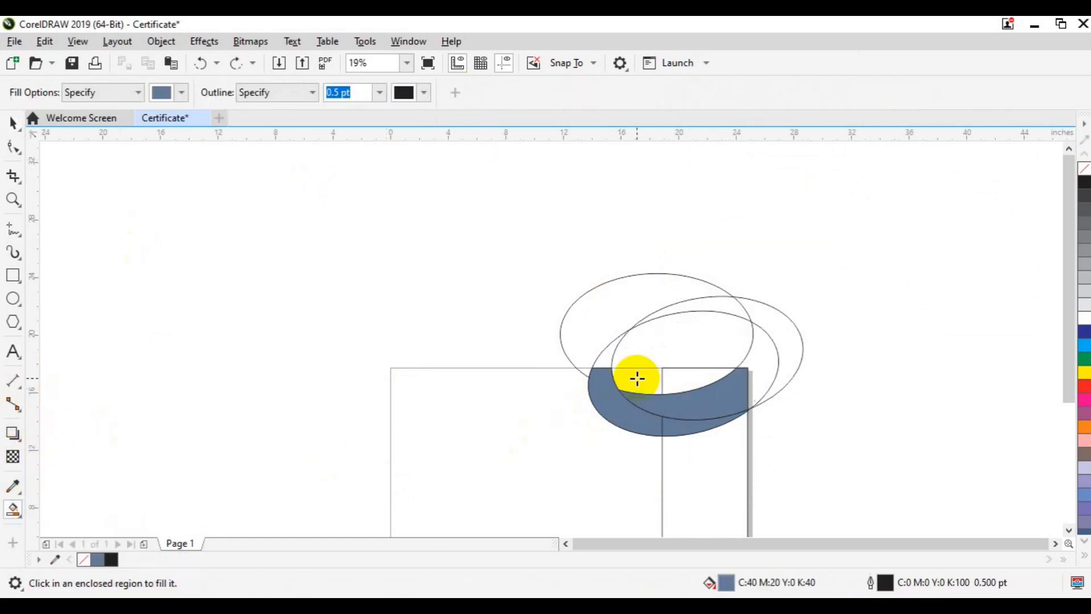
pyautogui.press('space')
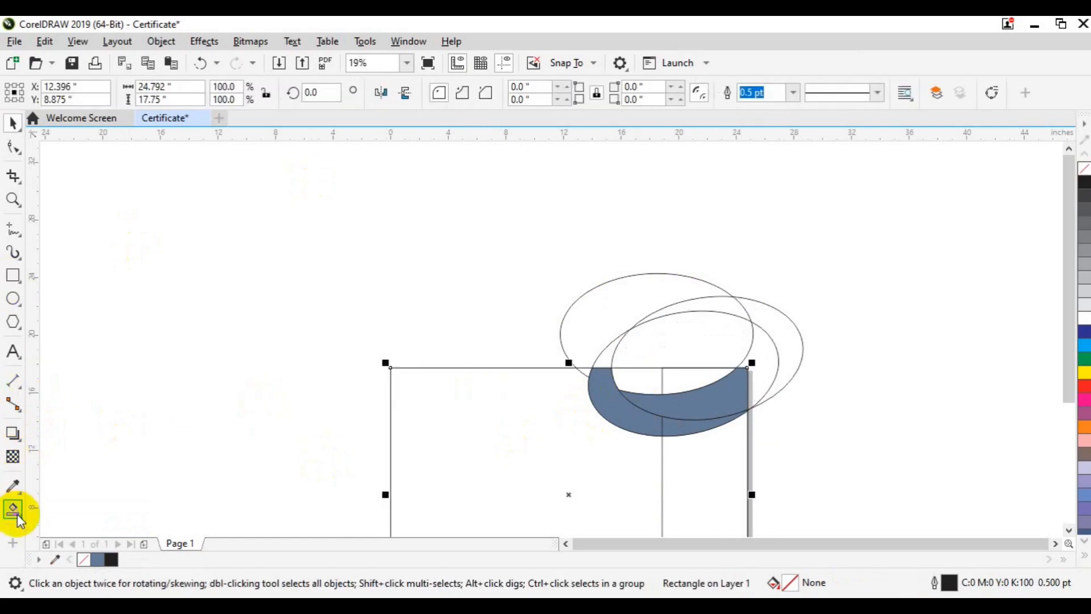
pyautogui.click(12, 509)
pyautogui.click(68, 527)
pyautogui.click(653, 378)
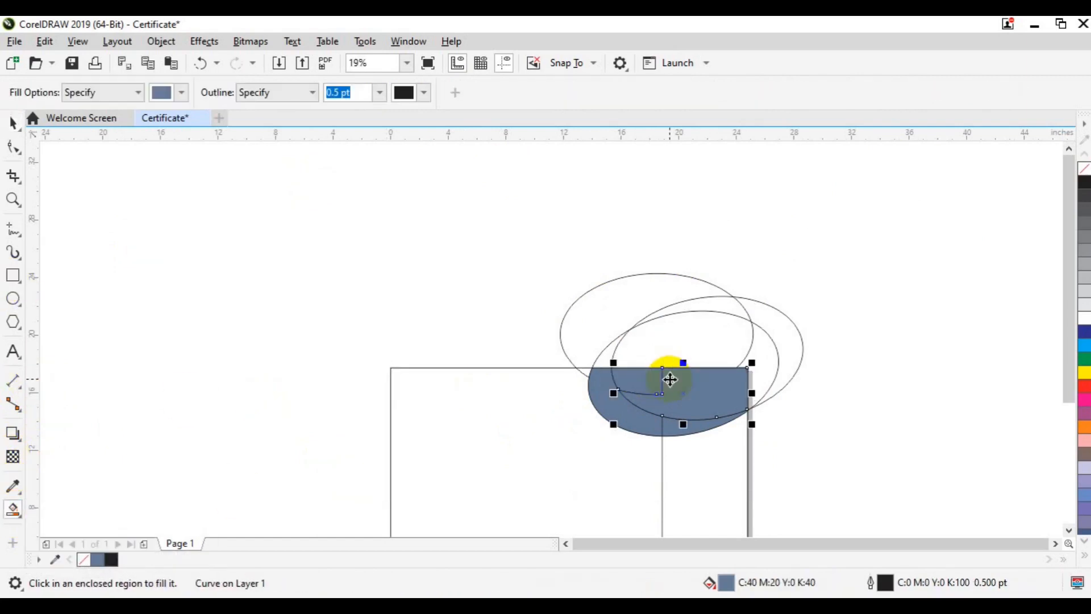
pyautogui.press('space')
pyautogui.press('Delete')
# Bring the right rectangle and the large upper ellipse to the front of the page.
pyautogui.click(682, 454)
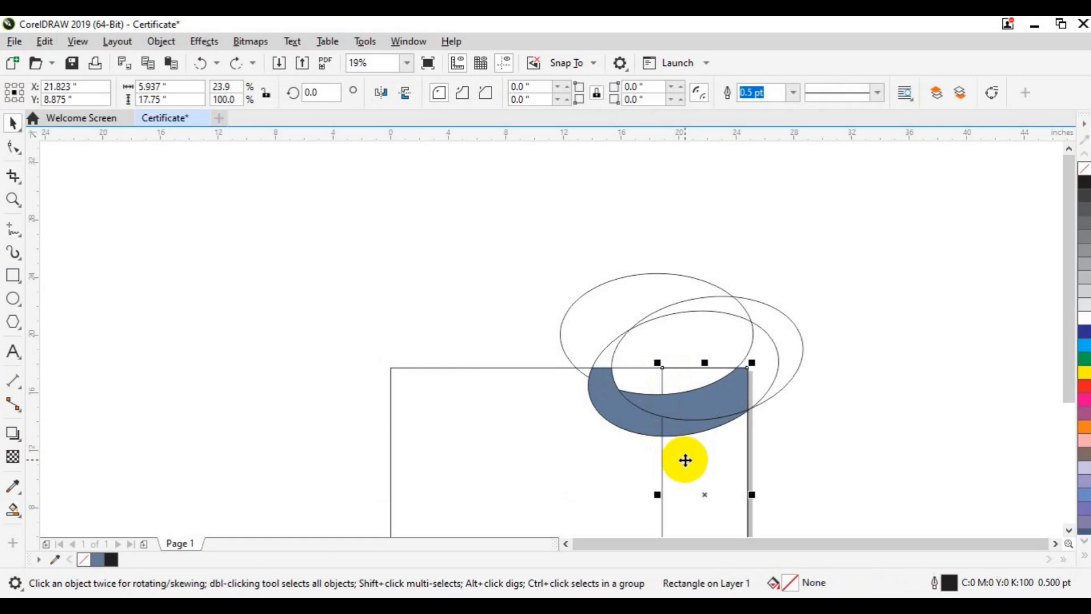
pyautogui.rightClick(689, 455)
pyautogui.moveTo(767, 257)
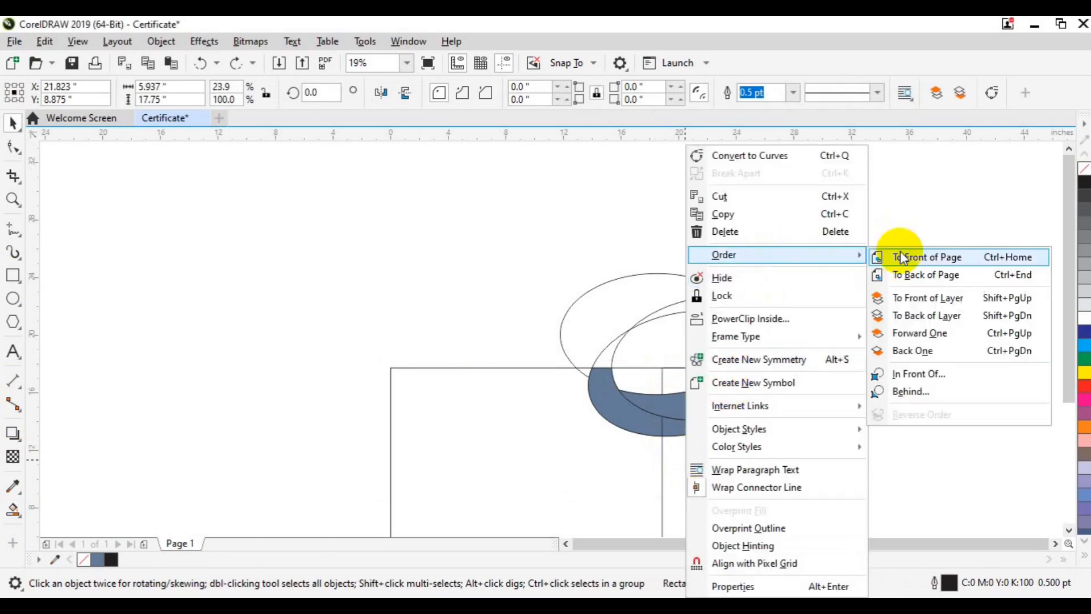
pyautogui.click(900, 256)
pyautogui.click(579, 329)
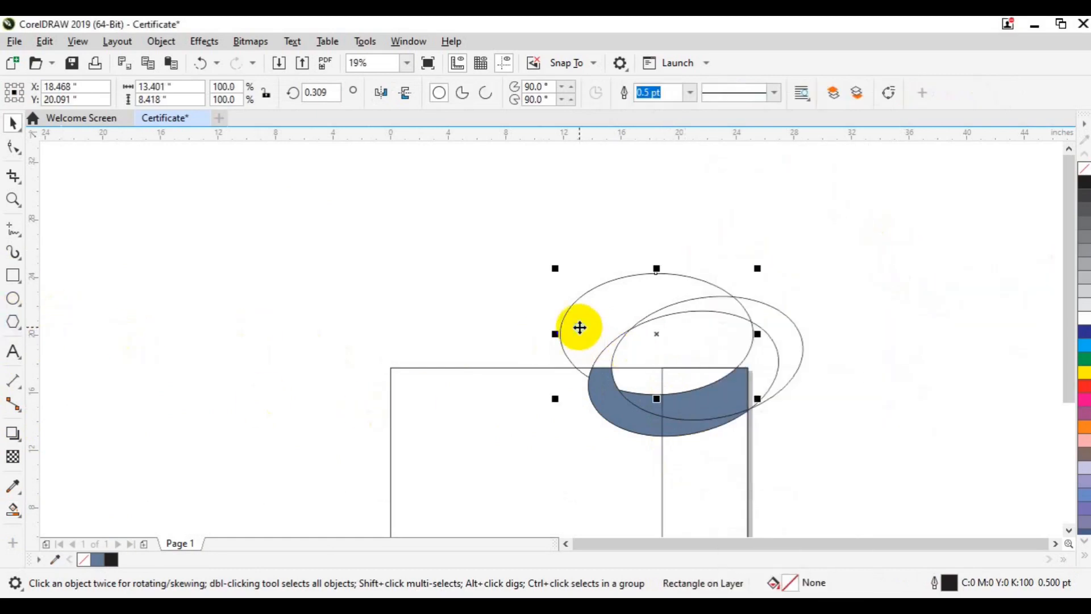
pyautogui.rightClick(579, 328)
pyautogui.moveTo(739, 254)
pyautogui.click(802, 257)
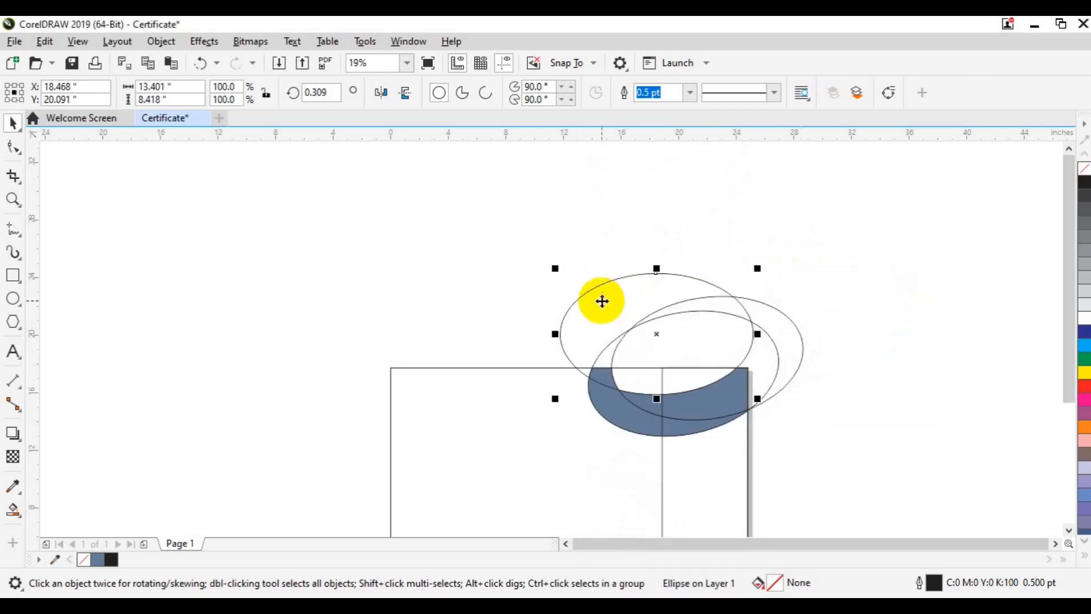
# Smart-fill the region where the ellipses meet the page corner in blue-grey C:40 M:20 Y:0 K:40.
pyautogui.click(13, 508)
pyautogui.click(57, 529)
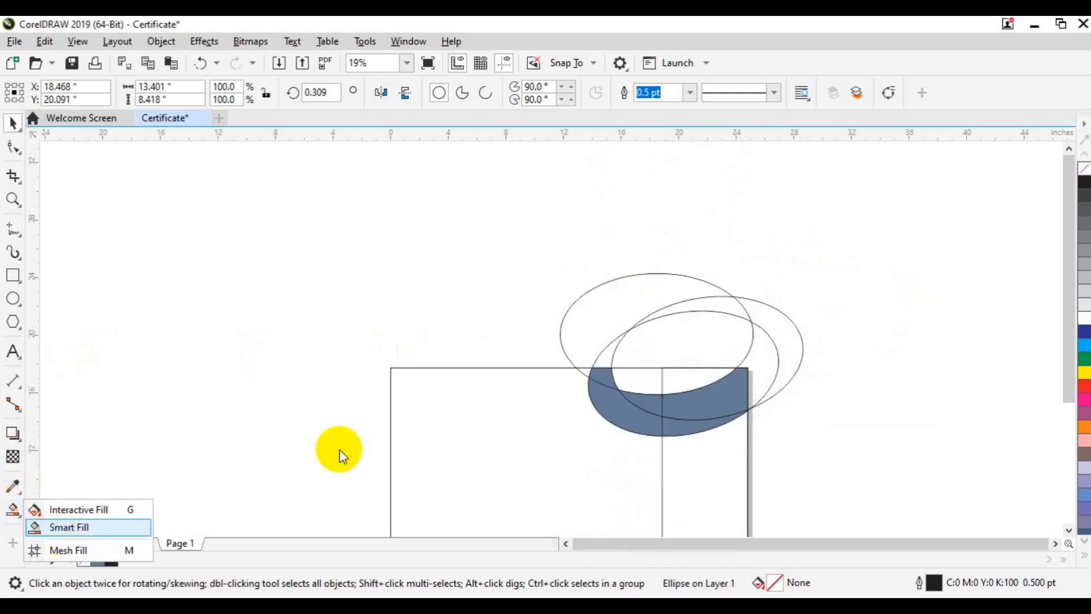
pyautogui.click(666, 378)
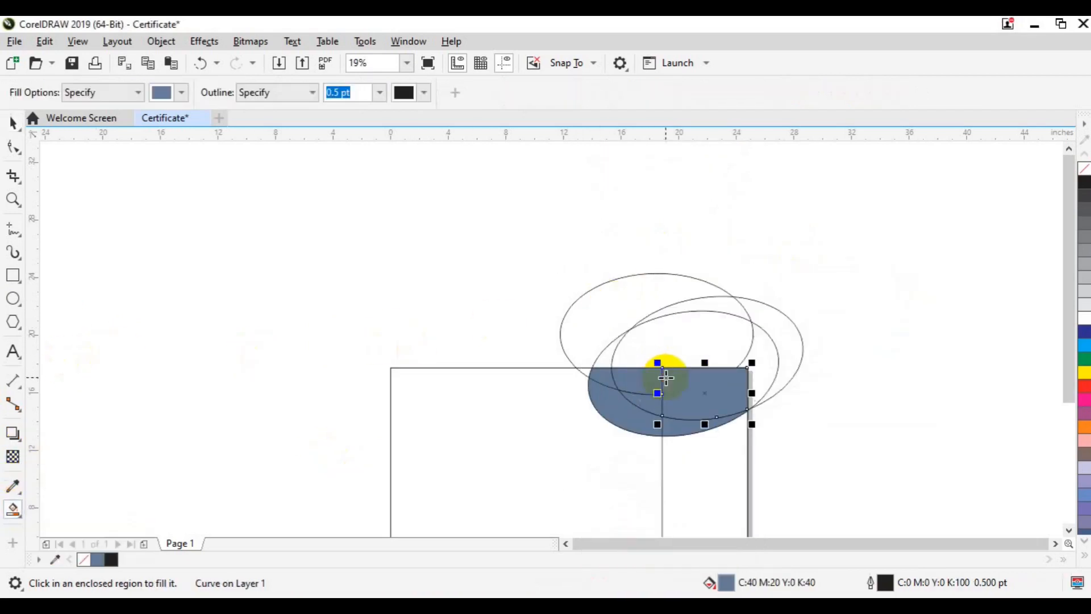
pyautogui.hotkey('ctrl', 'F9')
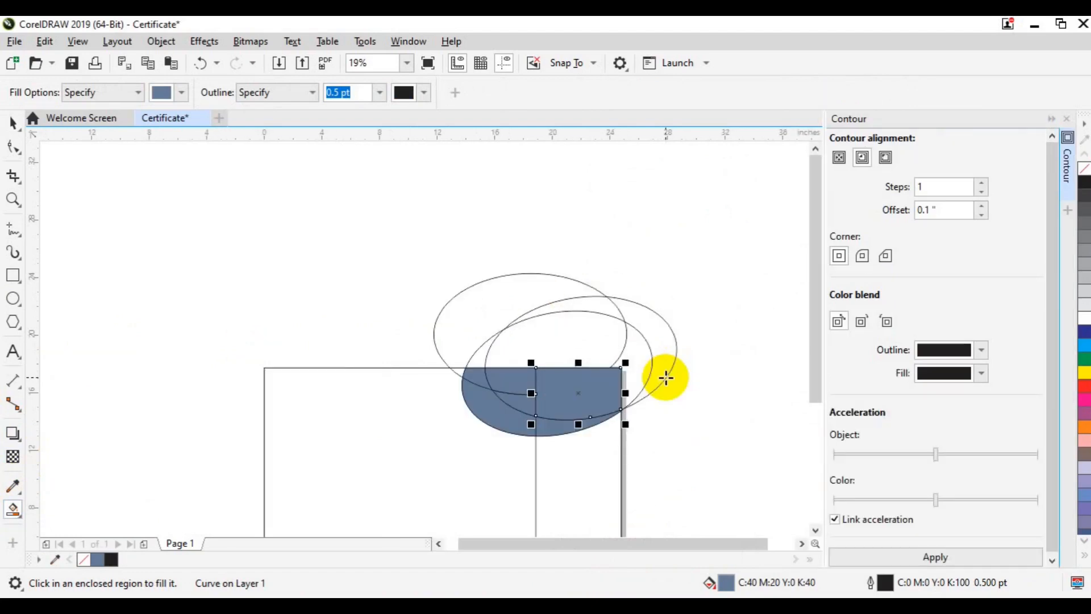
# Close the Contour docker and nudge the white curve inside the blue shape up and right.
pyautogui.press('space')
pyautogui.click(1065, 195)
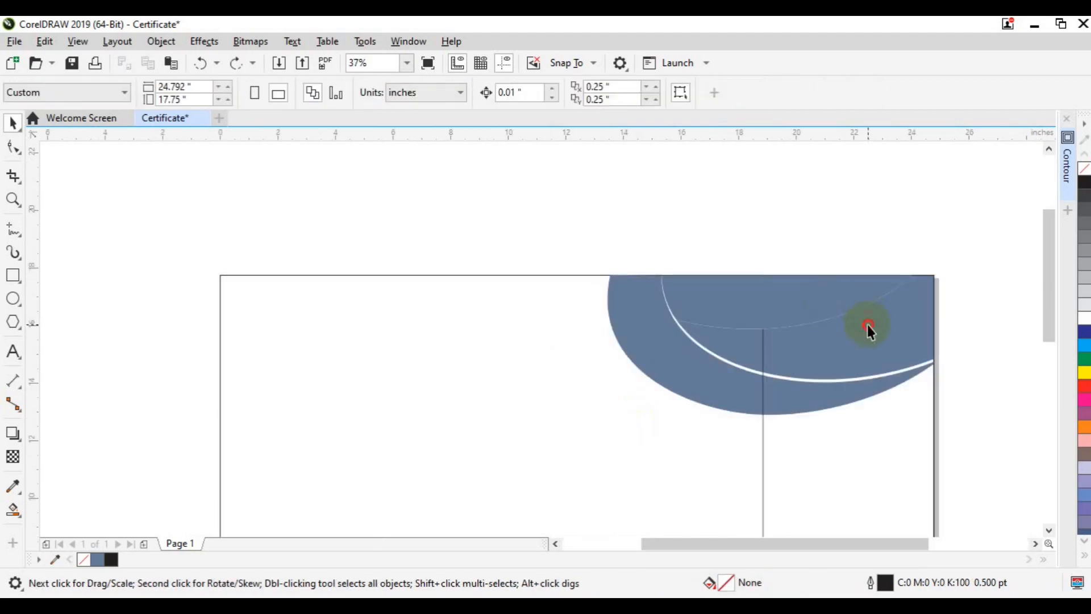
pyautogui.click(867, 325)
pyautogui.click(604, 429)
pyautogui.click(727, 349)
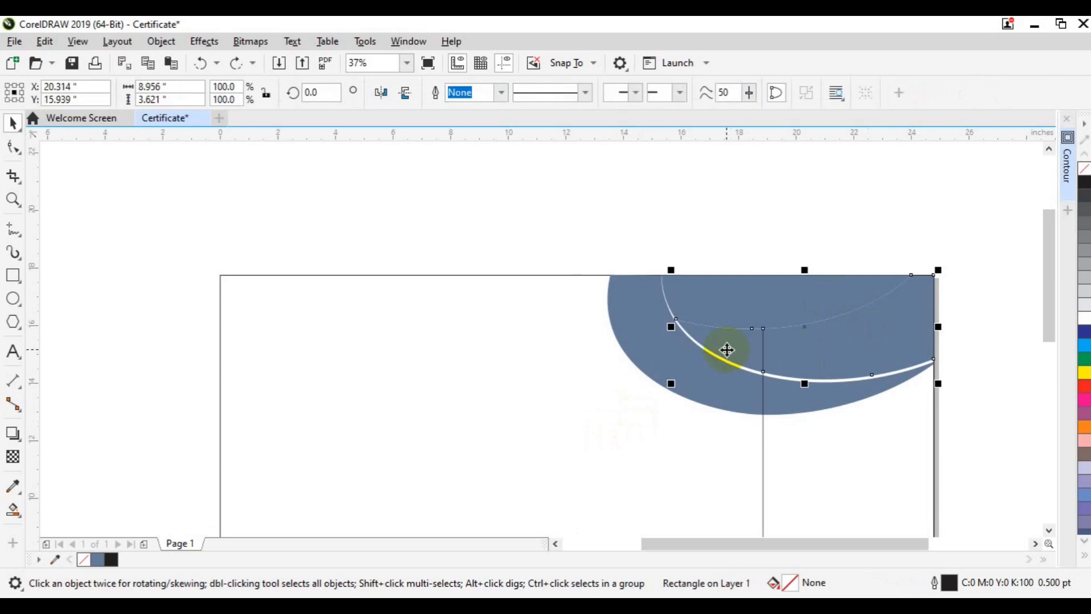
pyautogui.moveTo(727, 349); pyautogui.dragTo(728, 351)
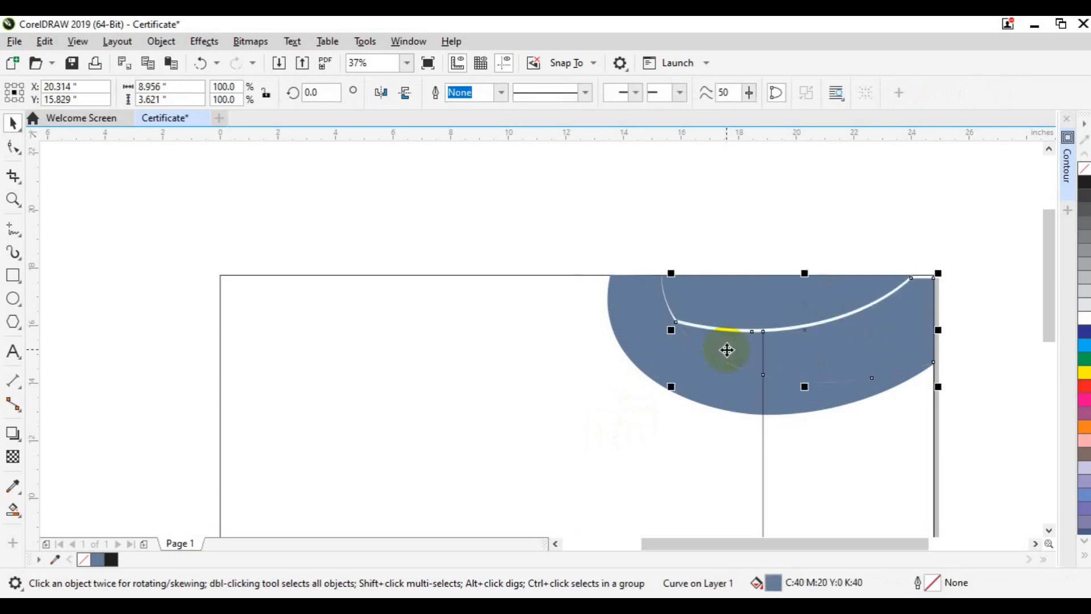
pyautogui.press('Up')
pyautogui.press('Right')
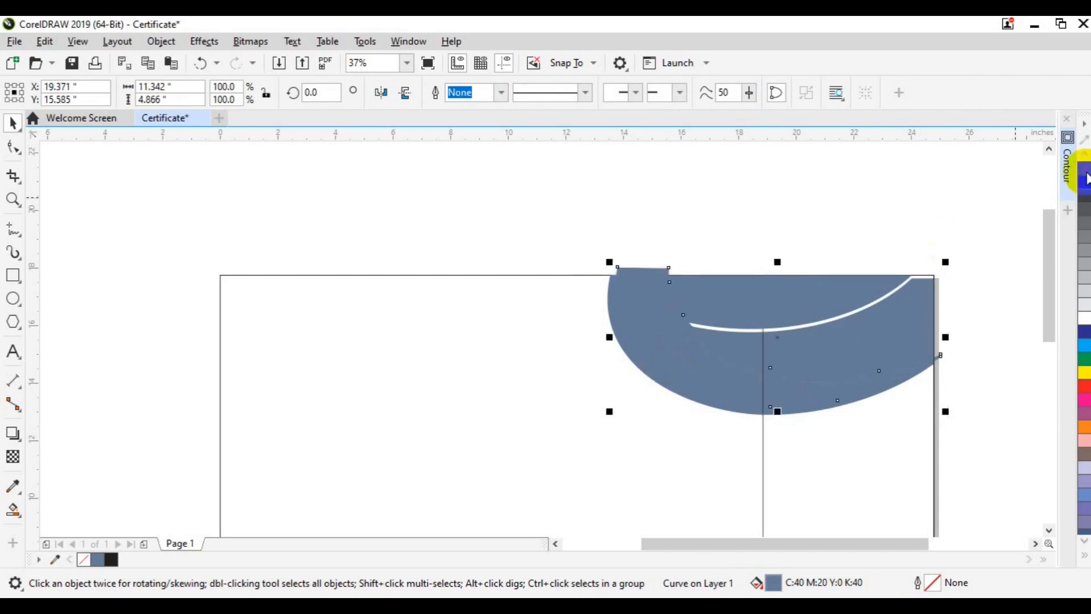
# Give the curve a black outline and reshape its nodes, removing one from the lower edge.
pyautogui.moveTo(1085, 183); pyautogui.dragTo(763, 360)
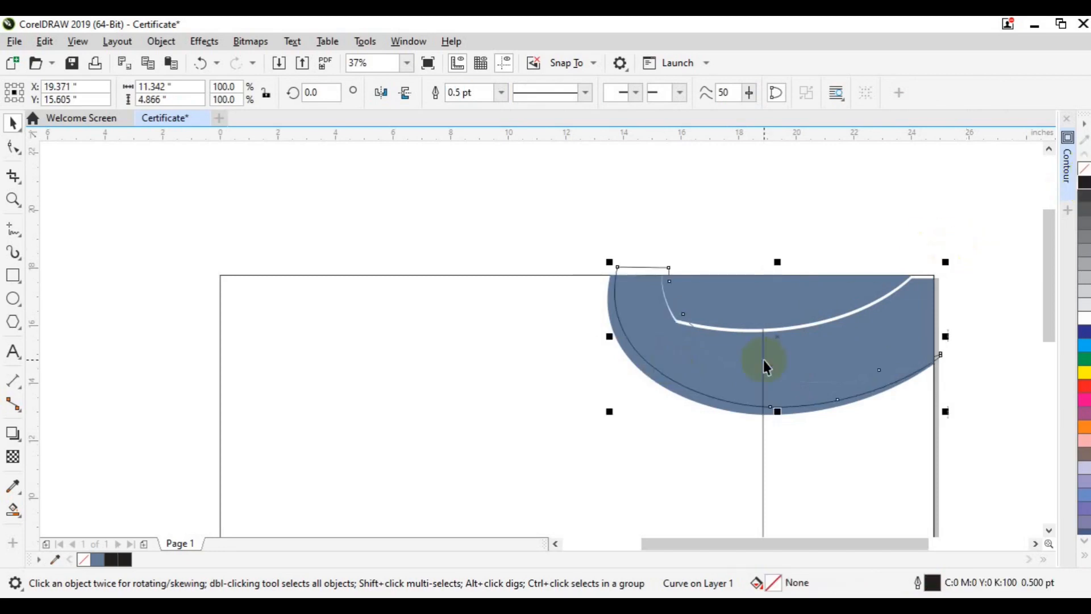
pyautogui.click(12, 146)
pyautogui.moveTo(517, 229); pyautogui.dragTo(654, 274)
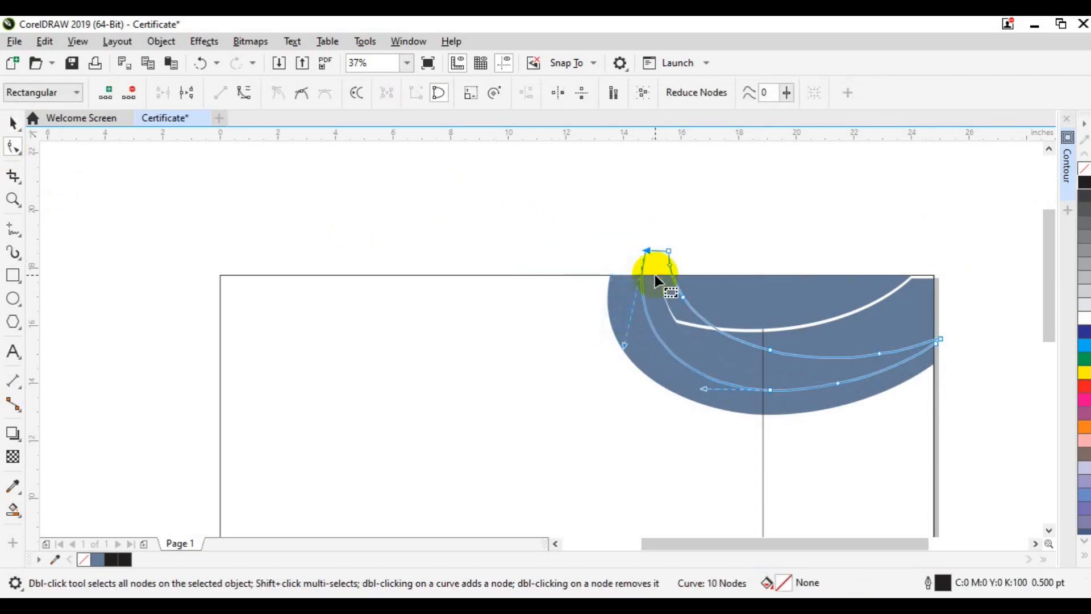
pyautogui.click(655, 274)
pyautogui.moveTo(704, 390); pyautogui.dragTo(705, 374)
pyautogui.press('space')
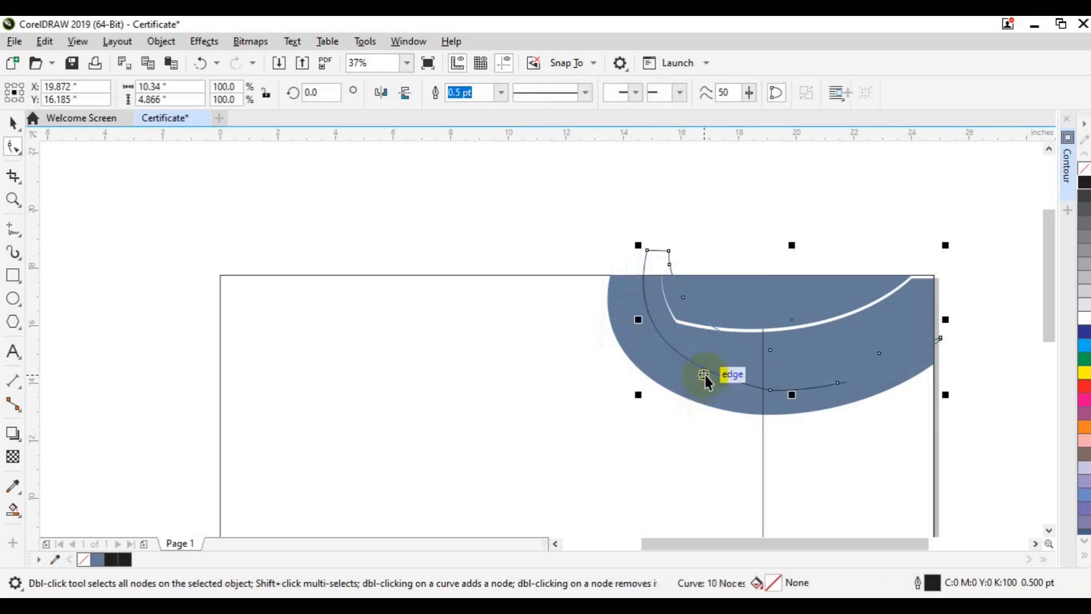
pyautogui.click(13, 147)
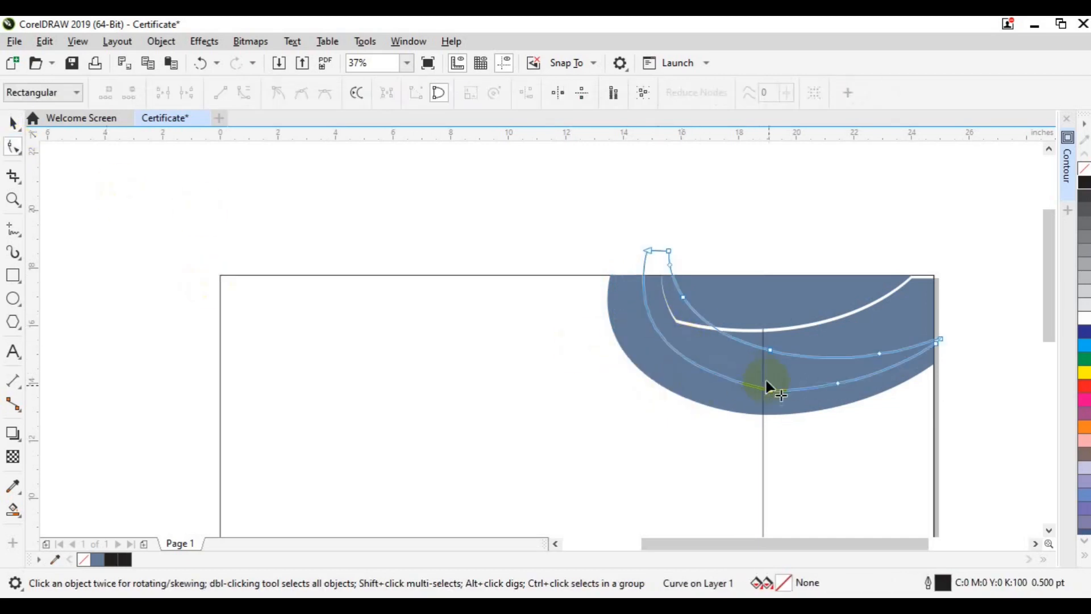
pyautogui.doubleClick(771, 391)
pyautogui.press('space')
# Intersect the outline curve with the blue shape and fill the resulting strip light grey K30.
pyautogui.keyDown('shift'); pyautogui.click(699, 390); pyautogui.keyUp('shift')
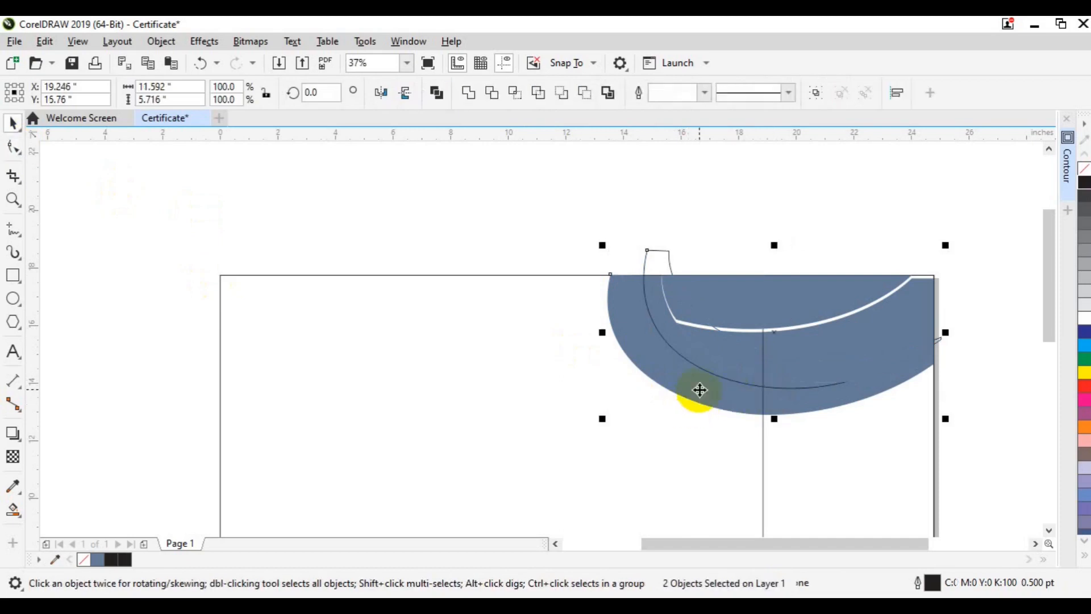
pyautogui.click(514, 94)
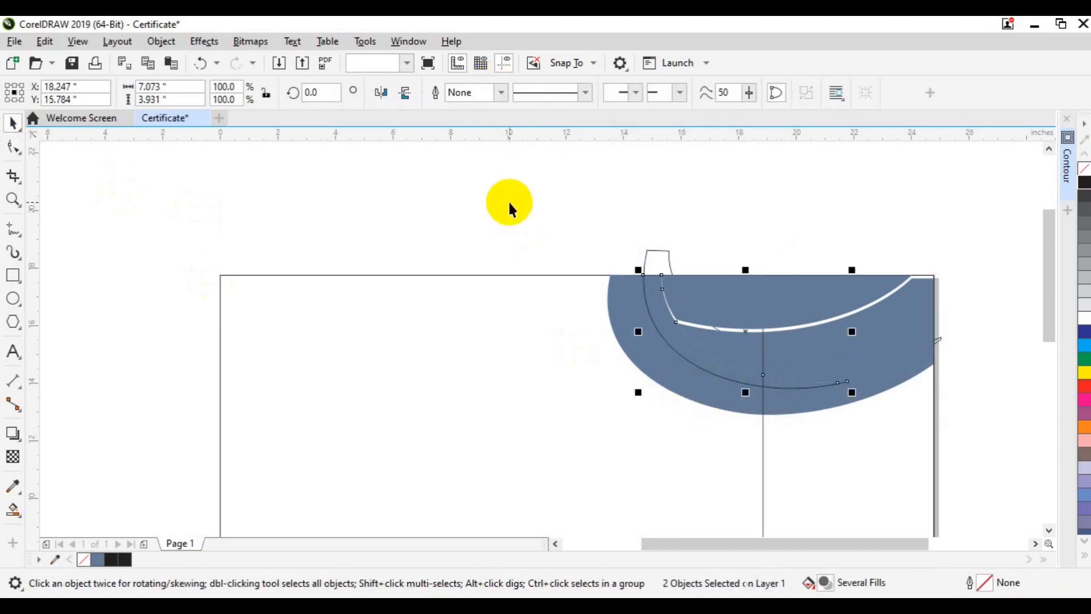
pyautogui.click(653, 258)
pyautogui.click(656, 280)
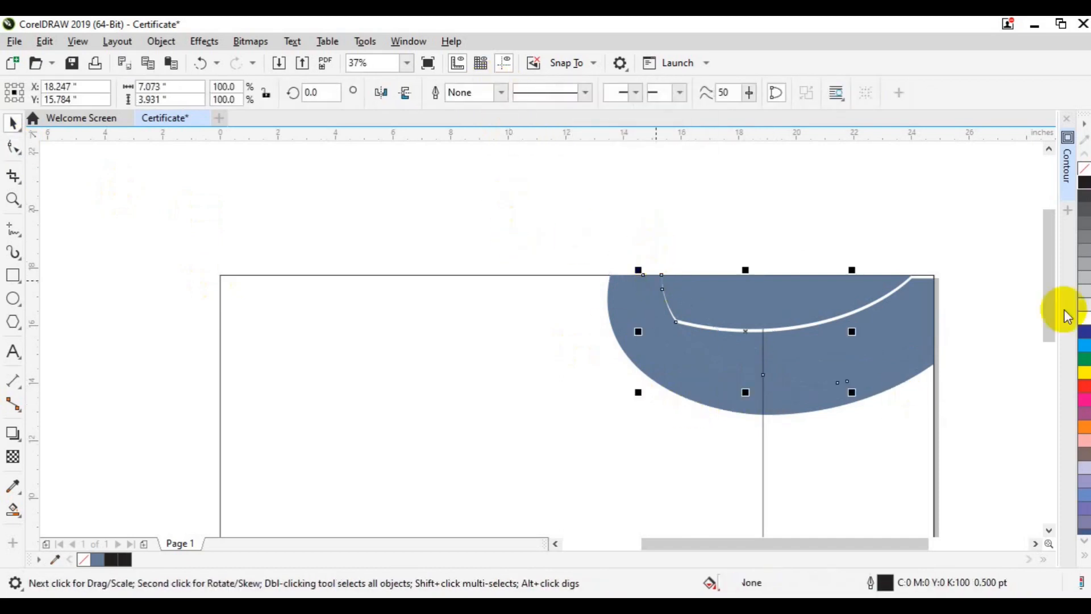
pyautogui.click(1084, 277)
pyautogui.click(778, 359)
pyautogui.click(731, 312)
# Remove three nodes and reshape the blue cap's curve, then delete the cap above the white line.
pyautogui.press('F10')
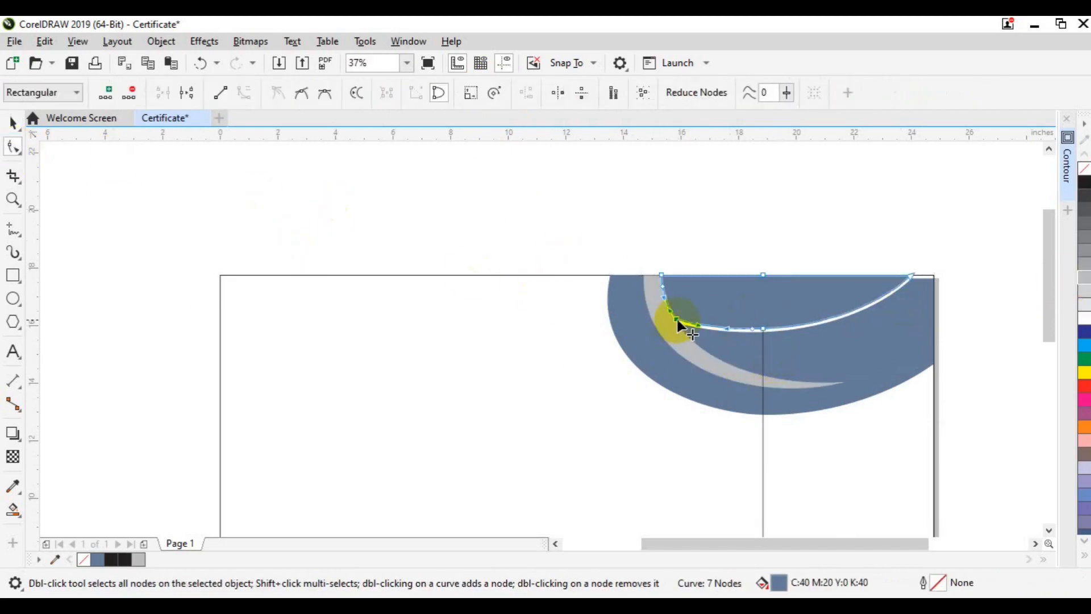
pyautogui.doubleClick(751, 329)
pyautogui.doubleClick(765, 328)
pyautogui.doubleClick(662, 286)
pyautogui.moveTo(659, 275); pyautogui.dragTo(704, 371)
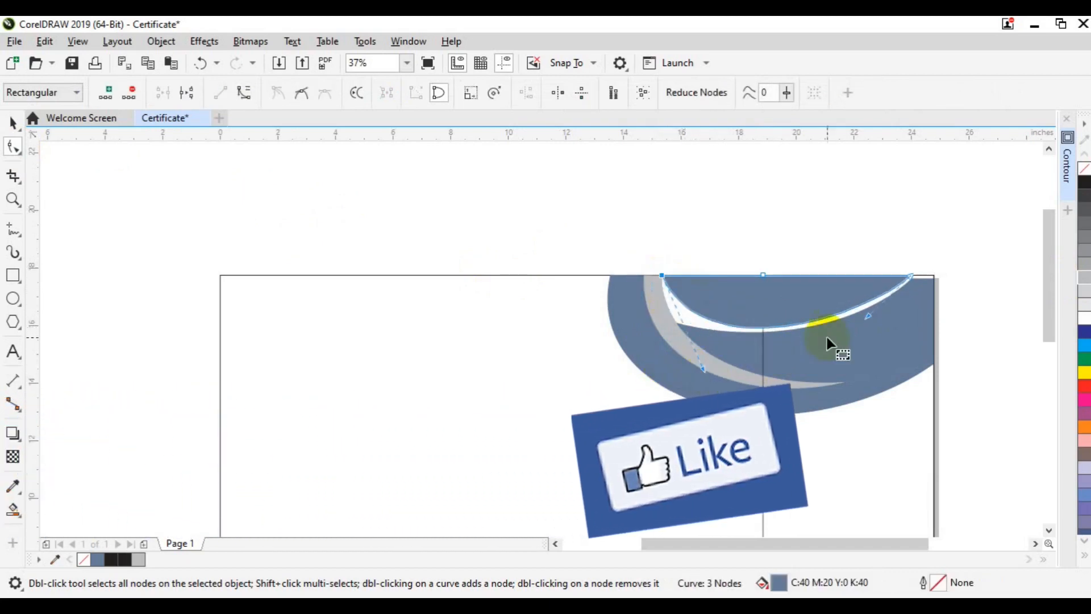
pyautogui.moveTo(869, 317); pyautogui.dragTo(875, 309)
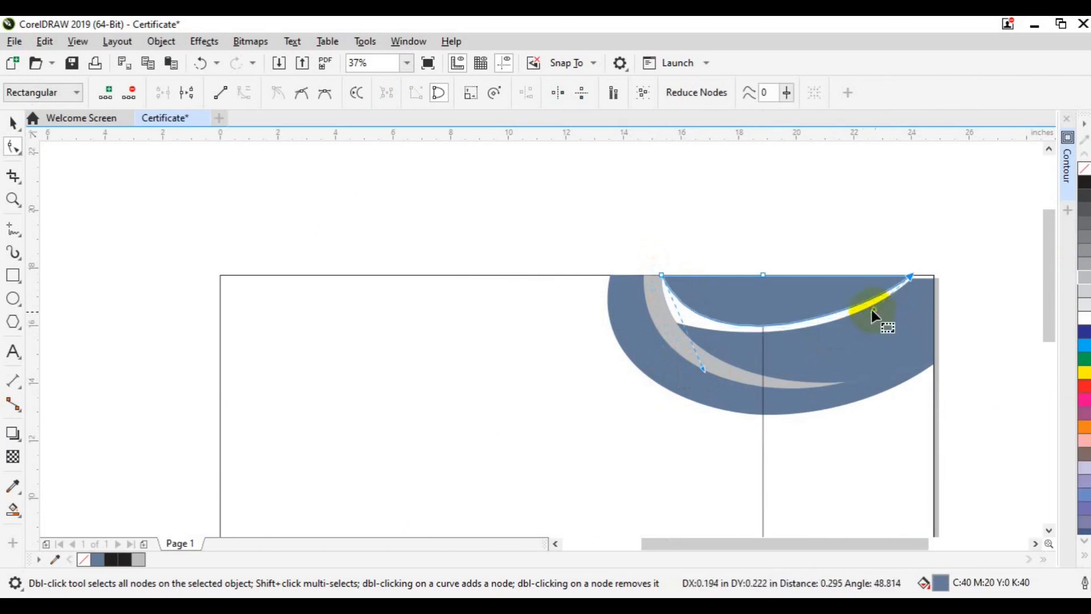
pyautogui.moveTo(705, 372)
pyautogui.mouseDown()
pyautogui.moveTo(736, 364)
pyautogui.moveTo(697, 359)
pyautogui.mouseUp()
pyautogui.press('space')
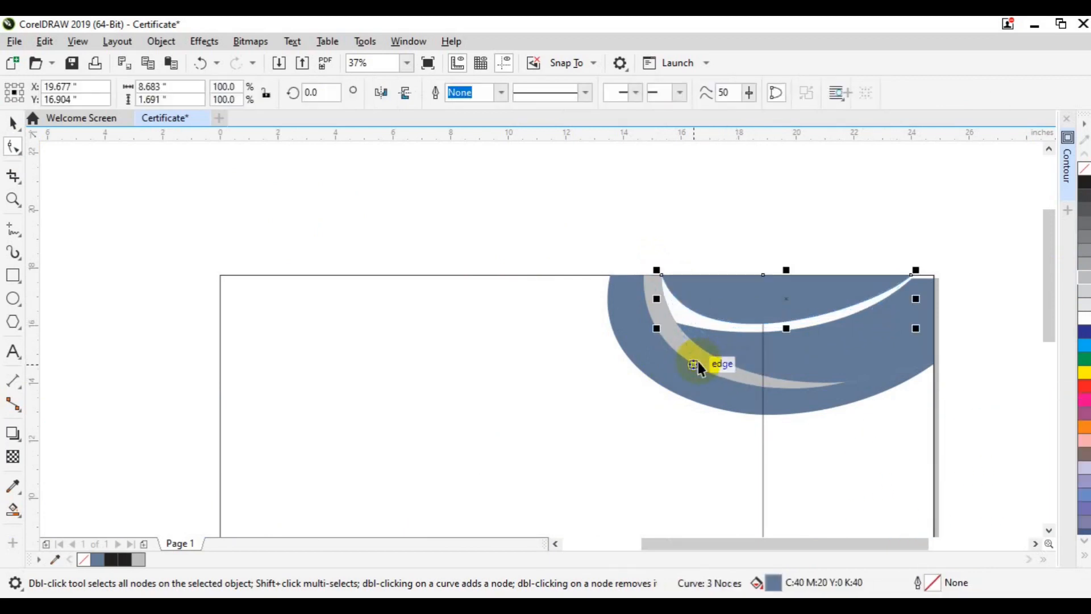
pyautogui.press('Delete')
pyautogui.click(705, 369)
pyautogui.click(761, 422)
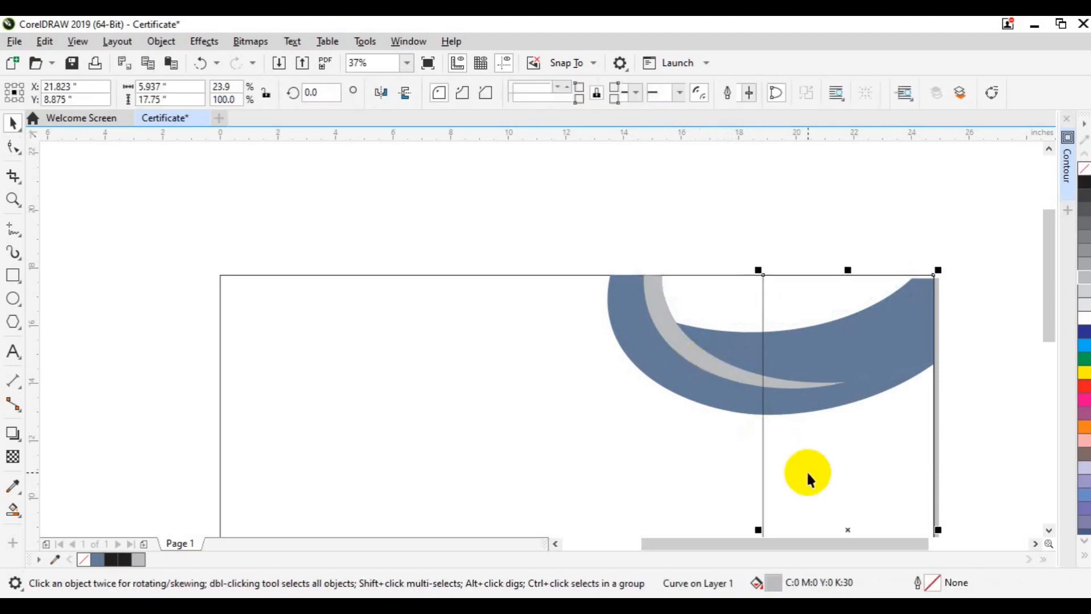
# Fill the inner crescent band with dark grey K:70.
pyautogui.click(807, 470)
pyautogui.click(689, 336)
pyautogui.click(1084, 265)
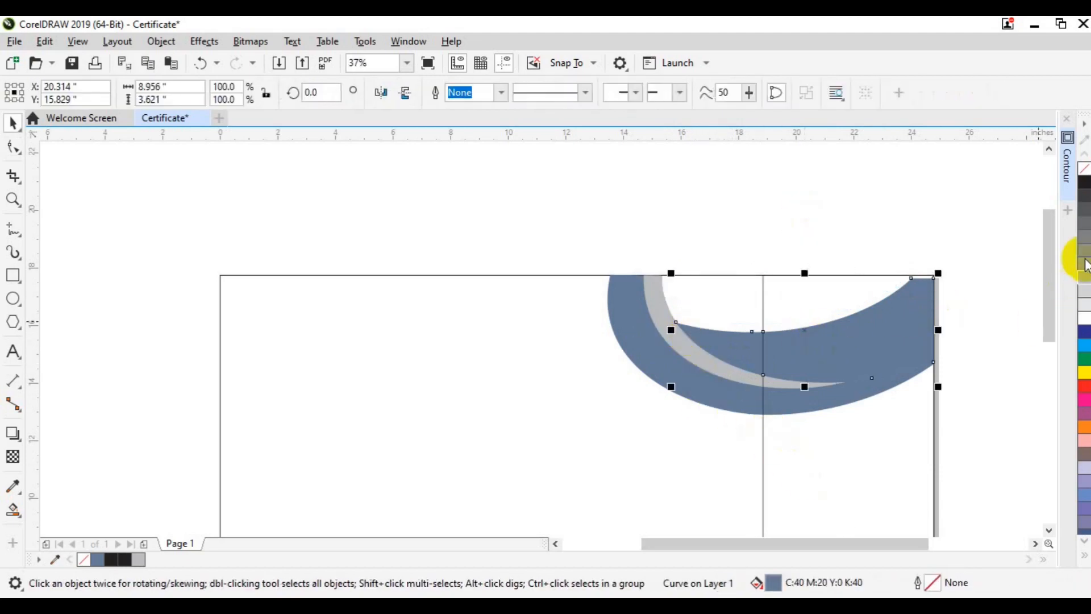
pyautogui.click(719, 313)
# Smooth the light grey strip by adjusting its lower curve's nodes with the Shape tool.
pyautogui.click(663, 334)
pyautogui.click(659, 320)
pyautogui.click(13, 147)
pyautogui.moveTo(524, 222); pyautogui.dragTo(657, 297)
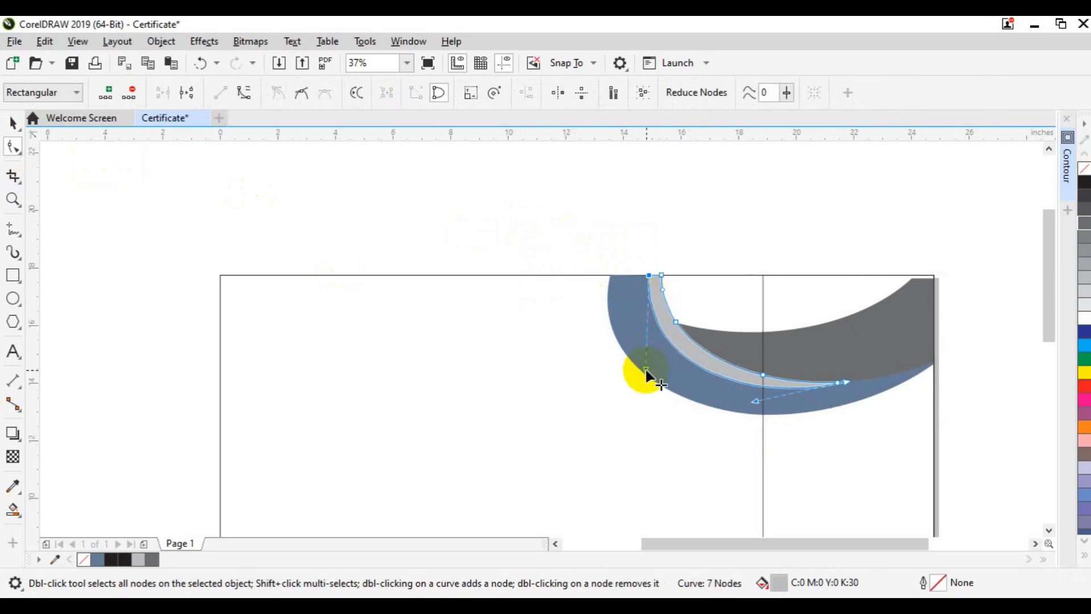
pyautogui.moveTo(646, 370); pyautogui.dragTo(651, 370)
pyautogui.moveTo(652, 370); pyautogui.dragTo(654, 370)
pyautogui.press('space')
pyautogui.click(601, 230)
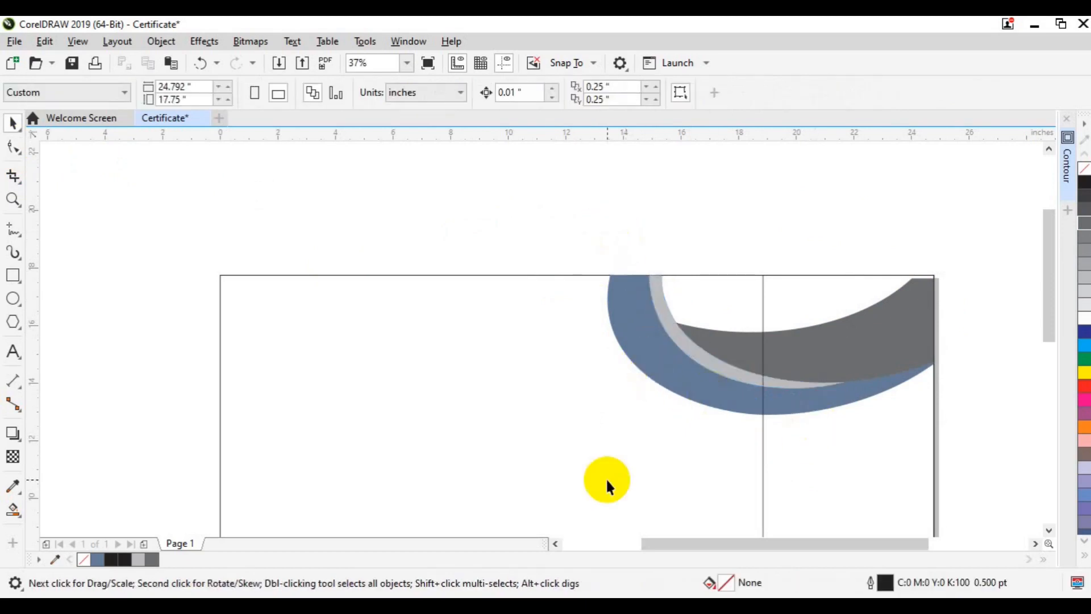
# Select the dark grey band for node editing, undoing a stray guideline.
pyautogui.scroll(-1, 606, 477)
pyautogui.click(1049, 530)
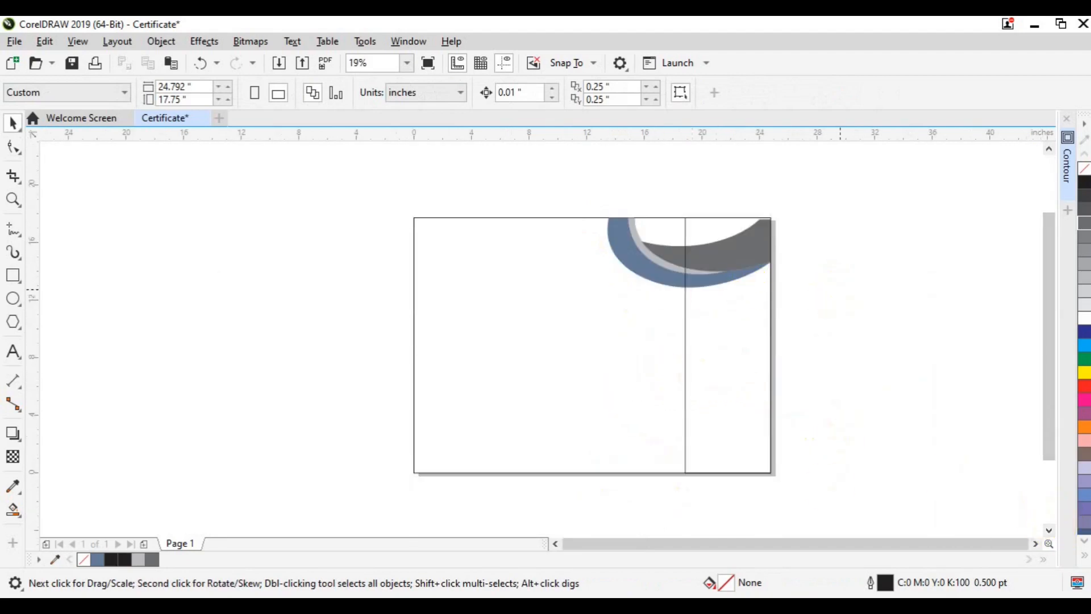
pyautogui.scroll(1, 831, 274)
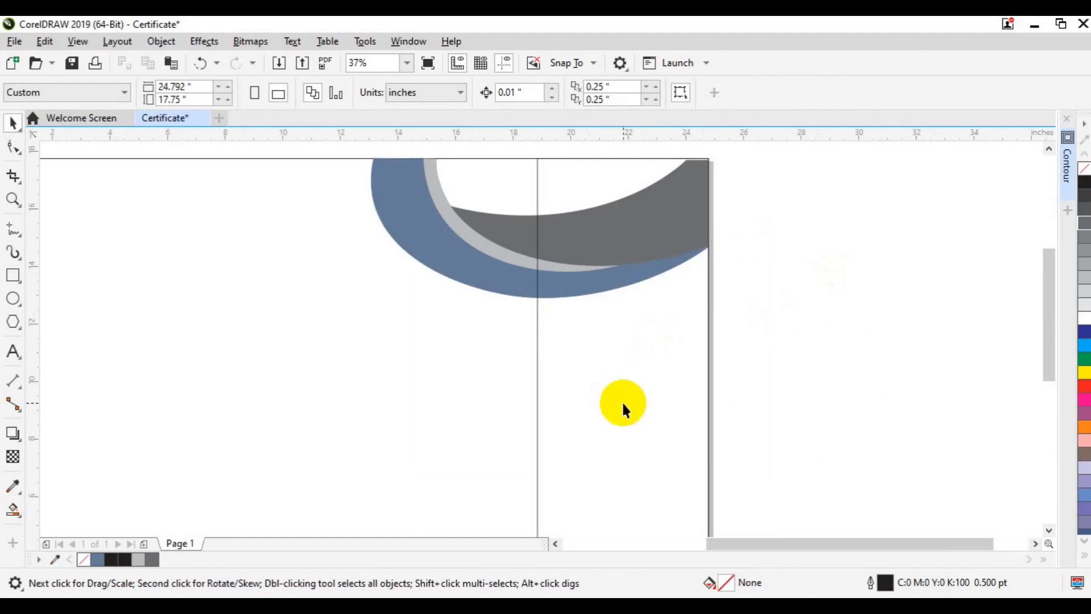
pyautogui.click(638, 258)
pyautogui.click(495, 228)
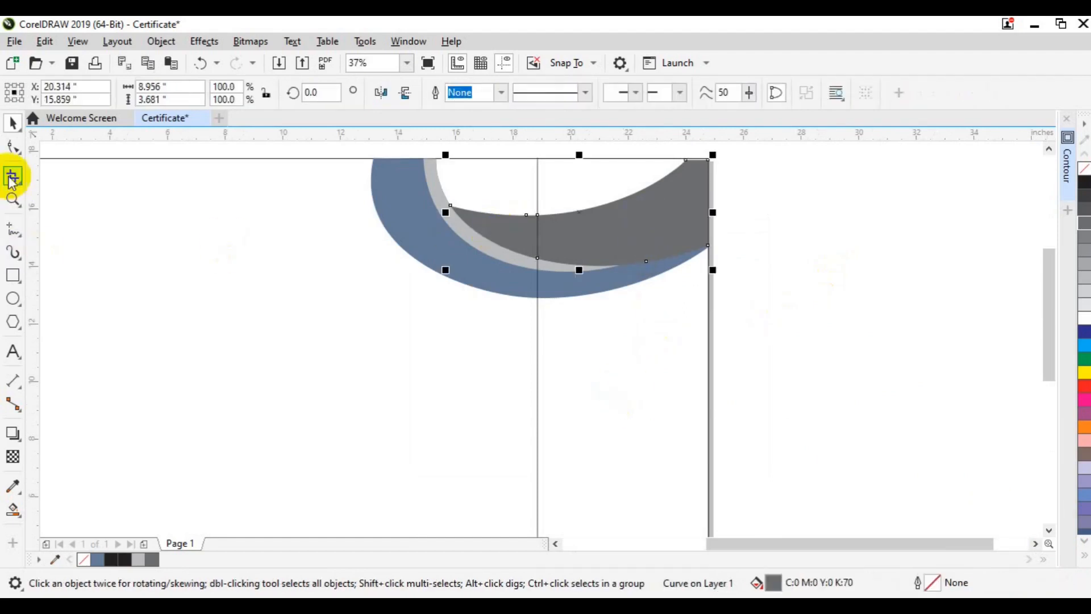
pyautogui.click(13, 147)
pyautogui.moveTo(663, 137); pyautogui.dragTo(735, 171)
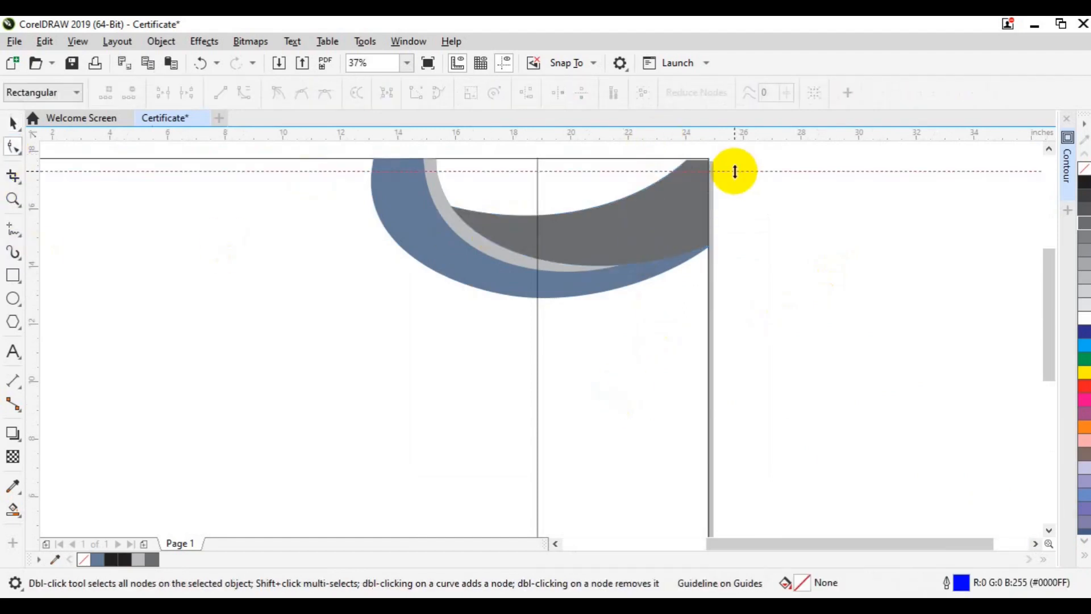
pyautogui.hotkey('ctrl', 'z')
# Nudge the band's top-right nodes up flush with the page top, then zoom out.
pyautogui.click(1048, 149)
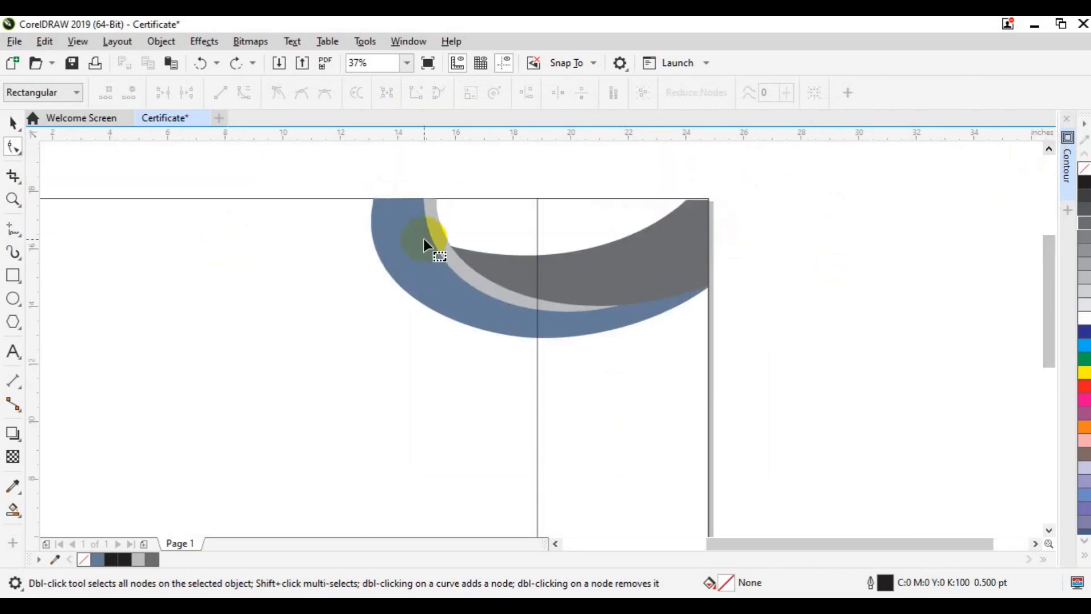
pyautogui.click(504, 299)
pyautogui.click(494, 259)
pyautogui.moveTo(667, 177); pyautogui.dragTo(667, 178)
pyautogui.press('Up')
pyautogui.press('Up')
pyautogui.press('Up')
pyautogui.press('Up')
pyautogui.press('Up')
pyautogui.press('Up')
pyautogui.press('Up')
pyautogui.press('Up')
pyautogui.press('Up')
pyautogui.press('Up')
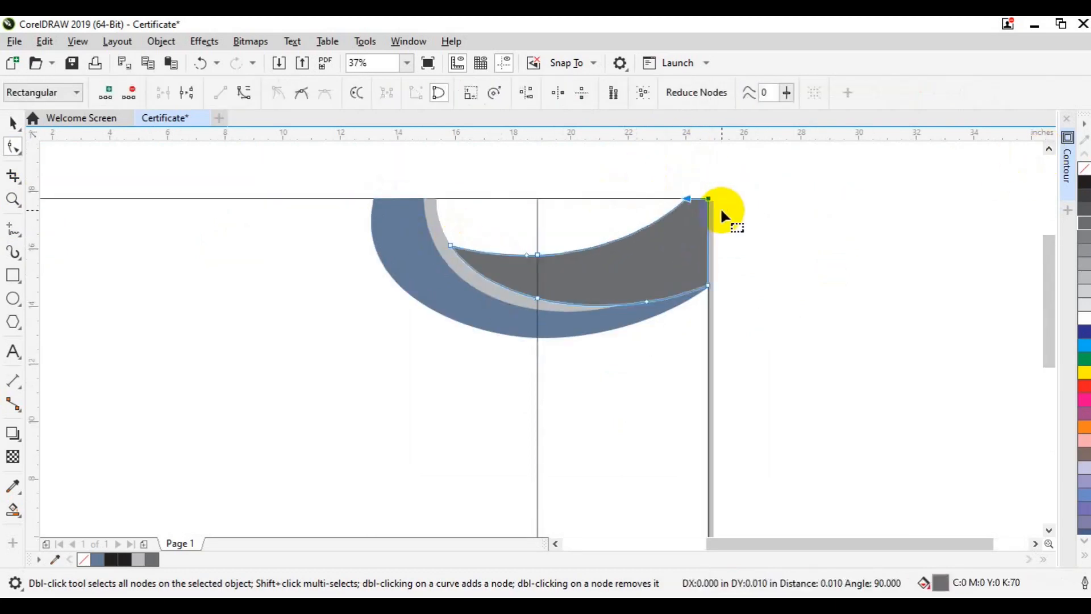
pyautogui.press('space')
pyautogui.press('Escape')
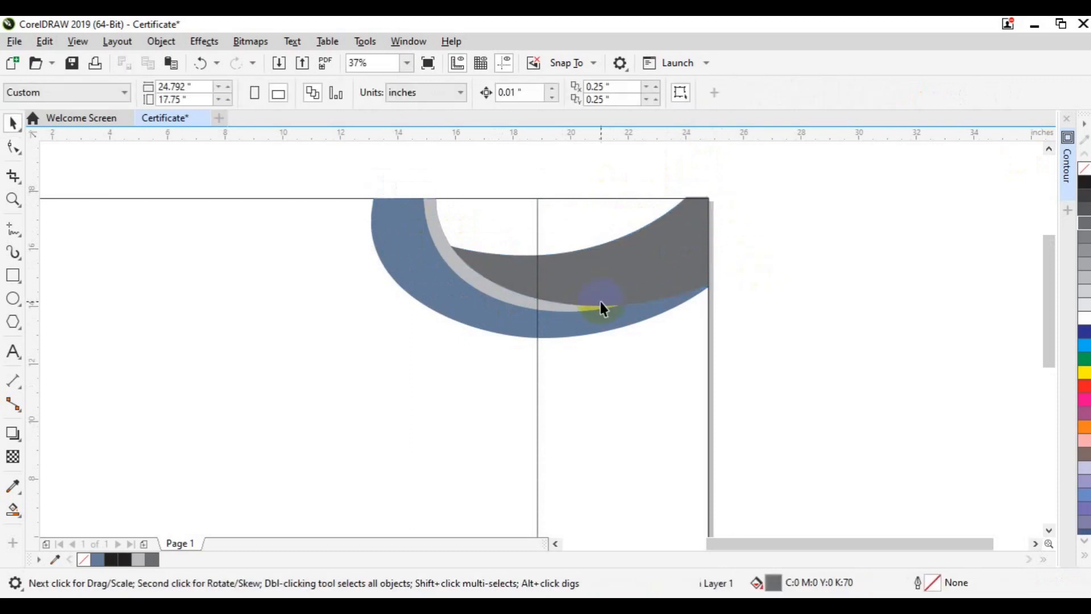
pyautogui.click(1049, 529)
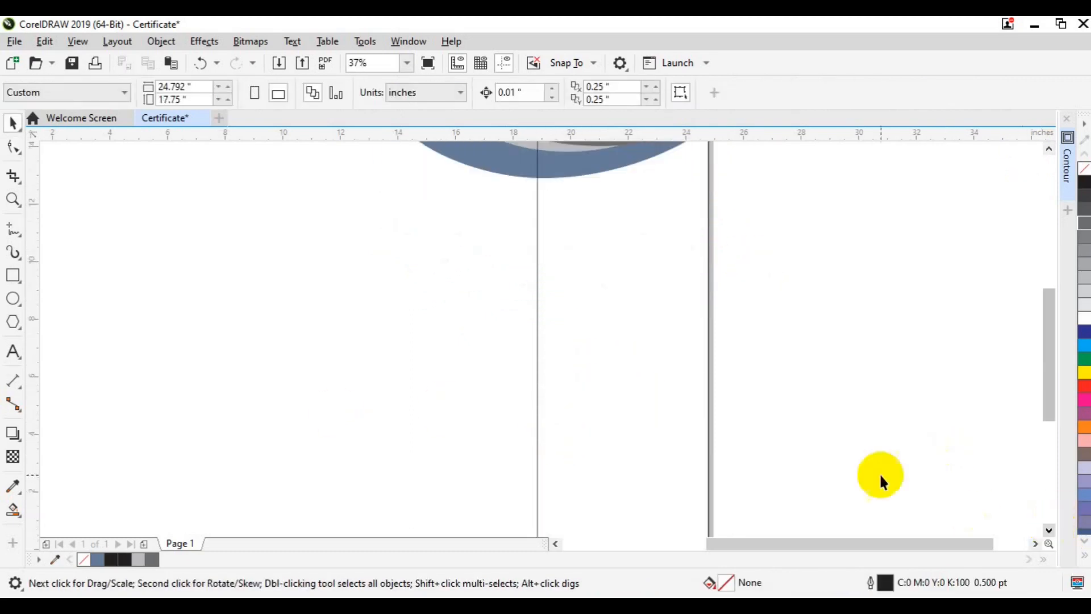
pyautogui.click(12, 201)
pyautogui.click(111, 94)
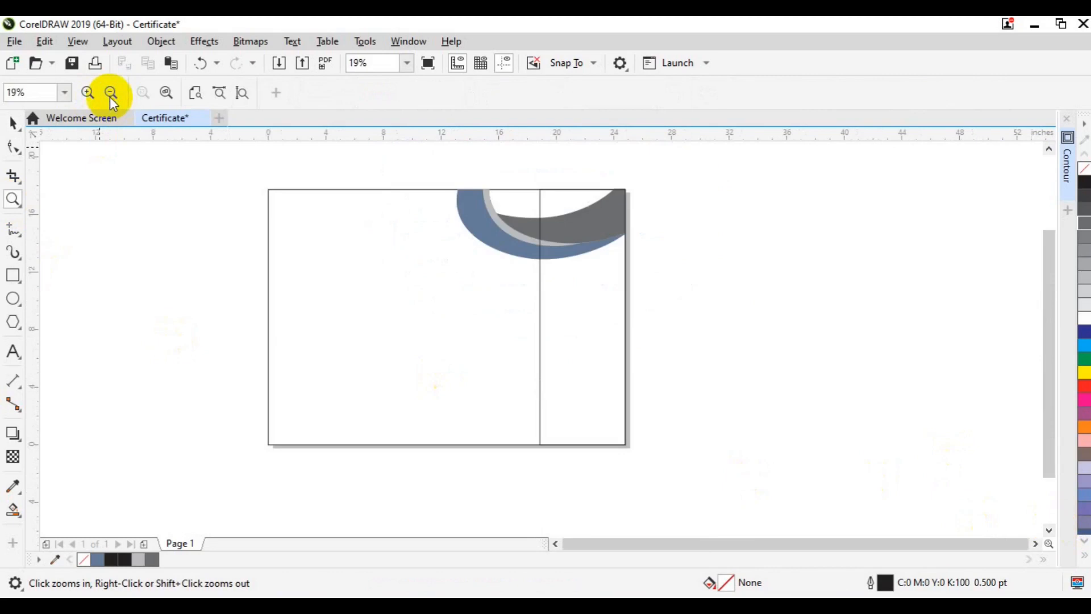
# Add a page-sized rectangle and Smart Fill the gap above the grey band.
pyautogui.press('space')
pyautogui.click(292, 250)
pyautogui.press('Escape')
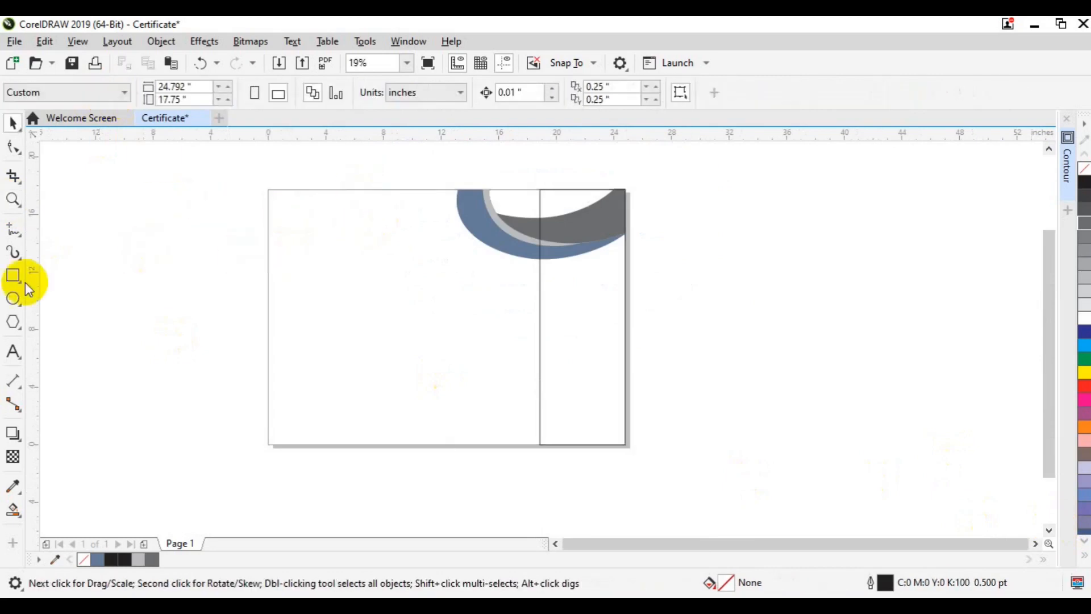
pyautogui.click(5, 277)
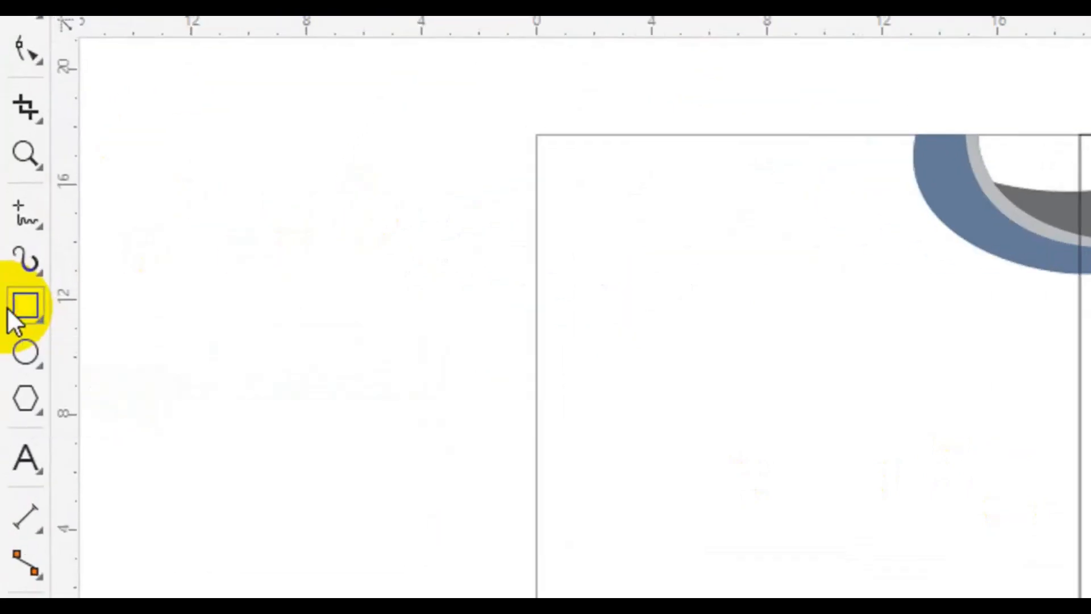
pyautogui.doubleClick(7, 307)
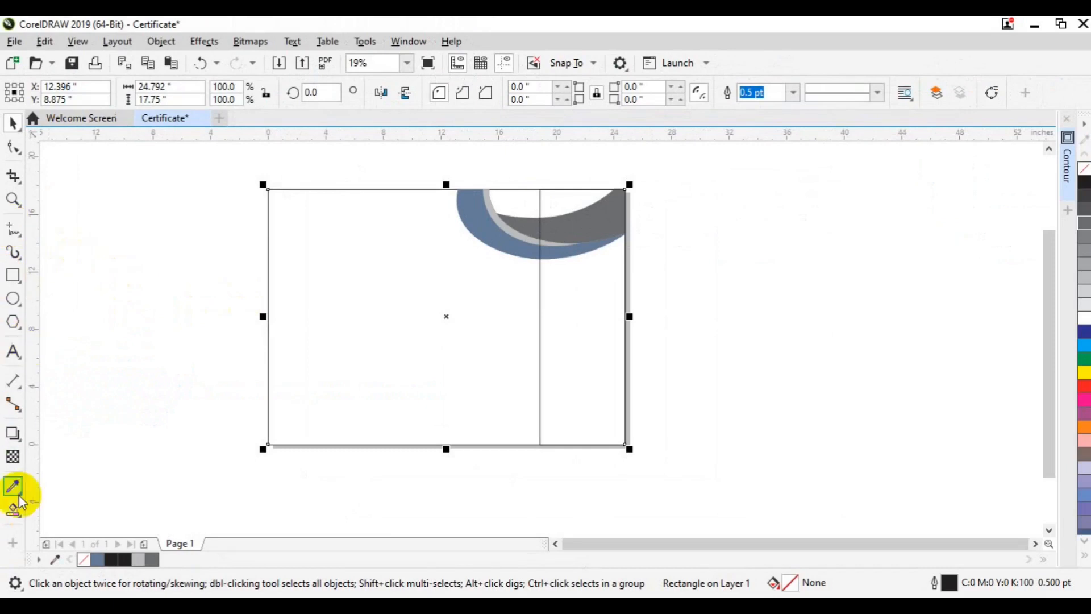
pyautogui.click(21, 514)
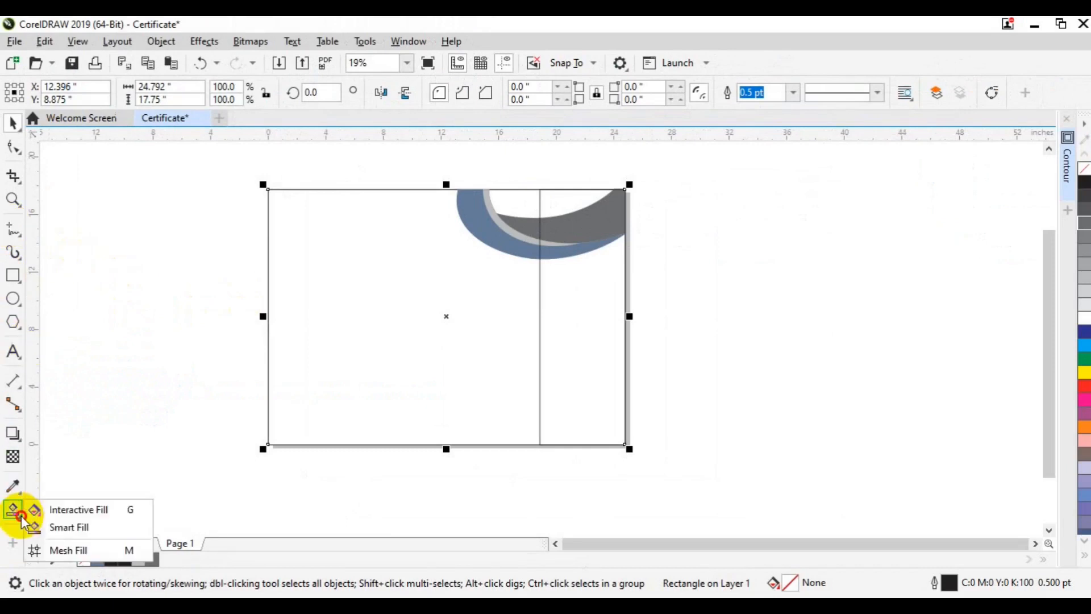
pyautogui.click(78, 528)
pyautogui.click(546, 191)
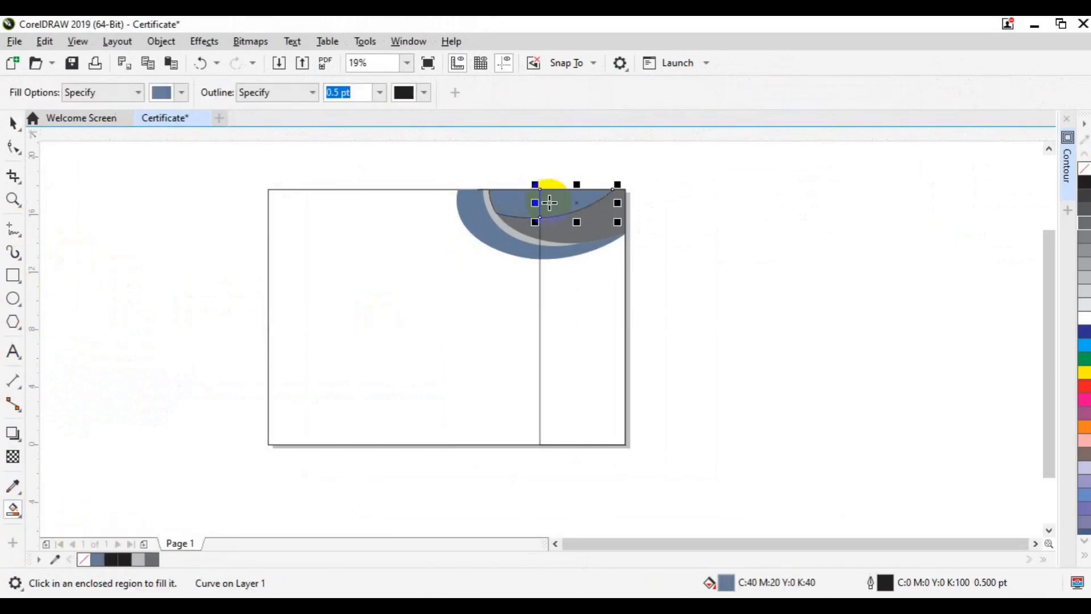
# Weld the new fill to the blue arc and marquee-select all the corner shapes.
pyautogui.press('space')
pyautogui.keyDown('shift'); pyautogui.click(518, 206); pyautogui.keyUp('shift')
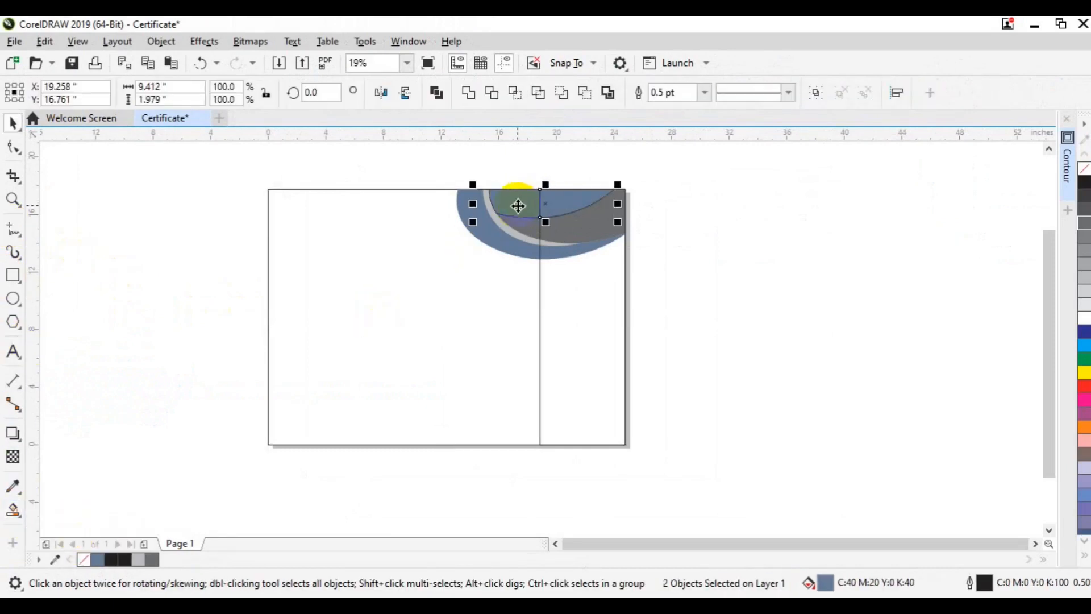
pyautogui.click(474, 100)
pyautogui.click(487, 266)
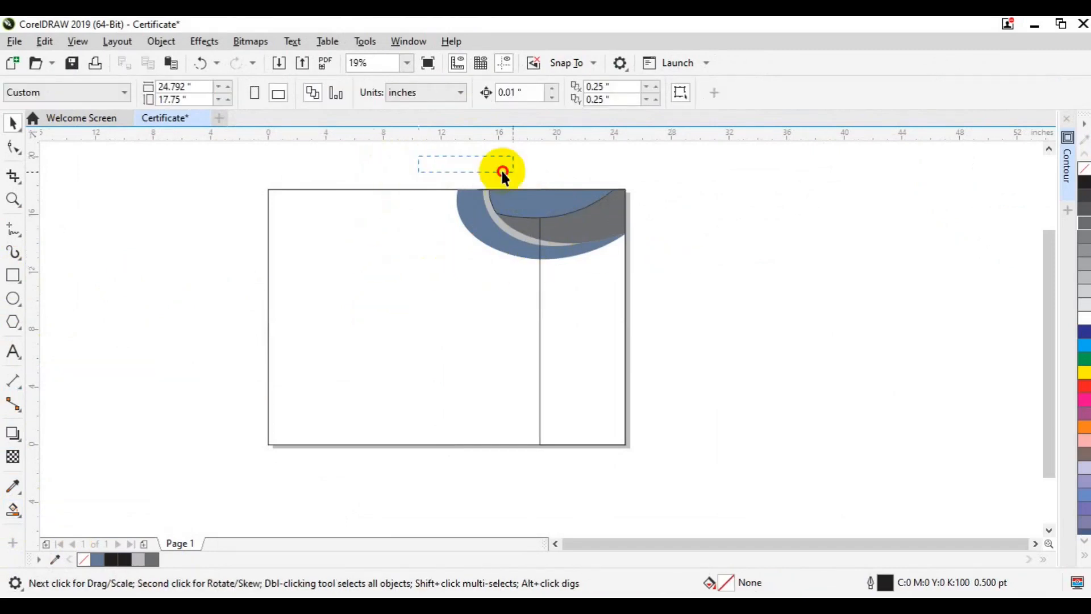
pyautogui.moveTo(633, 219); pyautogui.dragTo(635, 221)
pyautogui.click(496, 294)
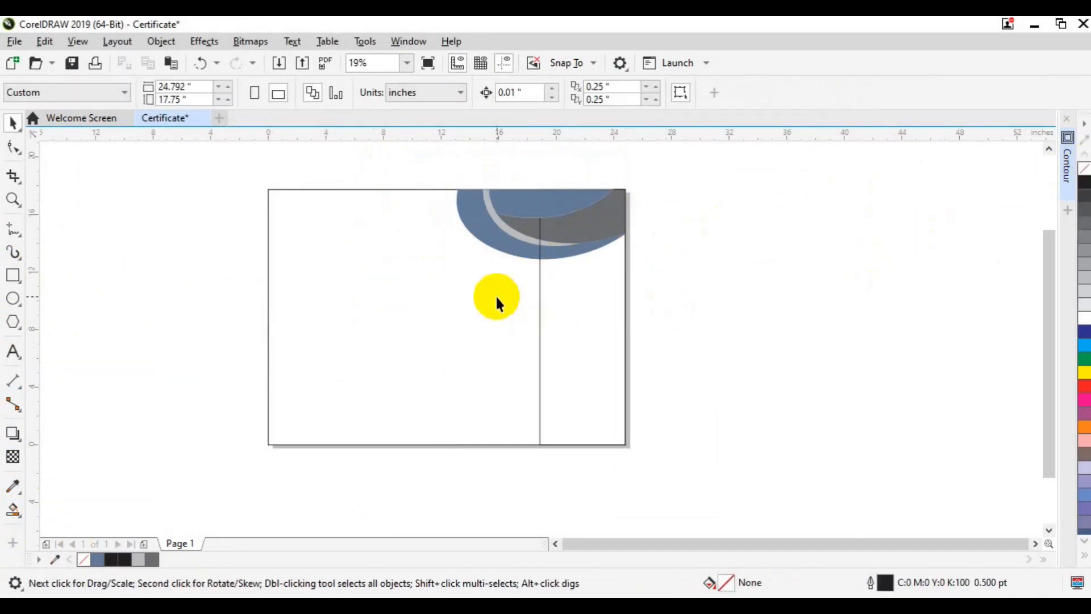
pyautogui.moveTo(414, 167); pyautogui.dragTo(708, 282)
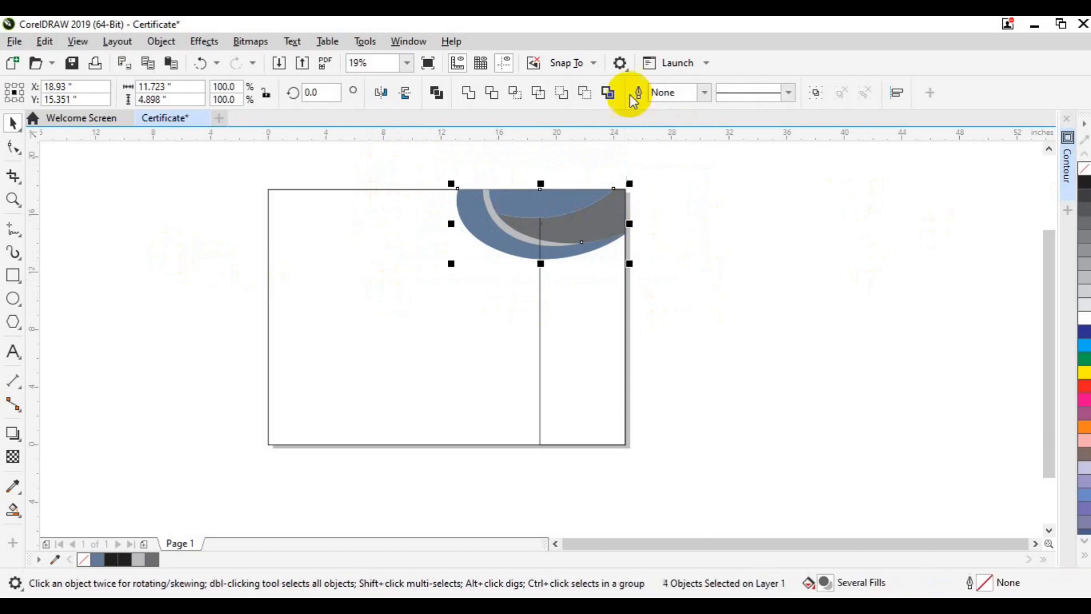
# Group the corner shapes, align the group to the page bottom and mirror it vertically.
pyautogui.hotkey('ctrl', 'g')
pyautogui.keyDown('shift'); pyautogui.click(476, 411); pyautogui.keyUp('shift')
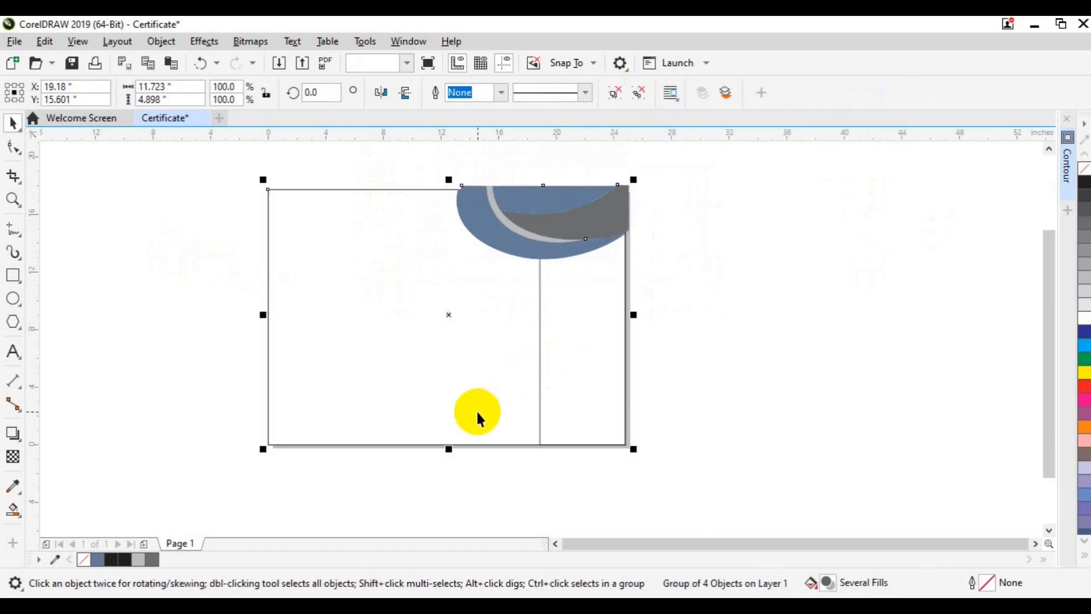
pyautogui.press('b')
pyautogui.click(719, 373)
pyautogui.click(544, 414)
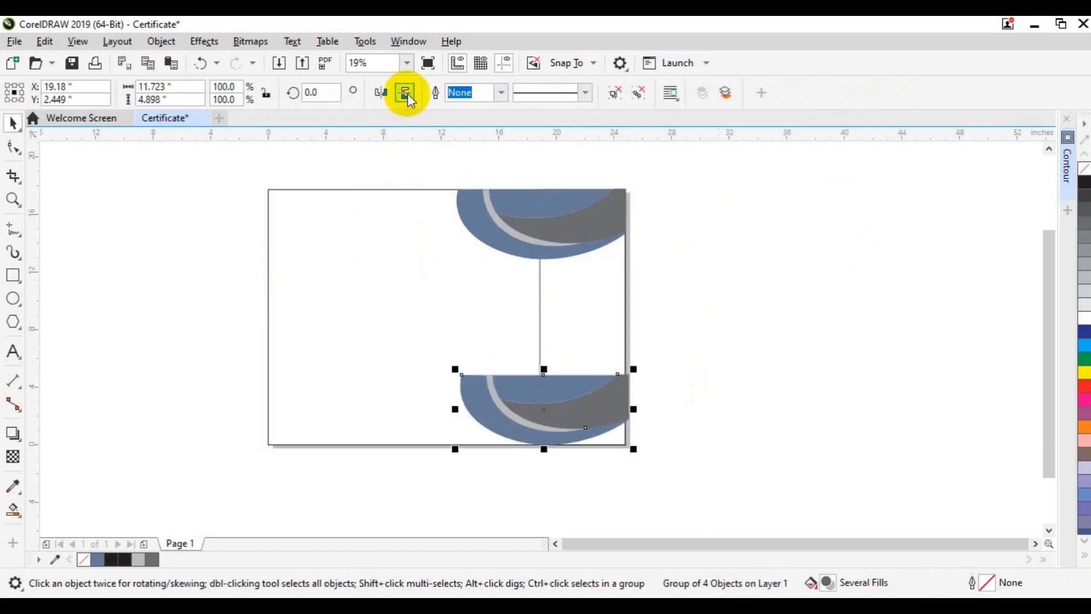
pyautogui.click(406, 94)
pyautogui.click(692, 335)
# Bring the thin right-edge rectangle to the front.
pyautogui.click(568, 314)
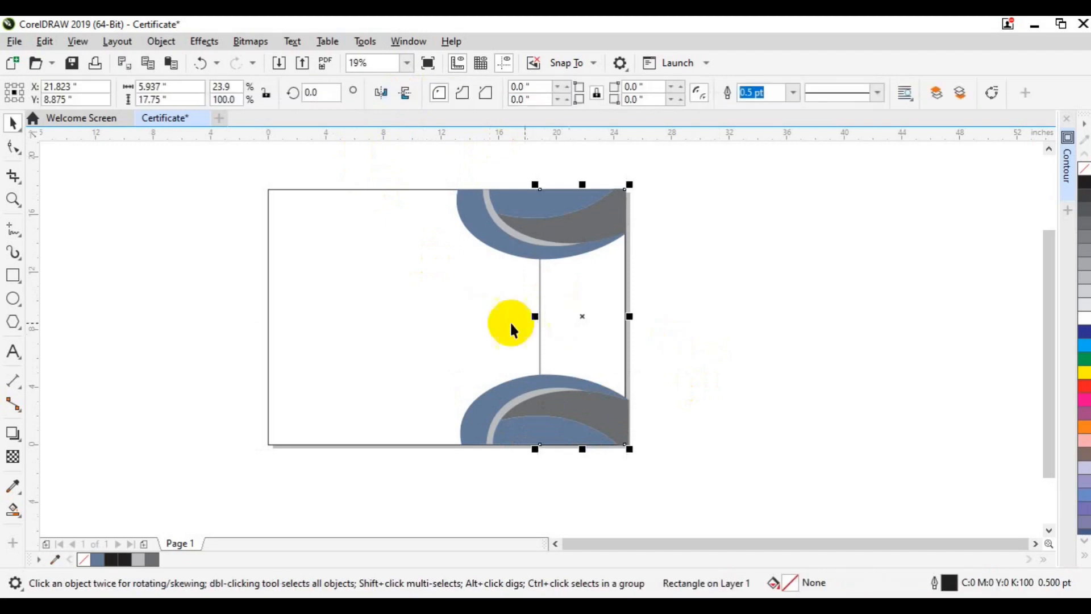
pyautogui.rightClick(557, 335)
pyautogui.moveTo(629, 261)
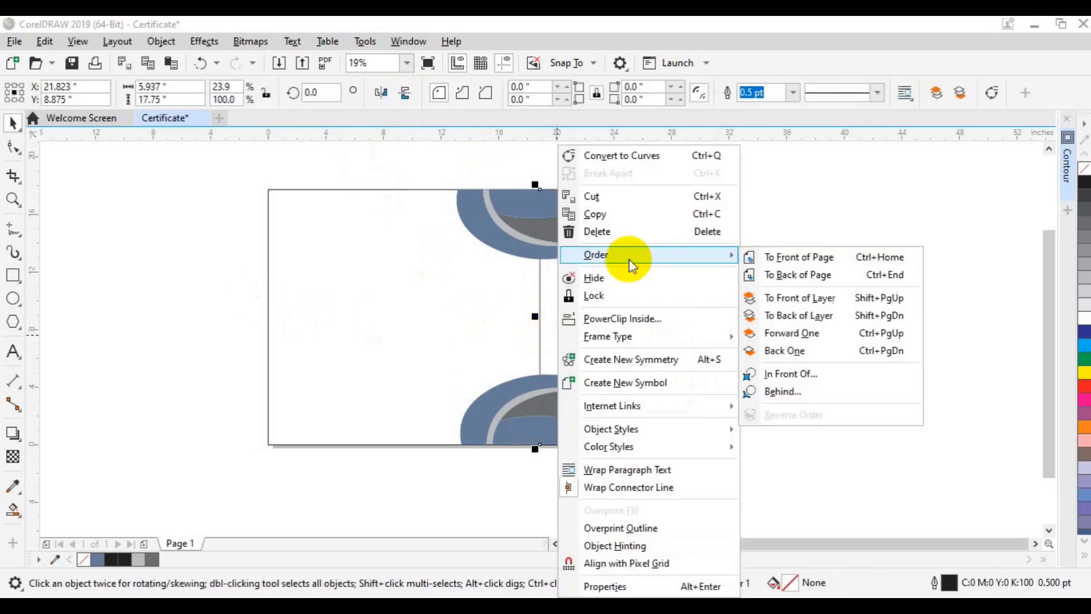
pyautogui.click(752, 254)
# Smart Fill the strip between the two curves and delete the thin rectangle.
pyautogui.click(13, 510)
pyautogui.click(57, 526)
pyautogui.click(556, 336)
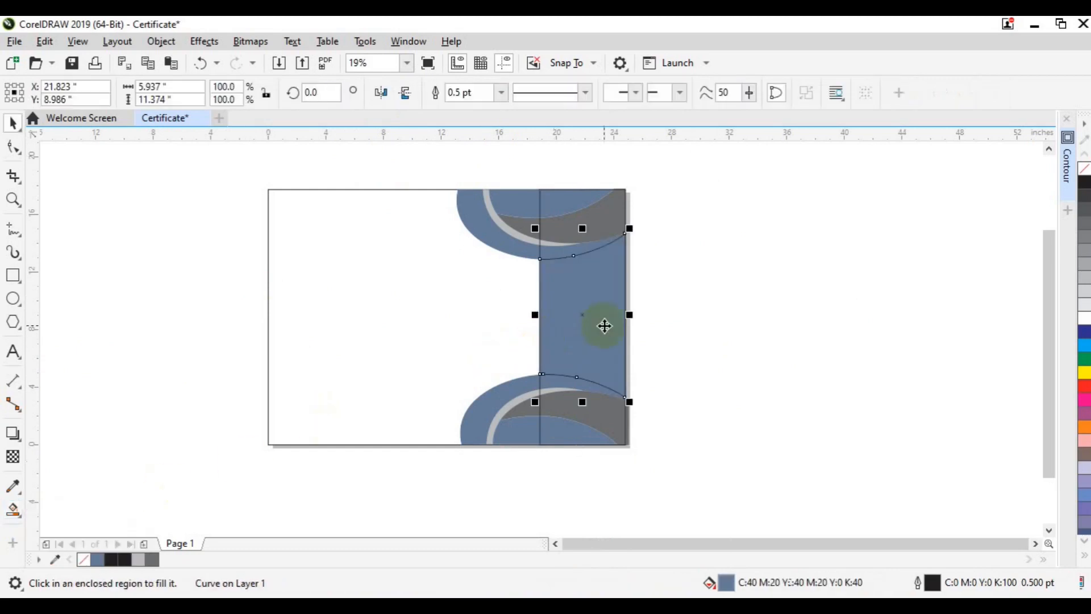
pyautogui.press('space')
pyautogui.click(541, 440)
pyautogui.press('Delete')
pyautogui.click(597, 342)
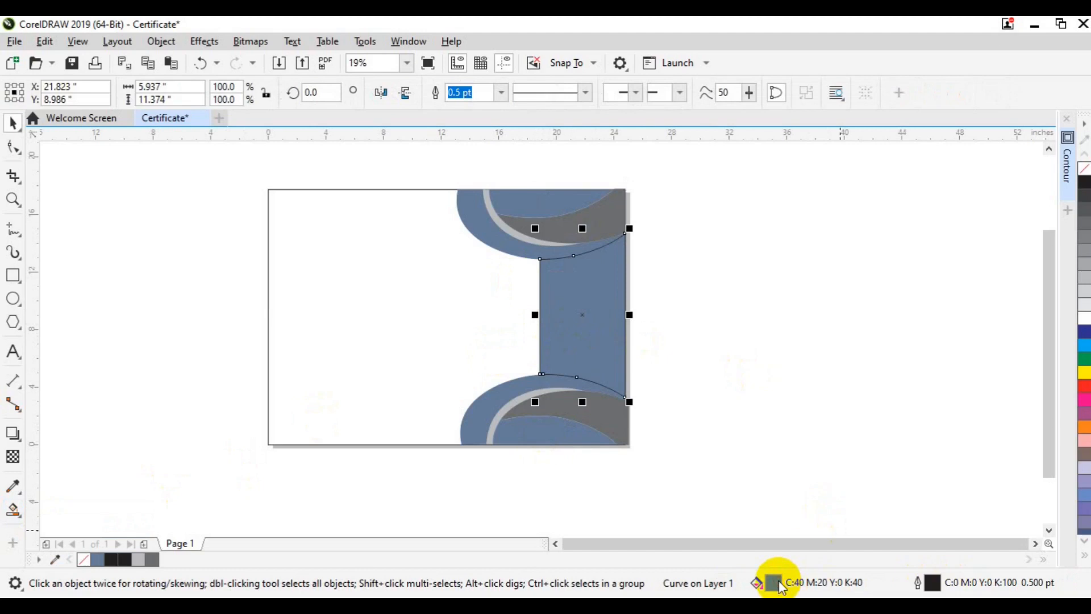
# Fill the right-edge strip near-black (C:77 M:69 Y:62 K:88).
pyautogui.doubleClick(777, 583)
pyautogui.click(470, 353)
pyautogui.click(492, 370)
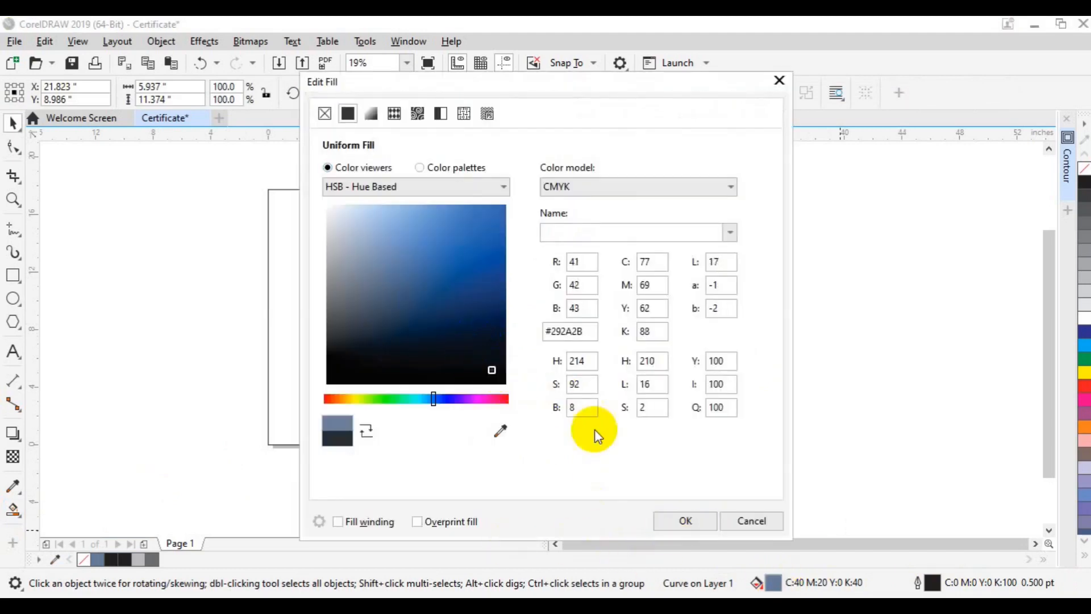
pyautogui.click(686, 521)
pyautogui.click(626, 327)
pyautogui.click(603, 329)
# Give the strip a white outline 8.0 pt wide.
pyautogui.rightClick(1084, 316)
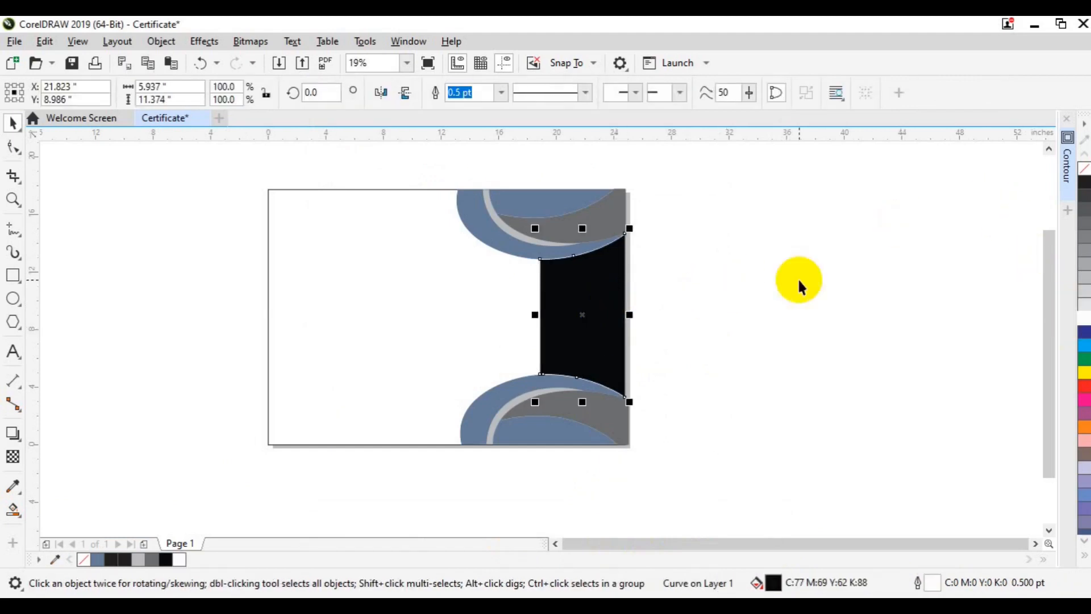
pyautogui.click(500, 94)
pyautogui.click(482, 169)
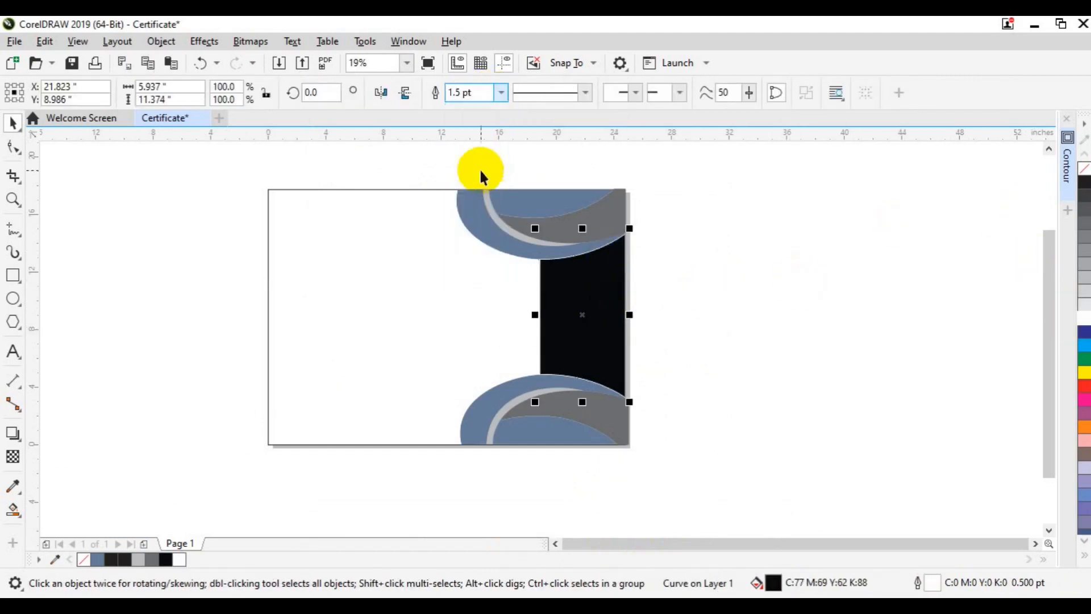
pyautogui.click(501, 93)
pyautogui.click(480, 219)
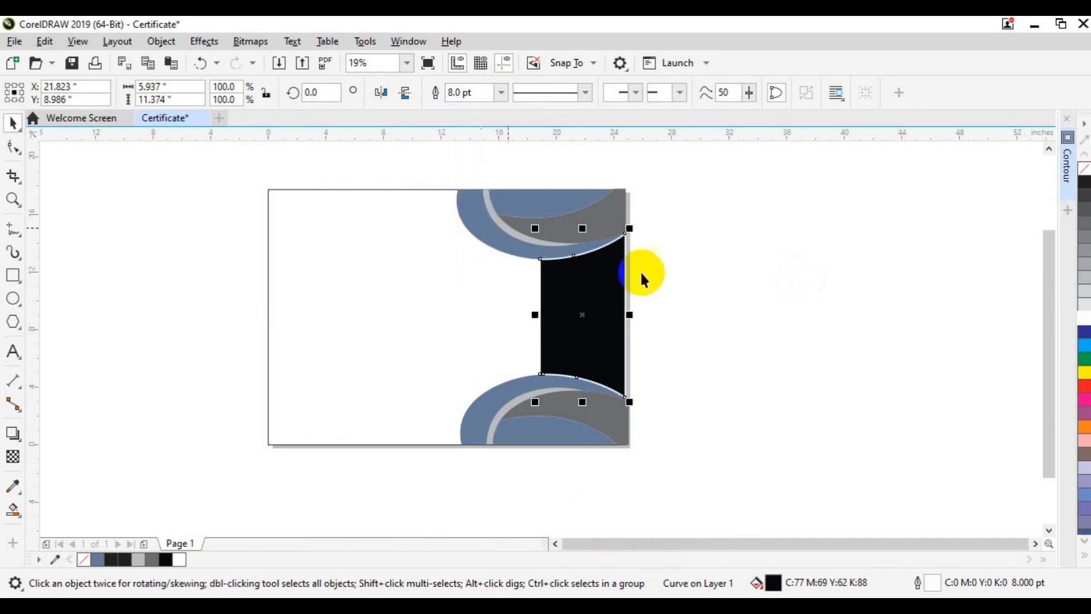
pyautogui.click(551, 306)
pyautogui.click(500, 92)
# Set the near-black strip's white outline to 10.0 pt and deselect it.
pyautogui.click(480, 221)
pyautogui.click(359, 332)
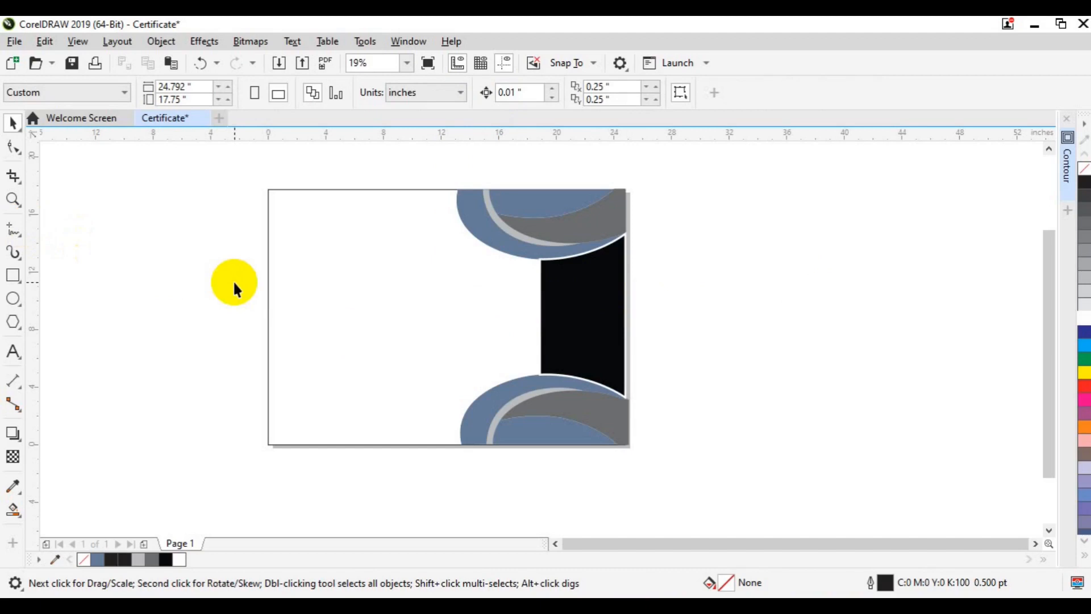
pyautogui.scroll(2, 233, 281)
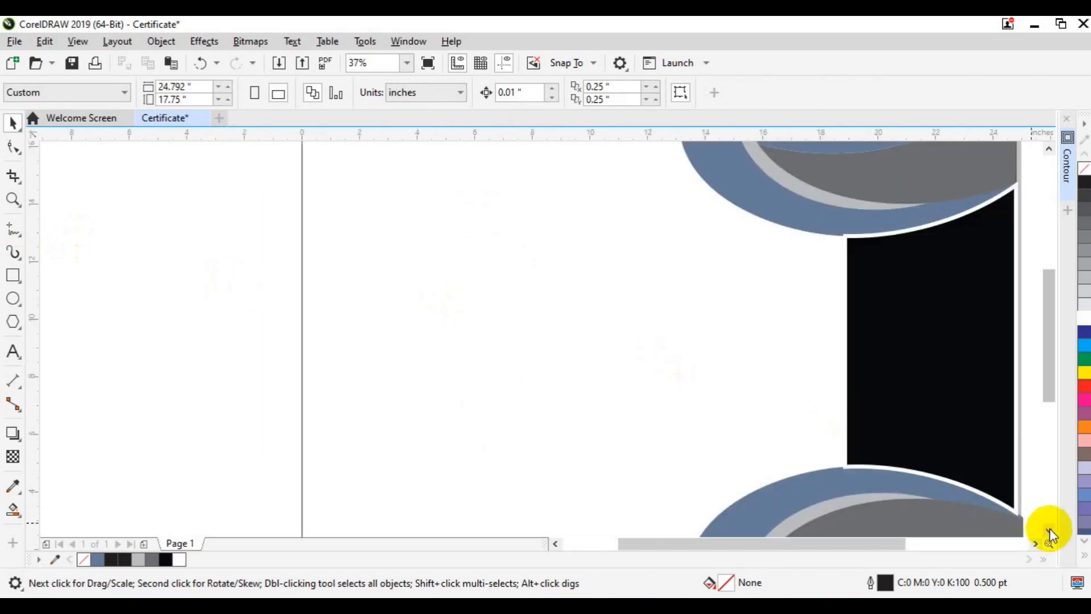
pyautogui.click(1035, 544)
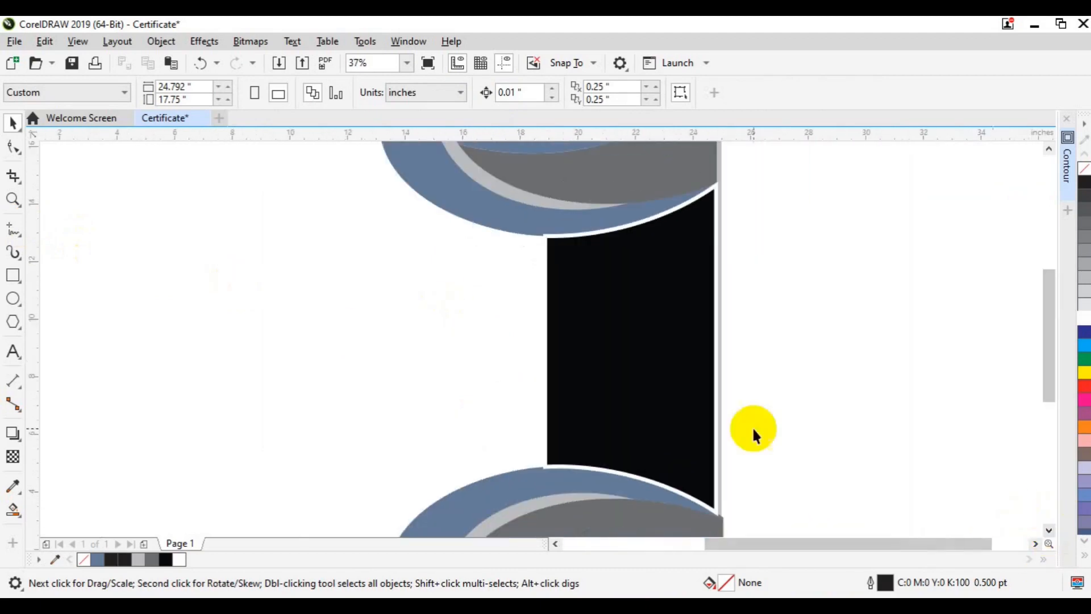
pyautogui.rightClick(686, 419)
pyautogui.moveTo(741, 342)
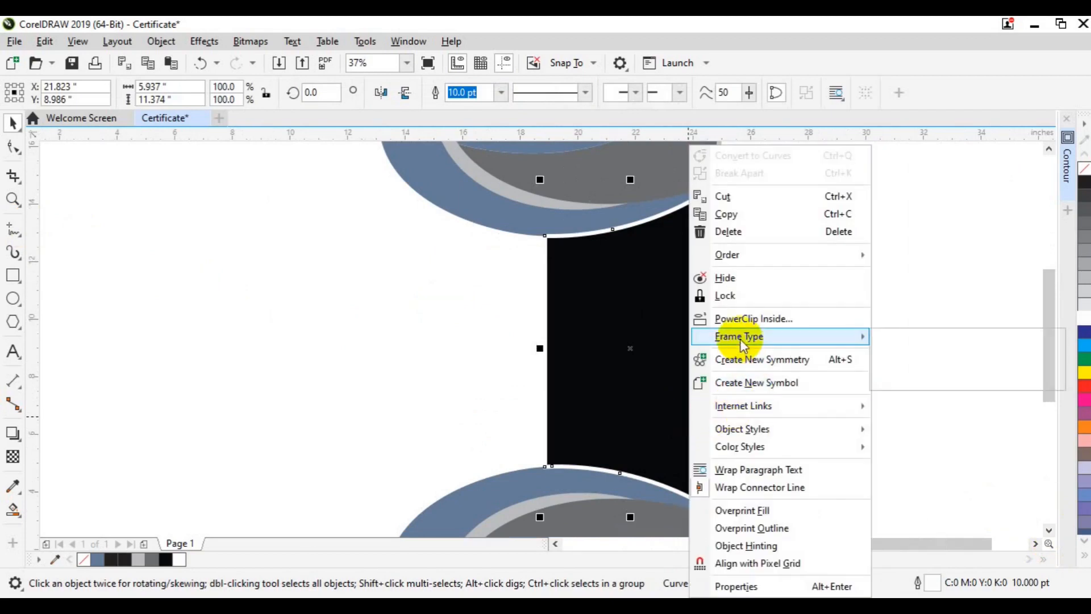
pyautogui.moveTo(736, 260)
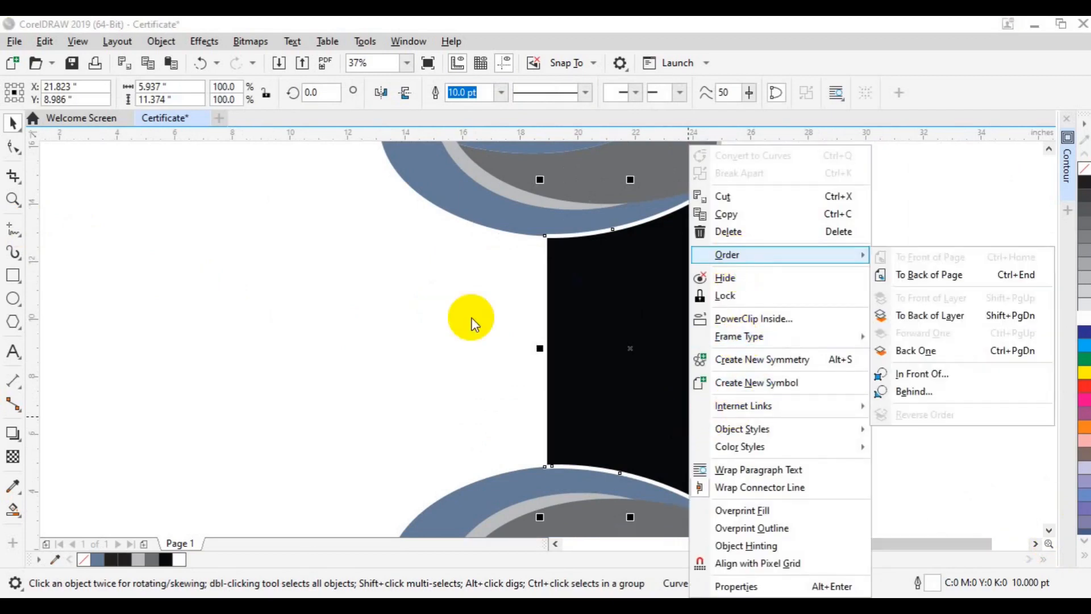
pyautogui.click(411, 341)
pyautogui.click(791, 298)
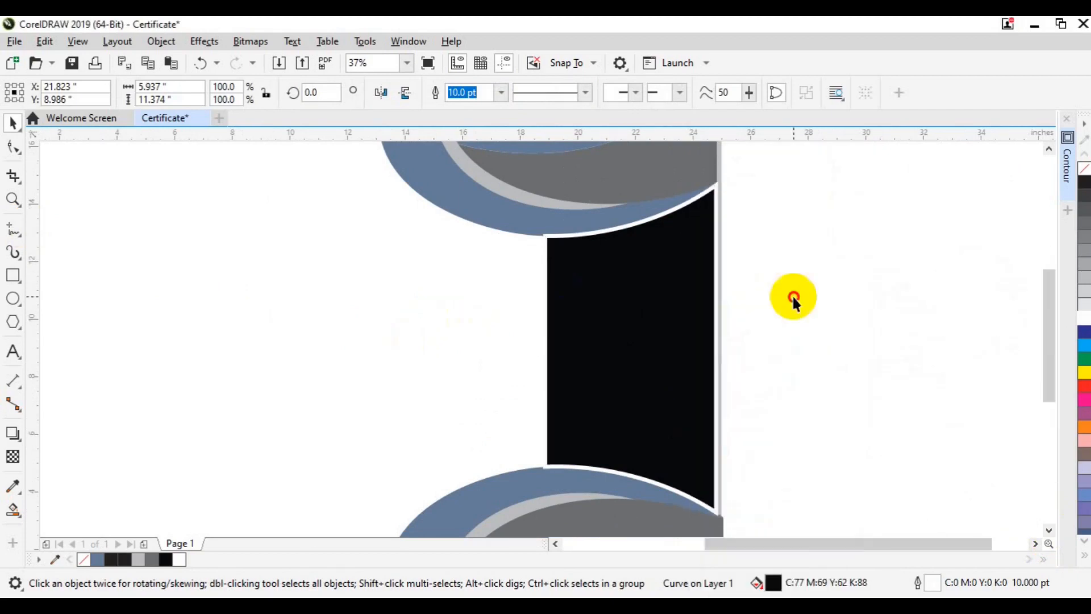
# Draw a horizontal line left of the strip and make it 4.0 pt thick.
pyautogui.click(17, 239)
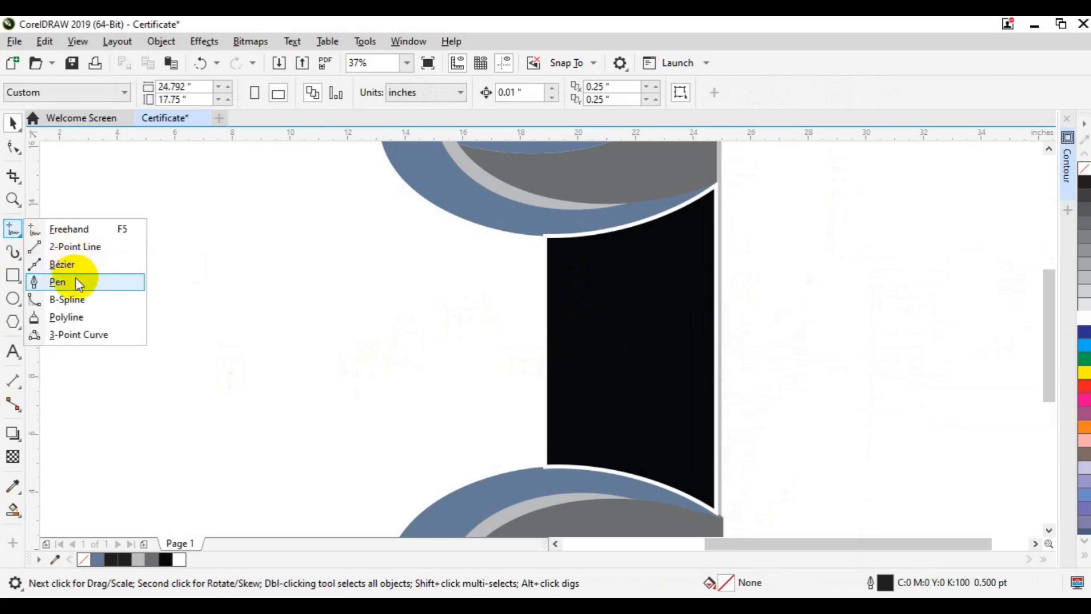
pyautogui.click(74, 282)
pyautogui.click(256, 317)
pyautogui.click(373, 317)
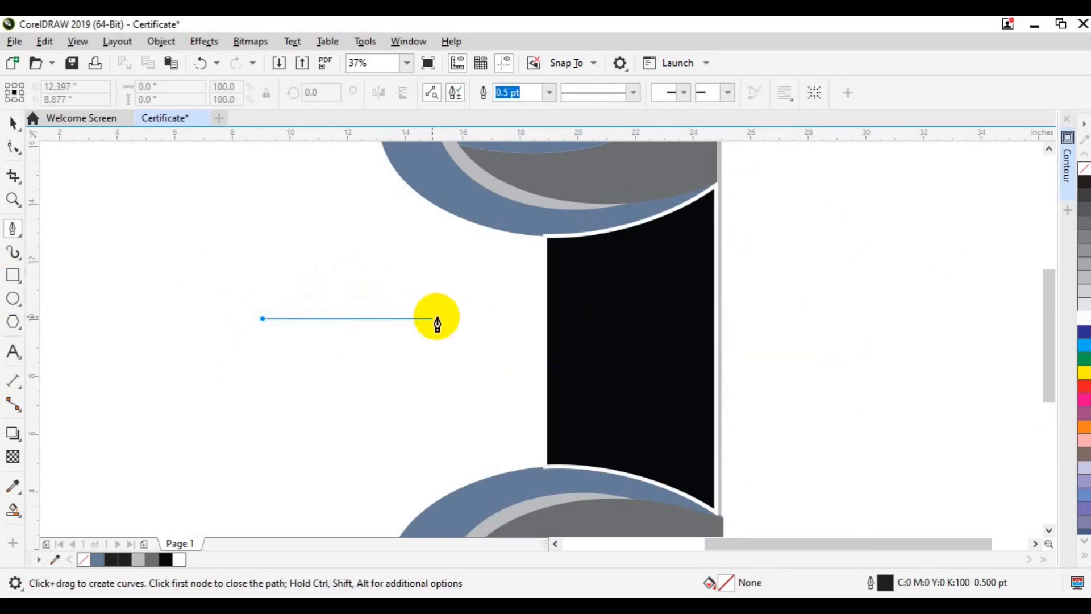
pyautogui.click(486, 317)
pyautogui.press('space')
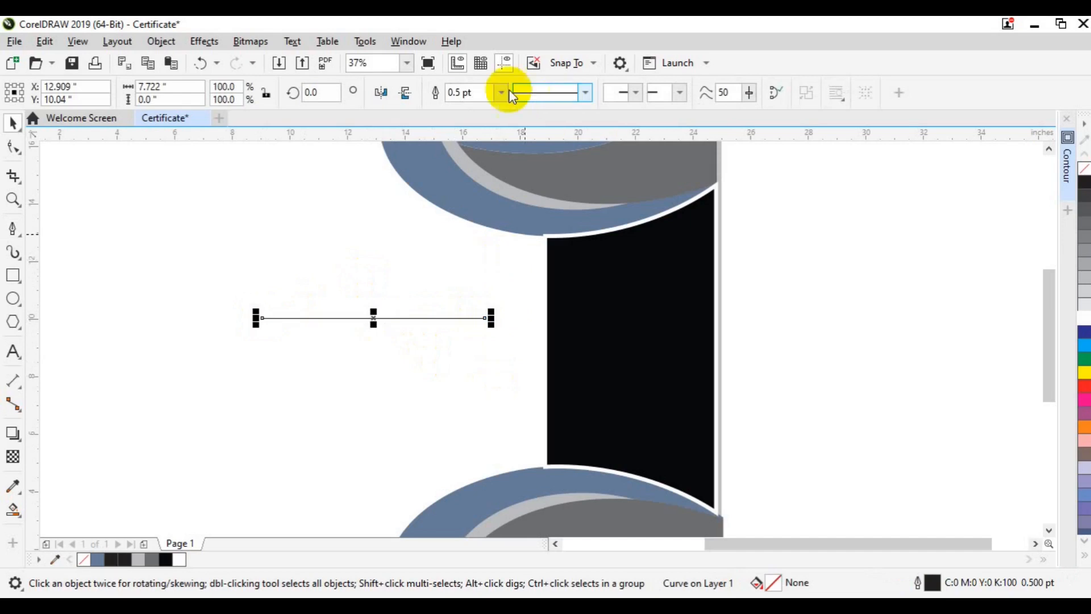
pyautogui.click(501, 92)
pyautogui.click(471, 204)
# Duplicate the line downward with Copy Here and Ctrl+R into evenly spaced copies.
pyautogui.click(373, 319)
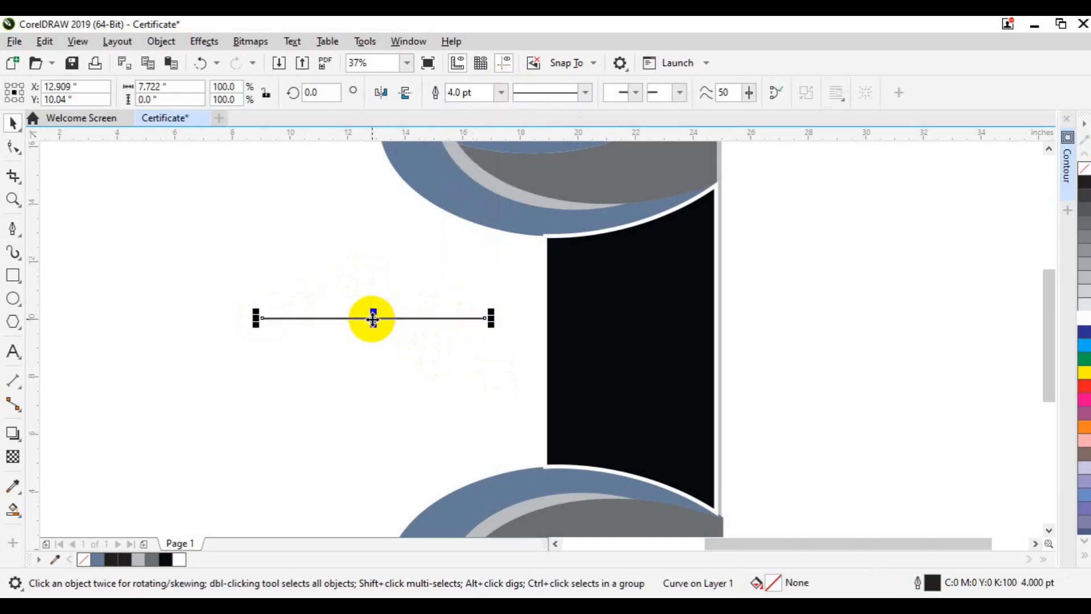
pyautogui.moveTo(372, 326)
pyautogui.mouseDown()
pyautogui.moveTo(372, 307)
pyautogui.moveTo(373, 319)
pyautogui.mouseUp()
pyautogui.click(405, 340)
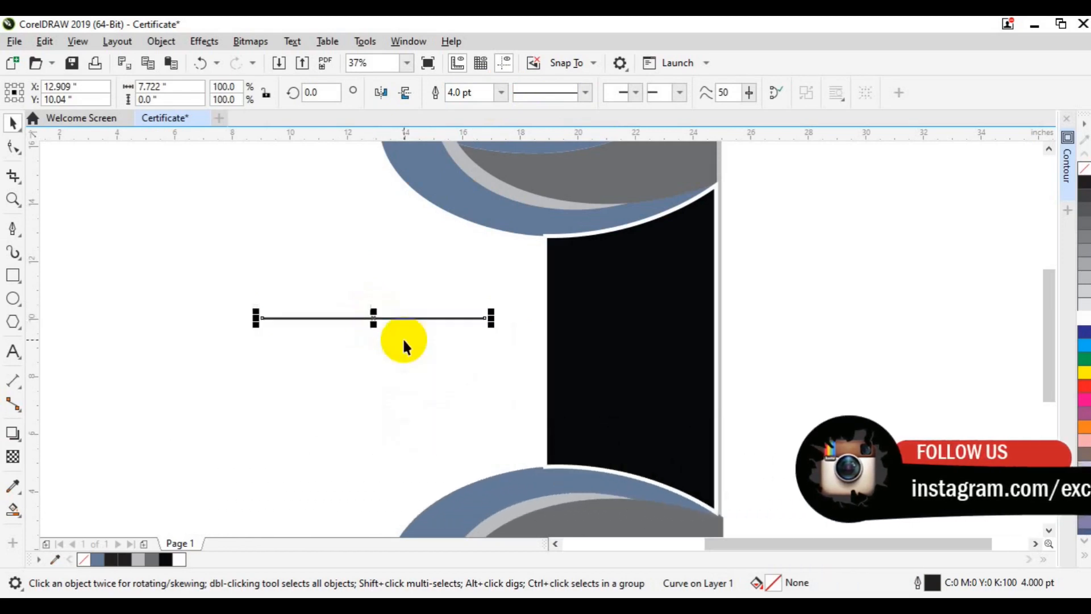
pyautogui.hotkey('ctrl', 'z')
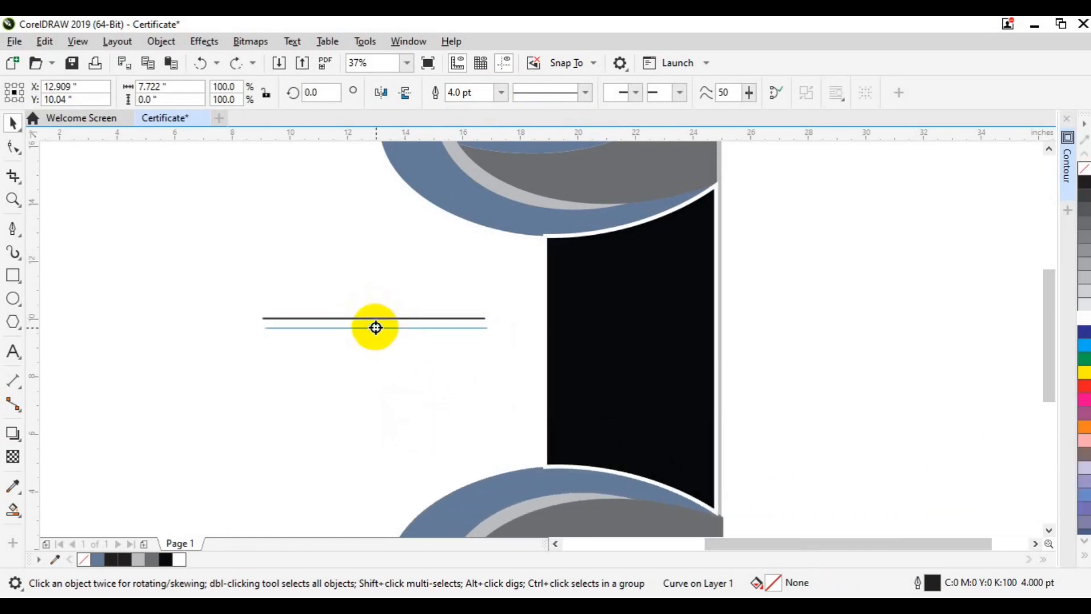
pyautogui.moveTo(374, 326); pyautogui.dragTo(396, 348)
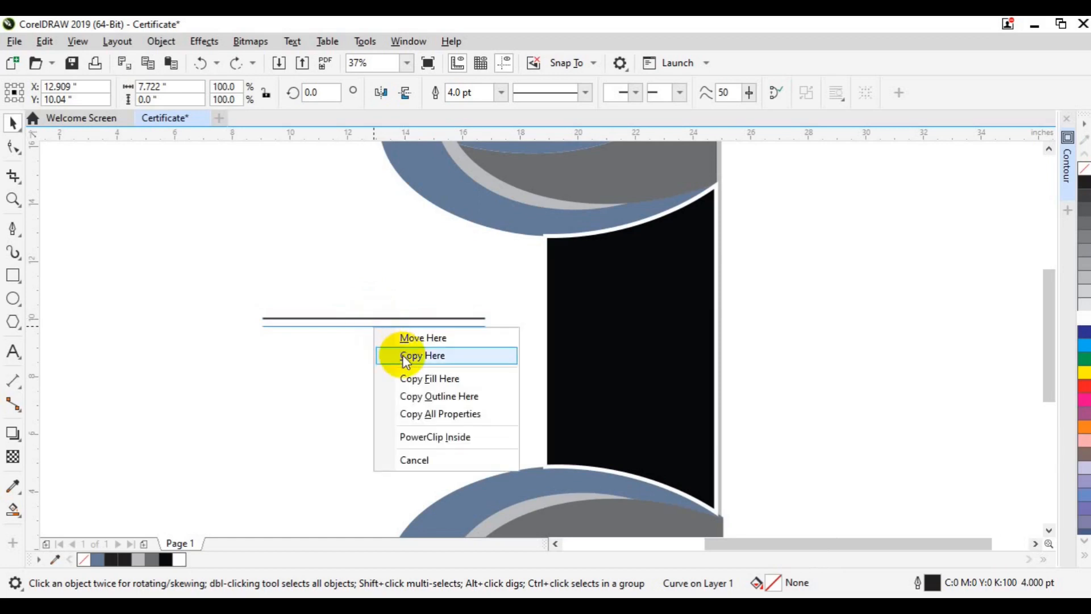
pyautogui.click(402, 355)
pyautogui.hotkey('ctrl', 'r')
pyautogui.hotkey('ctrl', 'r')
pyautogui.hotkey('ctrl', 'r')
pyautogui.hotkey('ctrl', 'r')
pyautogui.hotkey('ctrl', 'r')
pyautogui.hotkey('ctrl', 'r')
pyautogui.hotkey('ctrl', 'r')
pyautogui.hotkey('ctrl', 'r')
pyautogui.hotkey('ctrl', 'r')
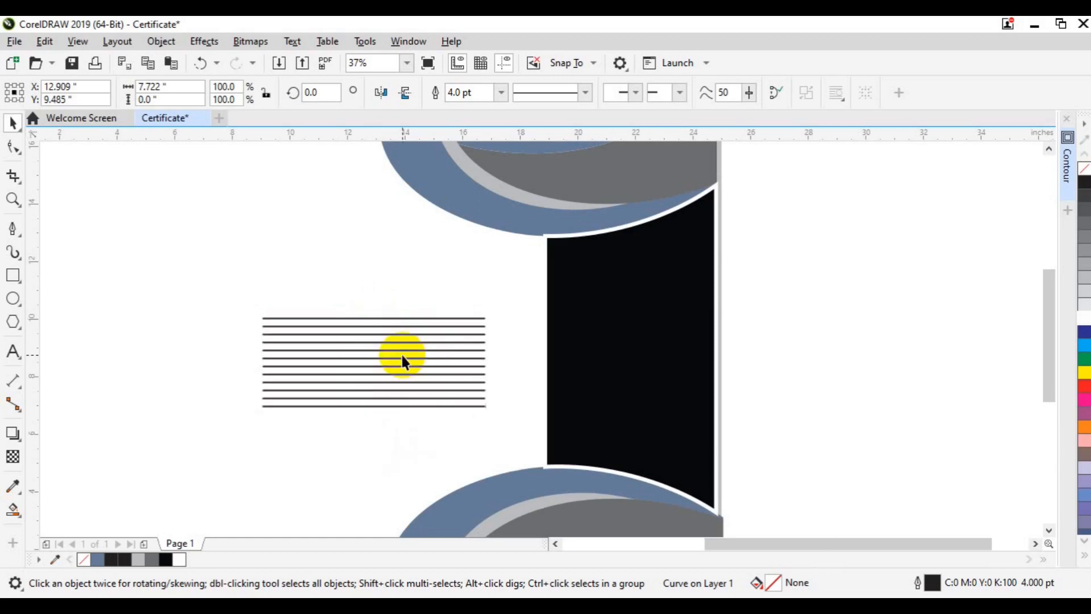
pyautogui.hotkey('ctrl', 'r')
pyautogui.hotkey('ctrl', 'r')
pyautogui.hotkey('ctrl', 'r')
pyautogui.hotkey('ctrl', 'r')
pyautogui.hotkey('ctrl', 'r')
pyautogui.hotkey('ctrl', 'r')
pyautogui.hotkey('ctrl', 'r')
pyautogui.hotkey('ctrl', 'r')
pyautogui.hotkey('ctrl', 'r')
pyautogui.hotkey('ctrl', 'r')
pyautogui.hotkey('ctrl', 'r')
pyautogui.hotkey('ctrl', 'r')
pyautogui.hotkey('ctrl', 'r')
pyautogui.hotkey('ctrl', 'r')
pyautogui.hotkey('ctrl', 'r')
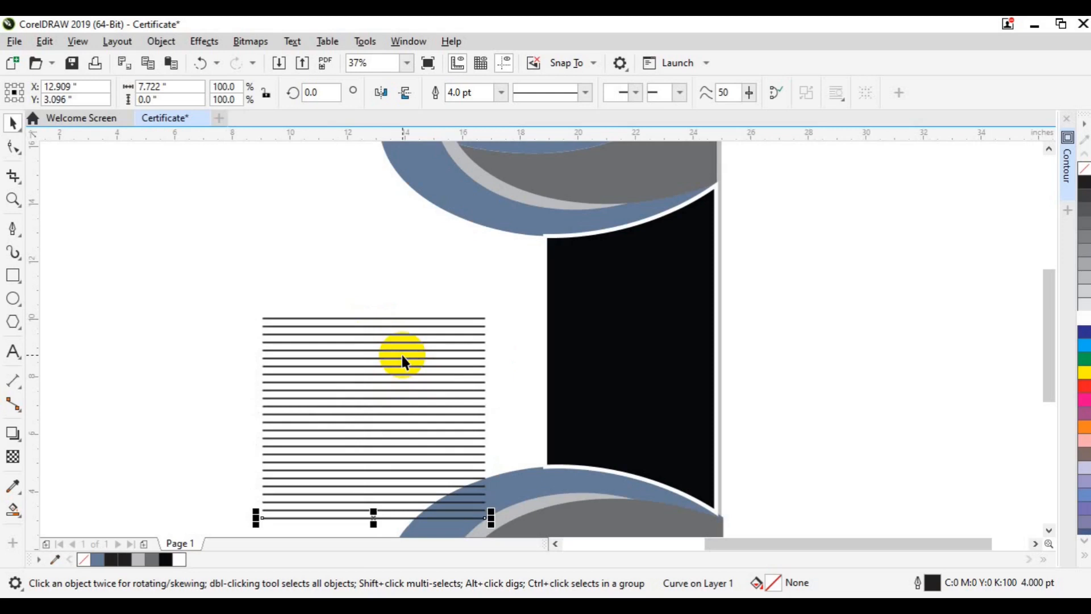
pyautogui.click(1049, 531)
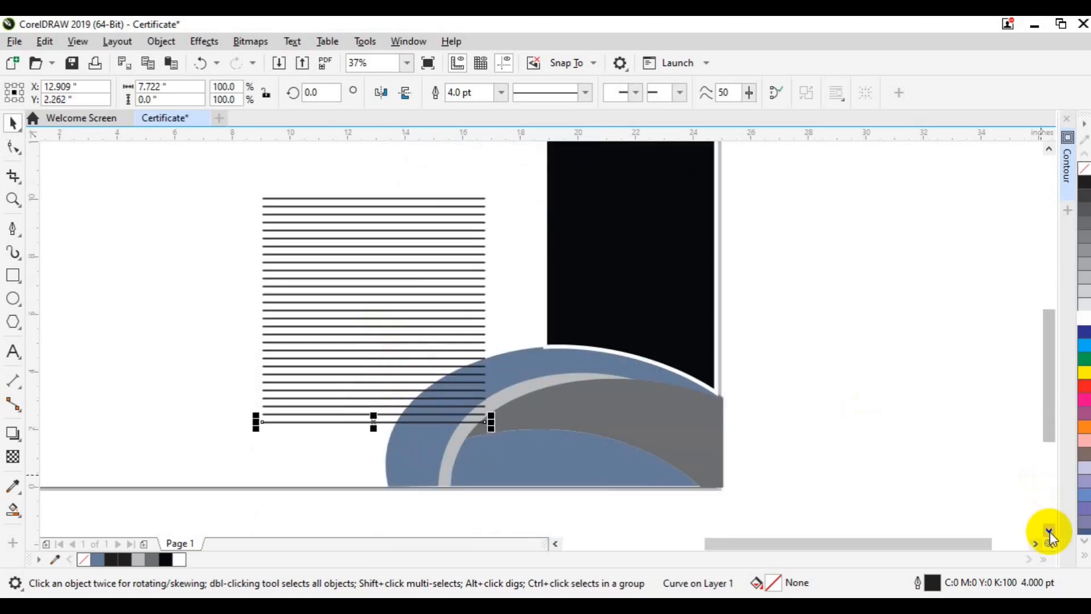
pyautogui.hotkey('ctrl', 'r')
pyautogui.hotkey('ctrl', 'r')
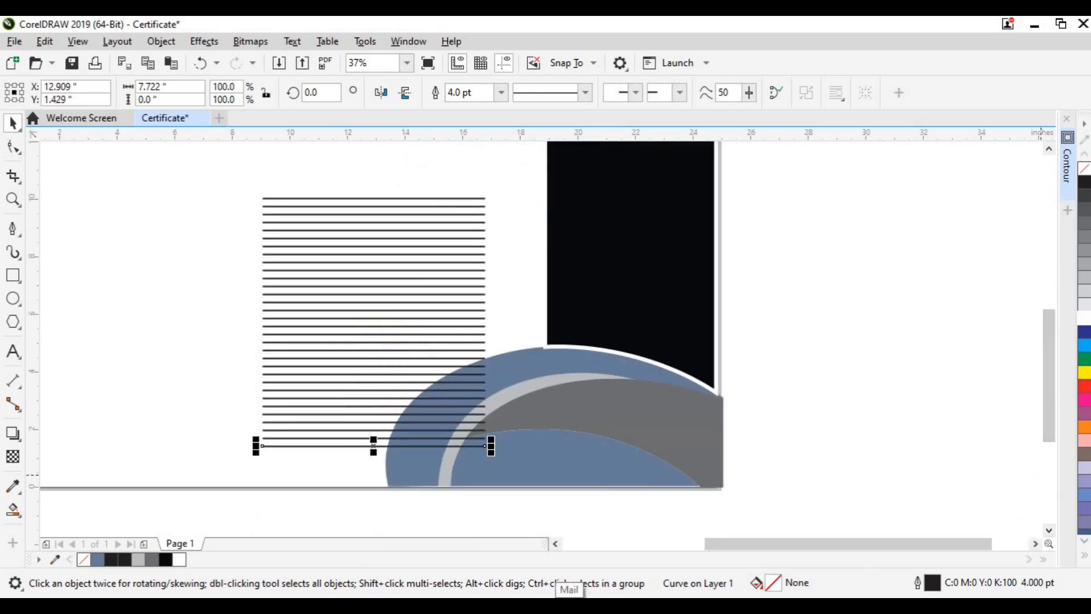
# Group all 32 stacked lines and rotate the group 45°.
pyautogui.moveTo(494, 519); pyautogui.dragTo(233, 162)
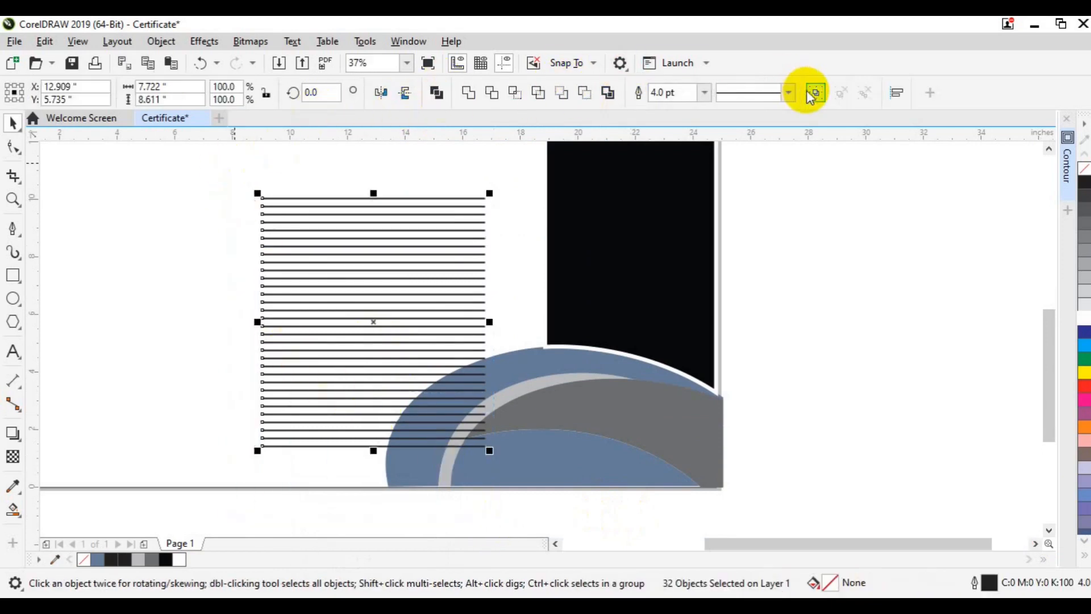
pyautogui.click(813, 95)
pyautogui.click(373, 323)
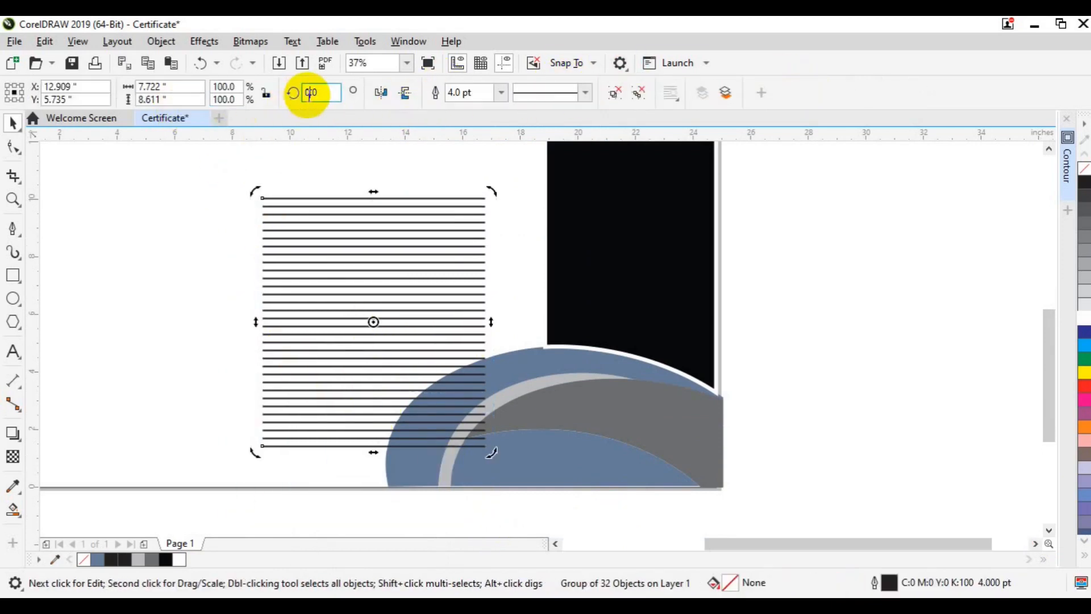
pyautogui.write('45')
pyautogui.press('Return')
pyautogui.click(327, 281)
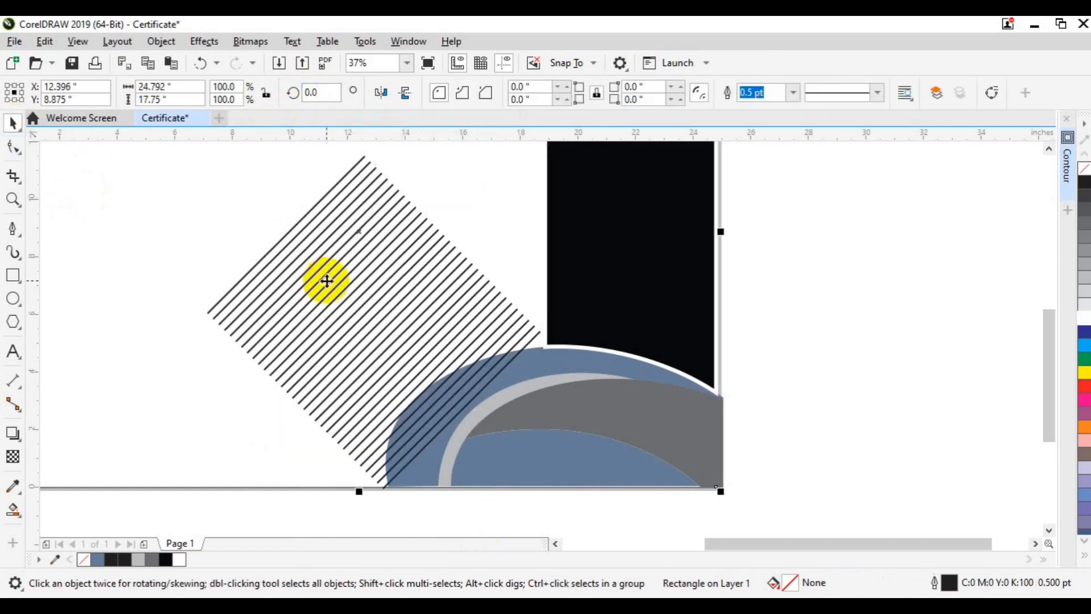
pyautogui.click(422, 346)
pyautogui.click(422, 346)
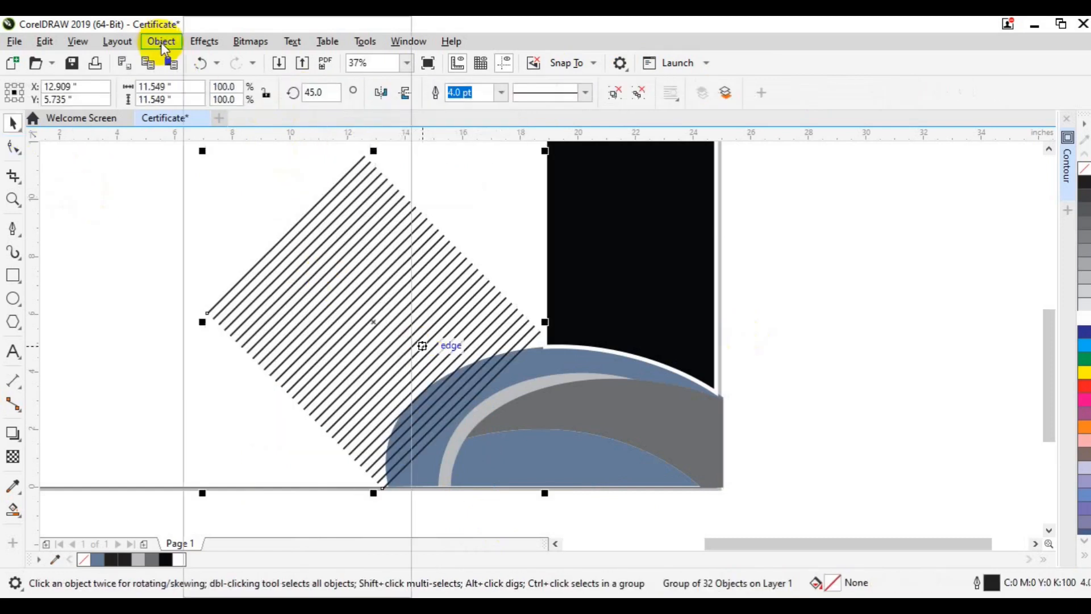
# PowerClip the rotated line group inside the black strip.
pyautogui.click(161, 41)
pyautogui.moveTo(341, 68)
pyautogui.click(472, 74)
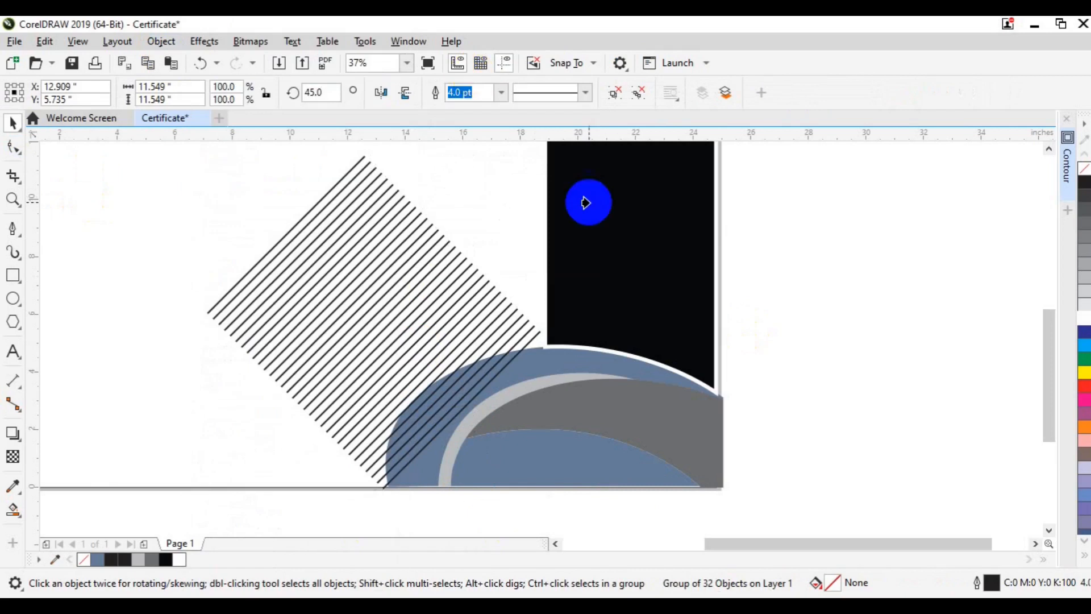
pyautogui.click(589, 202)
# Edit the PowerClip contents, scaling the lines up to about 129%.
pyautogui.click(74, 159)
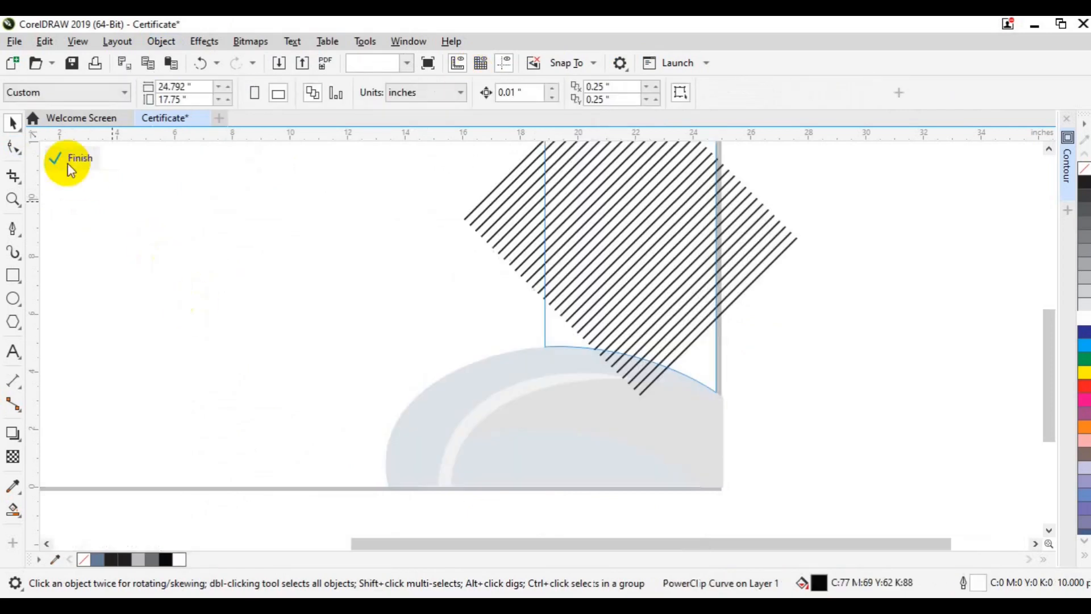
pyautogui.click(1049, 149)
pyautogui.click(1049, 149)
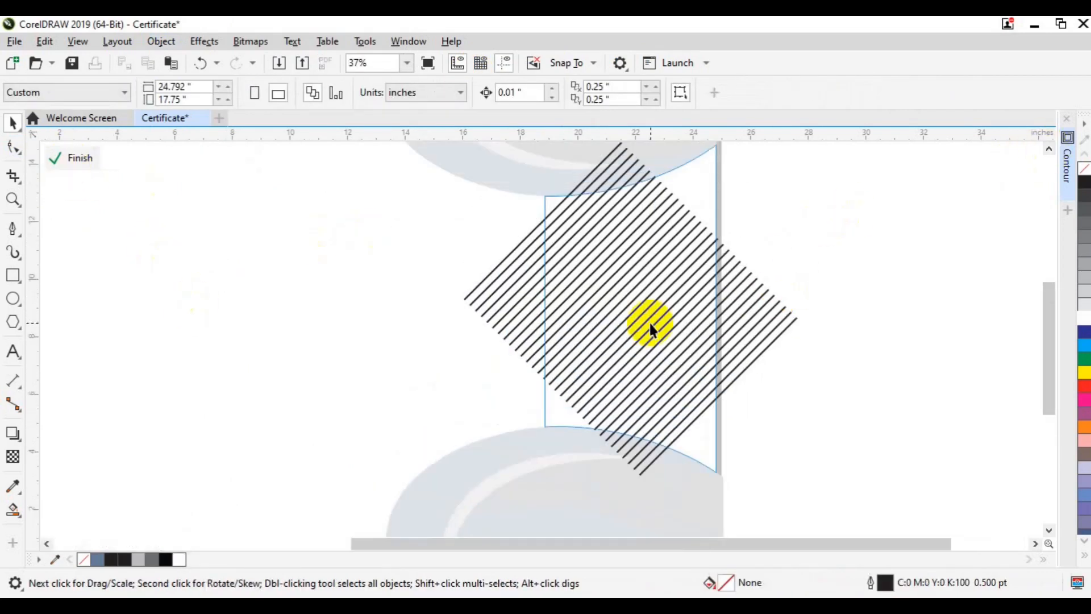
pyautogui.click(500, 297)
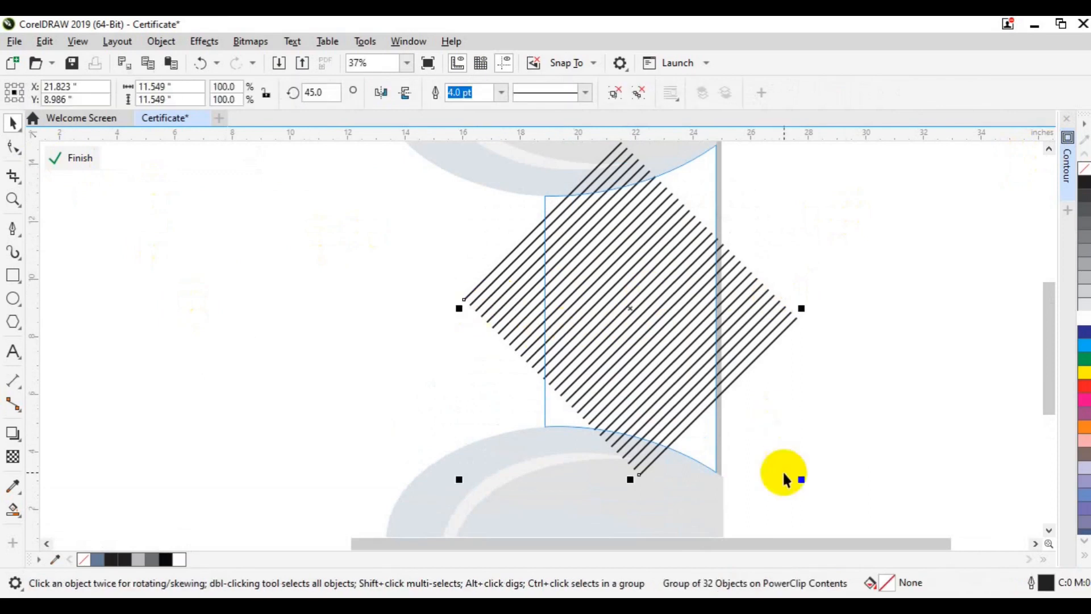
pyautogui.moveTo(801, 476); pyautogui.dragTo(820, 513)
pyautogui.moveTo(619, 345); pyautogui.dragTo(653, 324)
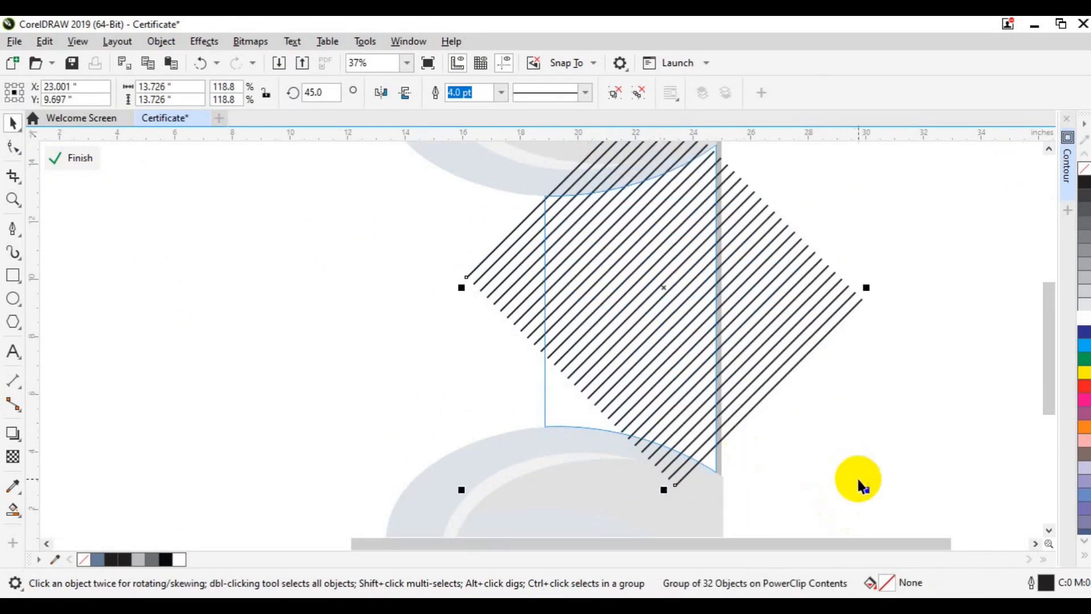
pyautogui.moveTo(901, 495); pyautogui.dragTo(809, 497)
pyautogui.moveTo(520, 432); pyautogui.dragTo(404, 554)
# Reposition the clipped lines so they cover the whole strip.
pyautogui.click(1048, 149)
pyautogui.moveTo(691, 339); pyautogui.dragTo(665, 364)
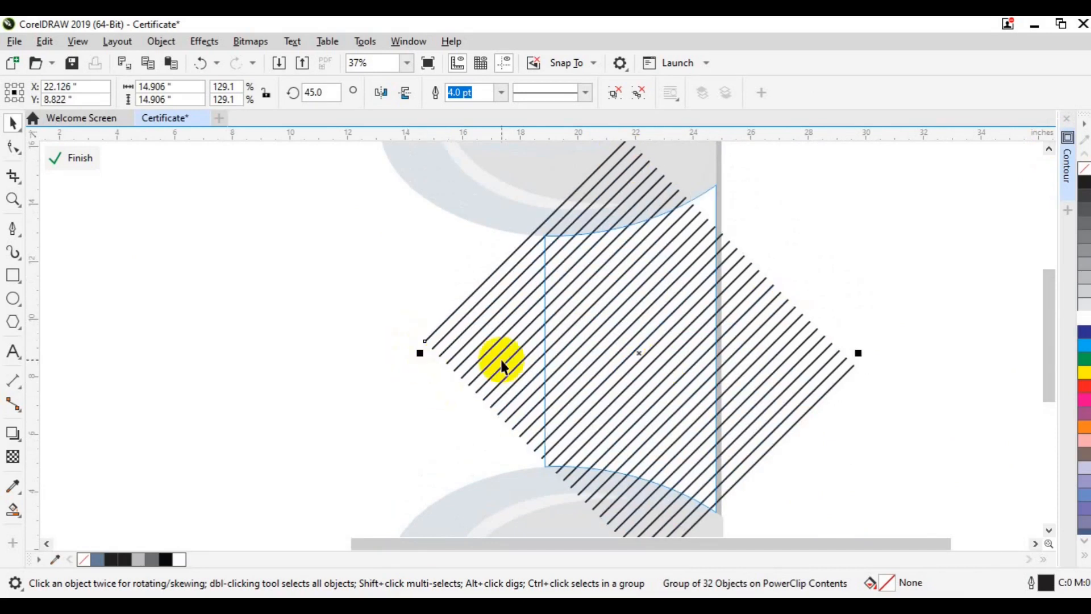
pyautogui.click(1049, 530)
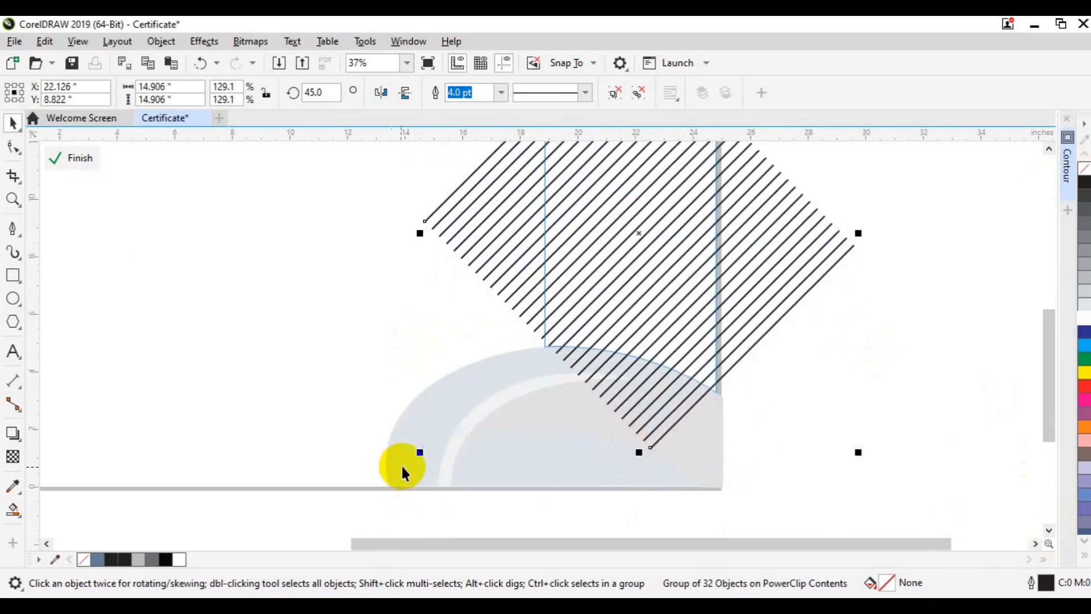
pyautogui.moveTo(419, 456)
pyautogui.mouseDown()
pyautogui.moveTo(390, 489)
pyautogui.moveTo(391, 481)
pyautogui.mouseUp()
pyautogui.click(1049, 148)
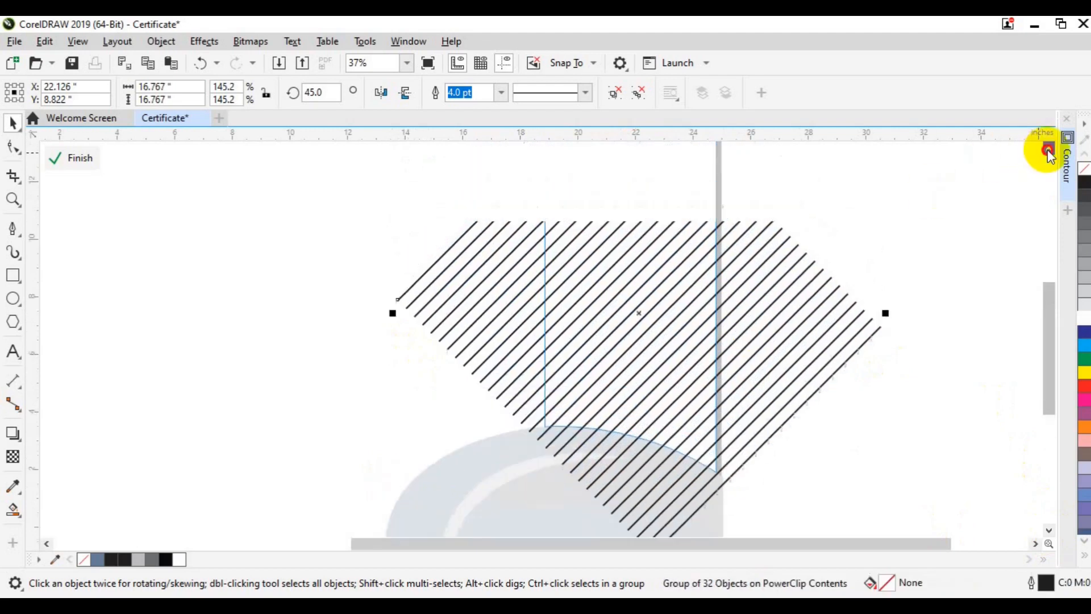
pyautogui.moveTo(634, 389)
pyautogui.mouseDown()
pyautogui.moveTo(645, 360)
pyautogui.moveTo(636, 370)
pyautogui.mouseUp()
# Make the hatch lines white and finish editing the PowerClip.
pyautogui.rightClick(1085, 321)
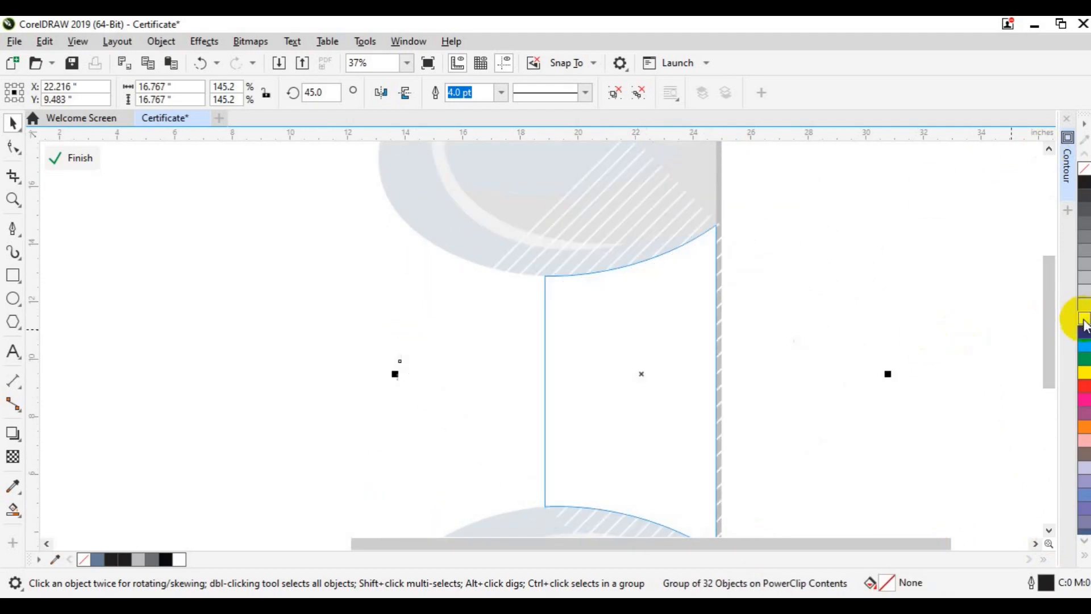
pyautogui.click(74, 158)
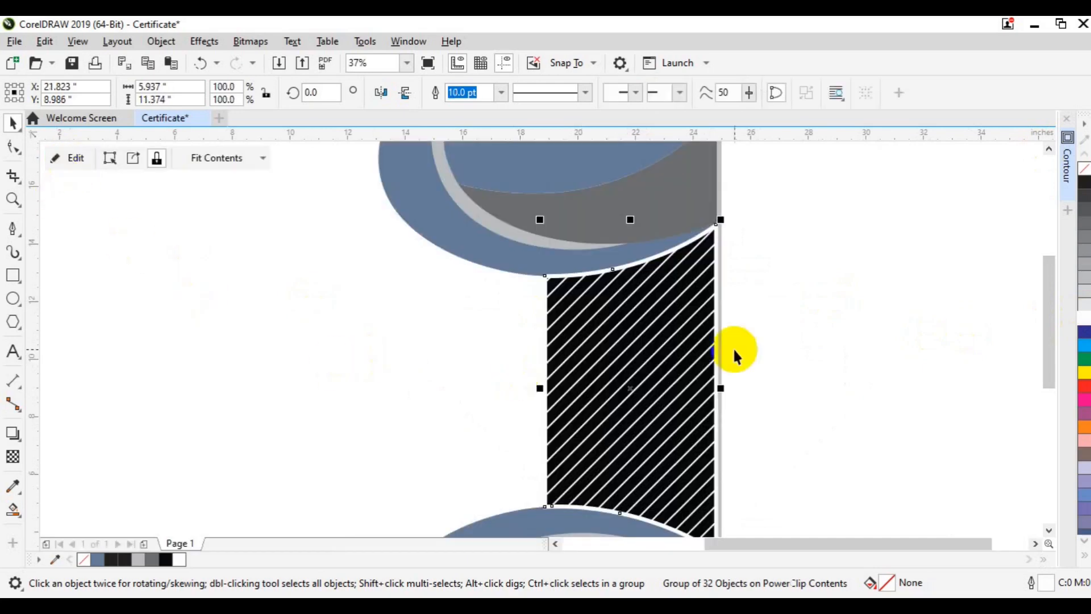
pyautogui.click(608, 260)
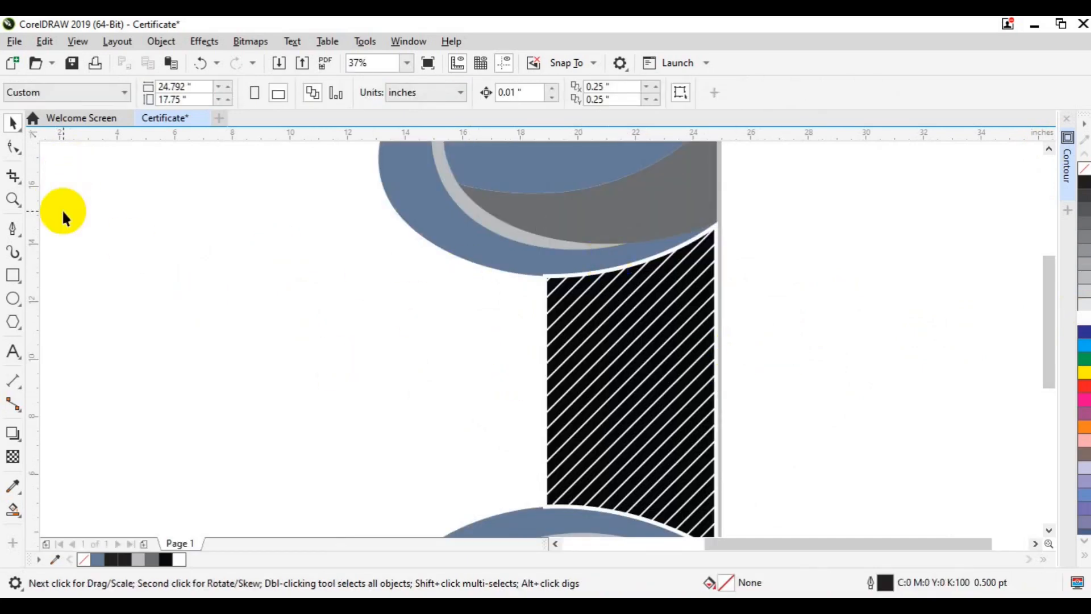
pyautogui.scroll(-2, 61, 209)
# Ungroup the top arc pieces and fill the outer top arc Sky Blue.
pyautogui.click(557, 543)
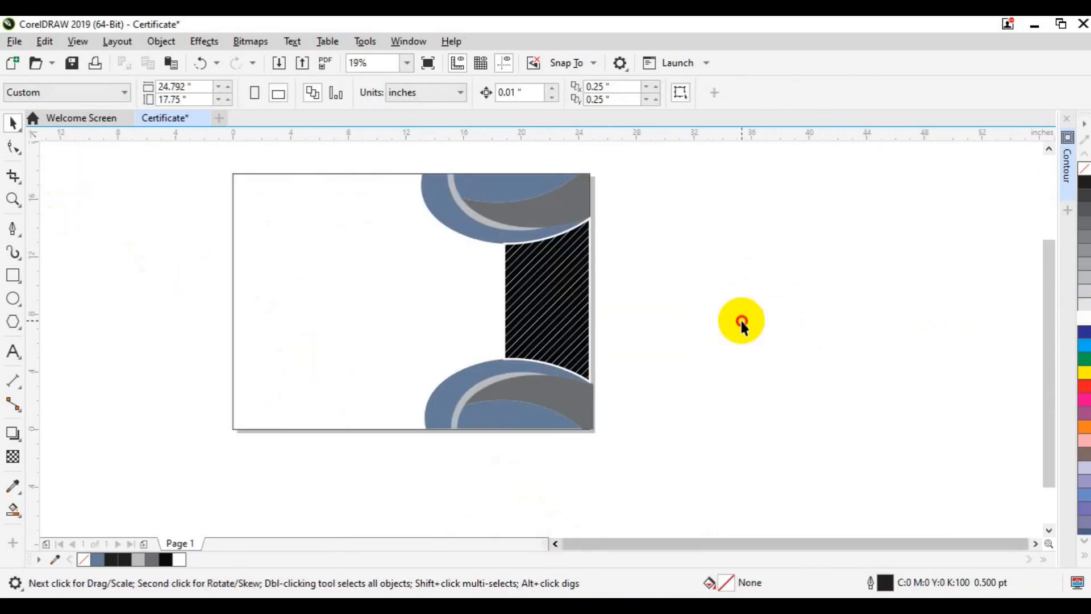
pyautogui.click(473, 229)
pyautogui.click(618, 97)
pyautogui.click(478, 237)
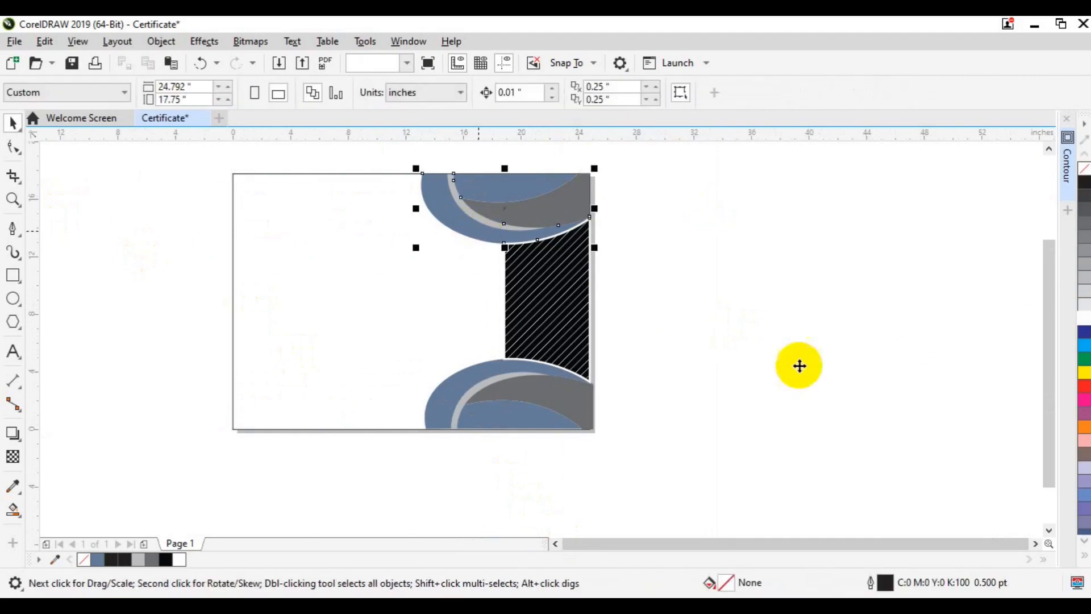
pyautogui.click(1085, 556)
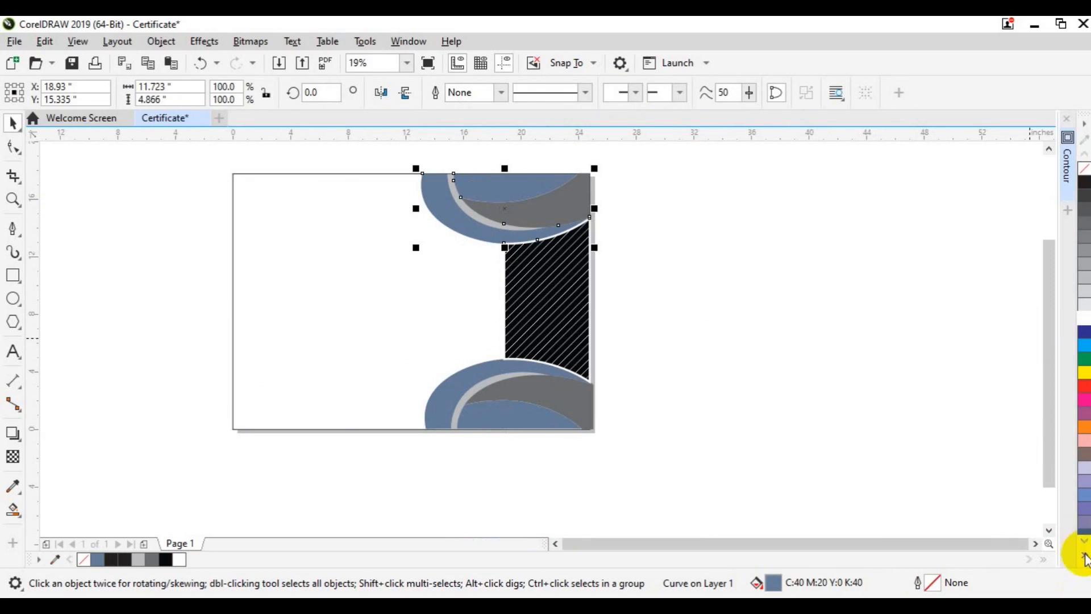
pyautogui.click(1084, 557)
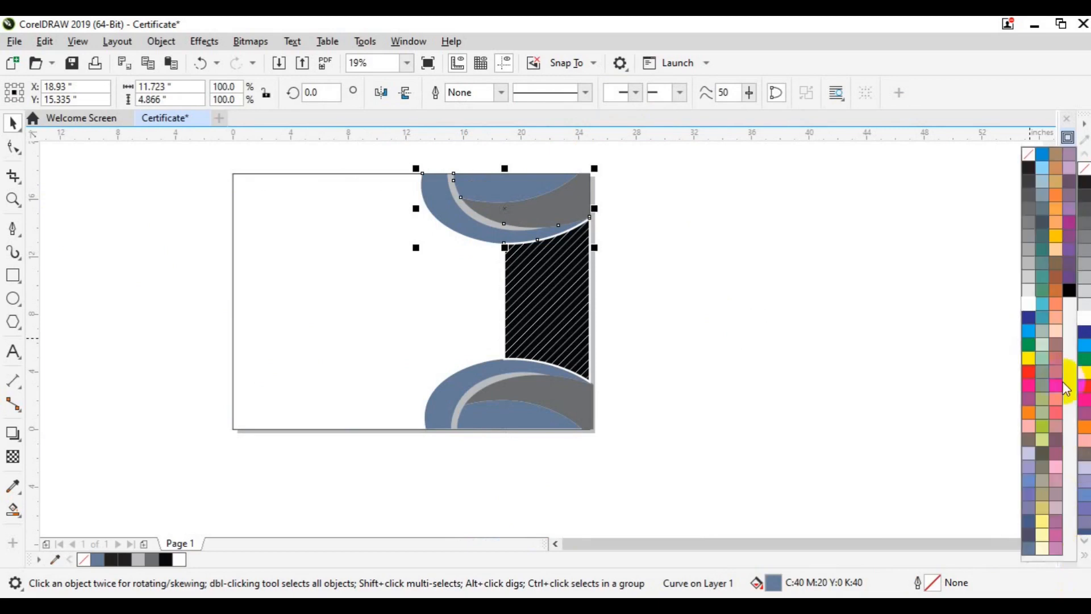
pyautogui.click(1041, 154)
# Fill the light grey top and bottom arcs with a slightly adjusted Sky Blue.
pyautogui.click(495, 370)
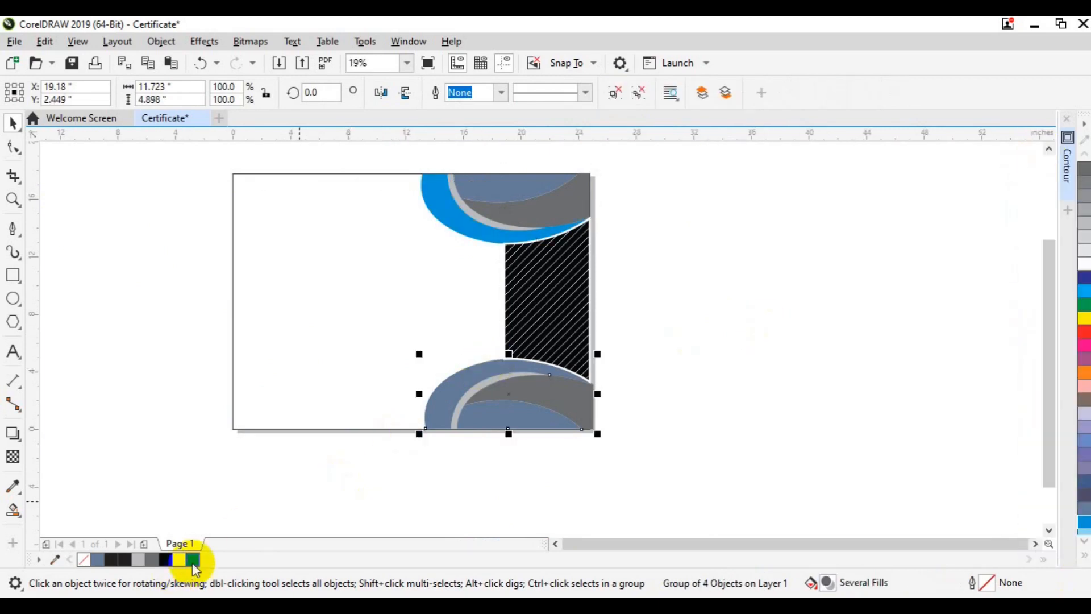
pyautogui.keyDown('ctrl'); pyautogui.click(486, 369); pyautogui.keyUp('ctrl')
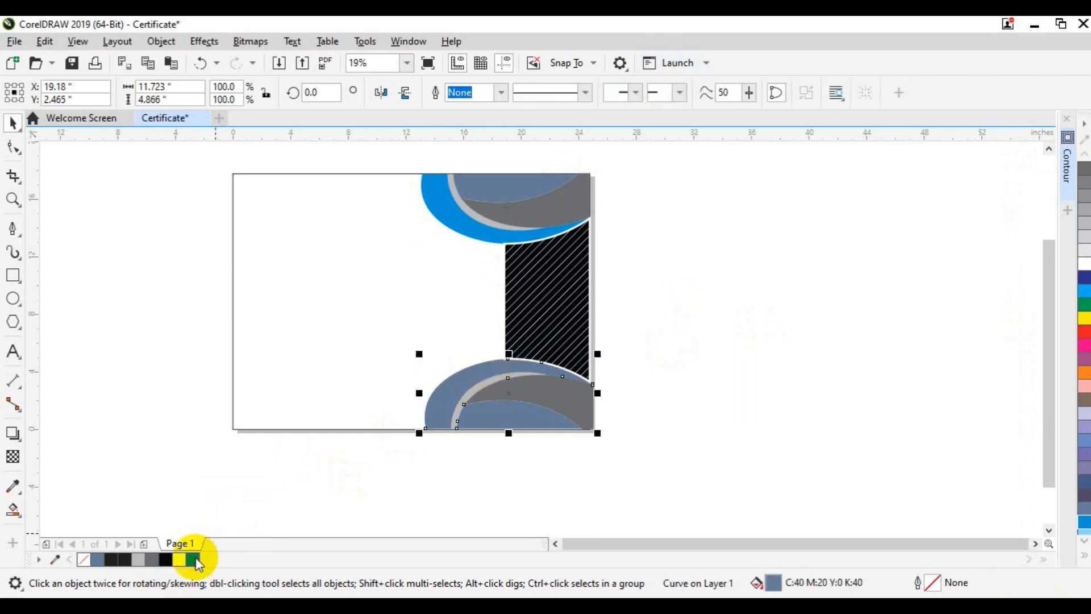
pyautogui.keyDown('ctrl'); pyautogui.click(497, 226); pyautogui.keyUp('ctrl')
pyautogui.keyDown('ctrl'); pyautogui.keyDown('shift'); pyautogui.click(459, 408); pyautogui.keyUp('shift'); pyautogui.keyUp('ctrl')
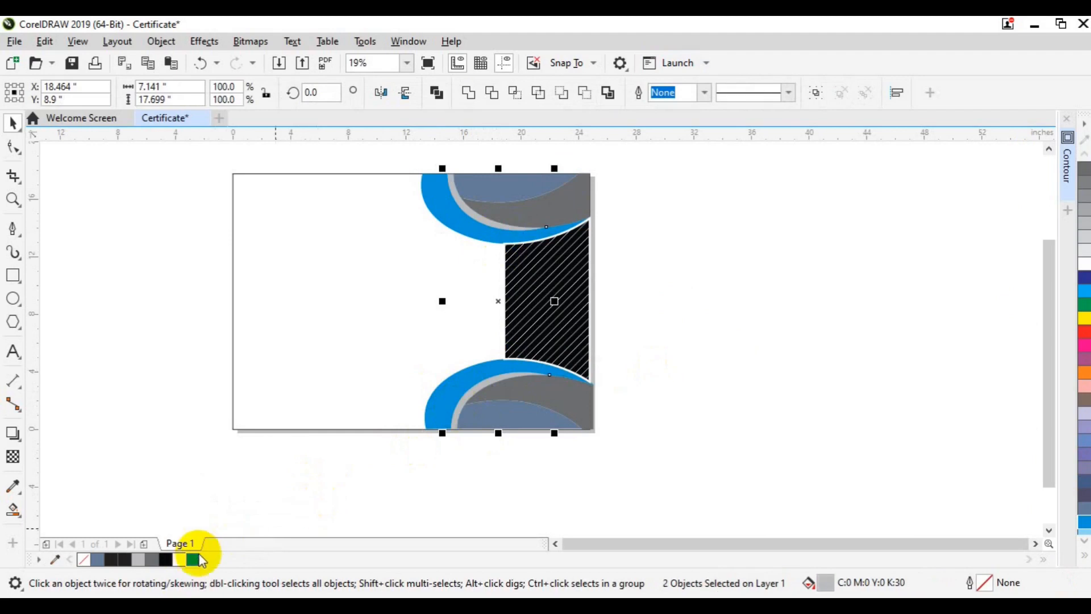
pyautogui.click(196, 559)
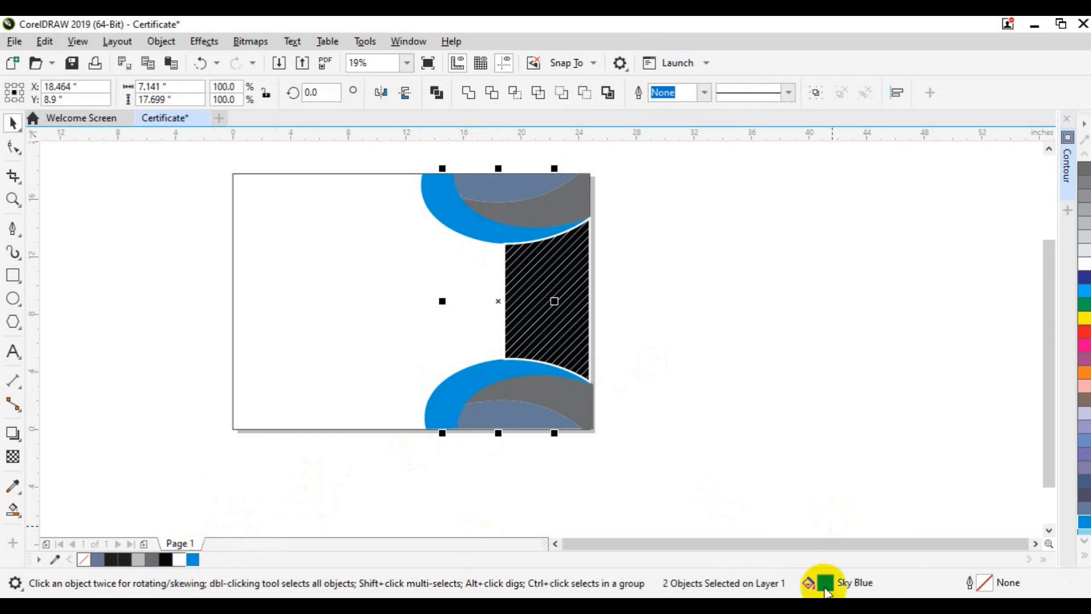
pyautogui.doubleClick(826, 589)
pyautogui.click(470, 213)
pyautogui.click(669, 520)
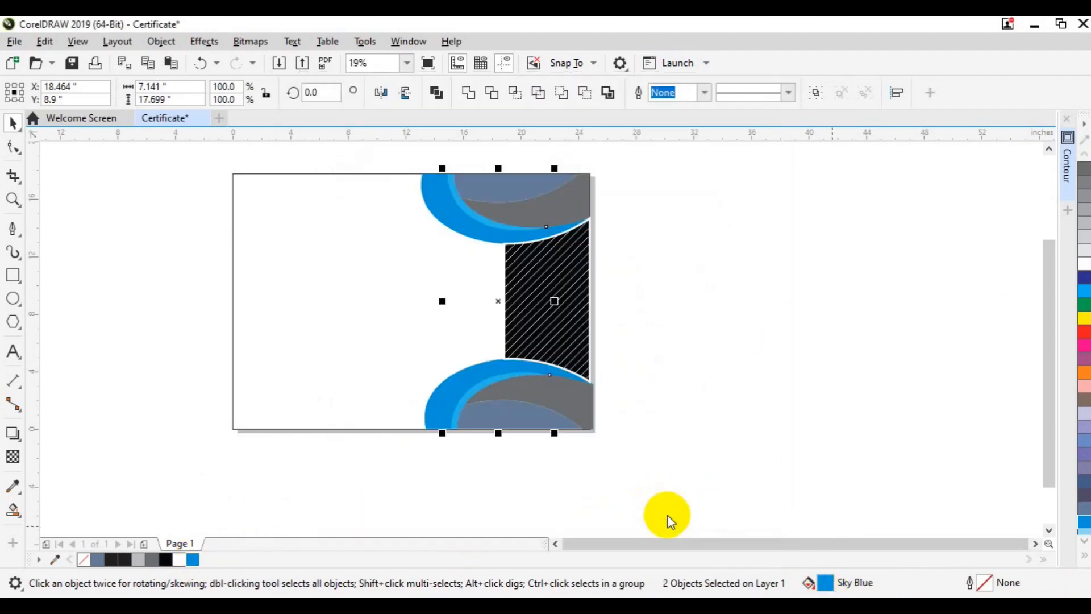
# Fill the inner grey top curve sky blue and the bottom curve dark blue.
pyautogui.click(557, 203)
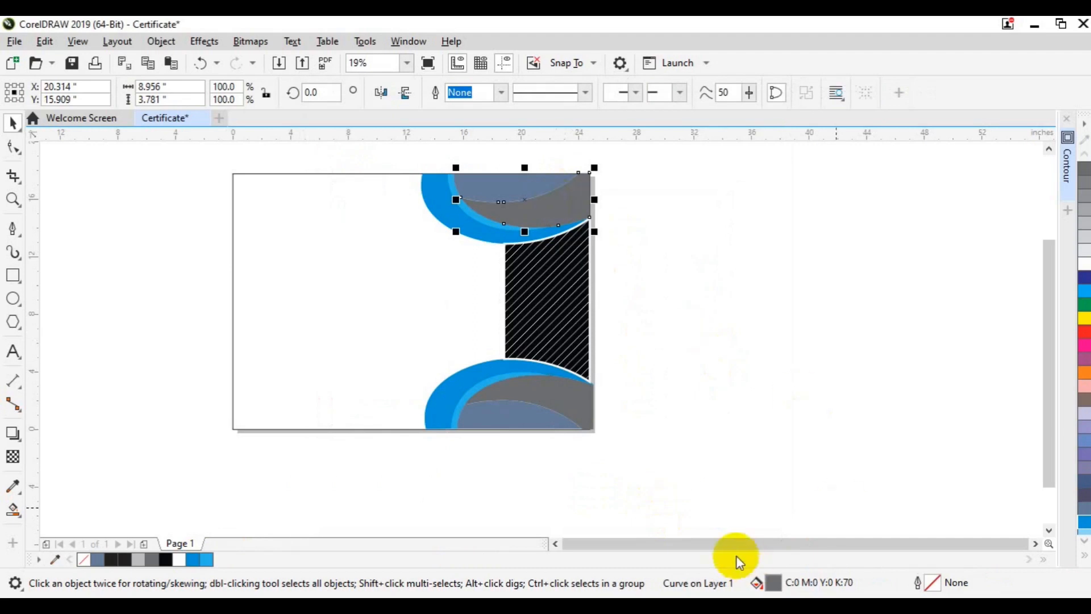
pyautogui.click(193, 560)
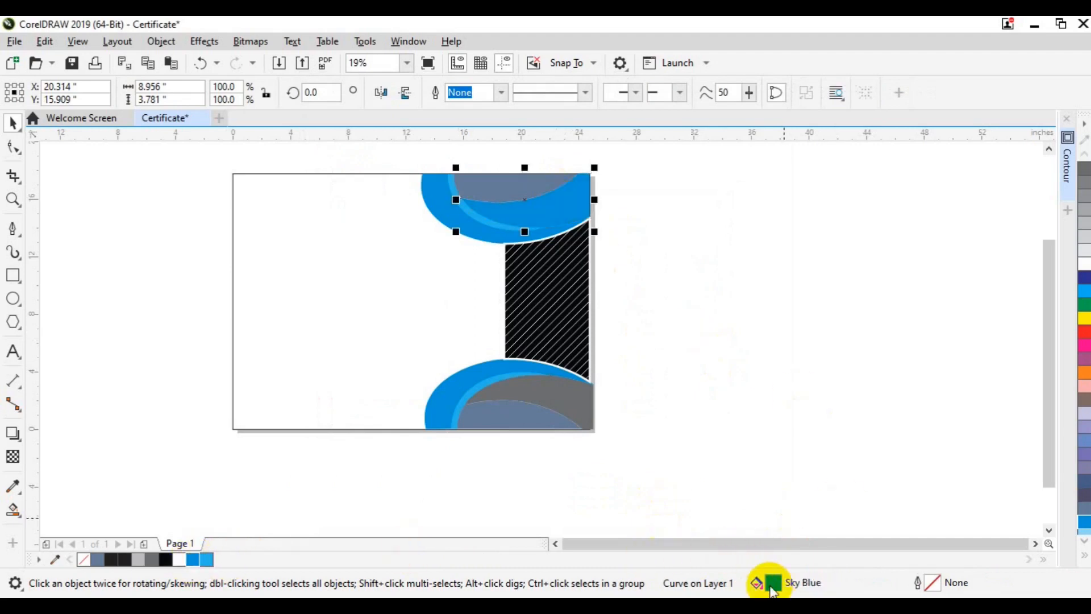
pyautogui.doubleClick(774, 585)
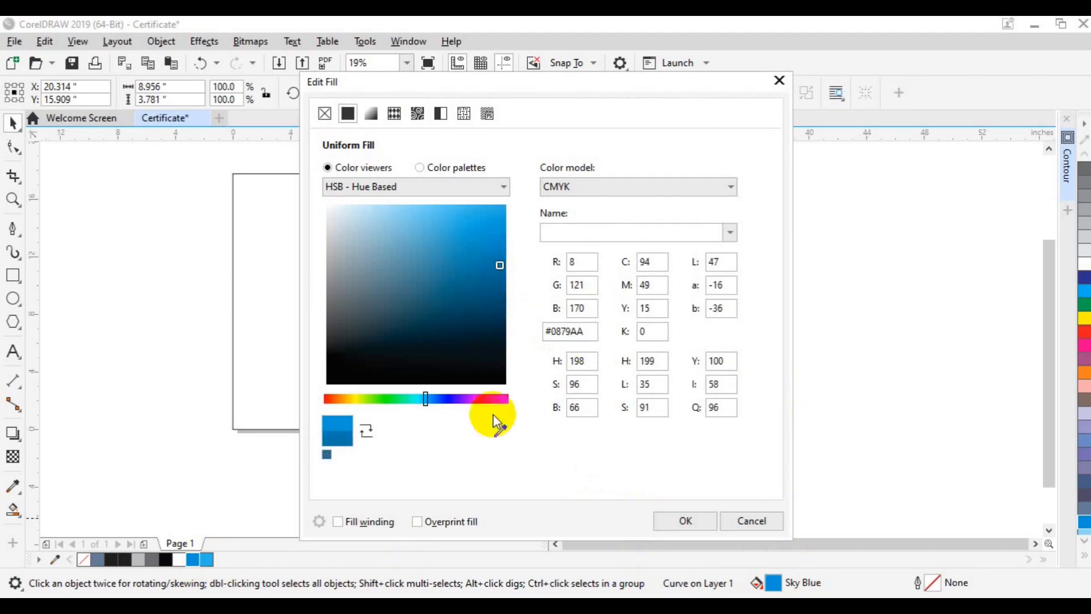
pyautogui.click(684, 521)
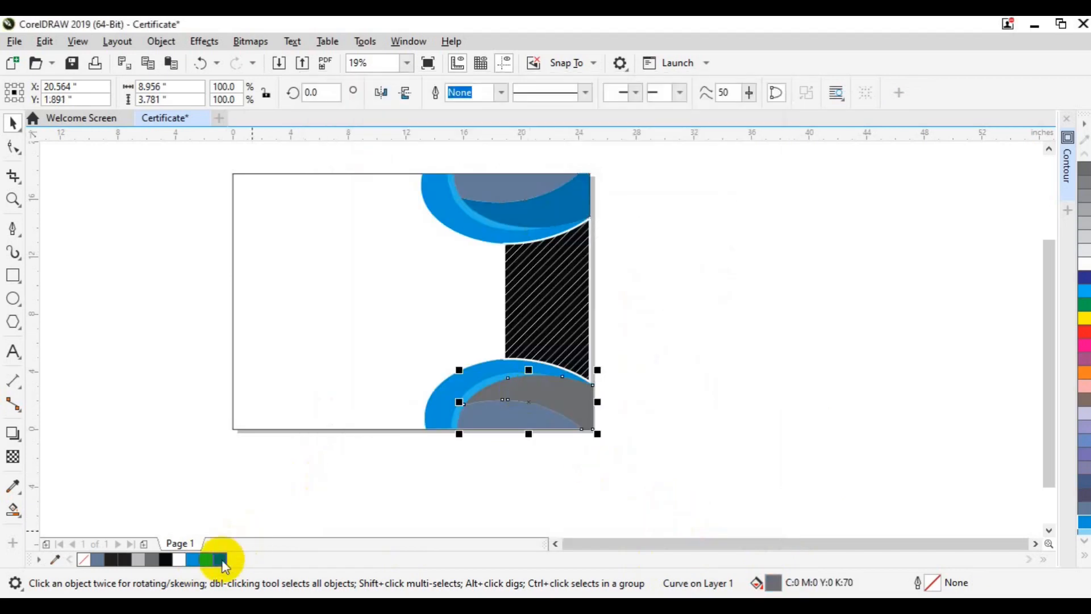
pyautogui.click(225, 565)
# Fill both grey inner shapes, top and bottom, black.
pyautogui.click(522, 418)
pyautogui.keyDown('shift'); pyautogui.click(499, 195); pyautogui.keyUp('shift')
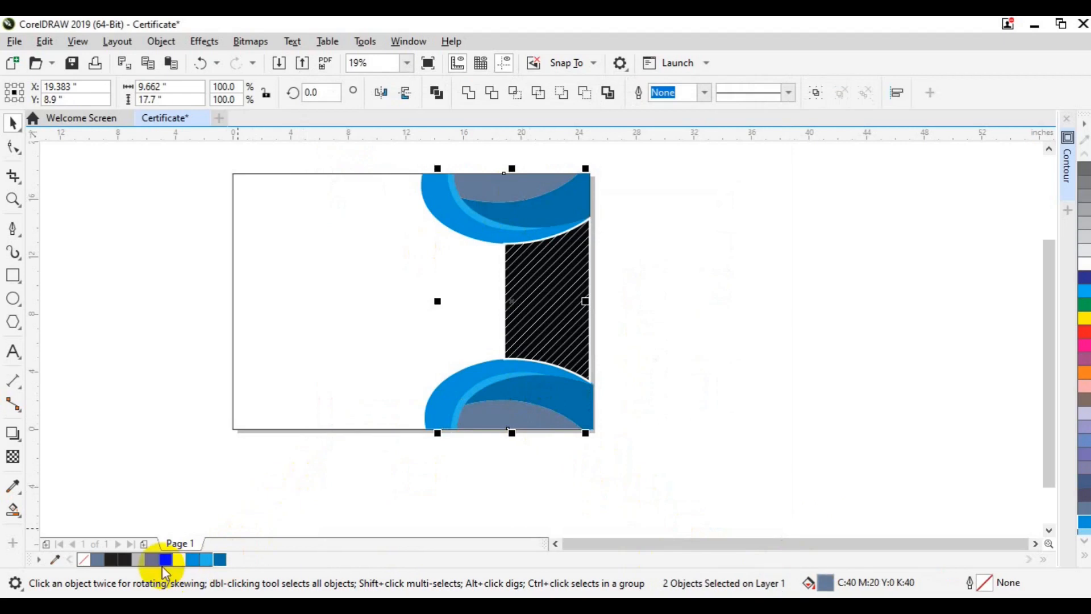
pyautogui.click(164, 563)
pyautogui.click(714, 349)
pyautogui.click(266, 244)
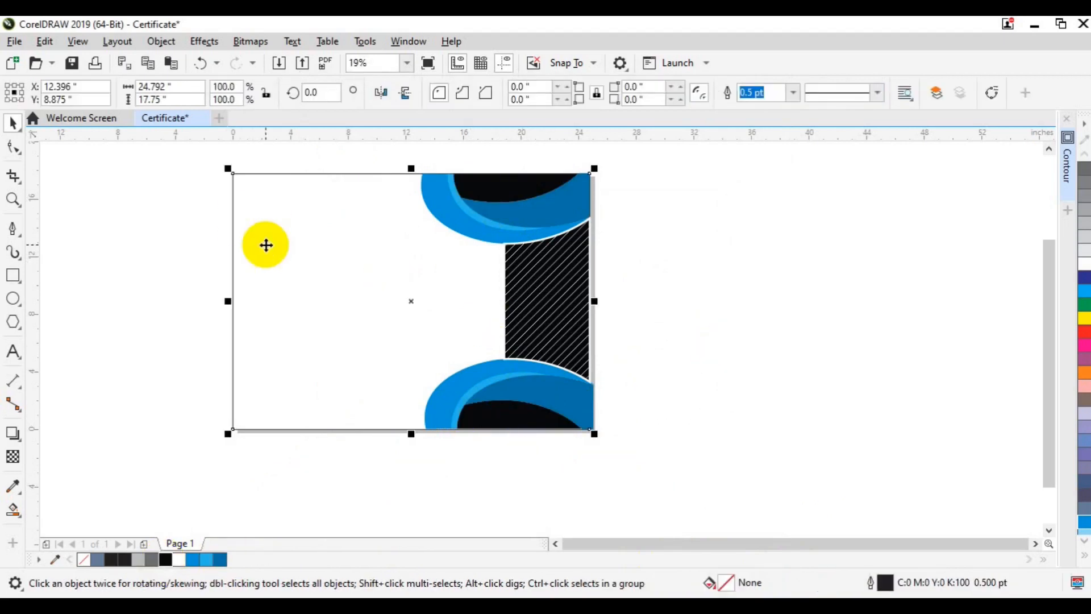
pyautogui.click(556, 534)
pyautogui.click(556, 544)
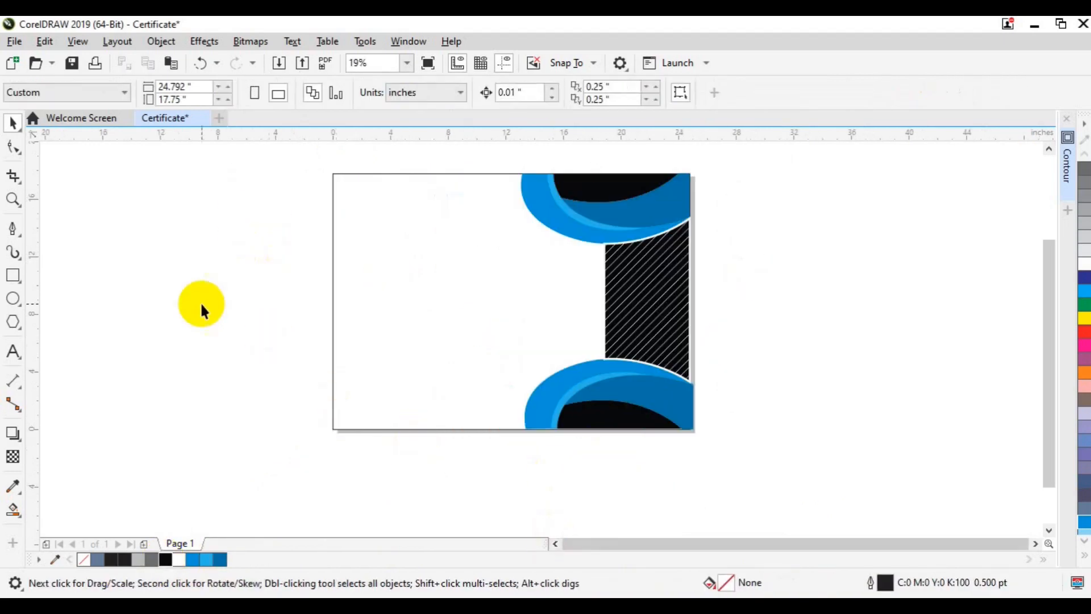
pyautogui.click(13, 299)
# Draw a circle, move it onto the page, fill it black and shrink it to 91.5%.
pyautogui.moveTo(213, 277); pyautogui.dragTo(308, 364)
pyautogui.press('space')
pyautogui.moveTo(265, 326); pyautogui.dragTo(584, 299)
pyautogui.click(164, 559)
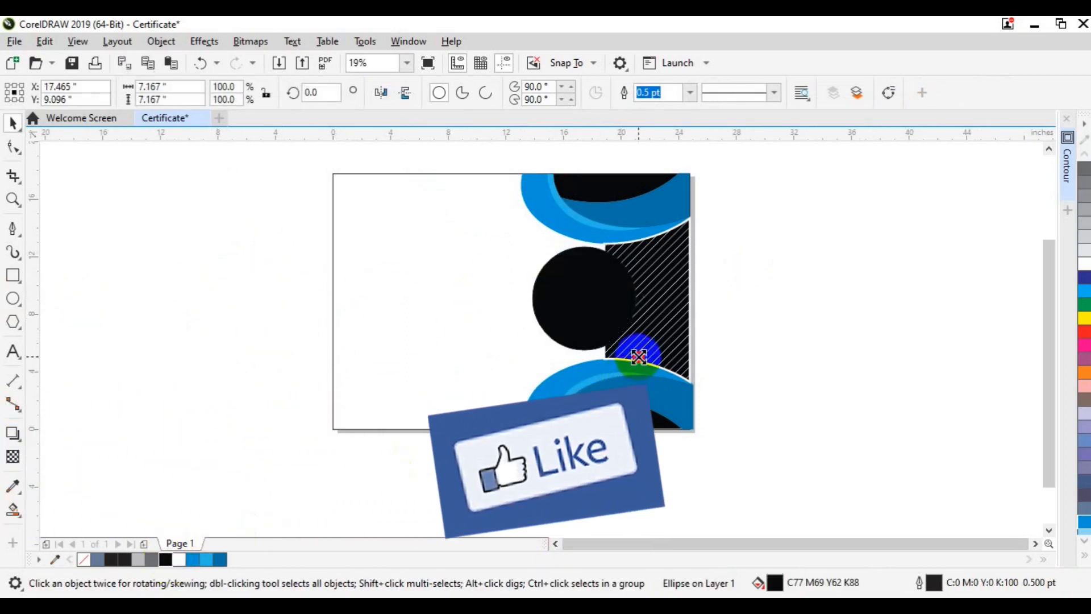
pyautogui.moveTo(639, 357); pyautogui.dragTo(633, 353)
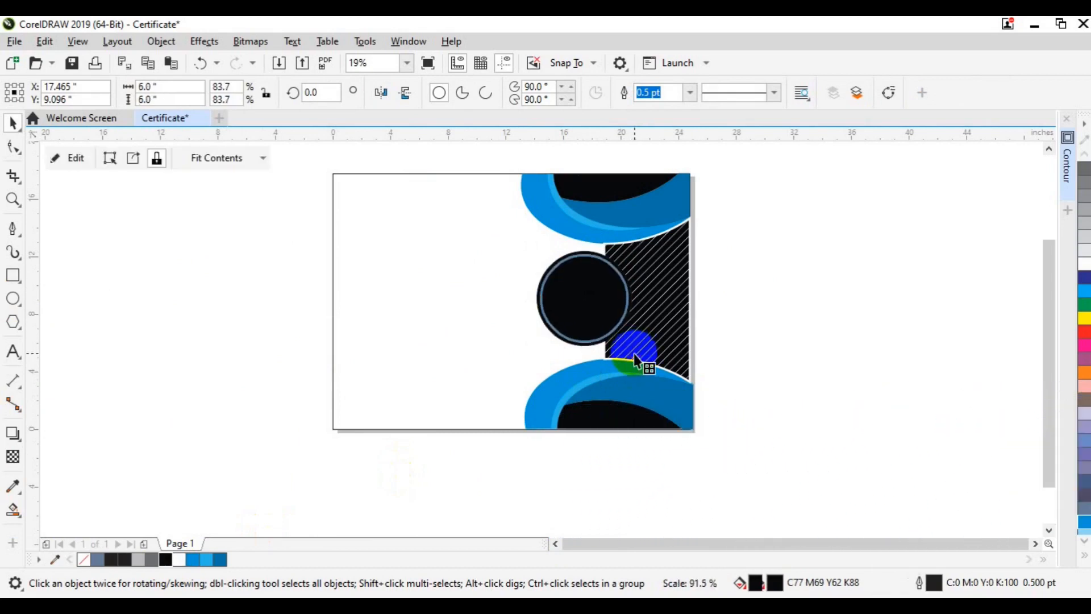
pyautogui.rightClick(633, 354)
pyautogui.click(349, 214)
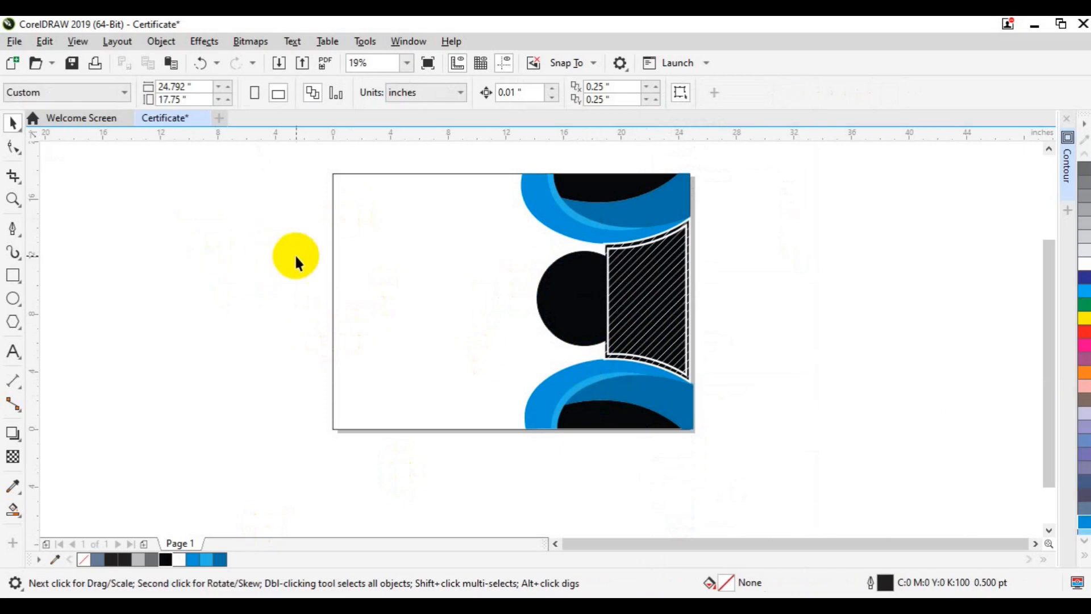
pyautogui.click(534, 293)
pyautogui.hotkey('ctrl', 'z')
pyautogui.moveTo(639, 356); pyautogui.dragTo(636, 353)
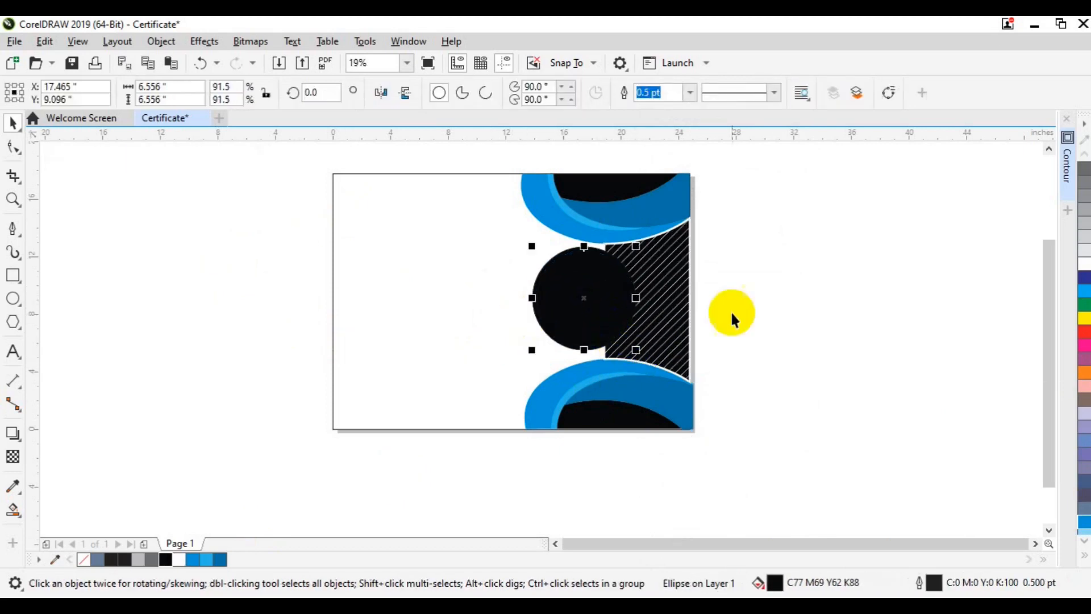
# Give the black circle a thick 8.0 pt outline ring.
pyautogui.click(690, 92)
pyautogui.click(660, 199)
pyautogui.click(690, 92)
pyautogui.click(680, 225)
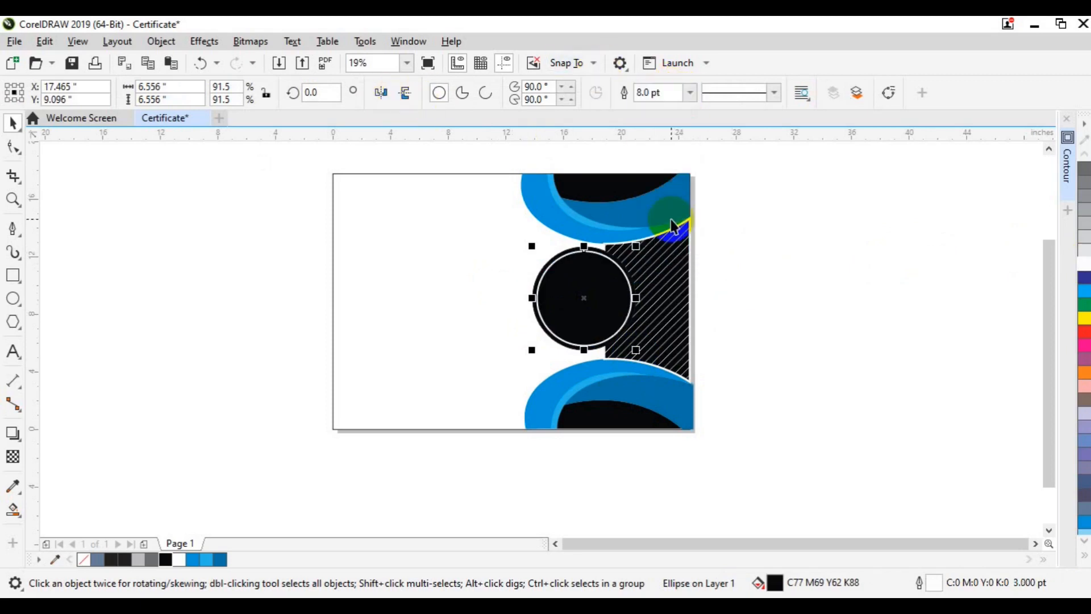
pyautogui.click(654, 92)
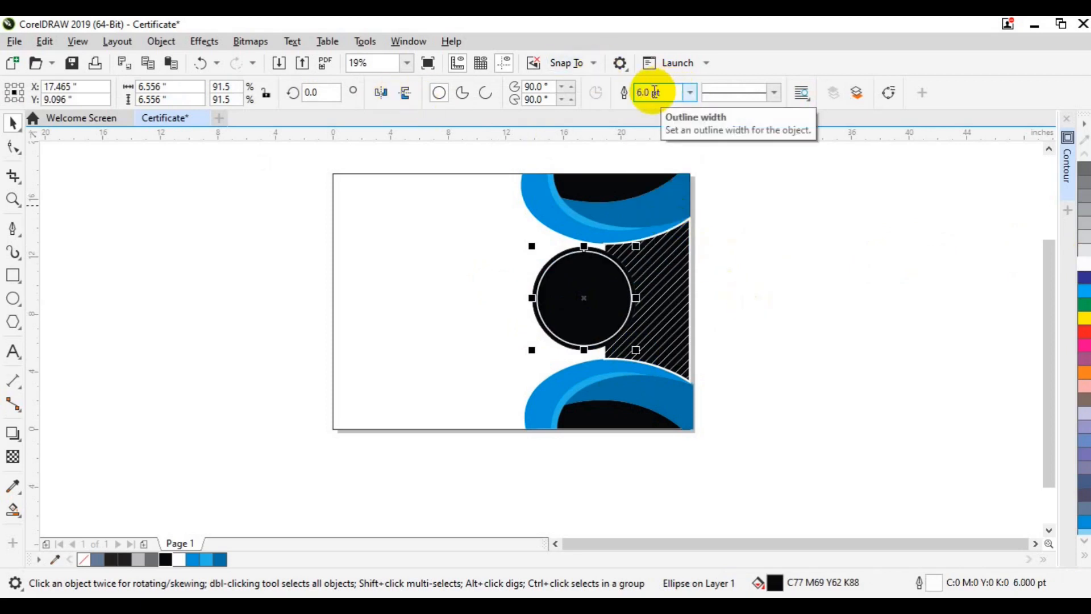
pyautogui.click(498, 339)
pyautogui.moveTo(278, 222); pyautogui.dragTo(699, 361)
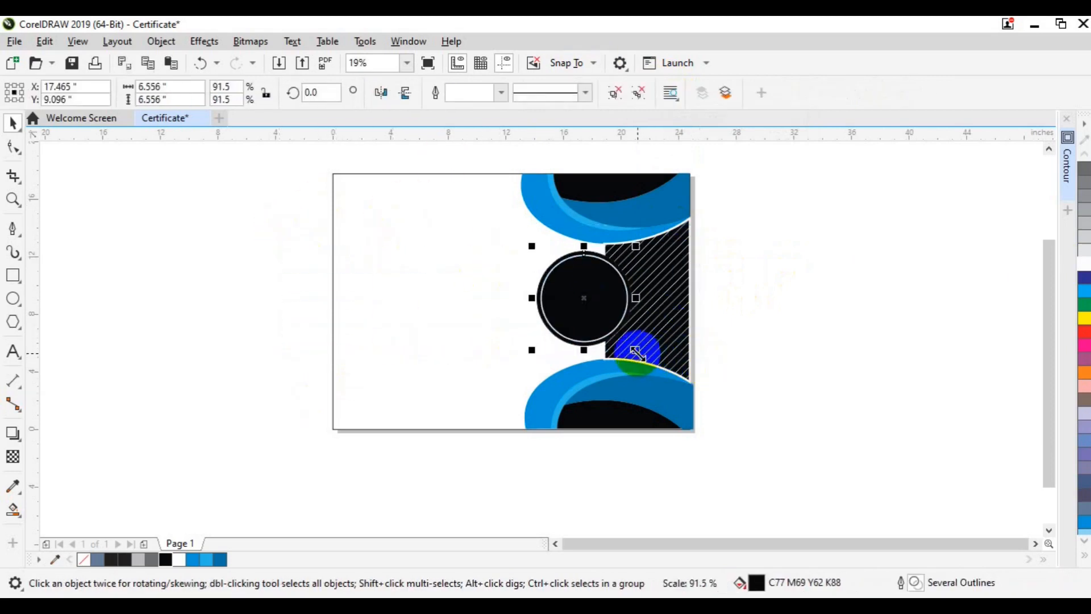
pyautogui.click(448, 332)
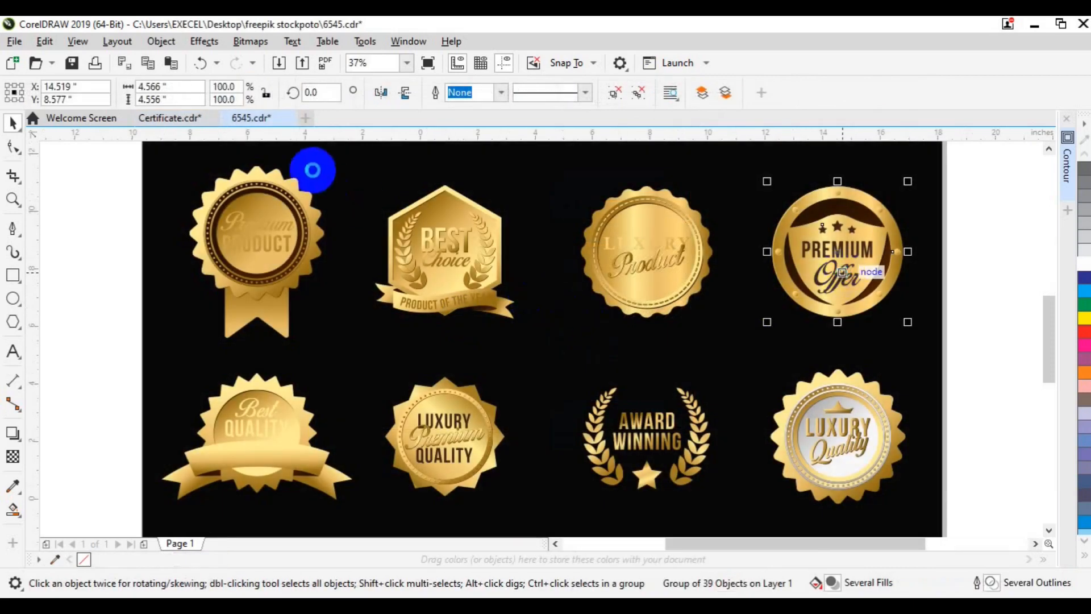
# Bring the Premium Offer badge into the certificate and resize it to fit inside the circle.
pyautogui.moveTo(313, 170); pyautogui.dragTo(560, 354)
pyautogui.scroll(2, 691, 284)
pyautogui.click(578, 348)
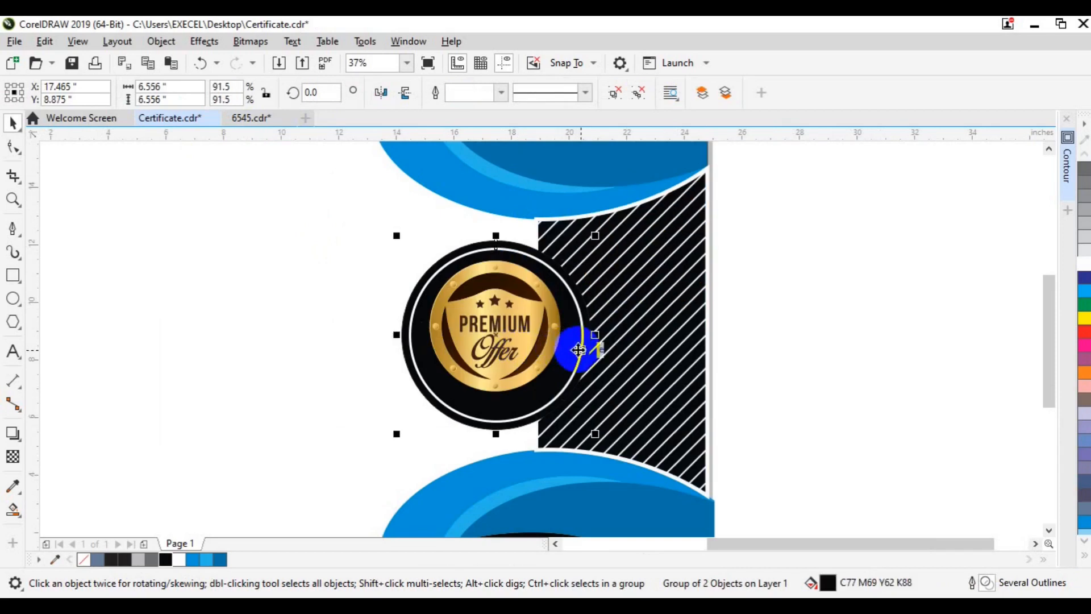
pyautogui.keyDown('shift'); pyautogui.click(530, 370); pyautogui.keyUp('shift')
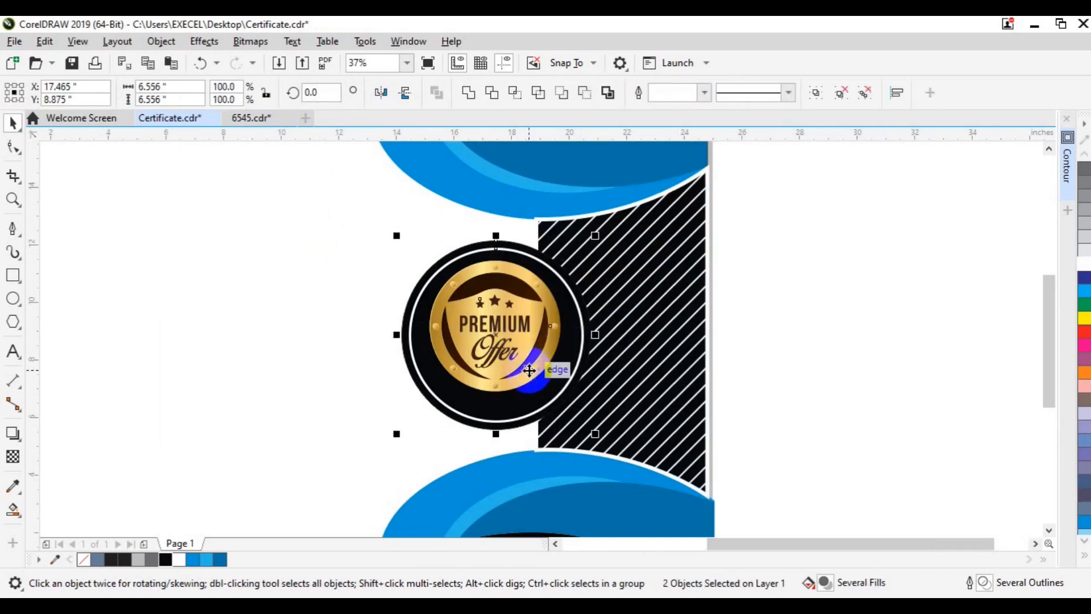
pyautogui.click(774, 376)
pyautogui.click(497, 365)
pyautogui.moveTo(562, 391); pyautogui.dragTo(585, 407)
# Scale the badge and circle together down to 5.95 inches.
pyautogui.click(804, 231)
pyautogui.moveTo(823, 189); pyautogui.dragTo(374, 453)
pyautogui.moveTo(594, 426); pyautogui.dragTo(587, 420)
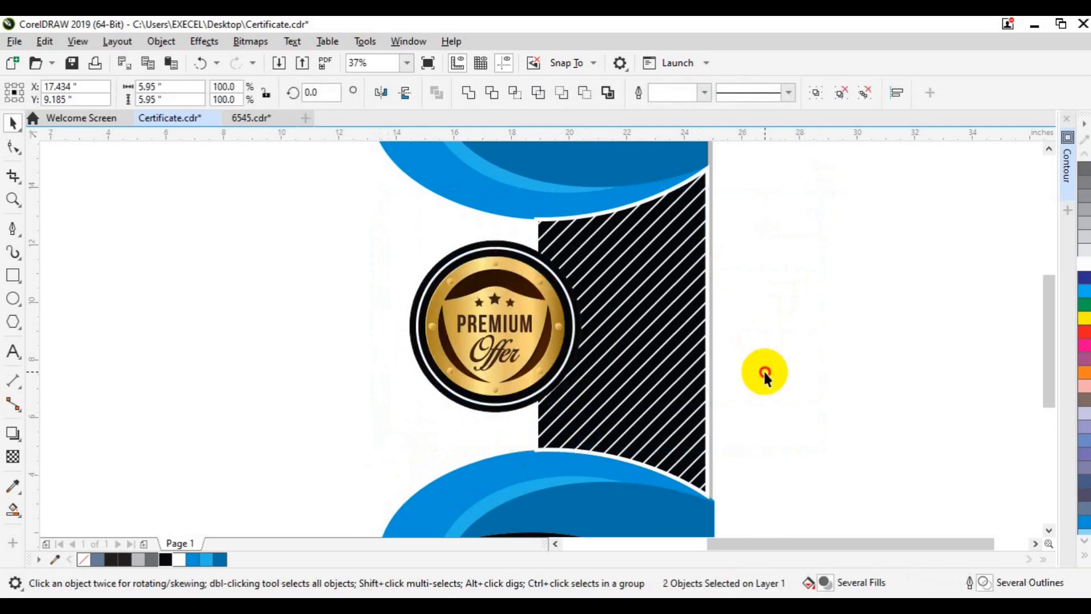
pyautogui.click(762, 373)
pyautogui.press('F3')
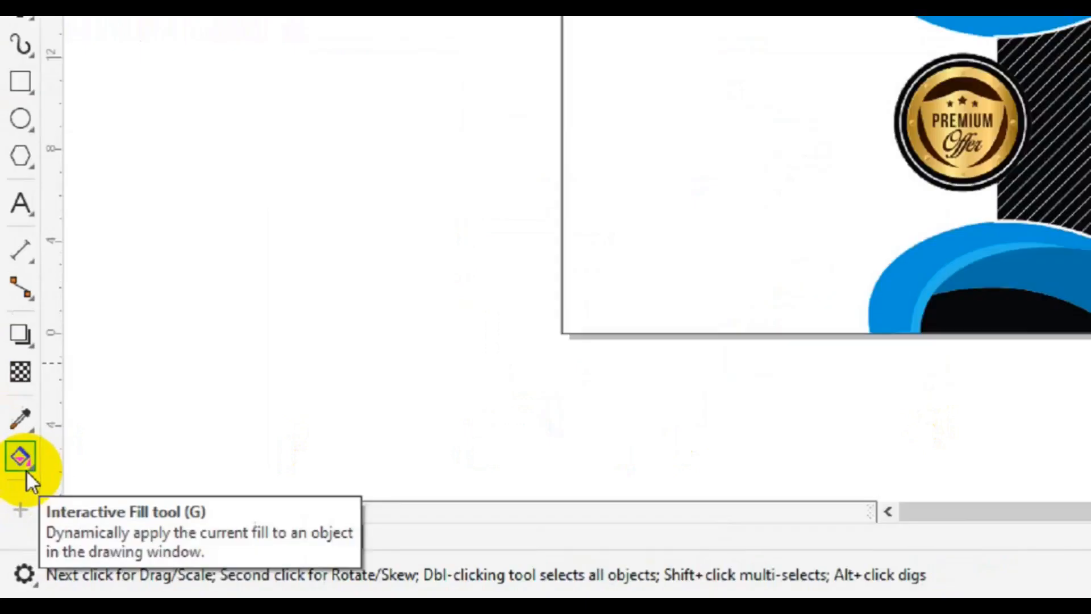
# Copy the badge's darker gold gradient fill onto the top inner shape.
pyautogui.click(16, 518)
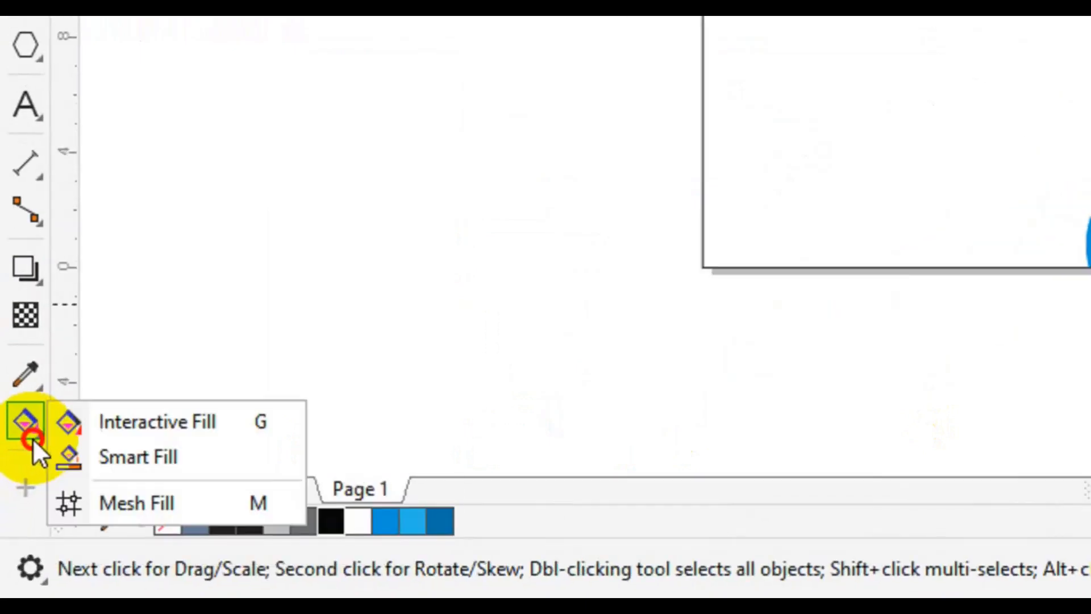
pyautogui.click(139, 420)
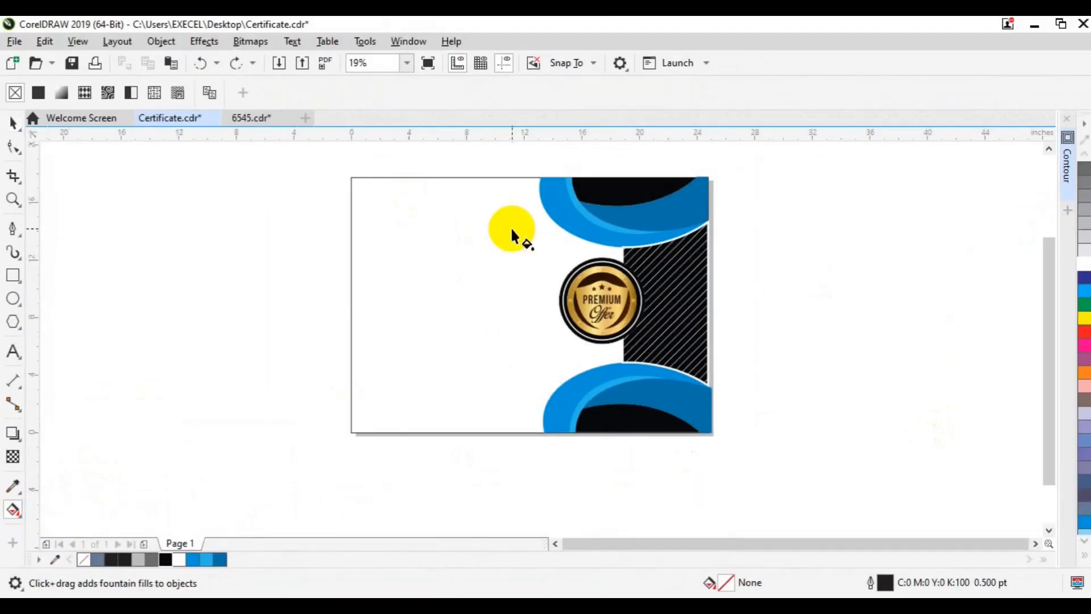
pyautogui.click(263, 92)
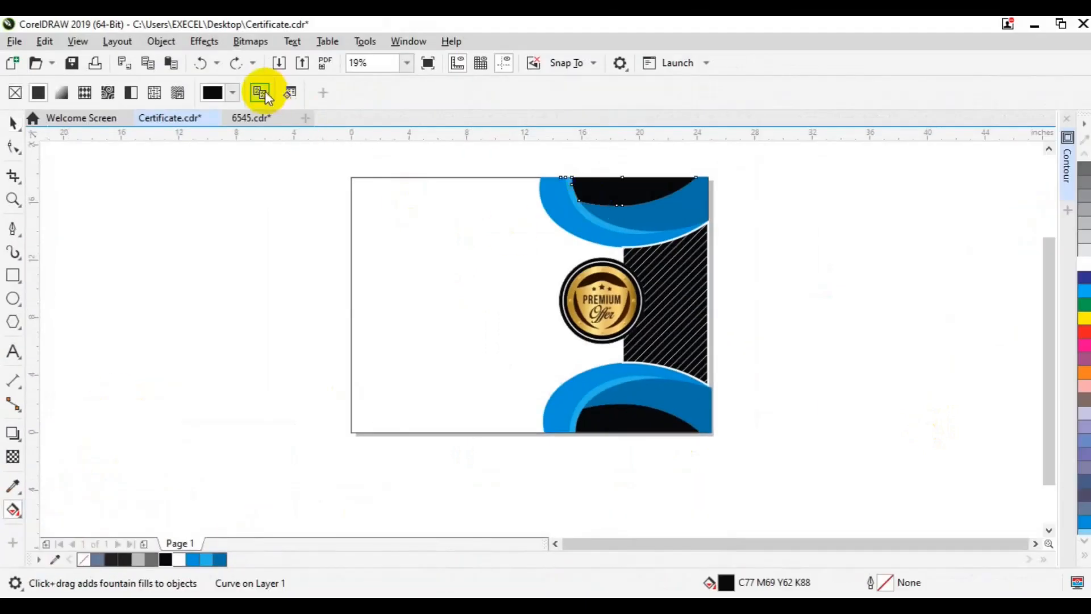
pyautogui.click(572, 292)
pyautogui.click(635, 292)
pyautogui.click(626, 291)
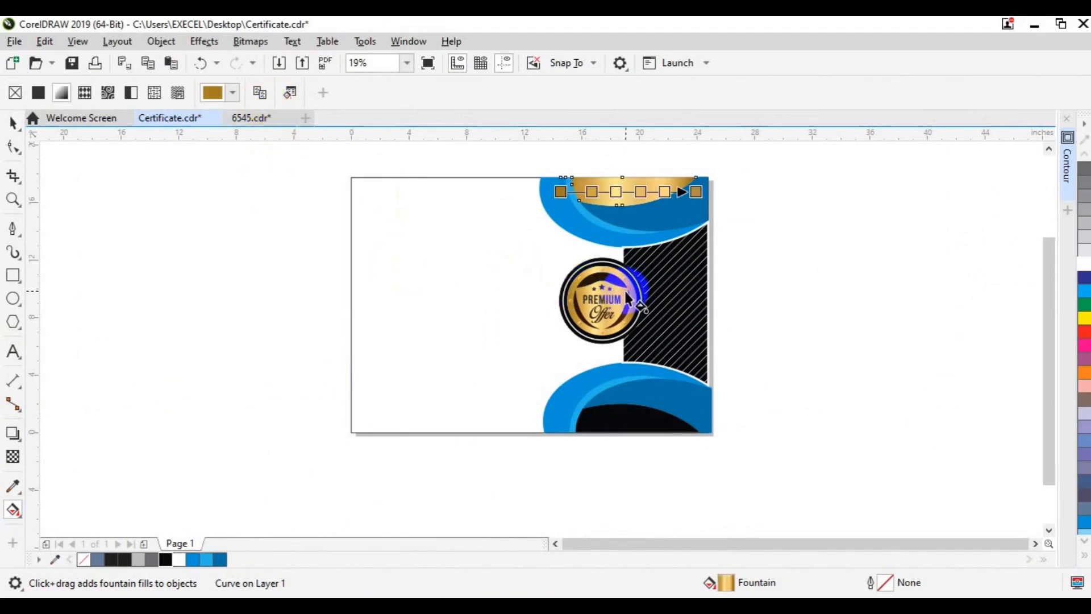
pyautogui.press('space')
pyautogui.click(747, 198)
# Turn the top blue band red and the light-blue curve a deep red shade.
pyautogui.click(562, 222)
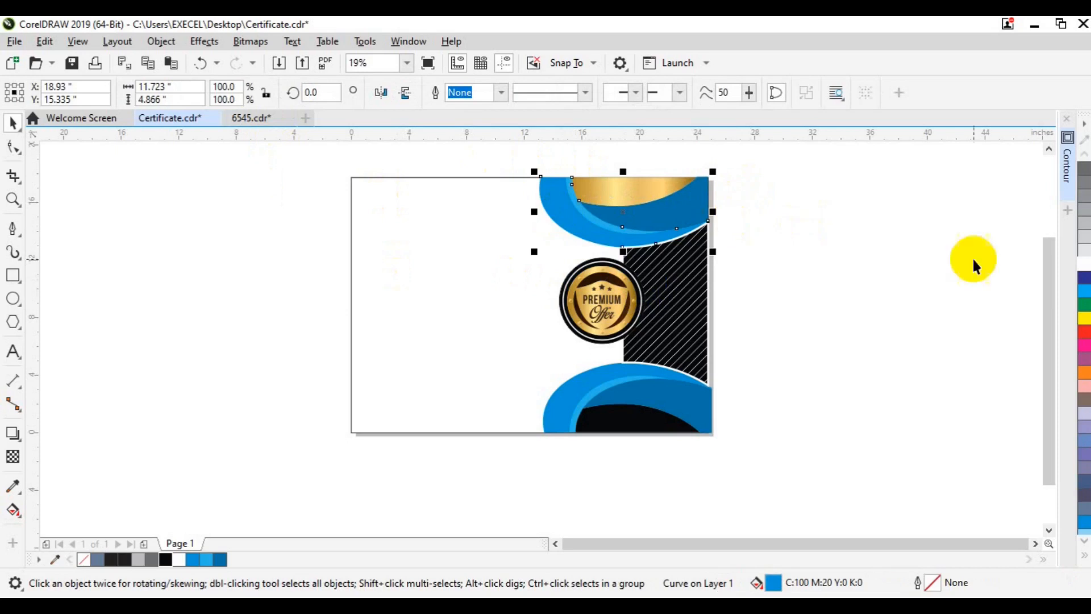
pyautogui.click(1085, 336)
pyautogui.click(613, 231)
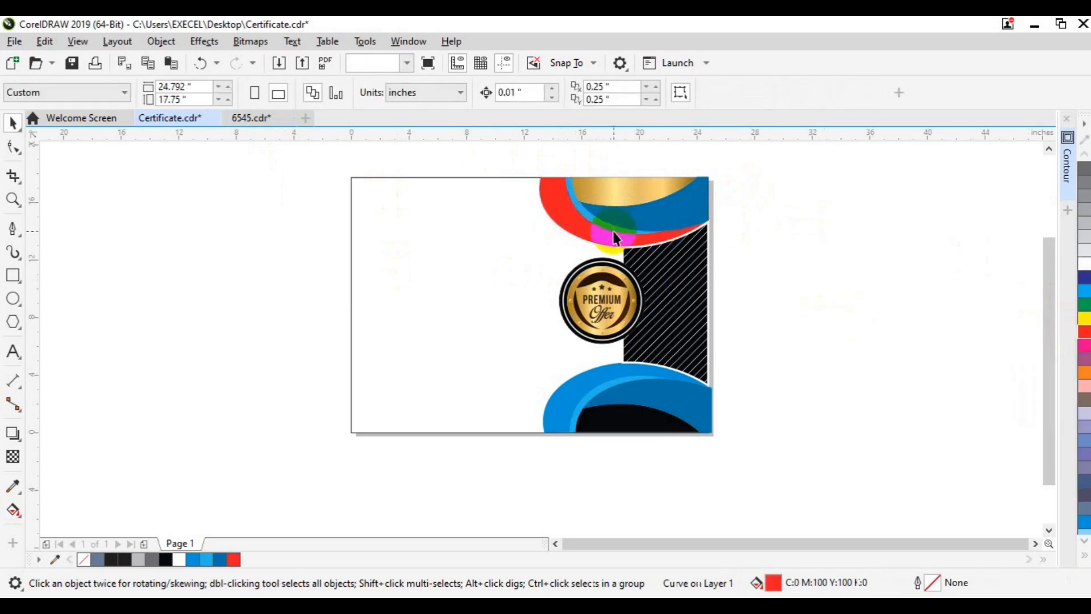
pyautogui.click(1085, 333)
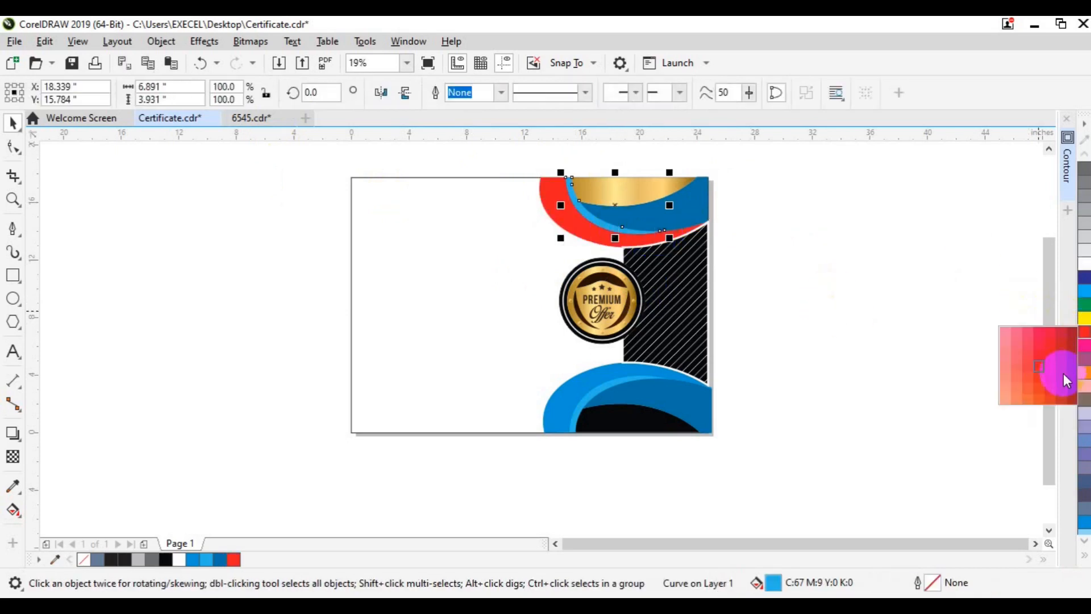
pyautogui.click(1061, 376)
pyautogui.click(694, 212)
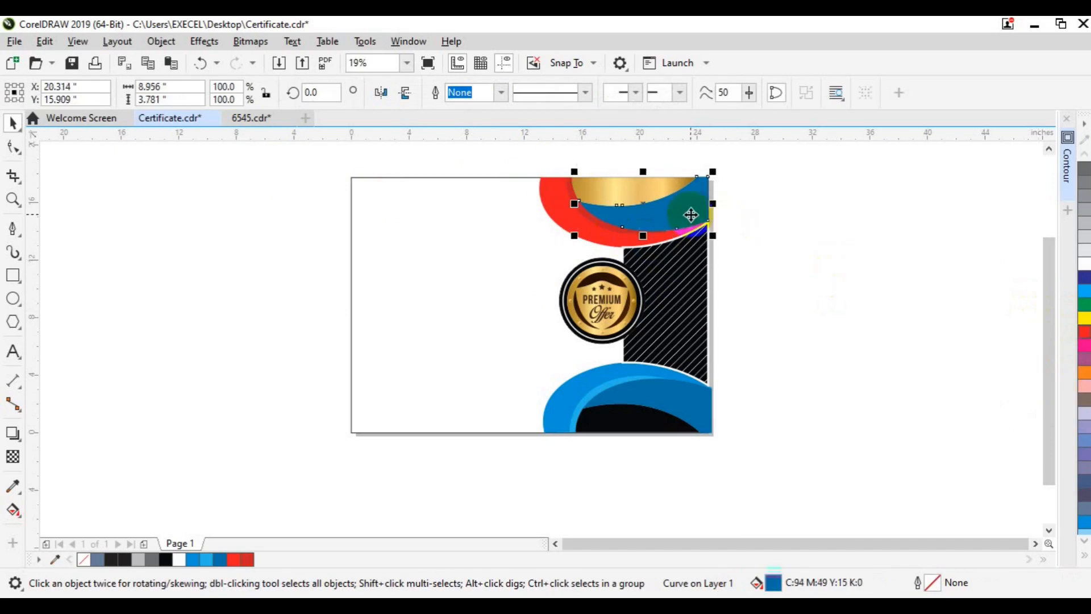
pyautogui.click(1085, 334)
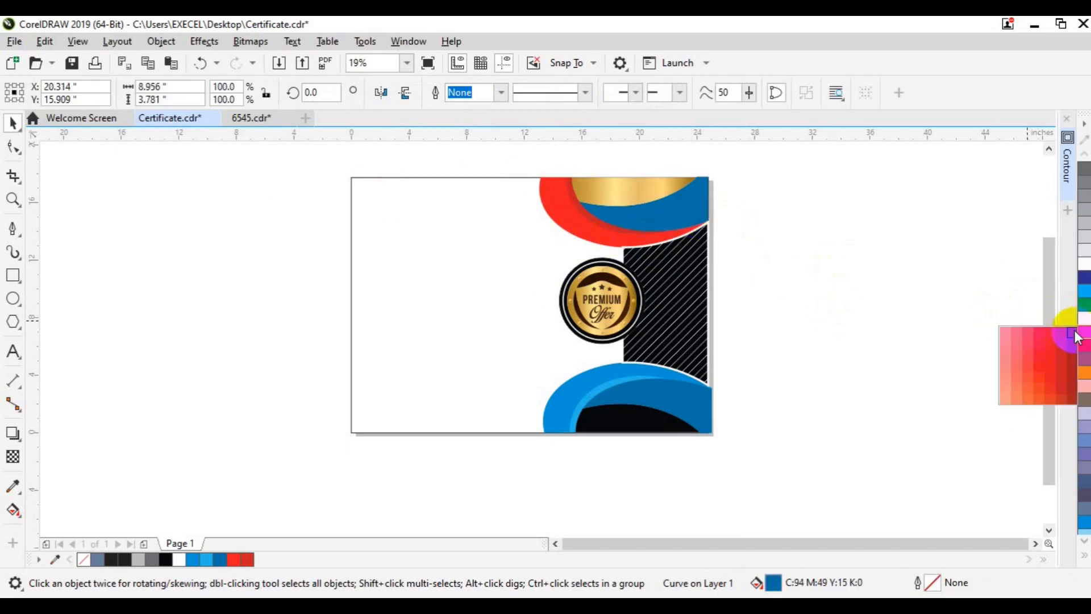
pyautogui.click(1074, 335)
# Fill the lower blue band red.
pyautogui.click(899, 361)
pyautogui.click(712, 404)
pyautogui.click(258, 560)
pyautogui.click(605, 414)
pyautogui.click(12, 509)
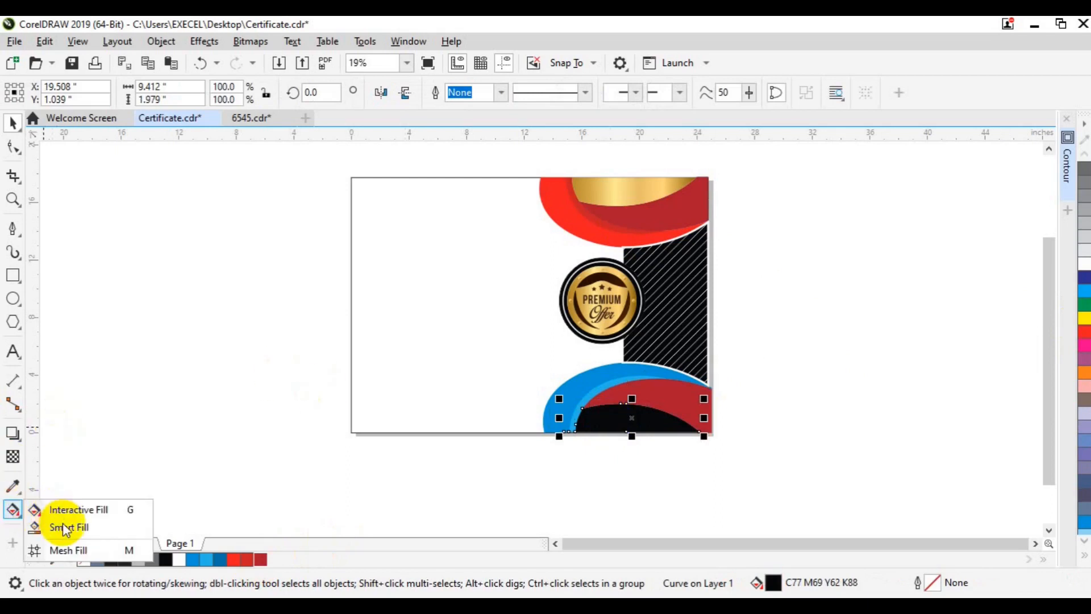
# Copy the gold gradient onto the lower curve and reverse the gradient's direction.
pyautogui.click(68, 510)
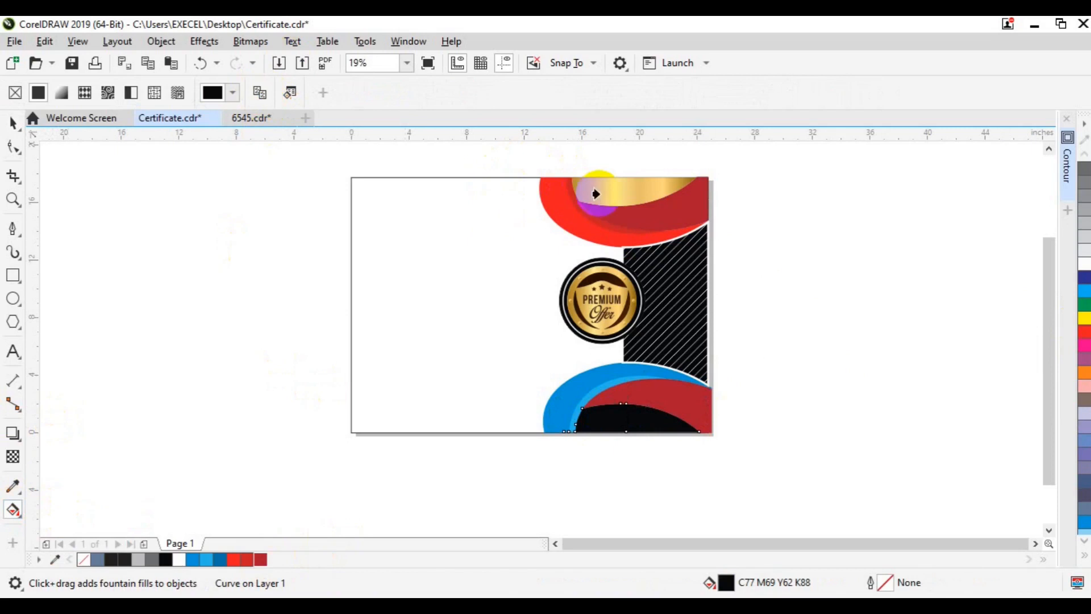
pyautogui.click(599, 194)
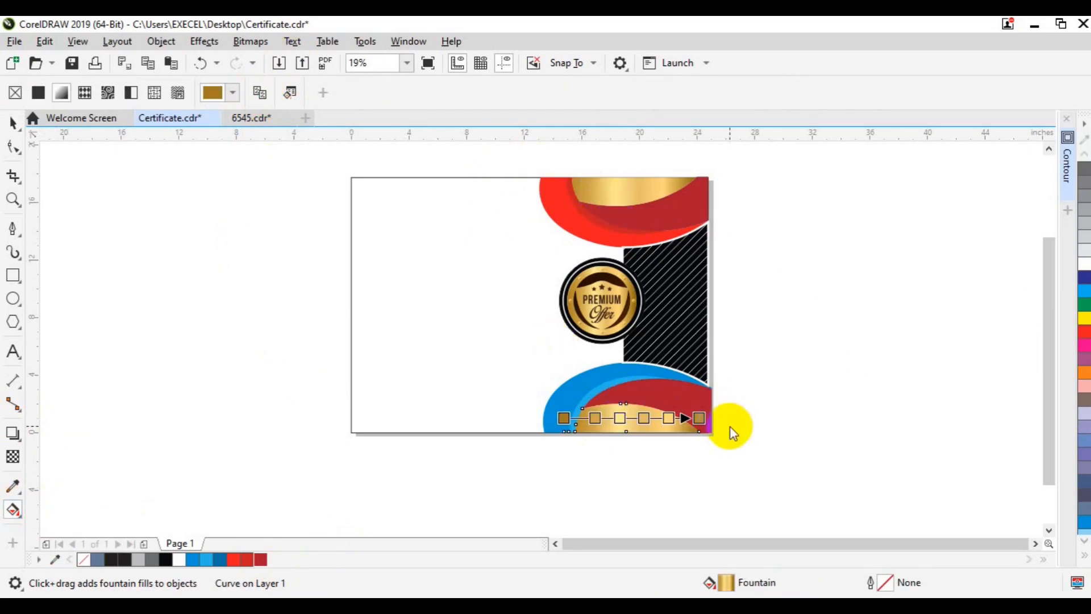
pyautogui.hotkey('ctrl', 'z')
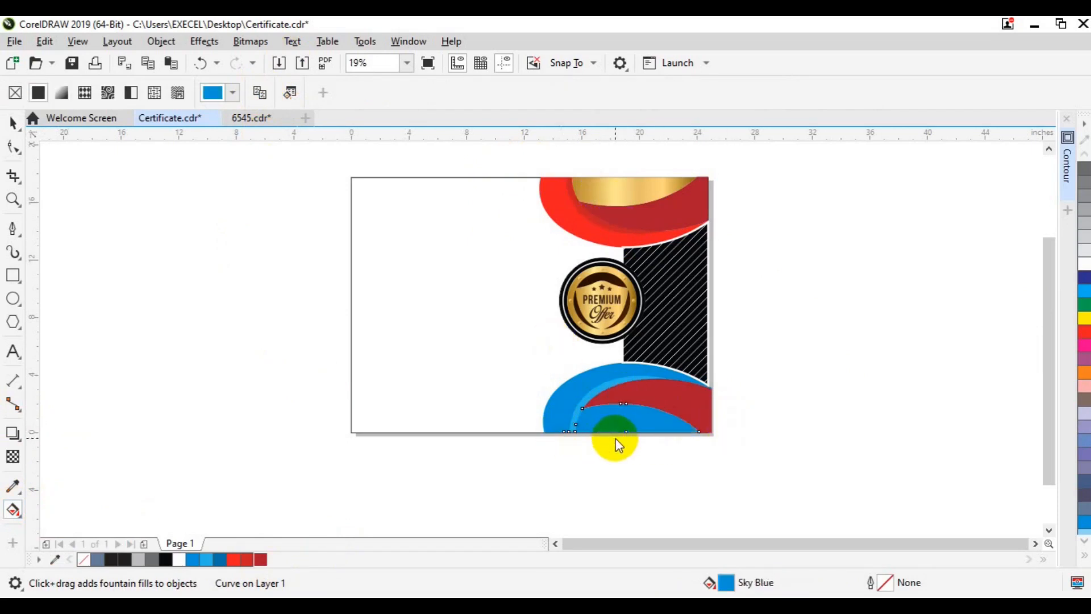
pyautogui.click(13, 122)
pyautogui.click(169, 294)
pyautogui.click(13, 510)
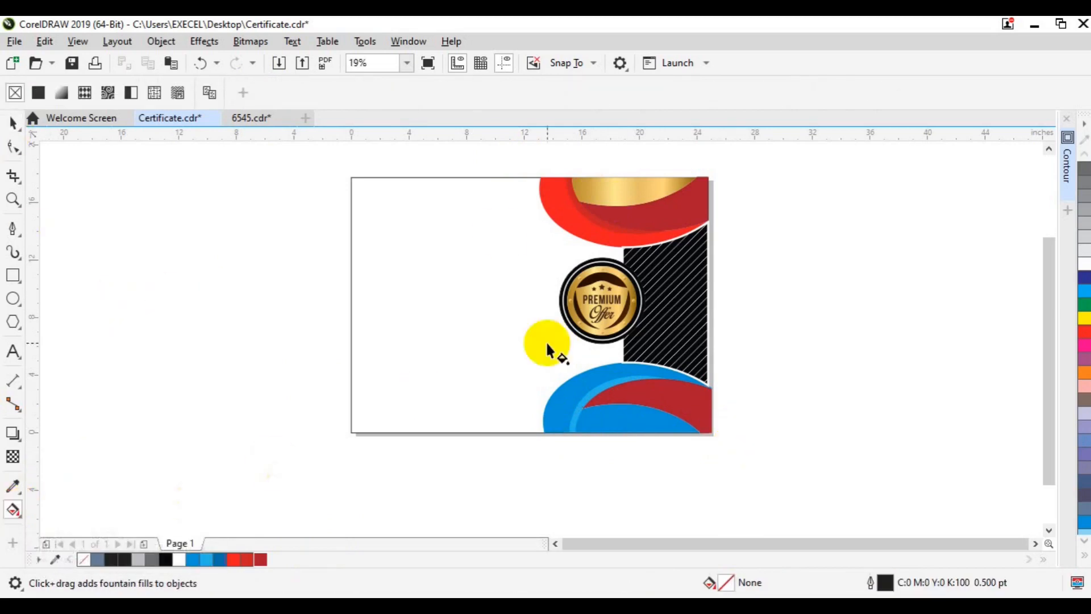
pyautogui.click(604, 426)
pyautogui.click(601, 194)
pyautogui.moveTo(708, 435); pyautogui.dragTo(584, 439)
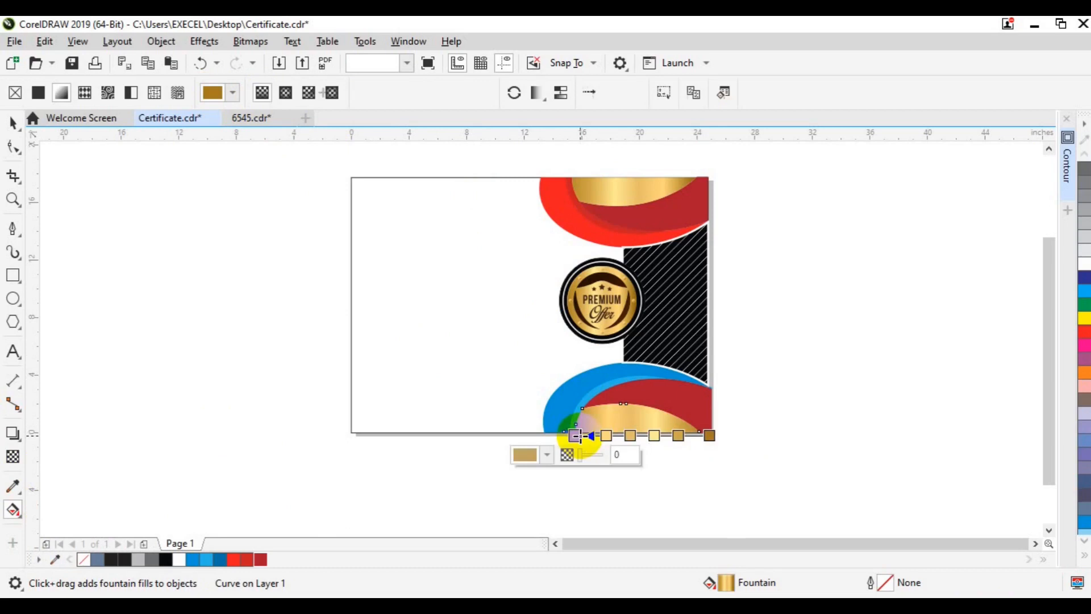
pyautogui.press('space')
# Recolour the bottom shape's blue outer band red.
pyautogui.click(616, 385)
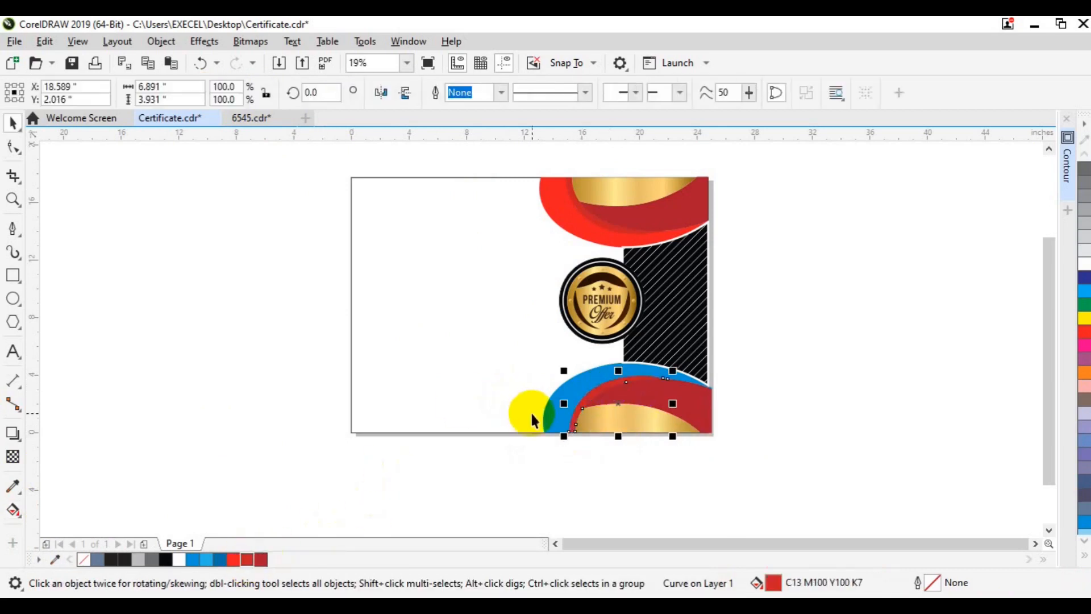
pyautogui.click(556, 424)
pyautogui.click(233, 560)
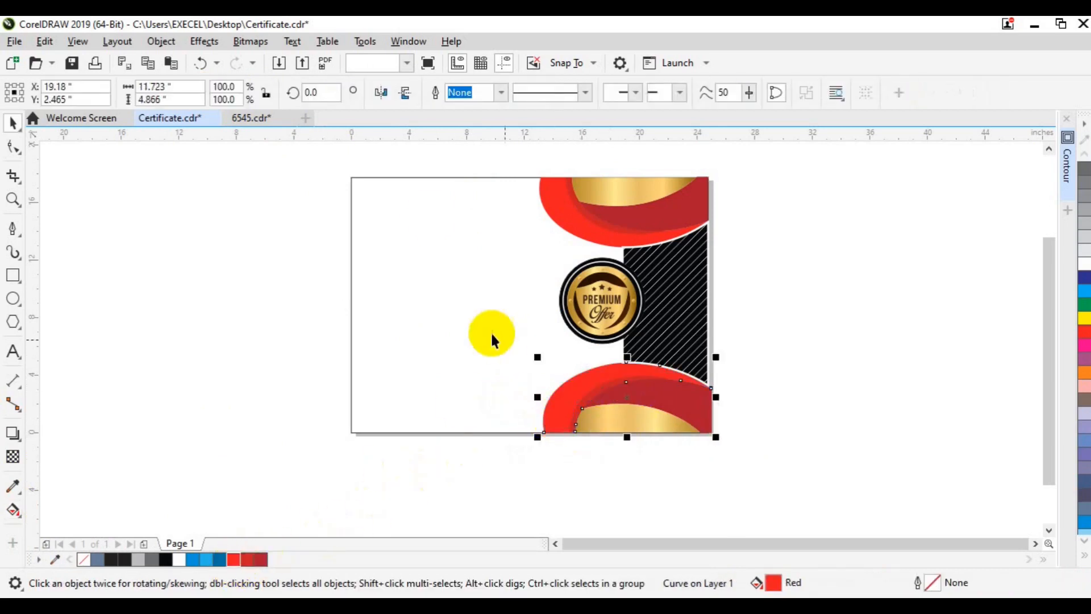
pyautogui.click(24, 152)
# Nudge the lower red band's lower-left node to the left.
pyautogui.moveTo(456, 390); pyautogui.dragTo(551, 458)
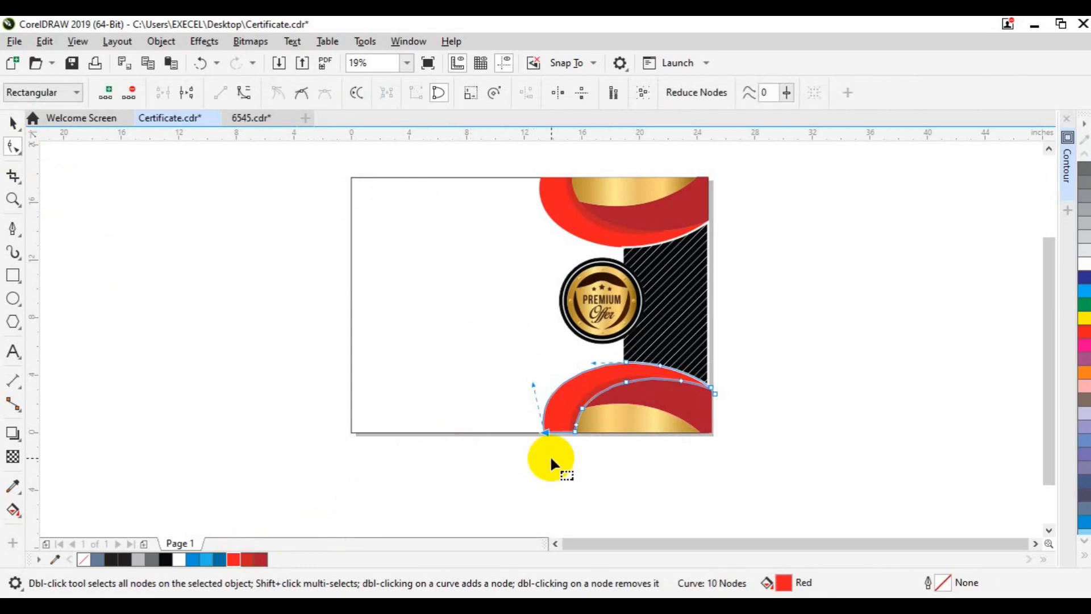
pyautogui.press('Left')
pyautogui.press('Left')
pyautogui.press('Left')
pyautogui.press('Left')
pyautogui.press('Left')
pyautogui.press('Left')
pyautogui.press('Left')
pyautogui.press('Left')
pyautogui.press('Left')
pyautogui.press('Left')
pyautogui.press('Left')
pyautogui.press('Left')
pyautogui.press('Left')
pyautogui.press('Left')
pyautogui.press('Left')
pyautogui.press('Left')
pyautogui.press('Left')
pyautogui.press('Left')
pyautogui.press('Left')
pyautogui.press('Left')
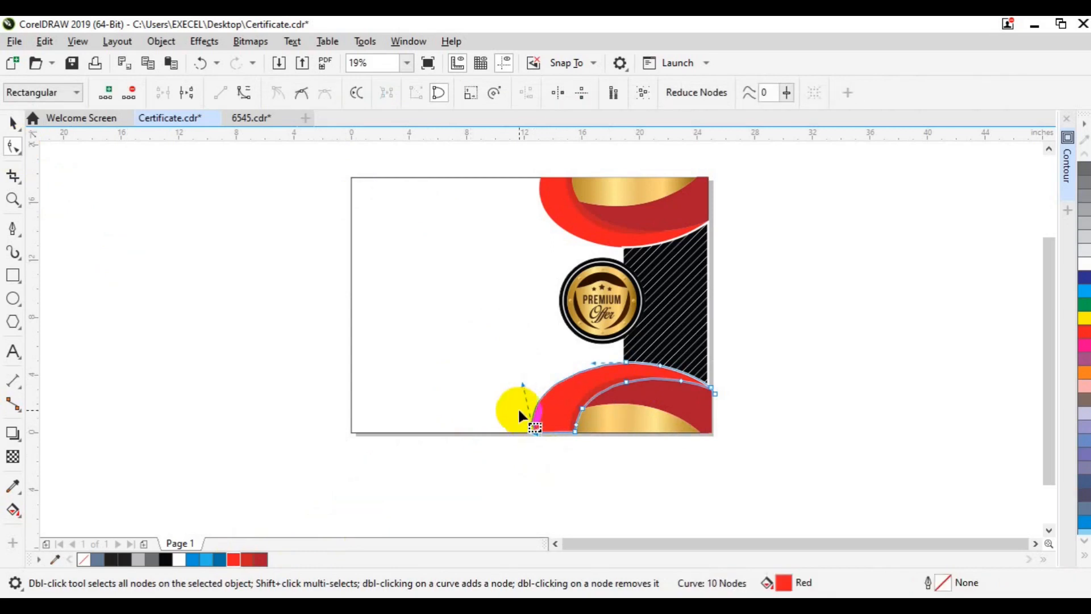
pyautogui.click(522, 380)
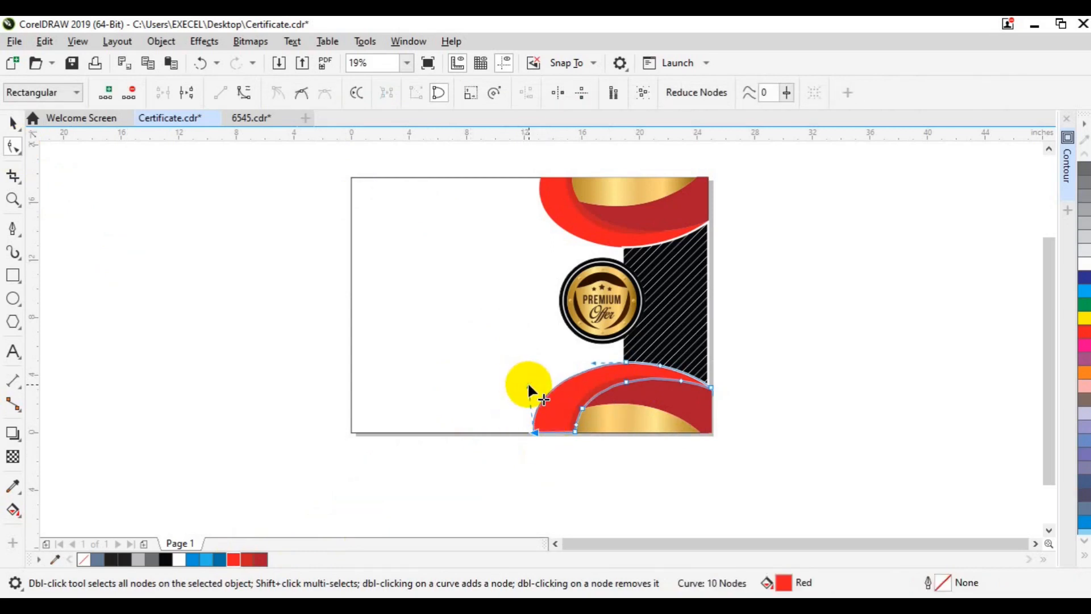
pyautogui.press('space')
pyautogui.scroll(2, 83, 295)
pyautogui.click(1035, 544)
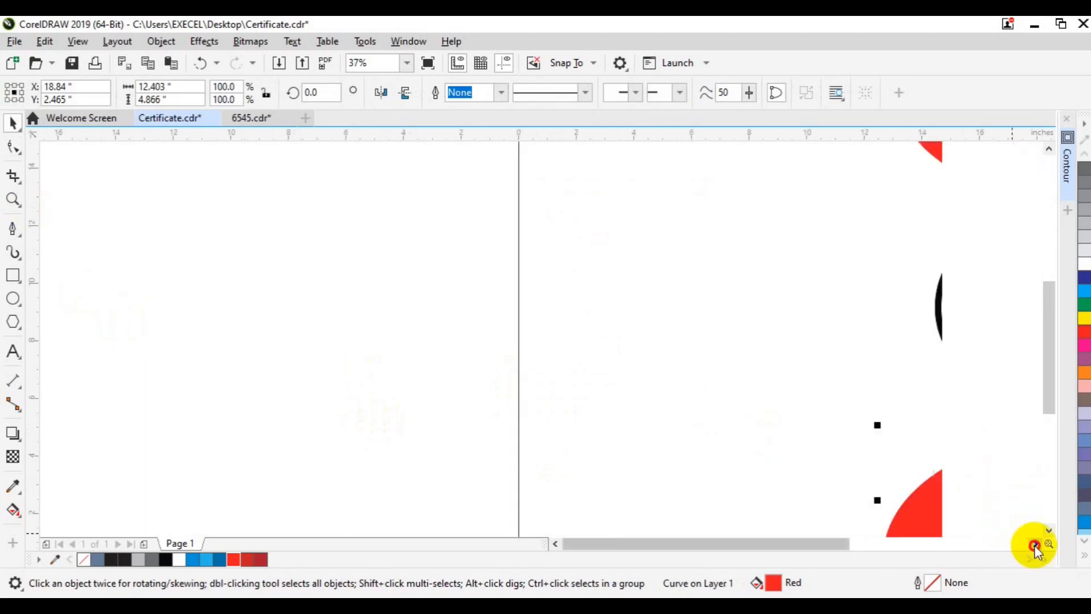
pyautogui.click(1035, 544)
pyautogui.click(1048, 529)
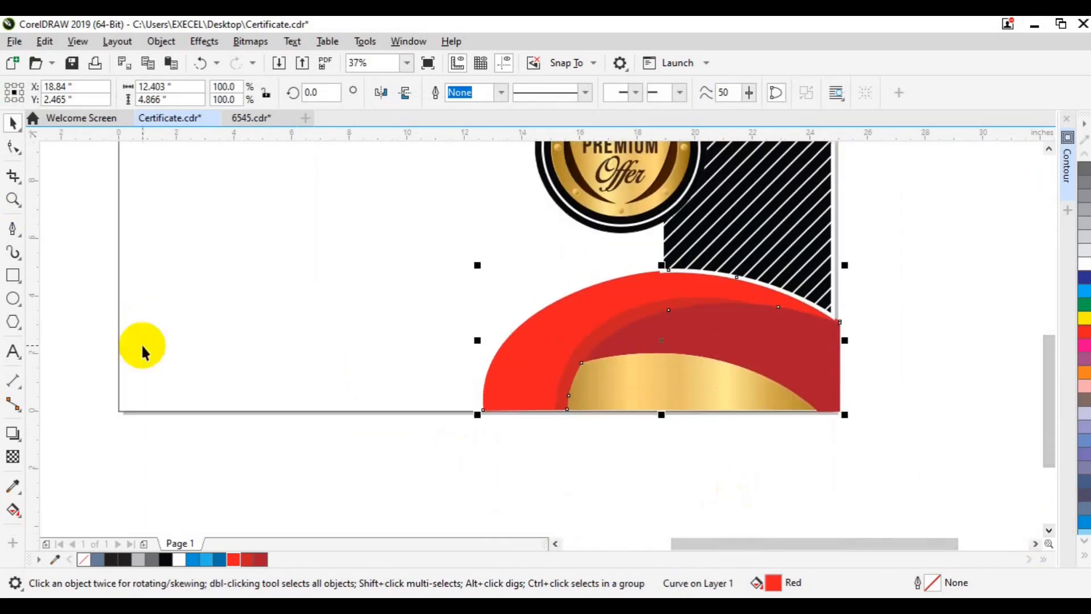
# Push the lower-left node further left and adjust its curve handle.
pyautogui.click(13, 148)
pyautogui.moveTo(504, 430); pyautogui.dragTo(465, 392)
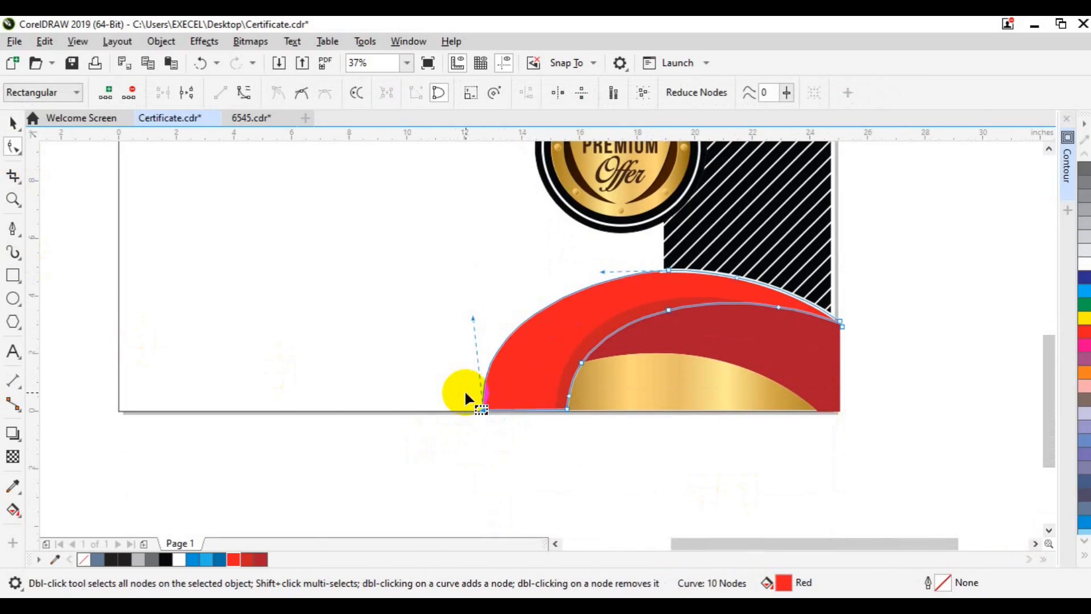
pyautogui.press('Left')
pyautogui.press('Left')
pyautogui.press('Left')
pyautogui.press('Left')
pyautogui.press('Left')
pyautogui.press('Left')
pyautogui.press('Left')
pyautogui.press('Left')
pyautogui.press('Left')
pyautogui.press('Left')
pyautogui.press('Left')
pyautogui.press('Left')
pyautogui.press('Left')
pyautogui.press('Left')
pyautogui.press('Left')
pyautogui.press('Left')
pyautogui.press('Left')
pyautogui.press('Left')
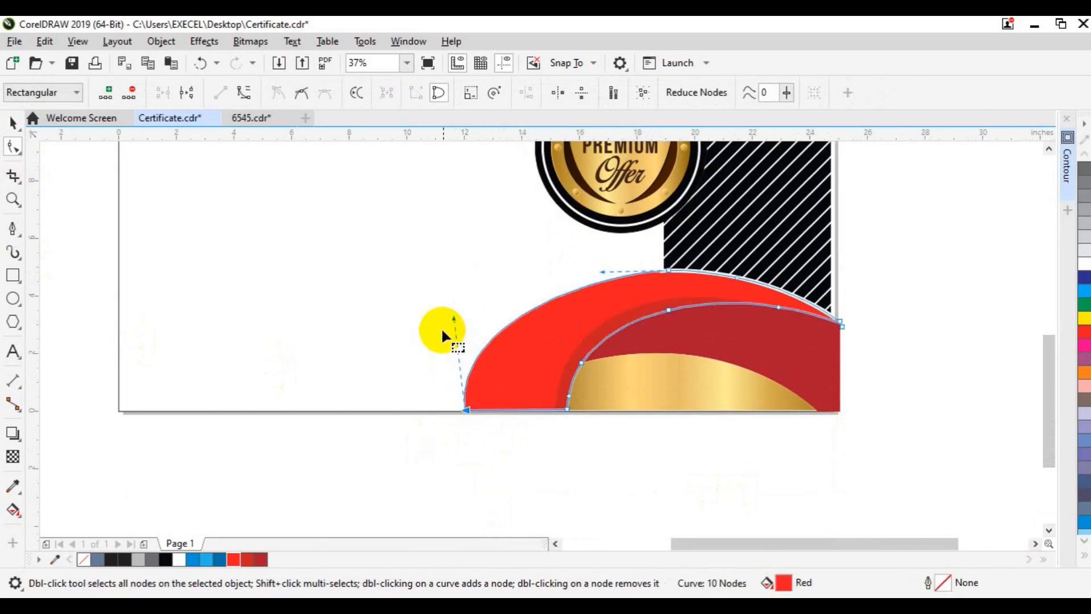
pyautogui.moveTo(468, 316); pyautogui.dragTo(471, 316)
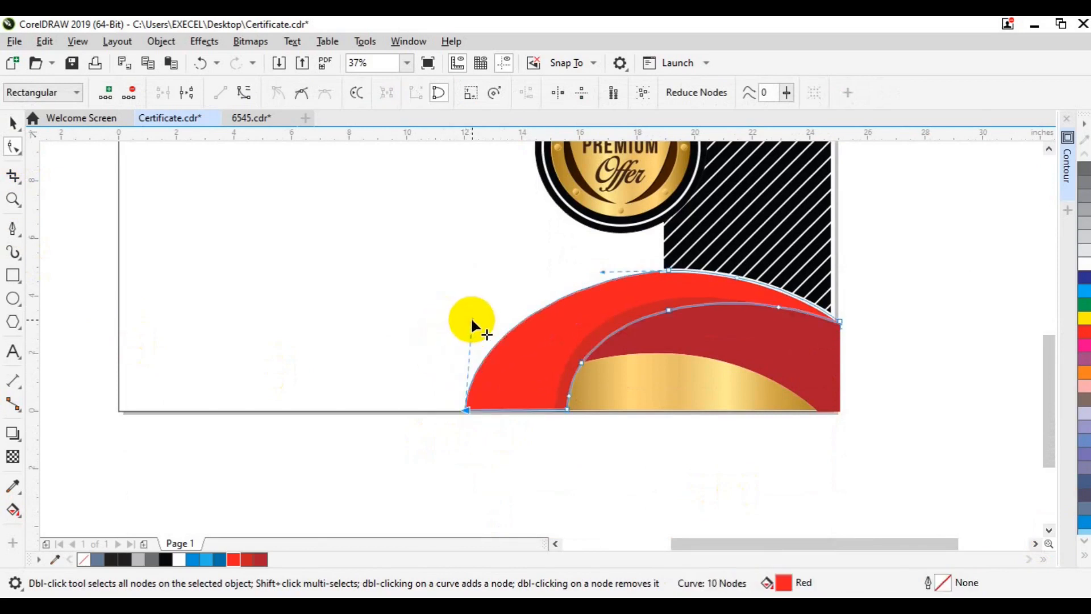
pyautogui.press('space')
pyautogui.scroll(-2, 406, 334)
pyautogui.click(763, 341)
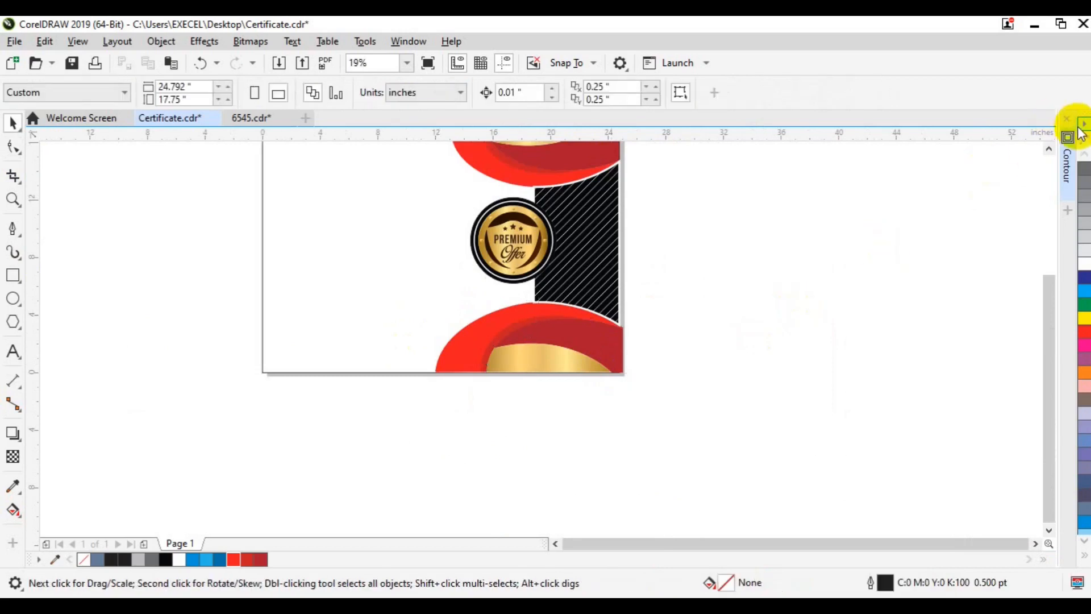
pyautogui.click(1050, 148)
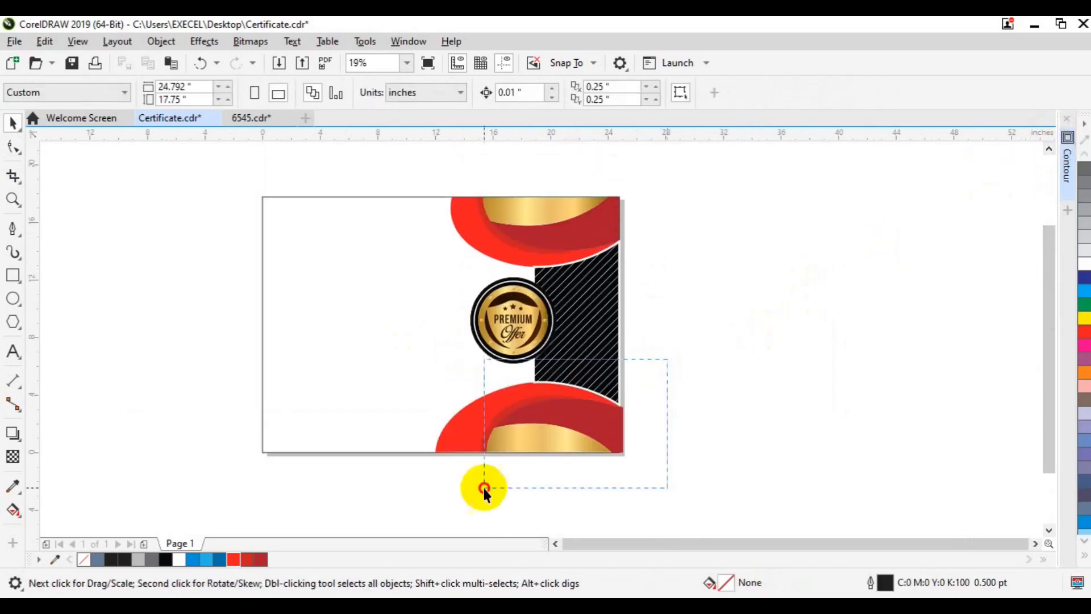
# Group the bottom band's four pieces and delete the old top red shape.
pyautogui.hotkey('ctrl', 'g')
pyautogui.moveTo(411, 171); pyautogui.dragTo(525, 223)
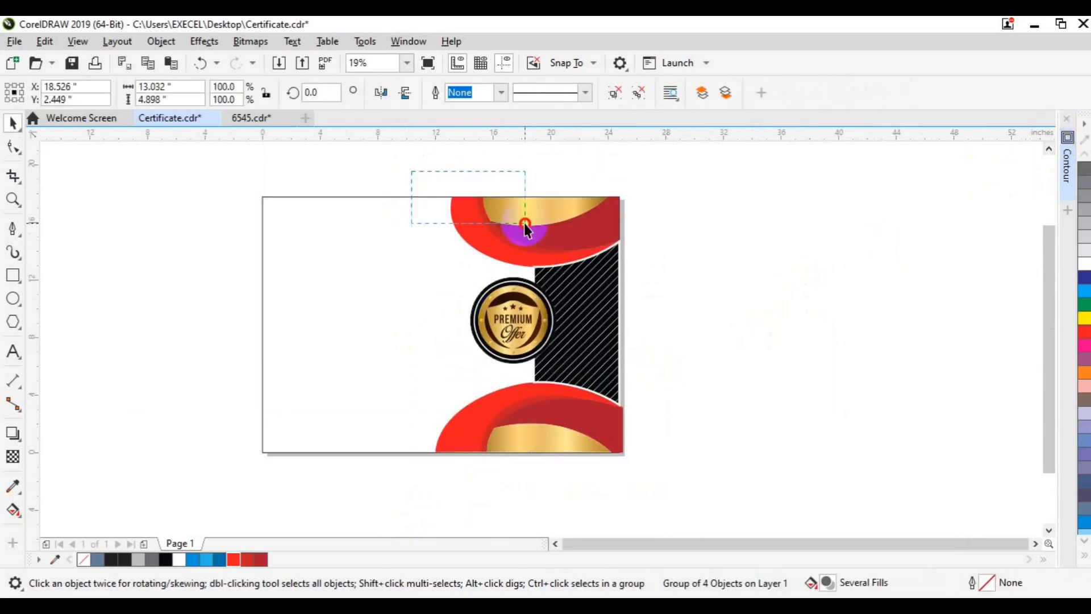
pyautogui.moveTo(675, 265); pyautogui.dragTo(676, 267)
pyautogui.press('Delete')
# Duplicate the bottom band, align it to the page top, mirror it vertically and bring to front of page.
pyautogui.click(572, 393)
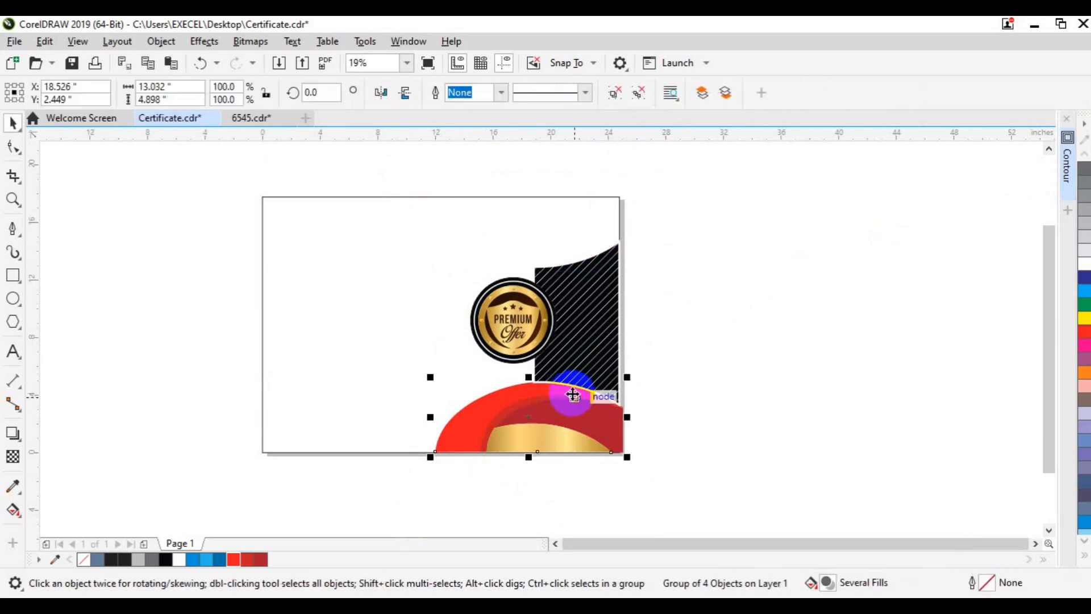
pyautogui.hotkey('ctrl', 'd')
pyautogui.keyDown('shift'); pyautogui.click(462, 214); pyautogui.keyUp('shift')
pyautogui.press('t')
pyautogui.click(701, 222)
pyautogui.click(600, 228)
pyautogui.click(402, 94)
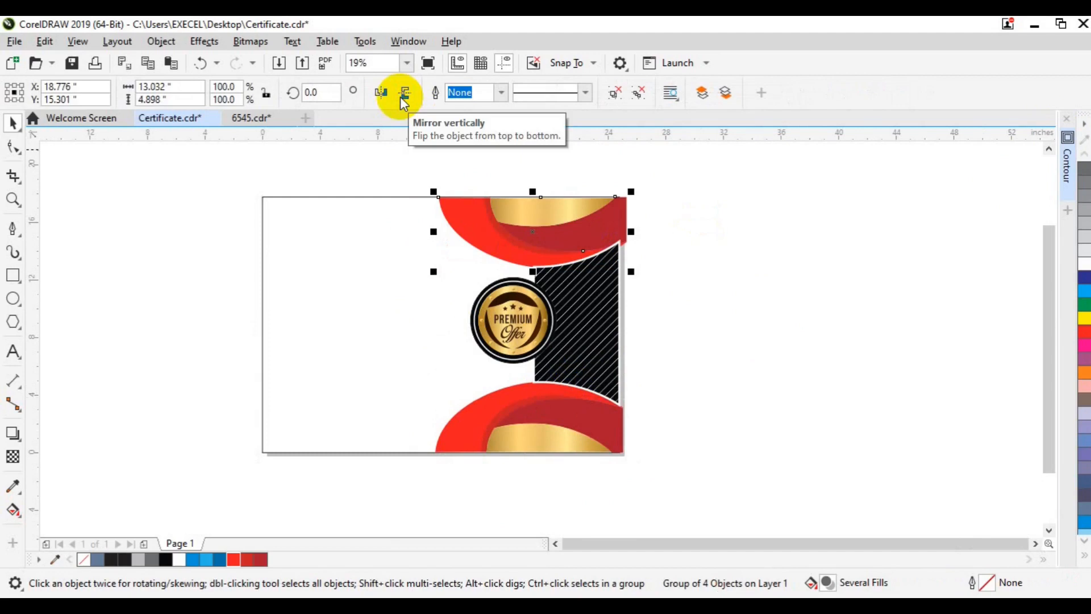
pyautogui.rightClick(533, 237)
pyautogui.moveTo(589, 254)
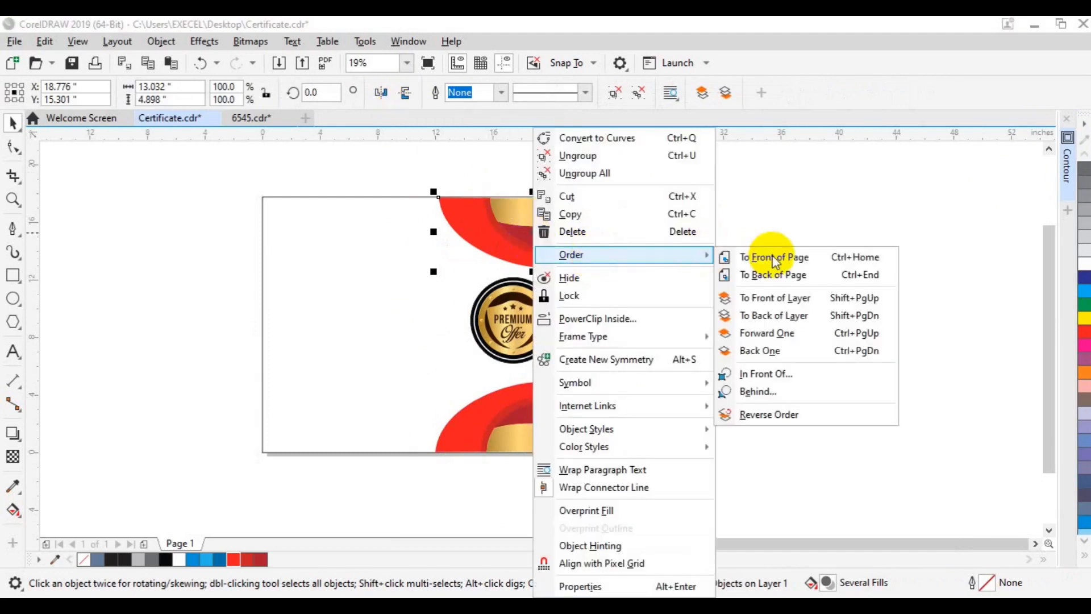
pyautogui.click(773, 259)
# Try restacking the hatched strip, then undo the stacking change.
pyautogui.click(392, 402)
pyautogui.keyDown('shift'); pyautogui.click(521, 415); pyautogui.keyUp('shift')
pyautogui.click(674, 387)
pyautogui.click(586, 338)
pyautogui.rightClick(586, 338)
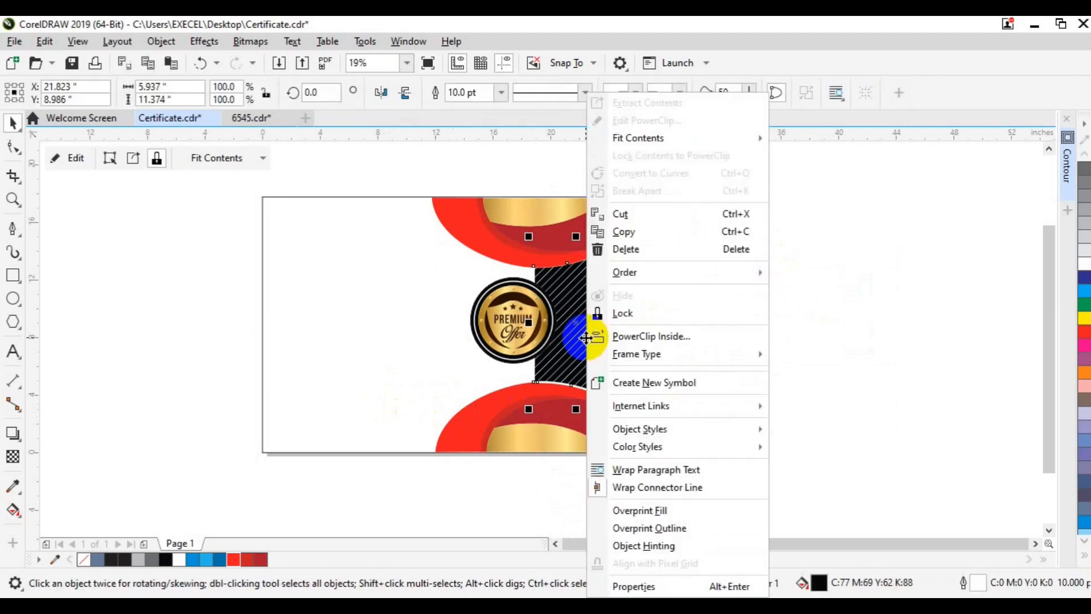
pyautogui.click(811, 269)
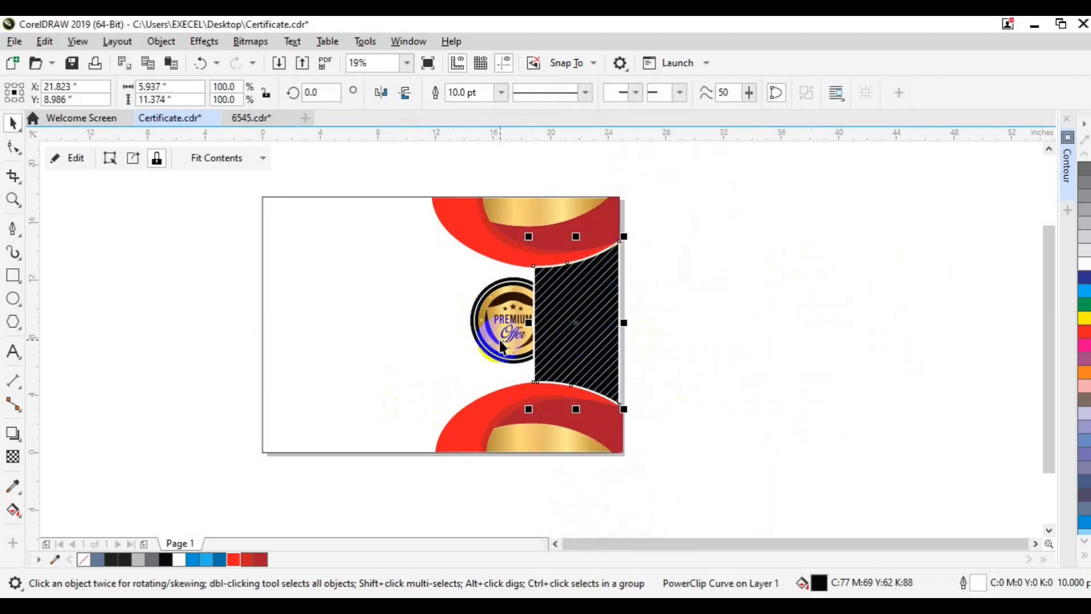
pyautogui.click(500, 340)
pyautogui.hotkey('ctrl', 'z')
pyautogui.click(693, 288)
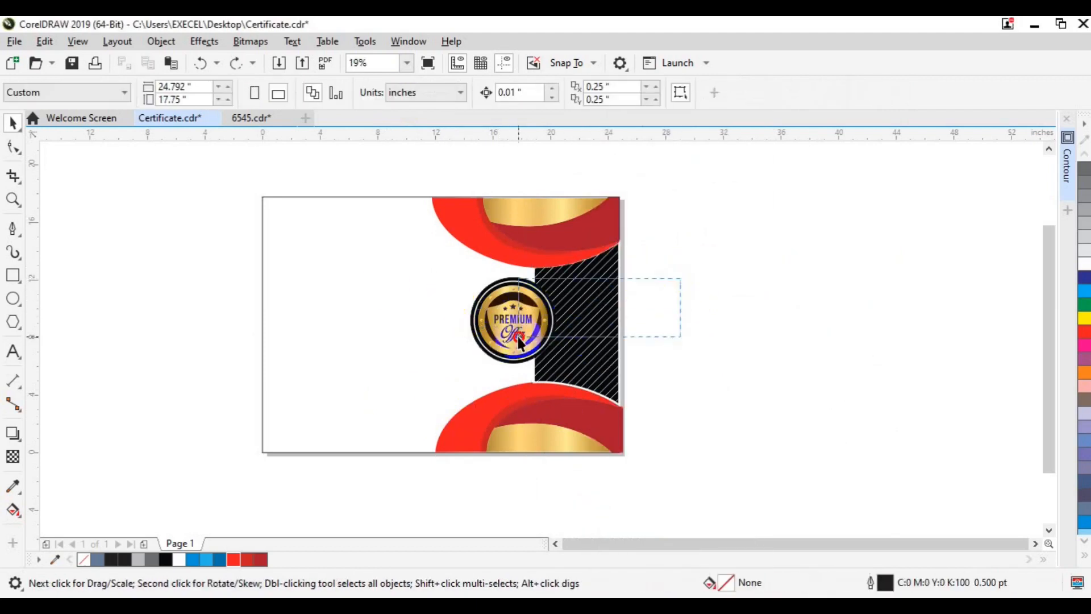
# Move the whole badge onto the hatched strip and bring it to the front of the page.
pyautogui.moveTo(682, 250); pyautogui.dragTo(445, 379)
pyautogui.moveTo(506, 340)
pyautogui.mouseDown()
pyautogui.moveTo(561, 342)
pyautogui.moveTo(604, 324)
pyautogui.mouseUp()
pyautogui.rightClick(507, 336)
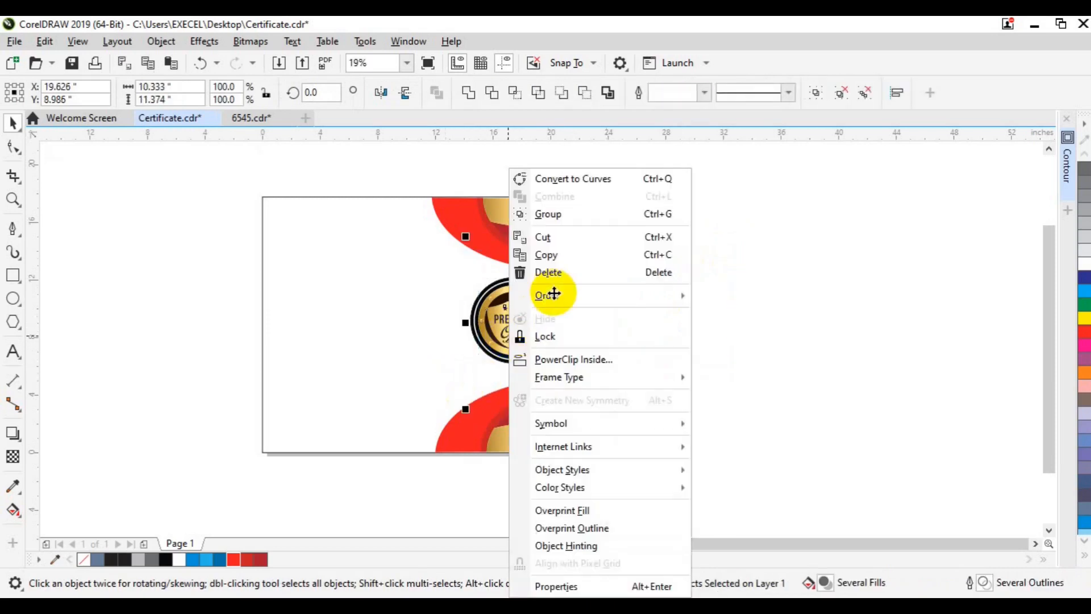
pyautogui.moveTo(575, 296)
pyautogui.click(737, 293)
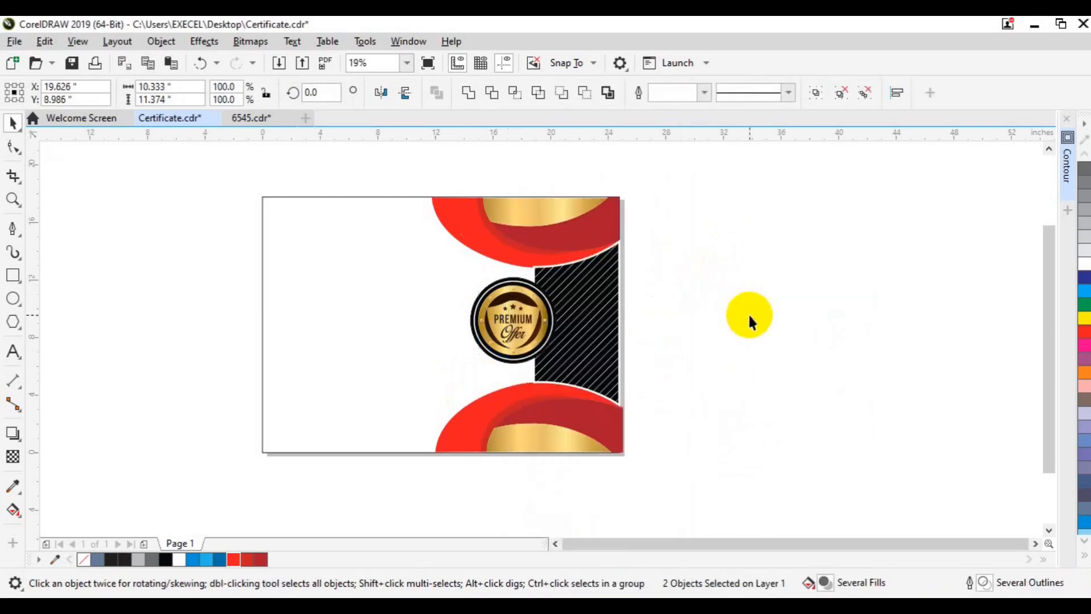
pyautogui.click(748, 314)
pyautogui.moveTo(575, 541); pyautogui.dragTo(557, 544)
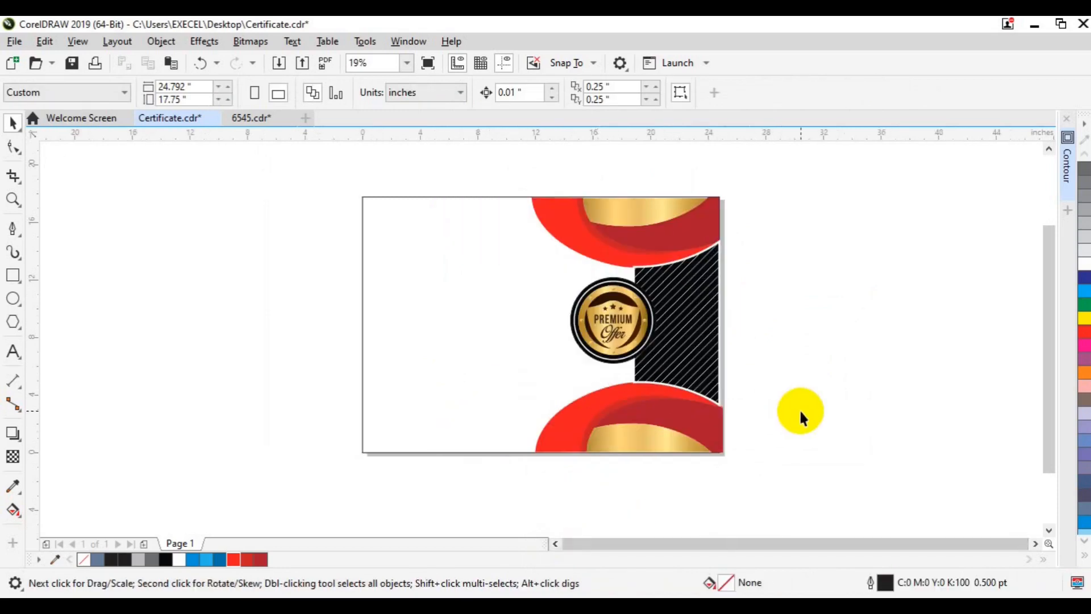
# Fill the badge's outer circle white.
pyautogui.scroll(2, 799, 408)
pyautogui.click(430, 307)
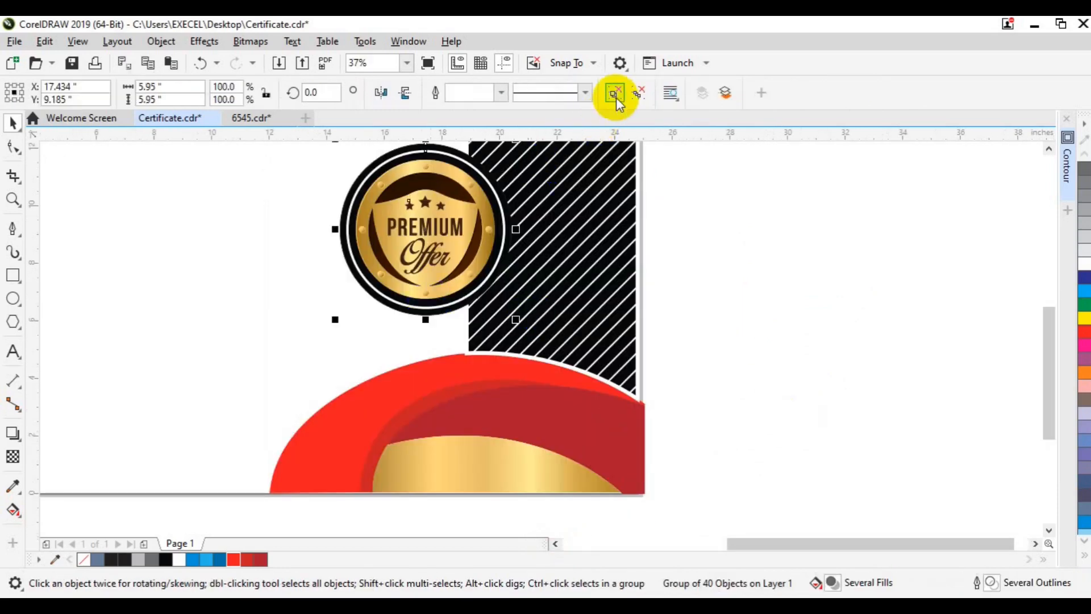
pyautogui.click(455, 308)
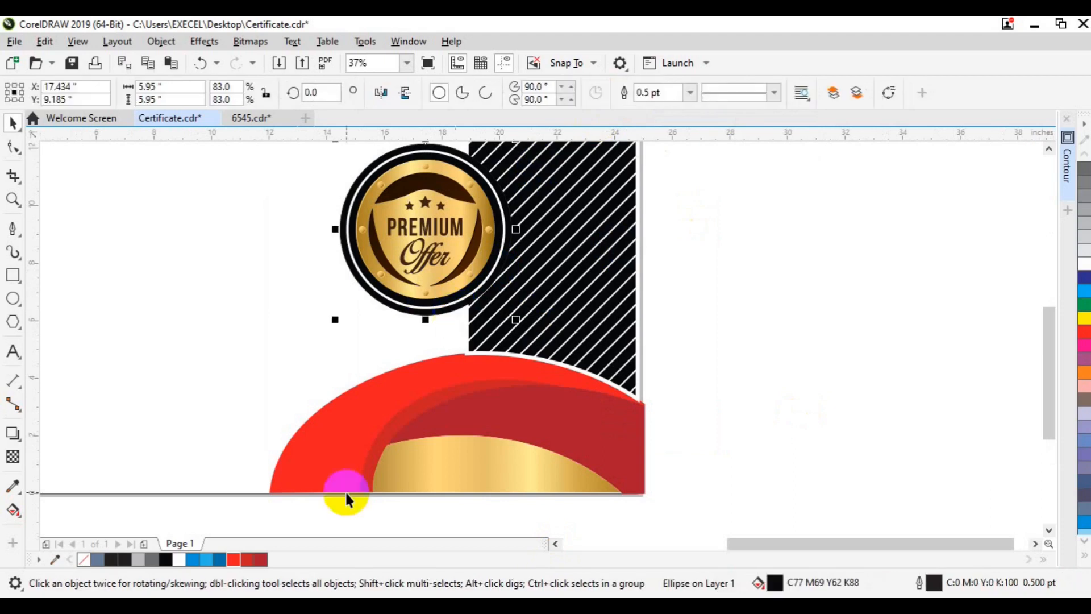
pyautogui.click(179, 563)
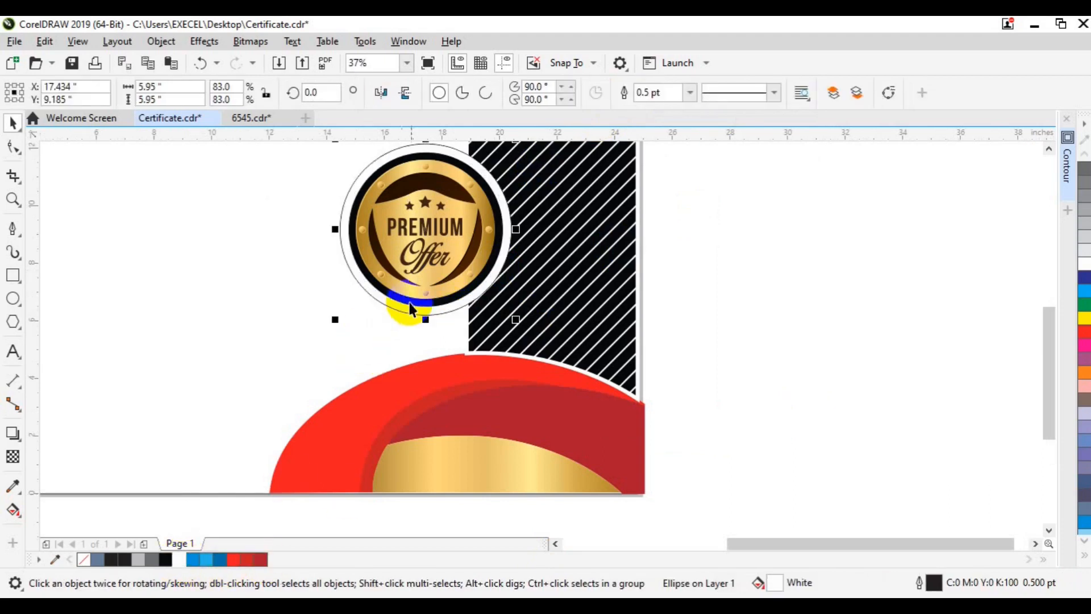
pyautogui.click(643, 310)
# Give the badge's inner ring a crimson outline and remove the outer circle's outline.
pyautogui.click(478, 288)
pyautogui.click(260, 562)
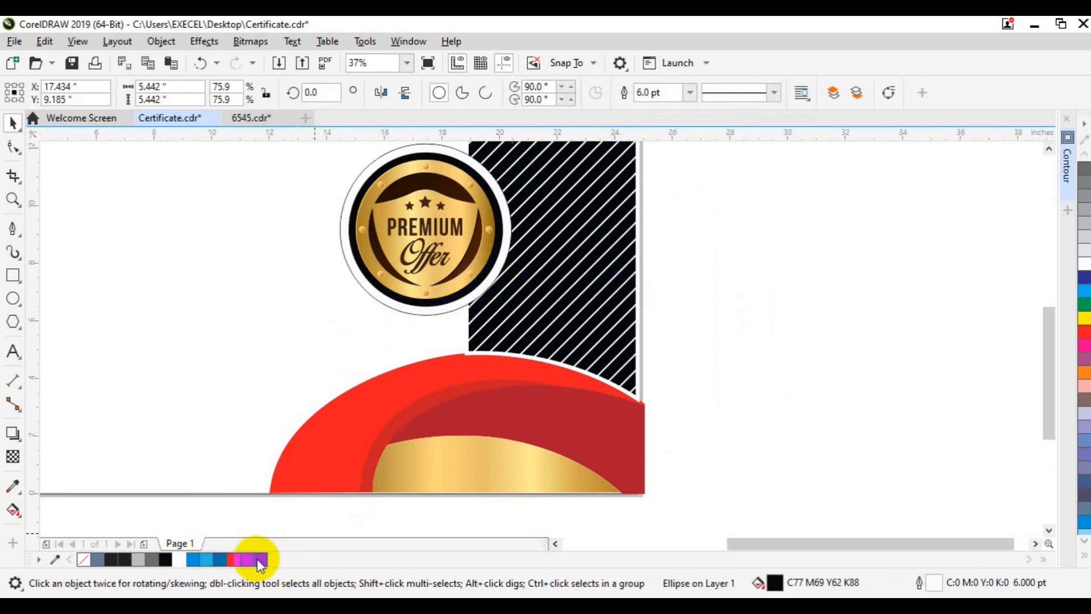
pyautogui.click(821, 299)
pyautogui.click(415, 314)
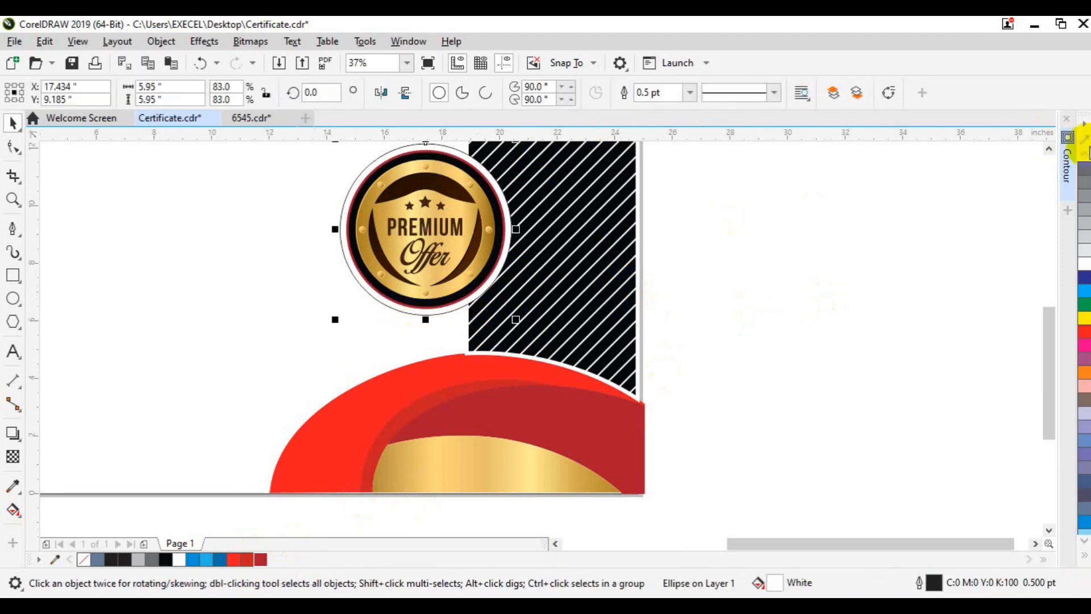
pyautogui.rightClick(83, 560)
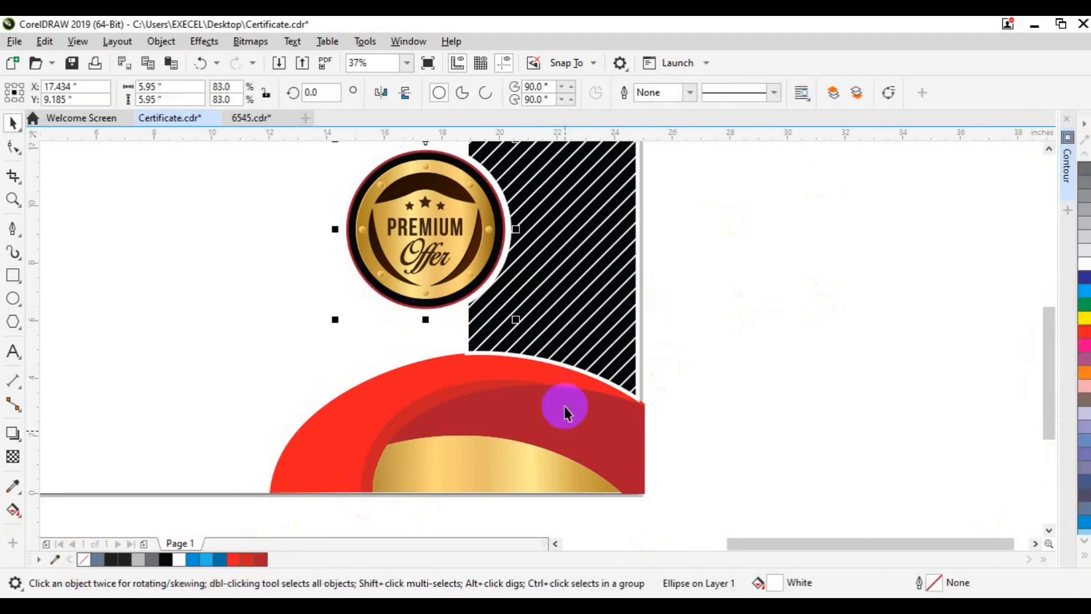
pyautogui.click(370, 483)
pyautogui.press('F3')
pyautogui.moveTo(672, 234); pyautogui.dragTo(383, 353)
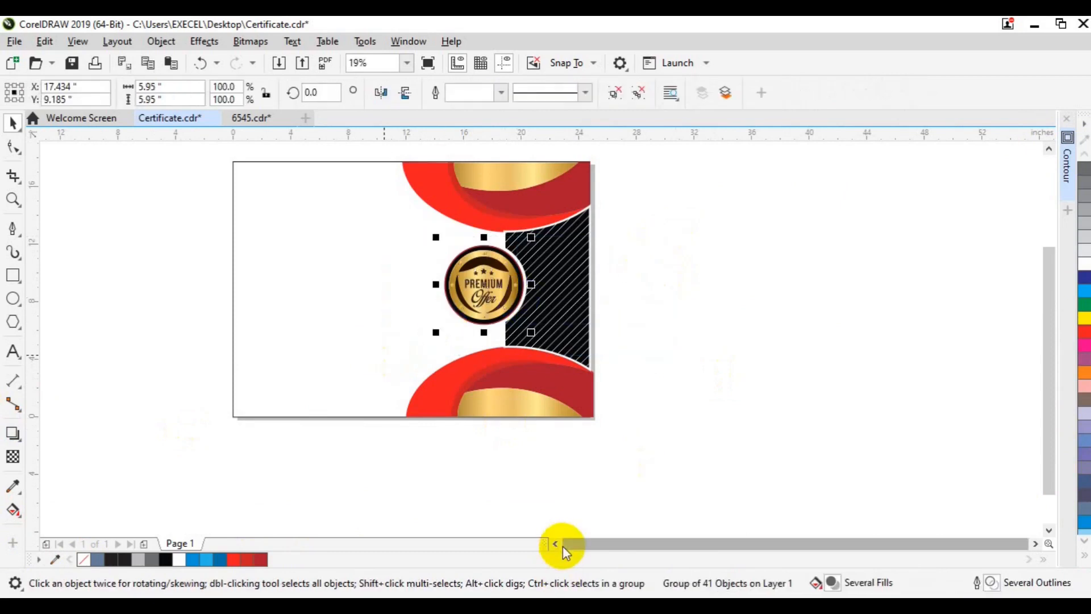
pyautogui.hscroll(-2, 563, 553)
pyautogui.click(766, 441)
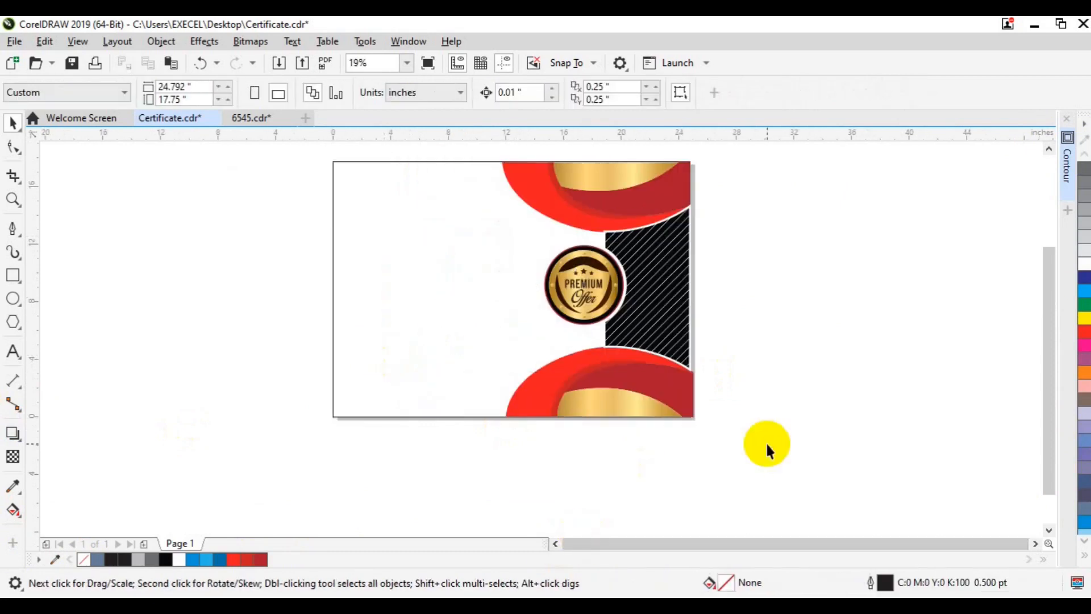
# Create 'CERTIFICATE' text at 100 pt in Roboto Slab Bold beside the page and show text properties.
pyautogui.click(14, 352)
pyautogui.click(180, 298)
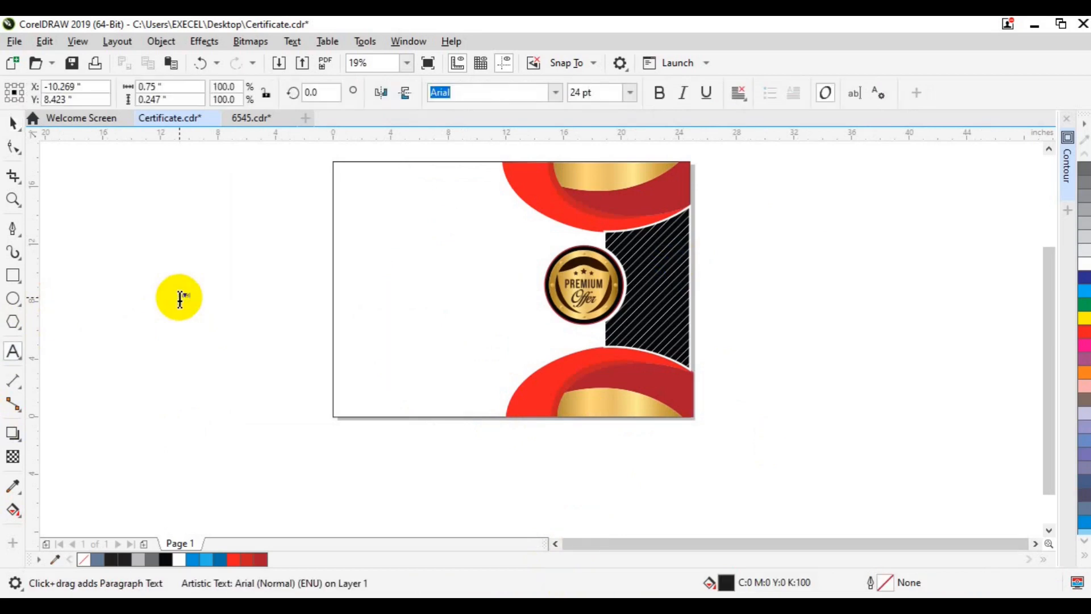
pyautogui.click(629, 93)
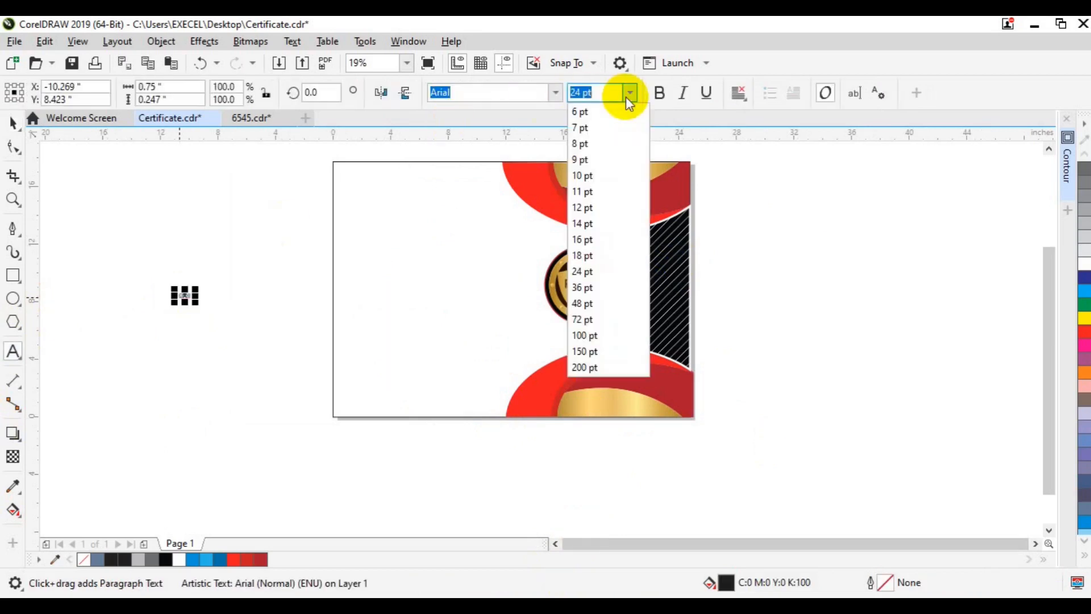
pyautogui.click(592, 336)
pyautogui.doubleClick(226, 296)
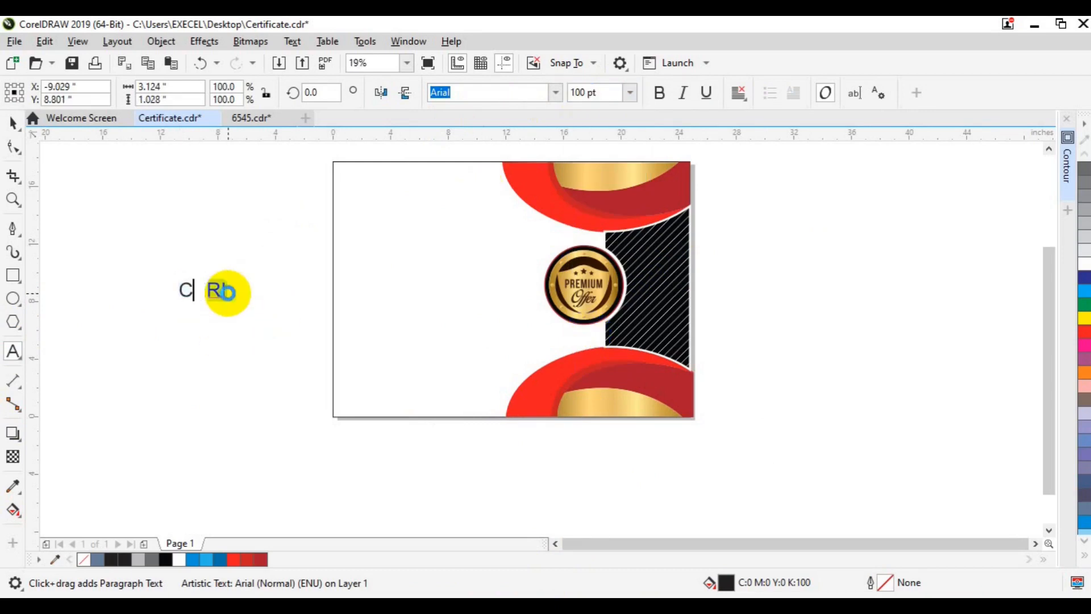
pyautogui.doubleClick(228, 291)
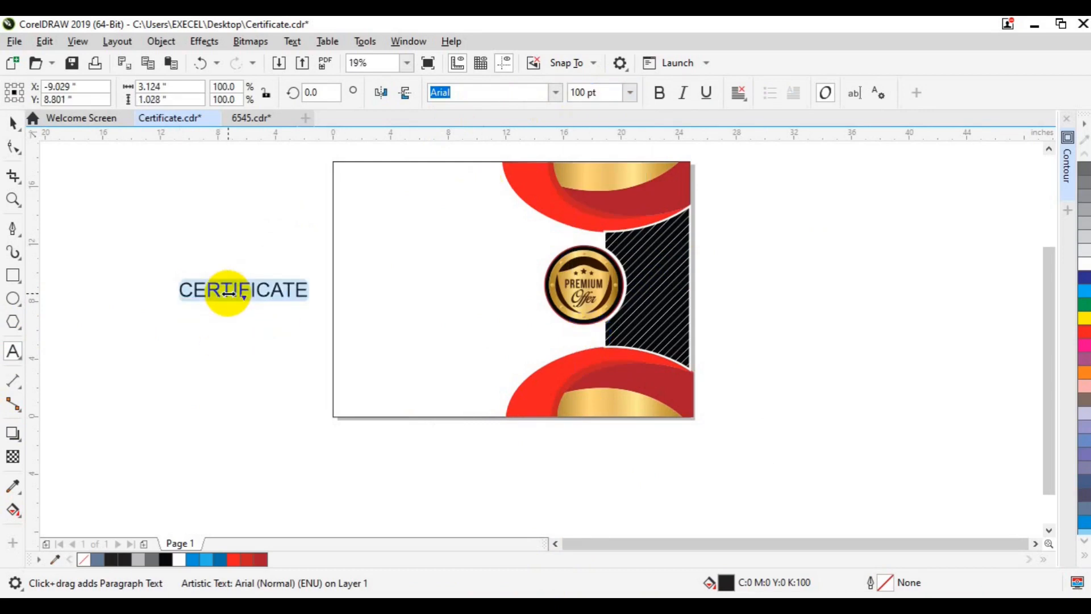
pyautogui.click(553, 99)
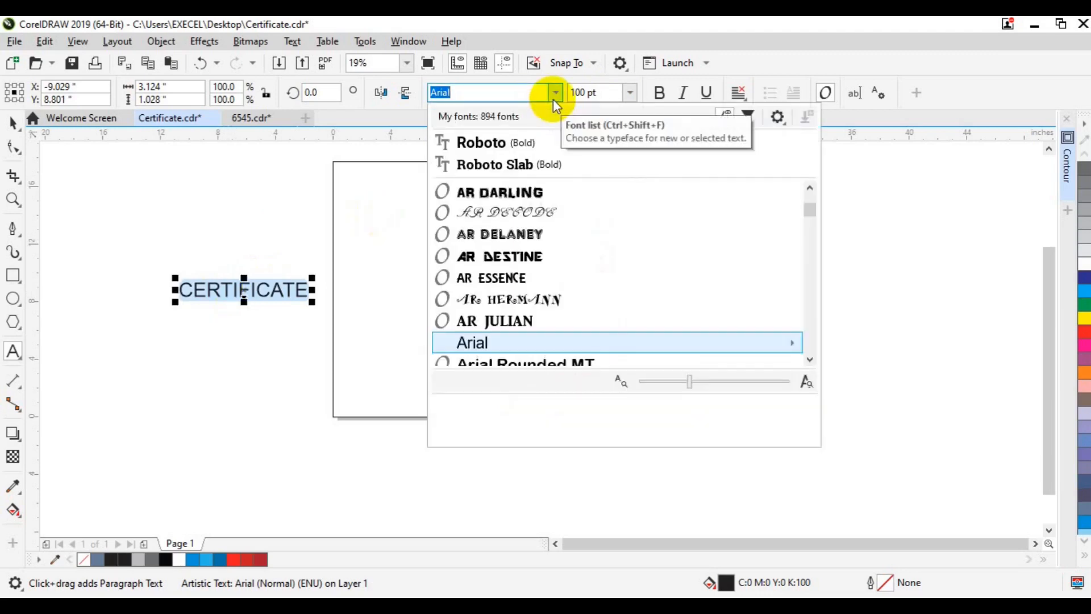
pyautogui.click(553, 99)
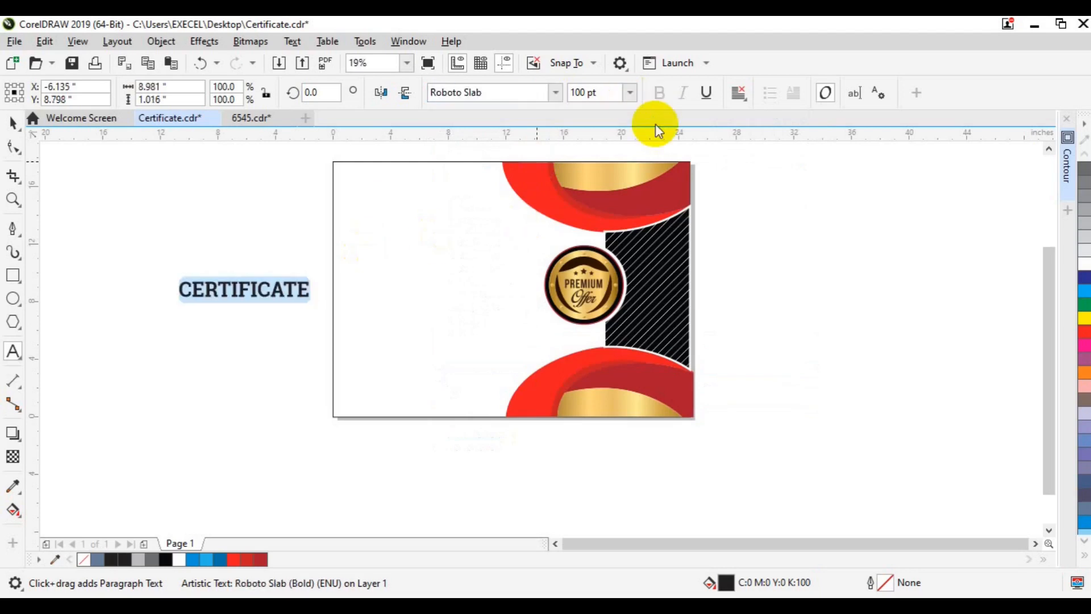
pyautogui.hotkey('ctrl', 't')
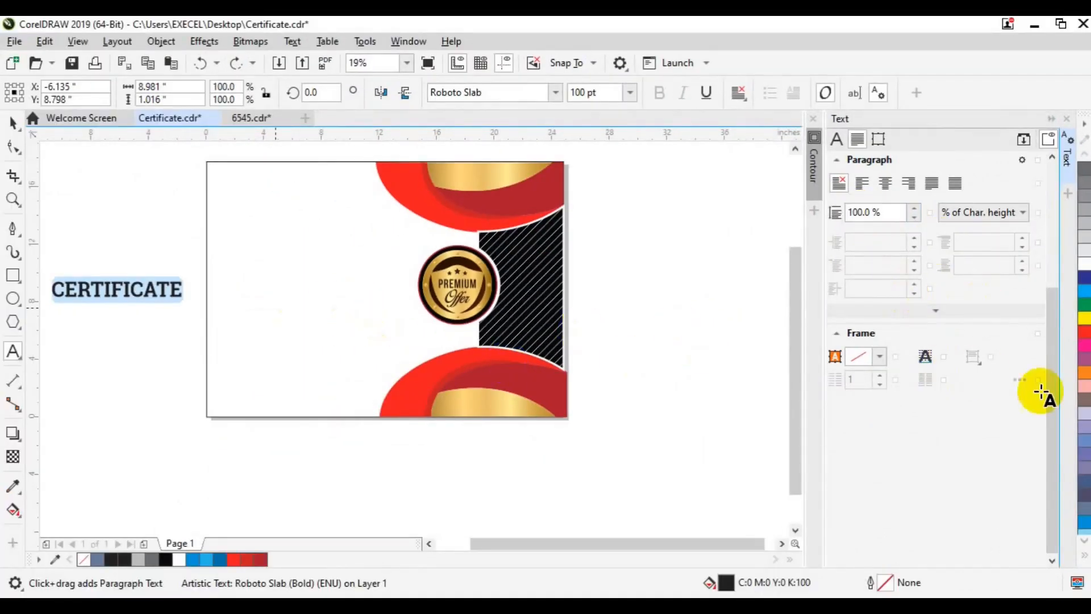
# Try 100% and 150% letter spacing on CERTIFICATE and move it to the page's upper left.
pyautogui.moveTo(1051, 377); pyautogui.dragTo(1043, 267)
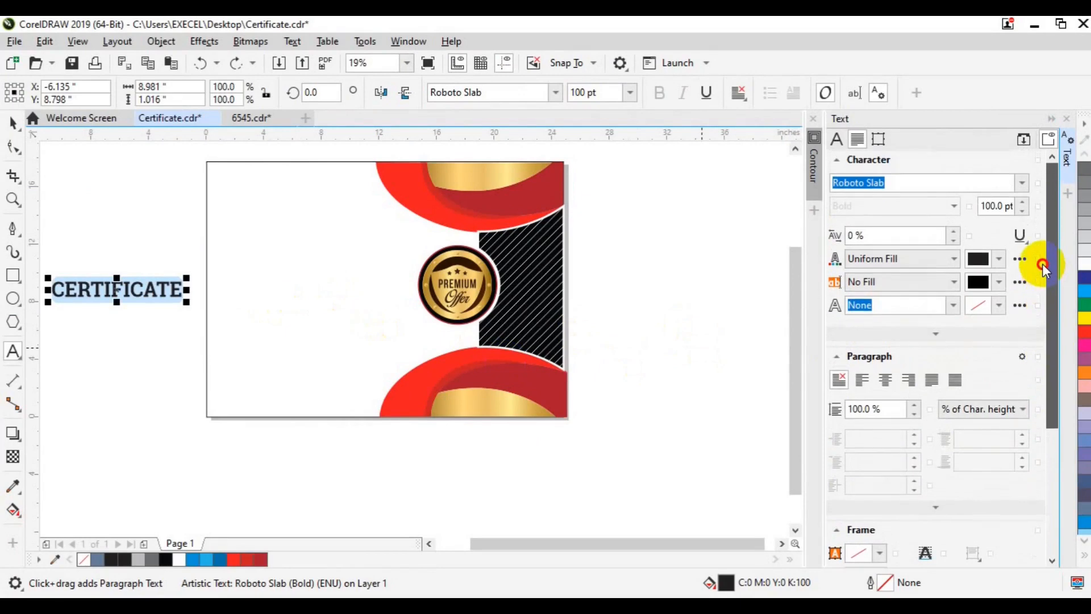
pyautogui.click(858, 238)
pyautogui.doubleClick(858, 237)
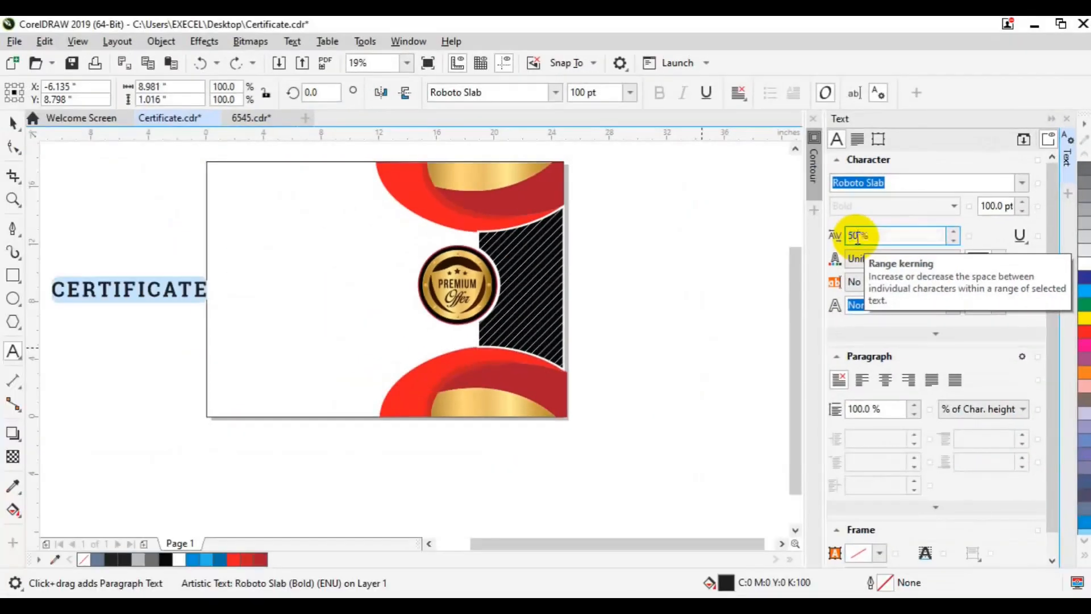
pyautogui.write('1')
pyautogui.press('Return')
pyautogui.write('150')
pyautogui.press('Return')
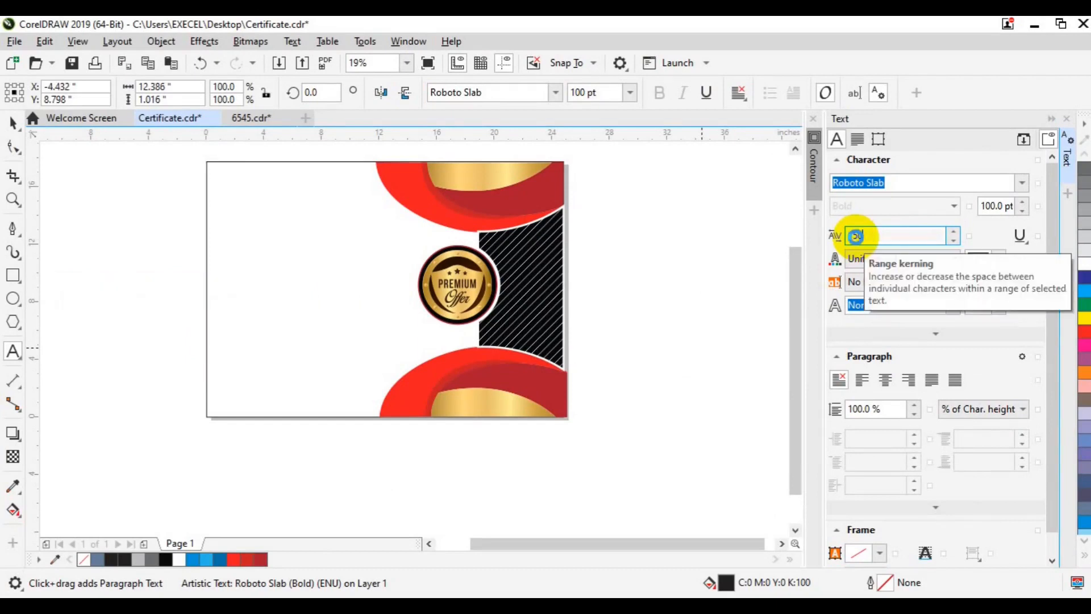
pyautogui.click(12, 122)
pyautogui.moveTo(151, 288); pyautogui.dragTo(315, 234)
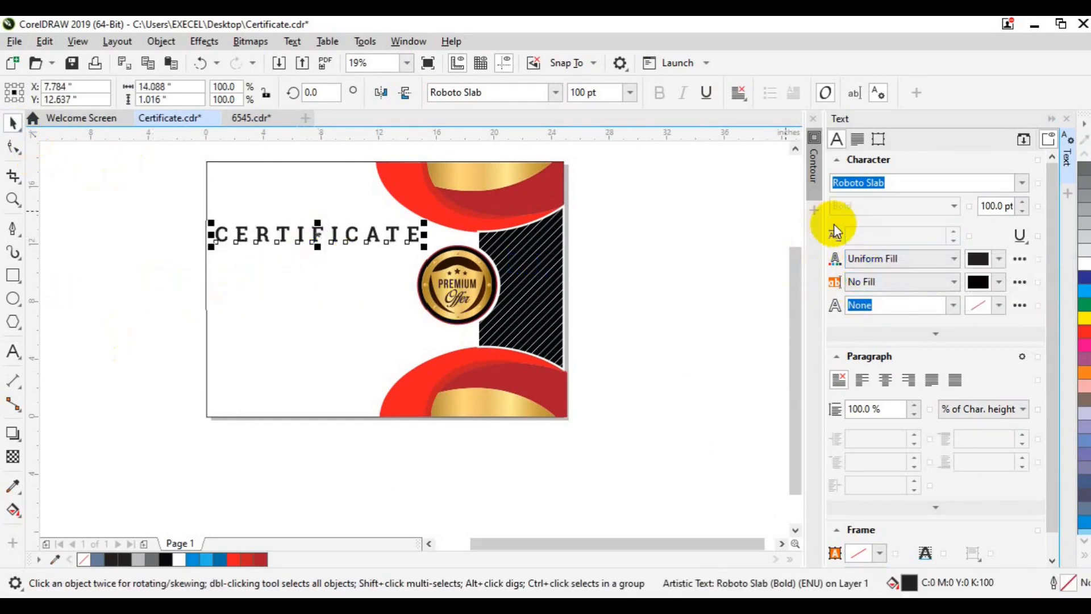
# Reduce CERTIFICATE's letter spacing to 70% and start a new line below it.
pyautogui.press('F8')
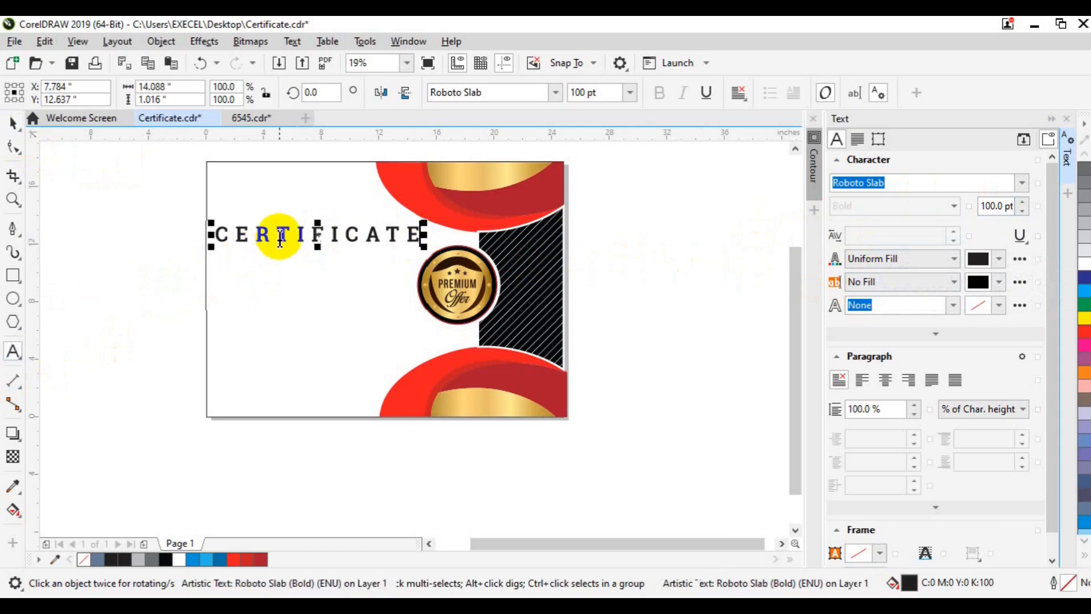
pyautogui.click(562, 275)
pyautogui.click(853, 235)
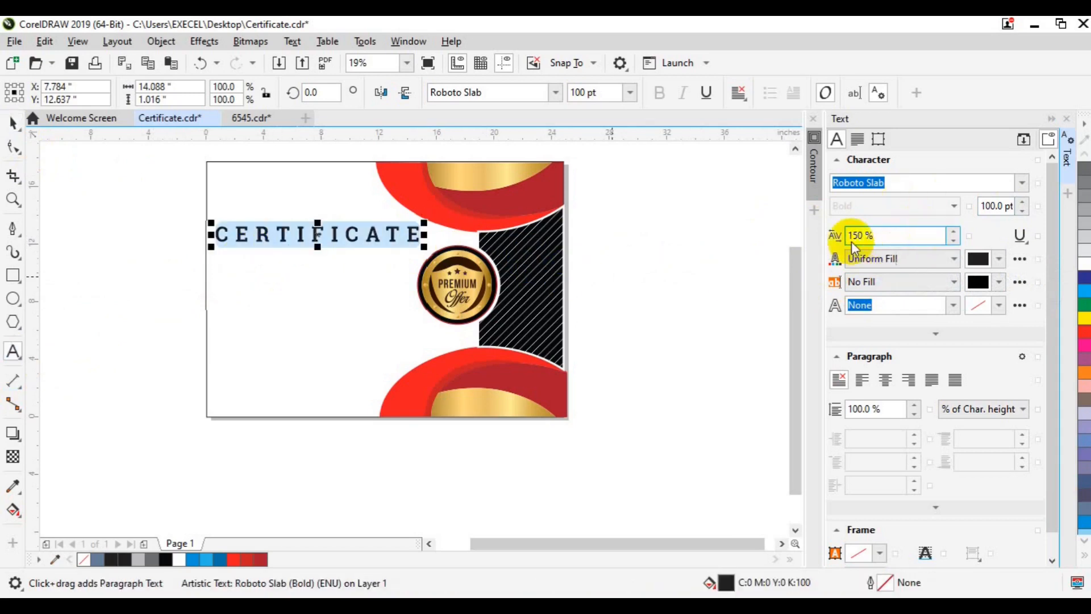
pyautogui.write('100')
pyautogui.click(494, 300)
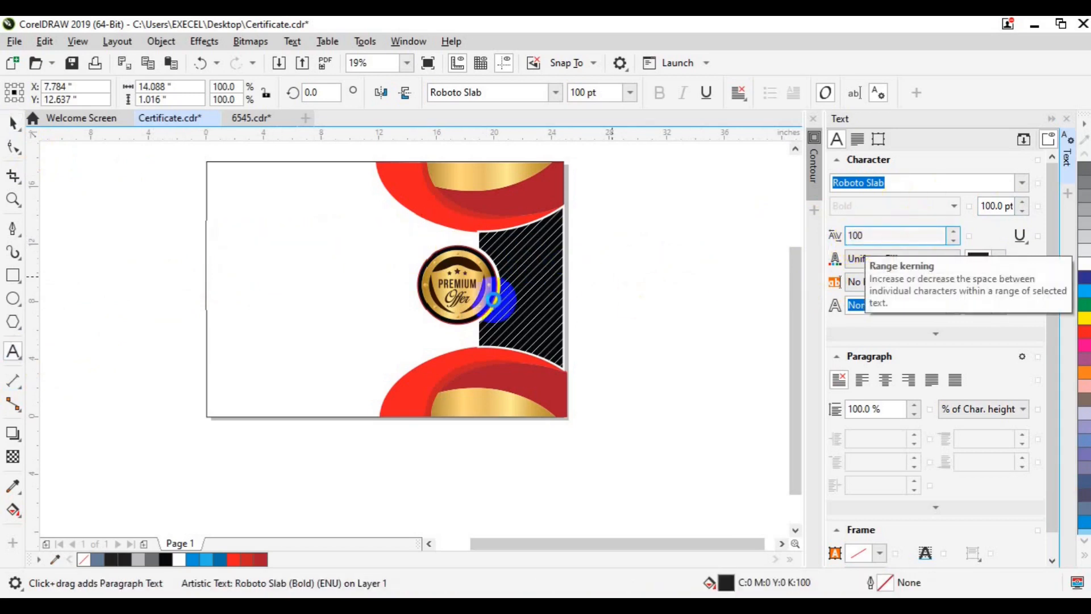
pyautogui.click(860, 235)
pyautogui.write('80')
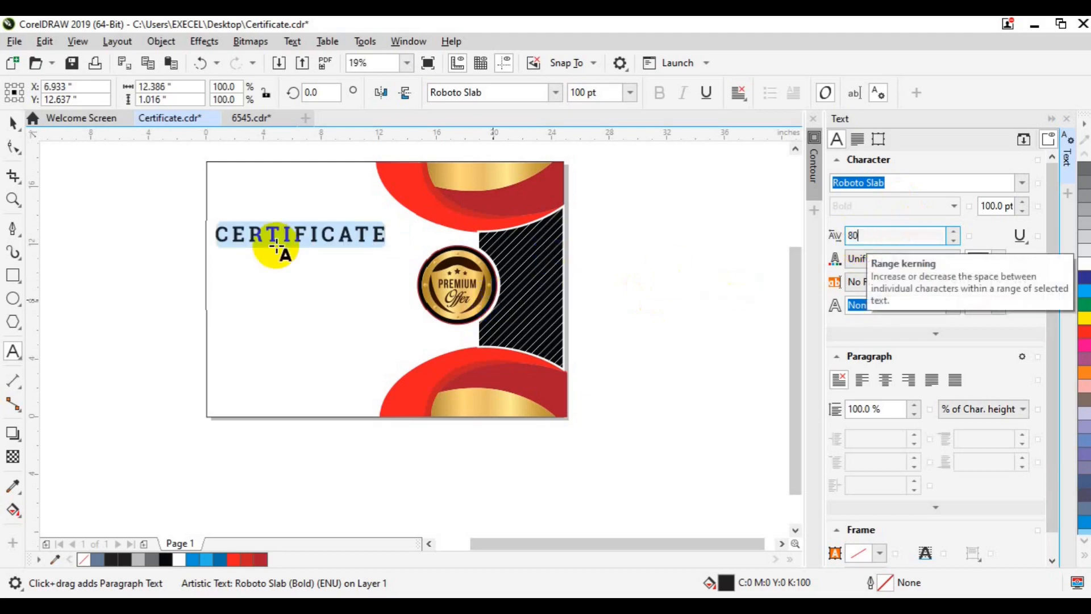
pyautogui.click(859, 235)
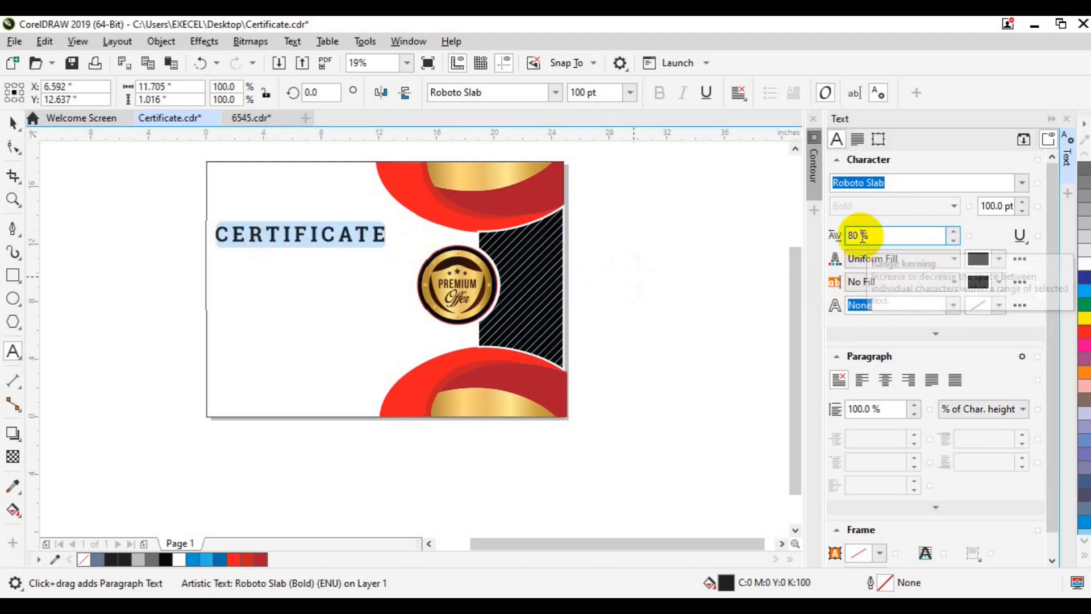
pyautogui.write('70')
pyautogui.press('Return')
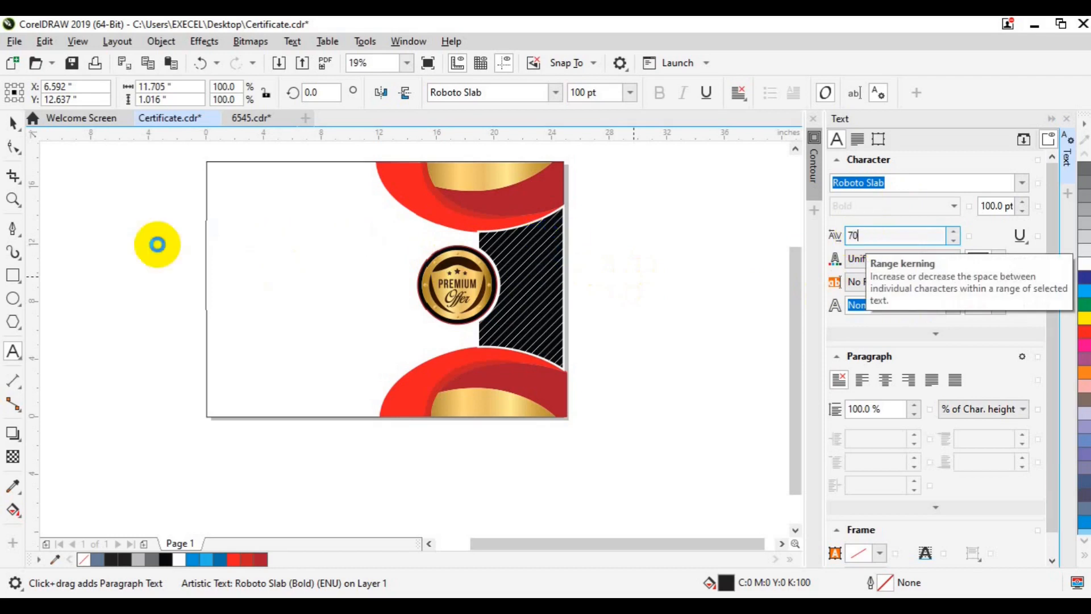
pyautogui.click(13, 124)
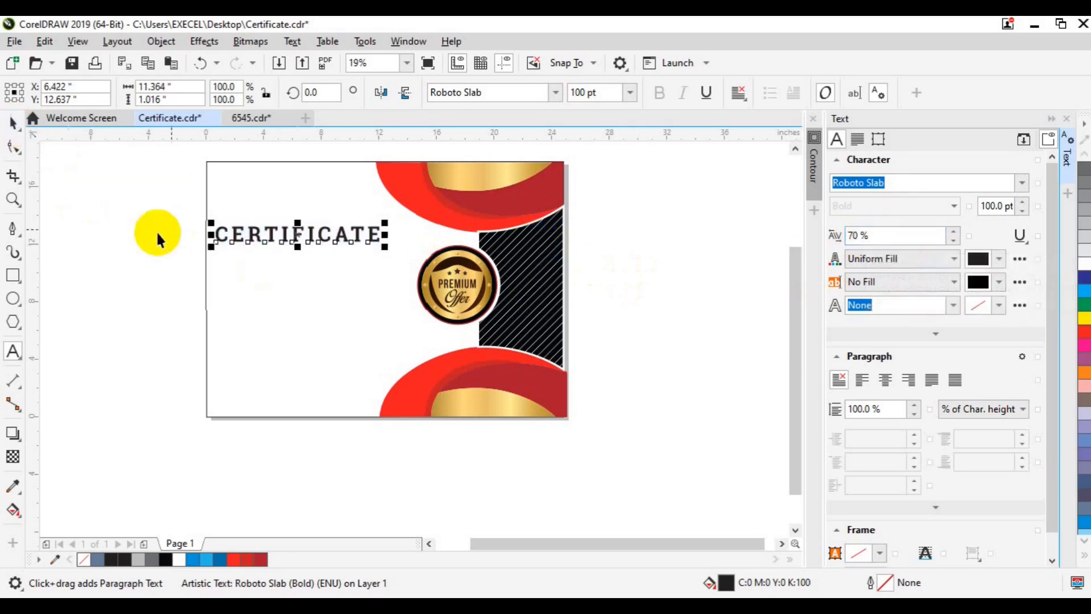
pyautogui.click(13, 351)
pyautogui.press('Return')
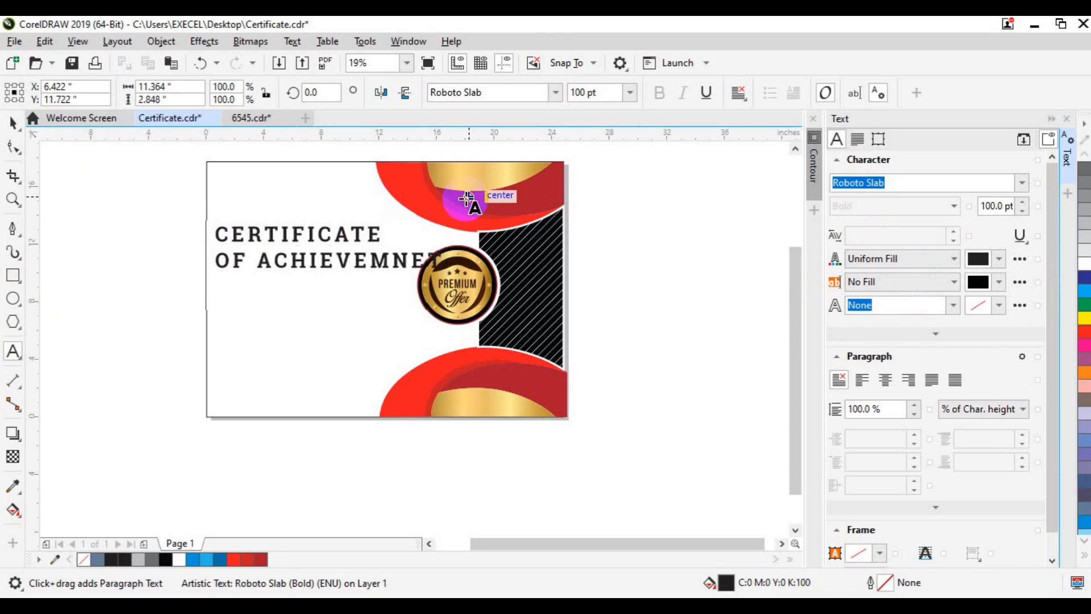
# Make the second line 'OF ACHIEVEMNET' 50 pt regular Roboto, without bold.
pyautogui.hotkey('shift', 'Home')
pyautogui.click(583, 94)
pyautogui.doubleClick(583, 94)
pyautogui.write('50')
pyautogui.press('Return')
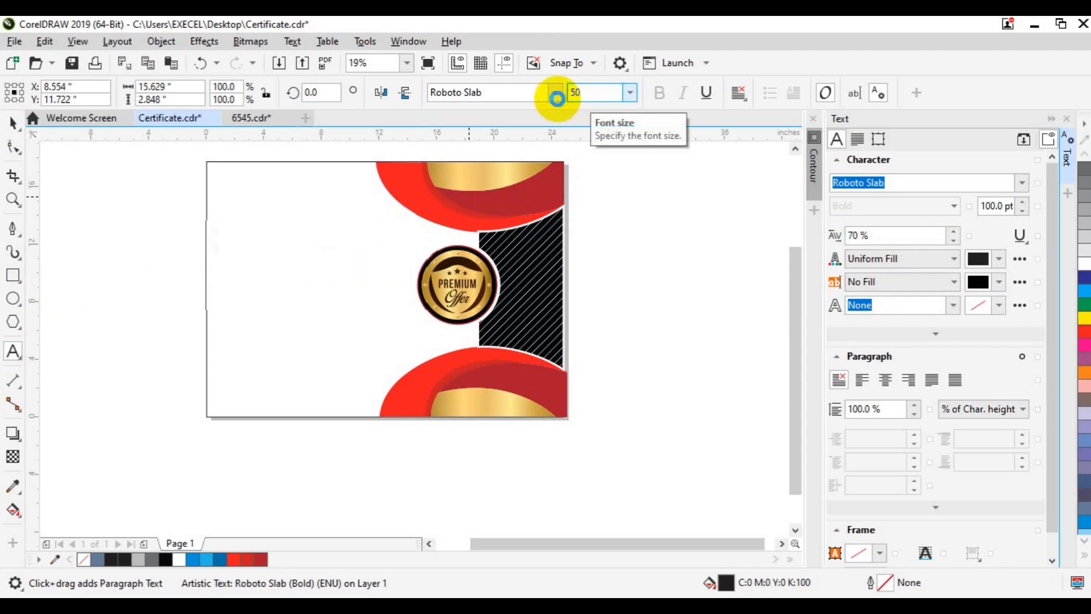
pyautogui.click(556, 94)
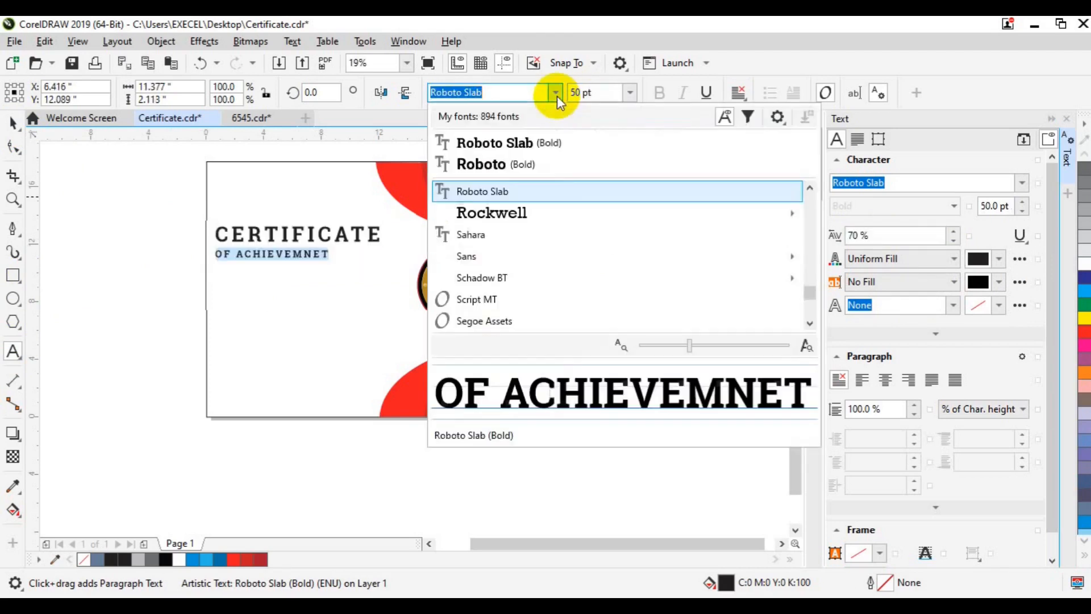
pyautogui.click(535, 161)
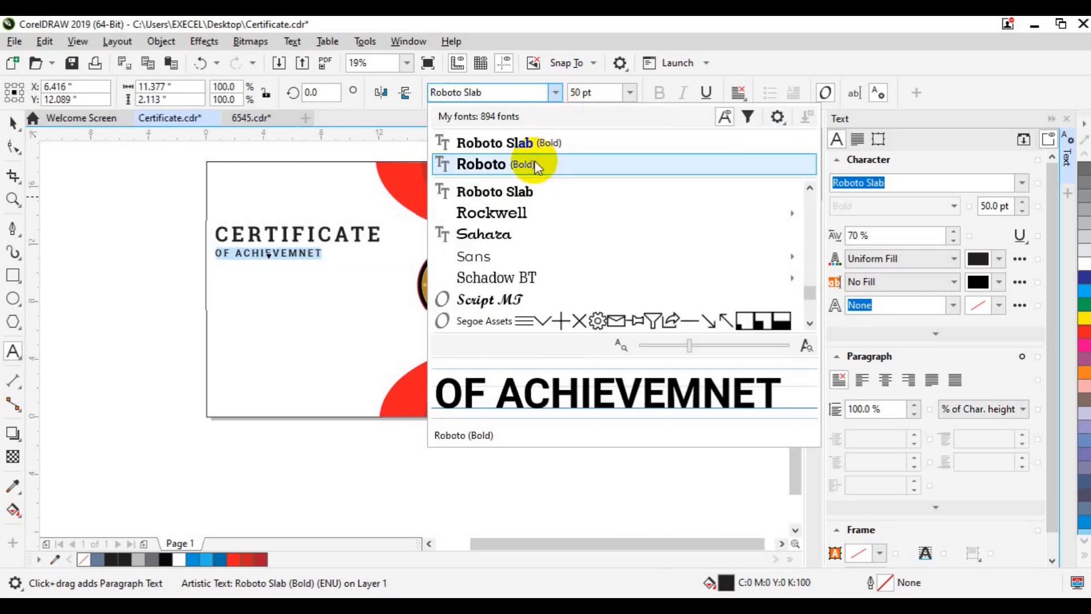
pyautogui.press('Escape')
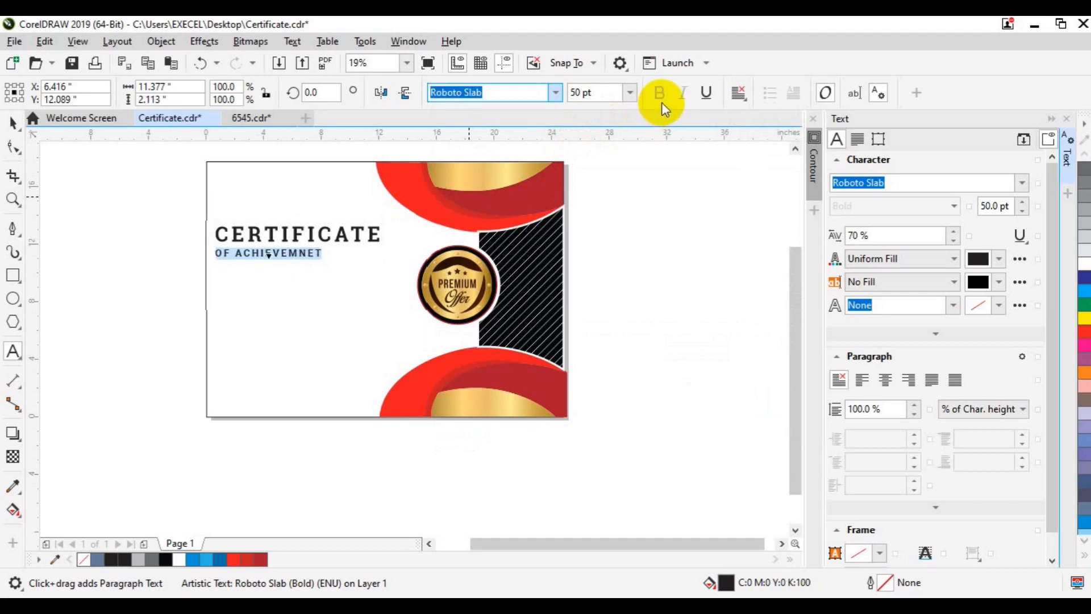
pyautogui.click(661, 102)
# Centre both title lines, nudge the title block into place, and close the Text docker.
pyautogui.click(265, 235)
pyautogui.hotkey('ctrl', 'a')
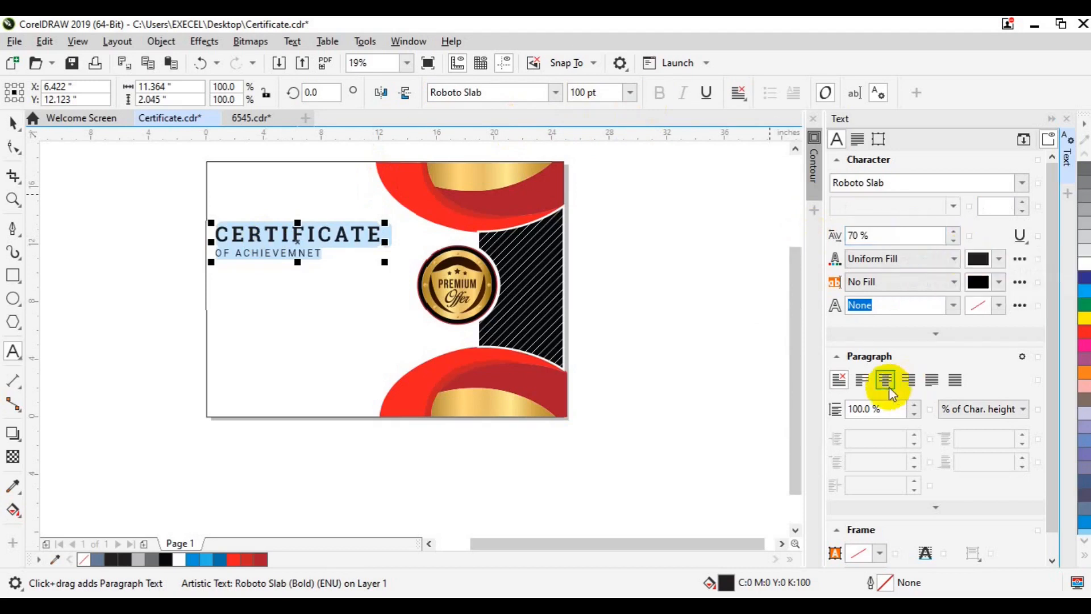
pyautogui.click(882, 381)
pyautogui.click(12, 132)
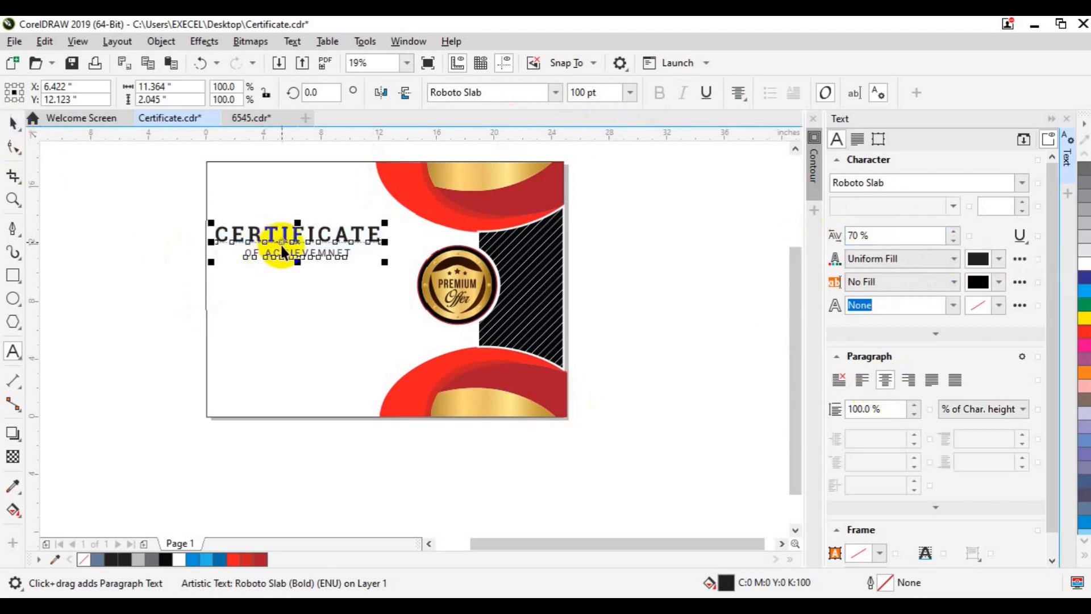
pyautogui.moveTo(298, 242); pyautogui.dragTo(311, 234)
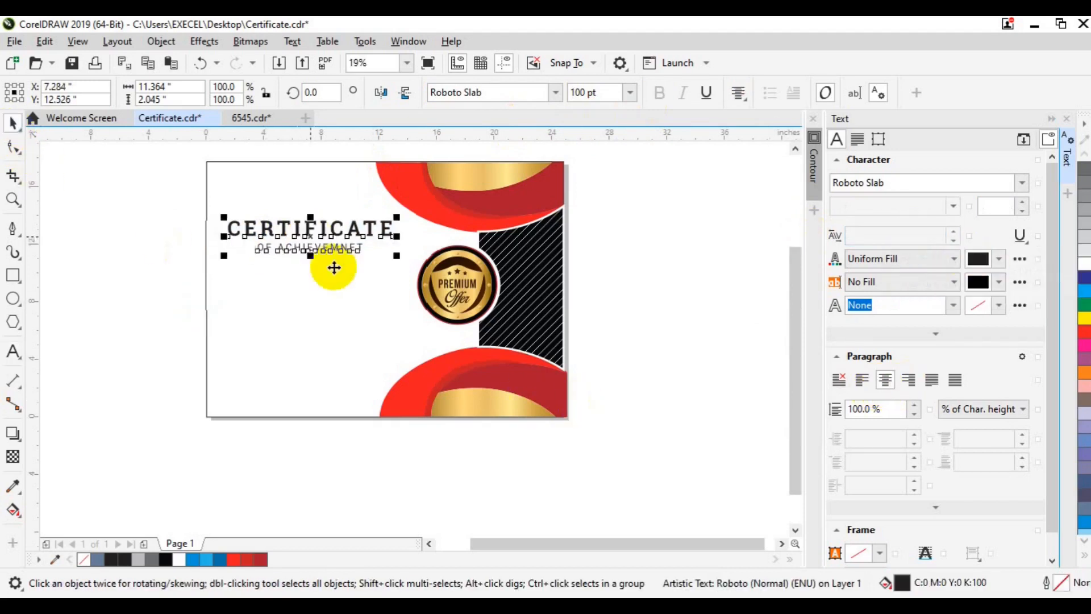
pyautogui.click(752, 334)
pyautogui.hotkey('ctrl', 't')
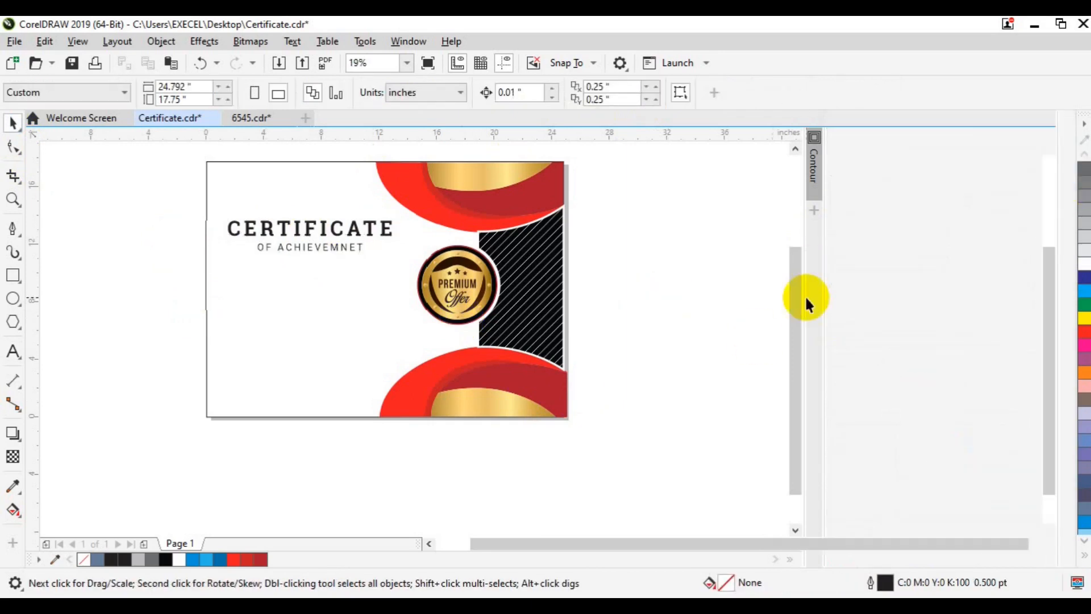
pyautogui.scroll(2, 581, 441)
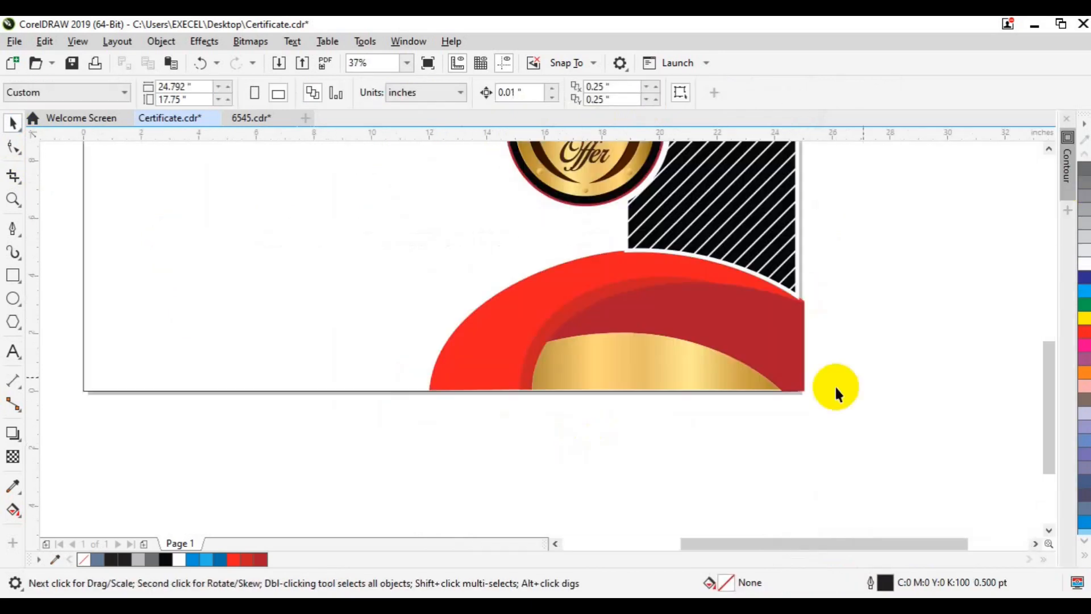
pyautogui.moveTo(1050, 377); pyautogui.dragTo(1035, 301)
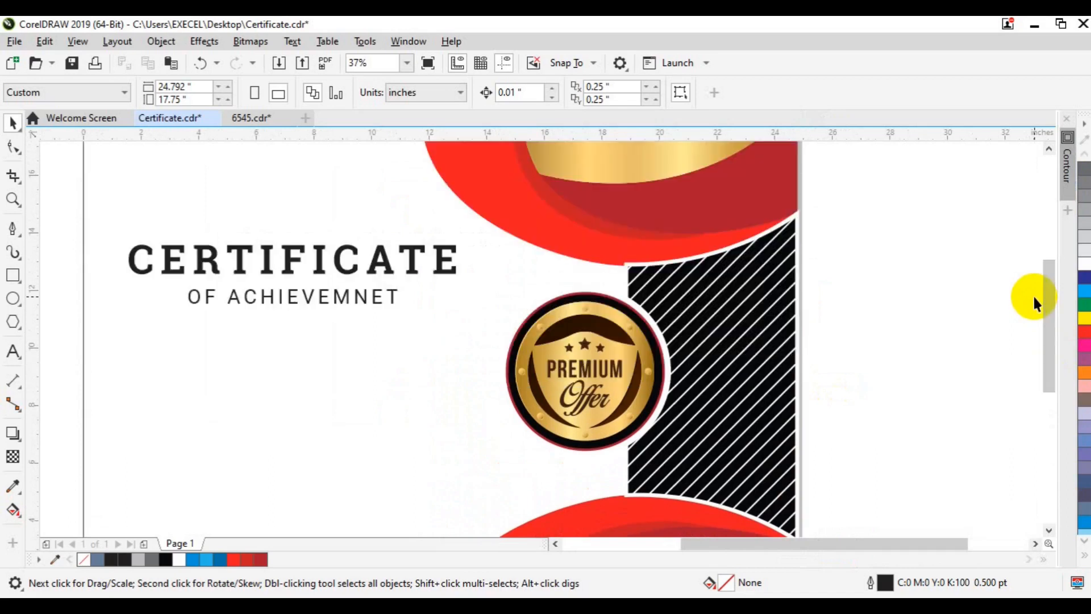
# Draw a thin red bar with no outline below the title.
pyautogui.click(12, 275)
pyautogui.moveTo(172, 337)
pyautogui.mouseDown()
pyautogui.moveTo(410, 347)
pyautogui.moveTo(446, 362)
pyautogui.mouseUp()
pyautogui.click(234, 560)
pyautogui.rightClick(84, 559)
# Place a copy of the OF ACHIEVEMNET text on the red bar, in front of it.
pyautogui.click(13, 122)
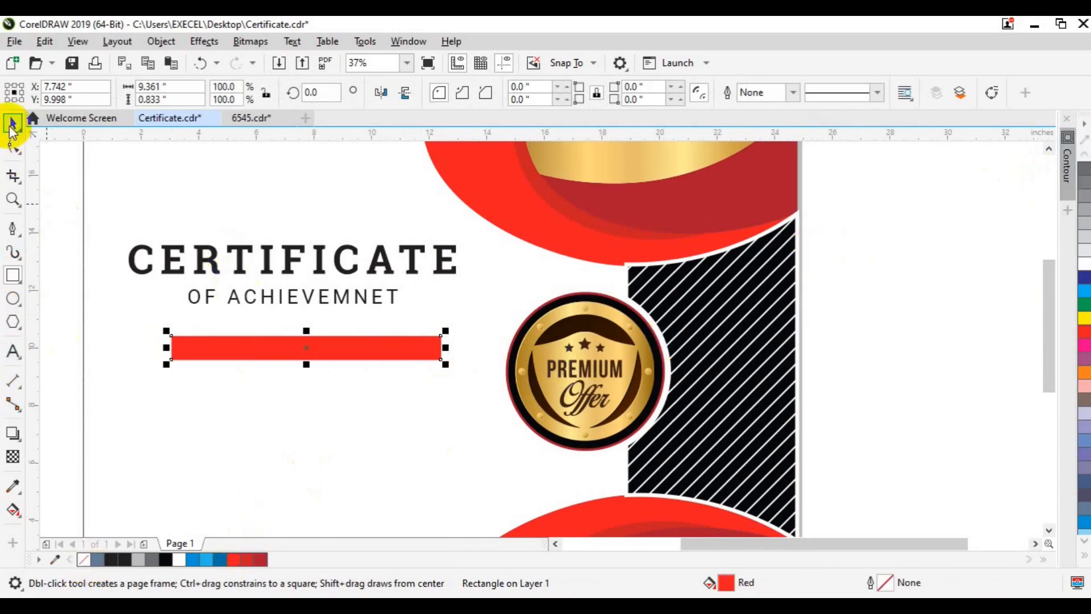
pyautogui.click(214, 294)
pyautogui.moveTo(214, 307); pyautogui.dragTo(238, 364)
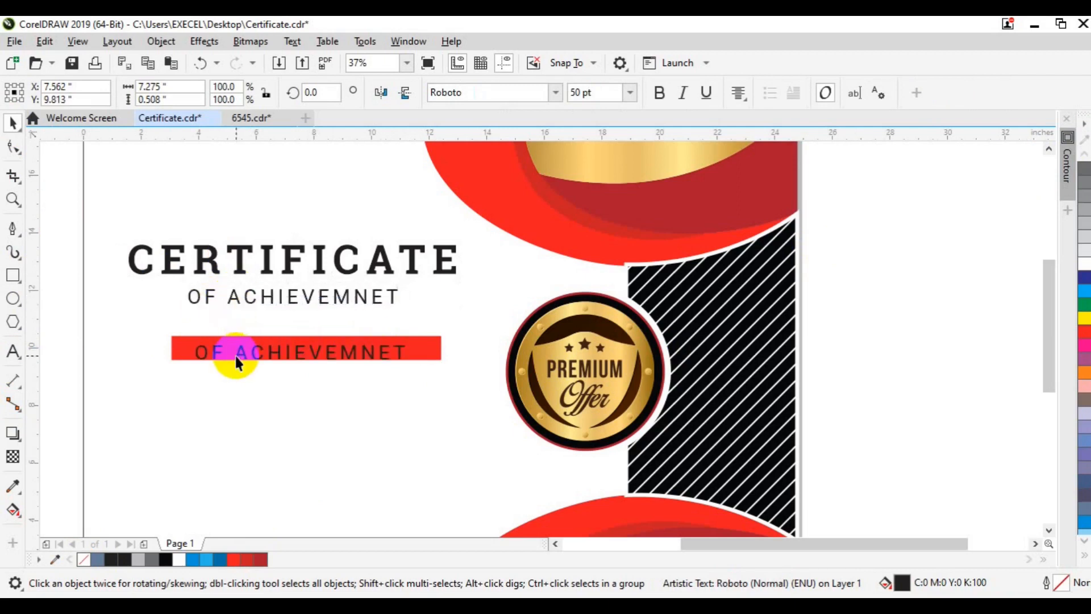
pyautogui.rightClick(298, 349)
pyautogui.moveTo(340, 354)
pyautogui.click(587, 358)
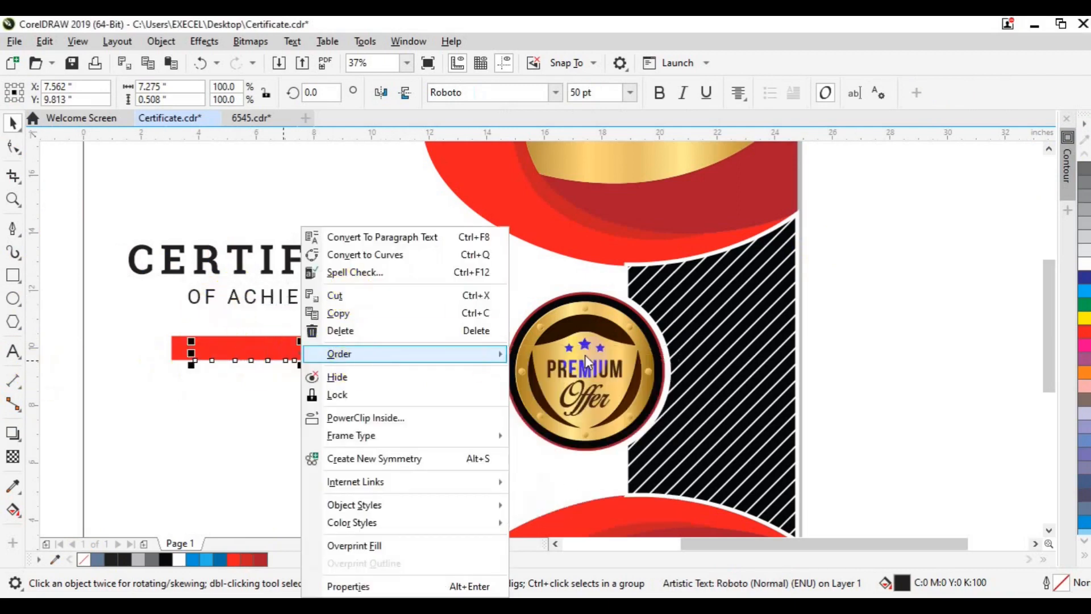
# Retype the copy as 'PRODULY PRESENTED TO' and correct it to PROUDLY via spelling suggestions.
pyautogui.click(12, 348)
pyautogui.hotkey('ctrl', 'a')
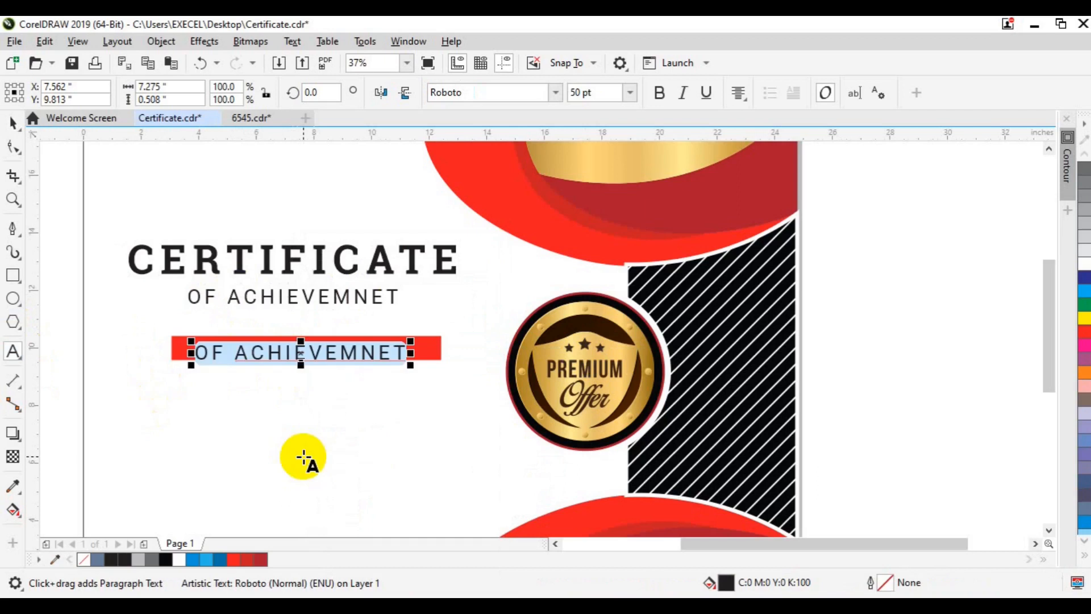
pyautogui.write('PRODULY PRESENTED TO')
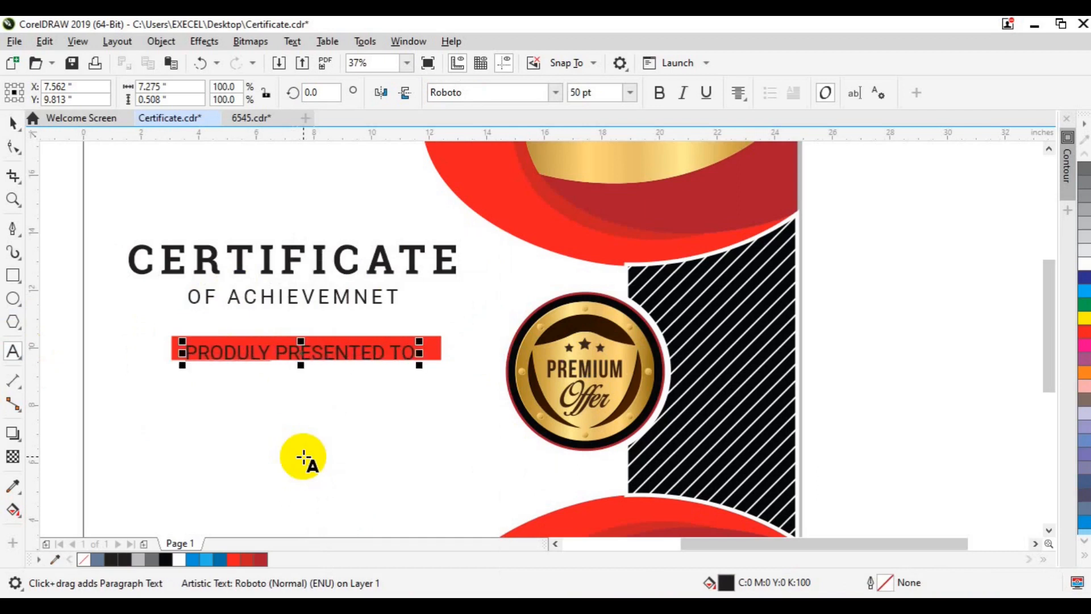
pyautogui.moveTo(219, 354); pyautogui.dragTo(242, 373)
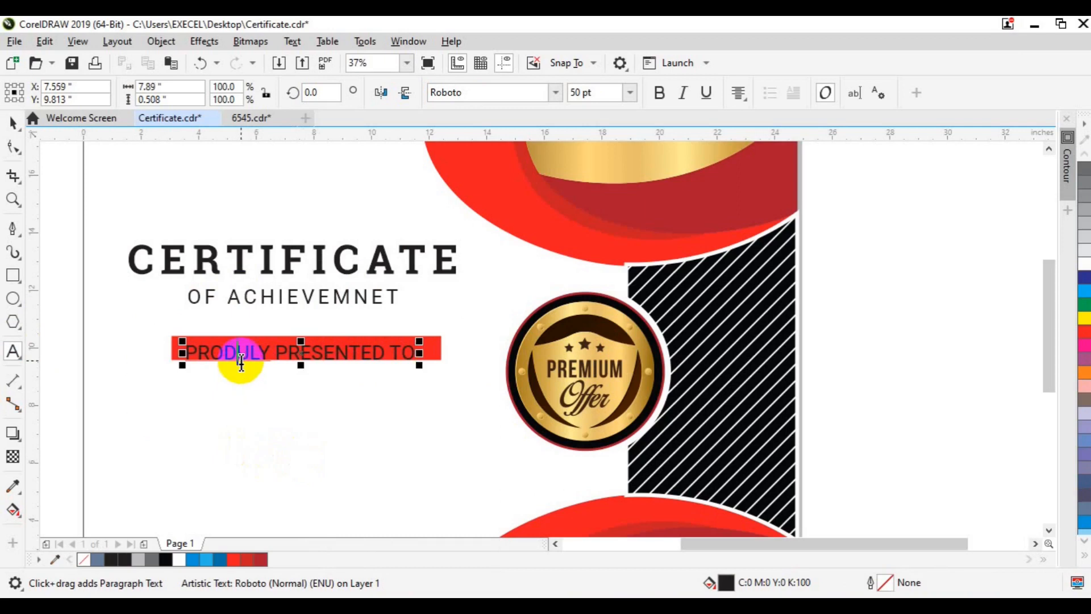
pyautogui.rightClick(241, 362)
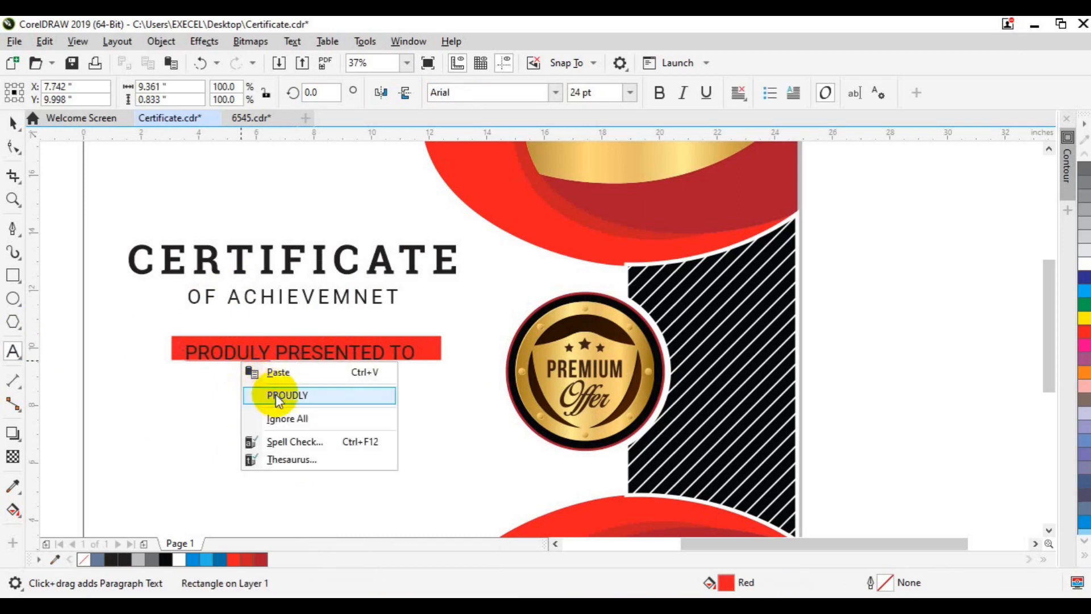
pyautogui.click(275, 394)
# Set the banner text size to 40 pt.
pyautogui.click(256, 358)
pyautogui.tripleClick(256, 362)
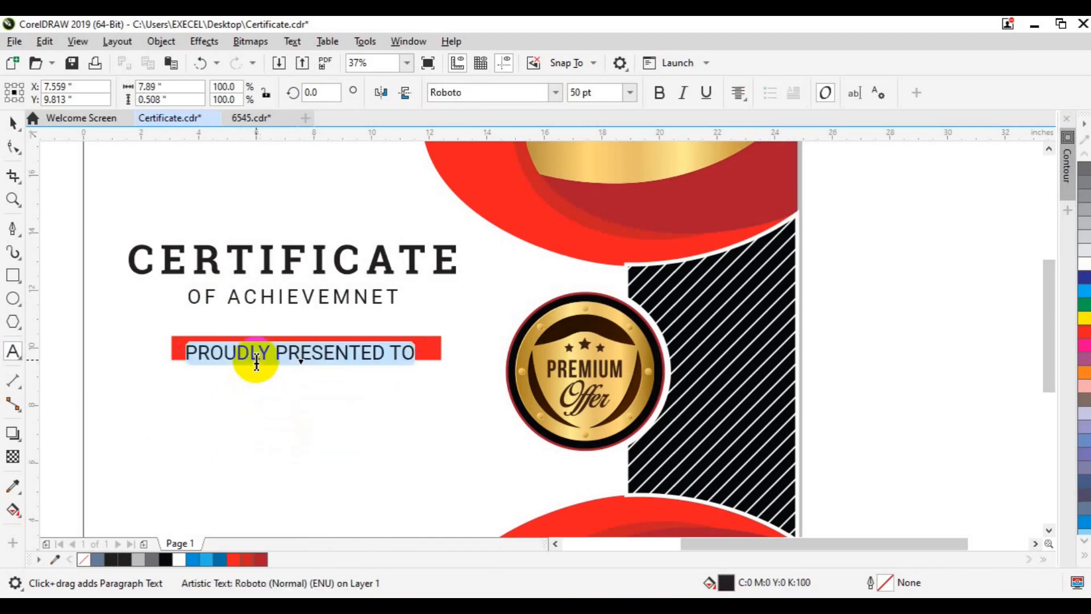
pyautogui.click(581, 92)
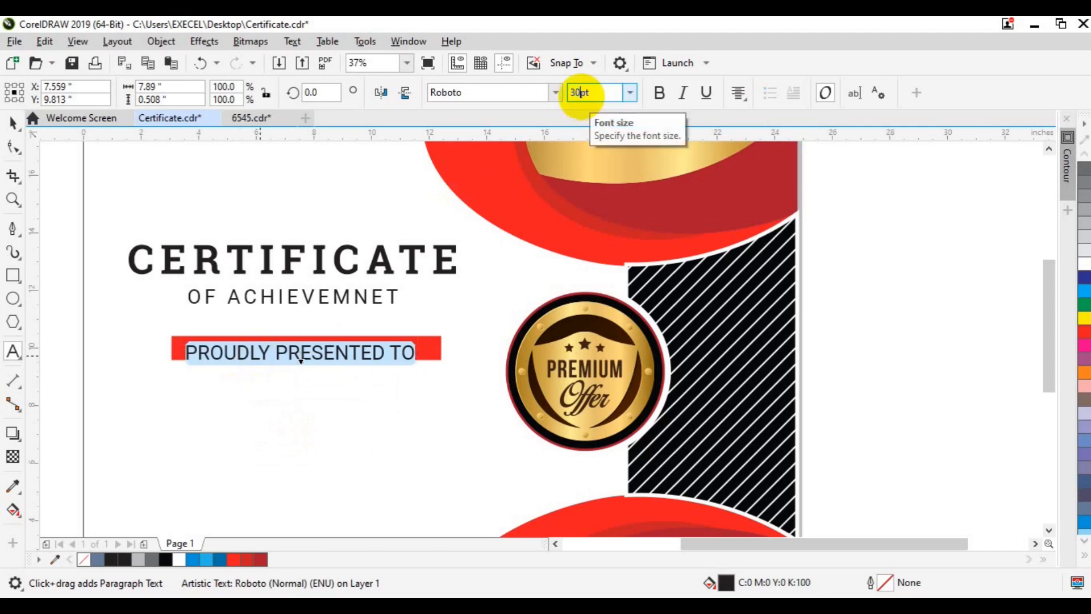
pyautogui.click(451, 158)
pyautogui.click(579, 94)
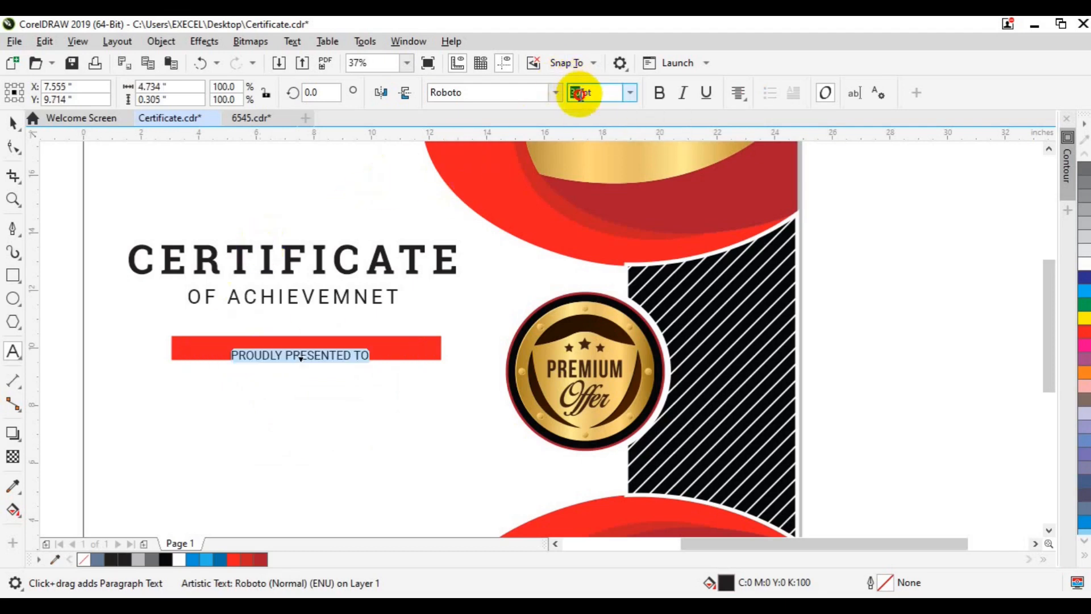
pyautogui.write('40')
pyautogui.press('Return')
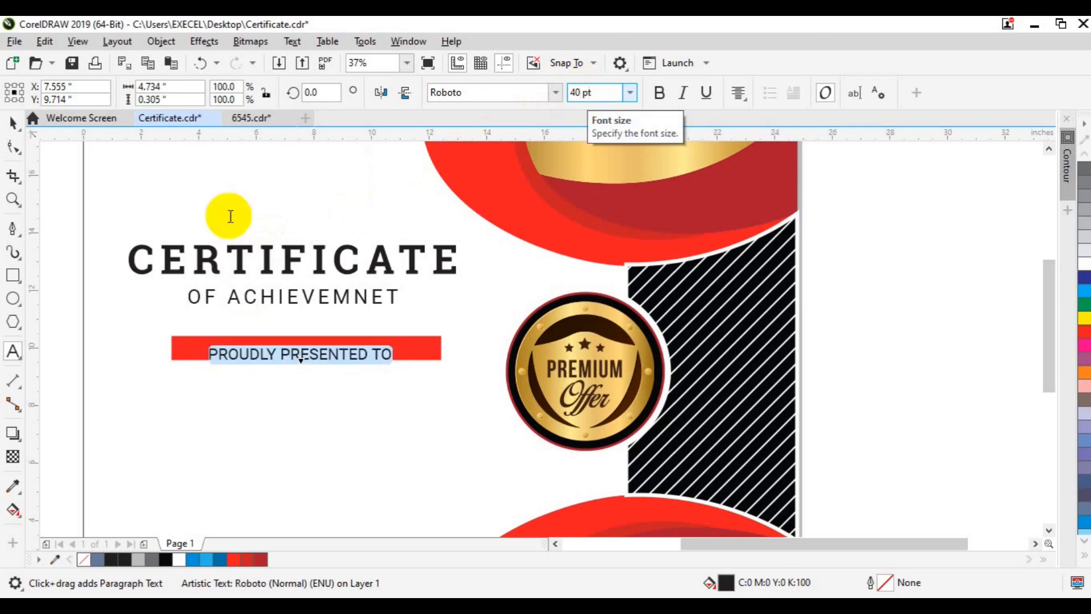
# Centre the banner text on the red bar and make it white.
pyautogui.click(13, 123)
pyautogui.keyDown('shift'); pyautogui.click(408, 353); pyautogui.keyUp('shift')
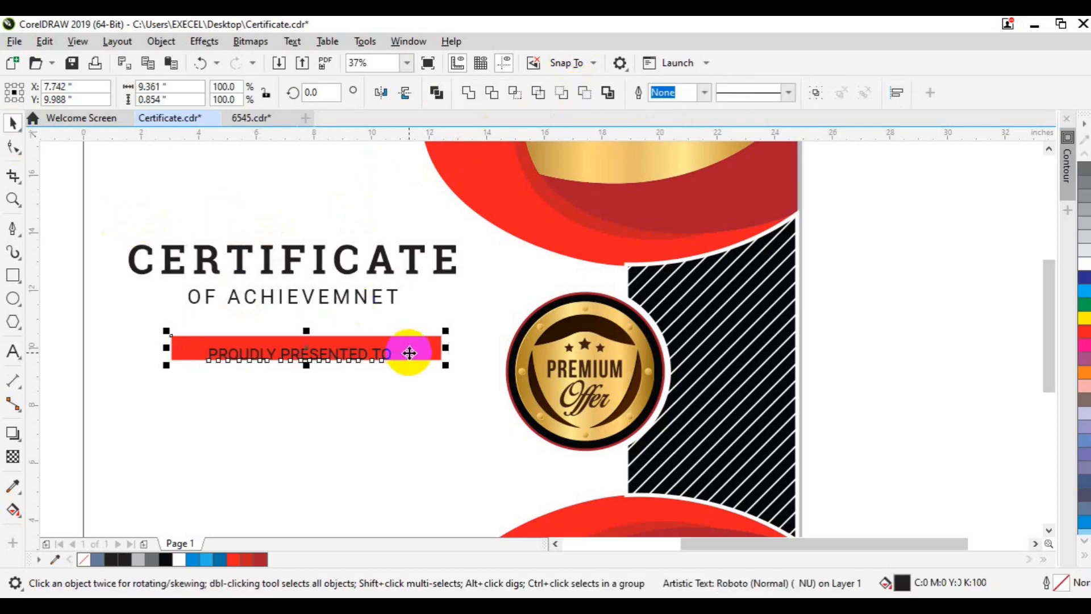
pyautogui.press('c')
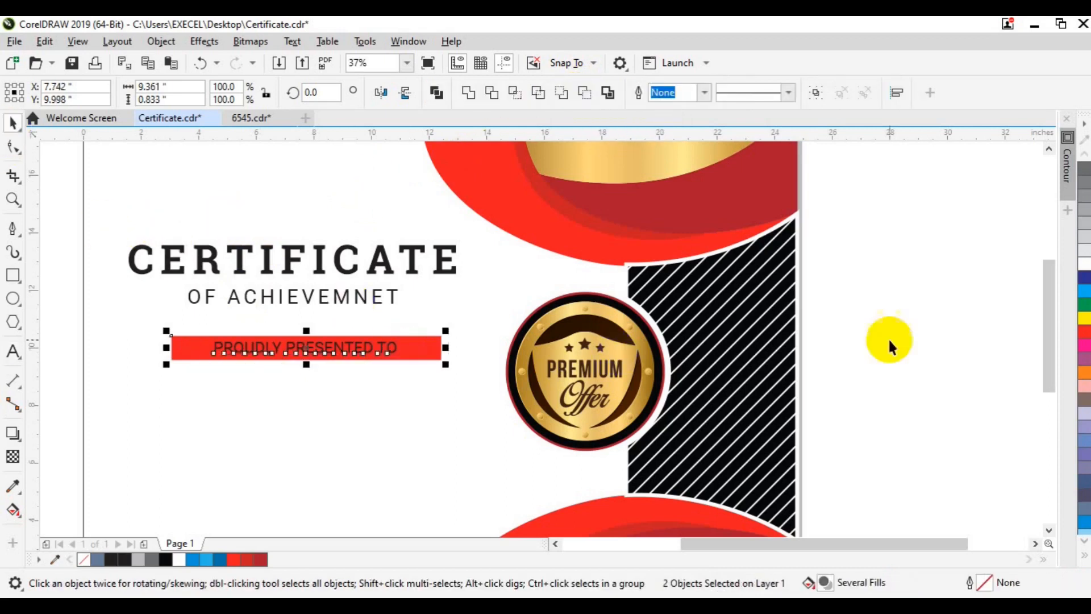
pyautogui.press('Escape')
pyautogui.click(378, 344)
pyautogui.click(177, 560)
pyautogui.click(56, 367)
# Shift the title and banner slightly left, save the file, and ungroup the banner.
pyautogui.scroll(-2, 56, 367)
pyautogui.click(555, 544)
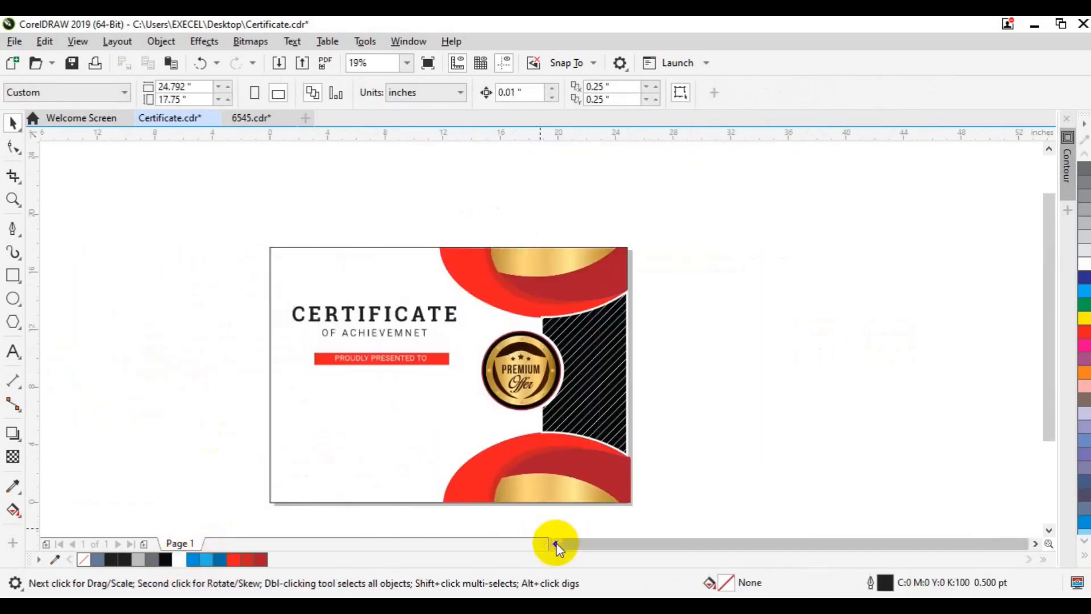
pyautogui.moveTo(465, 373)
pyautogui.mouseDown()
pyautogui.moveTo(292, 400)
pyautogui.moveTo(225, 369)
pyautogui.moveTo(463, 377)
pyautogui.mouseUp()
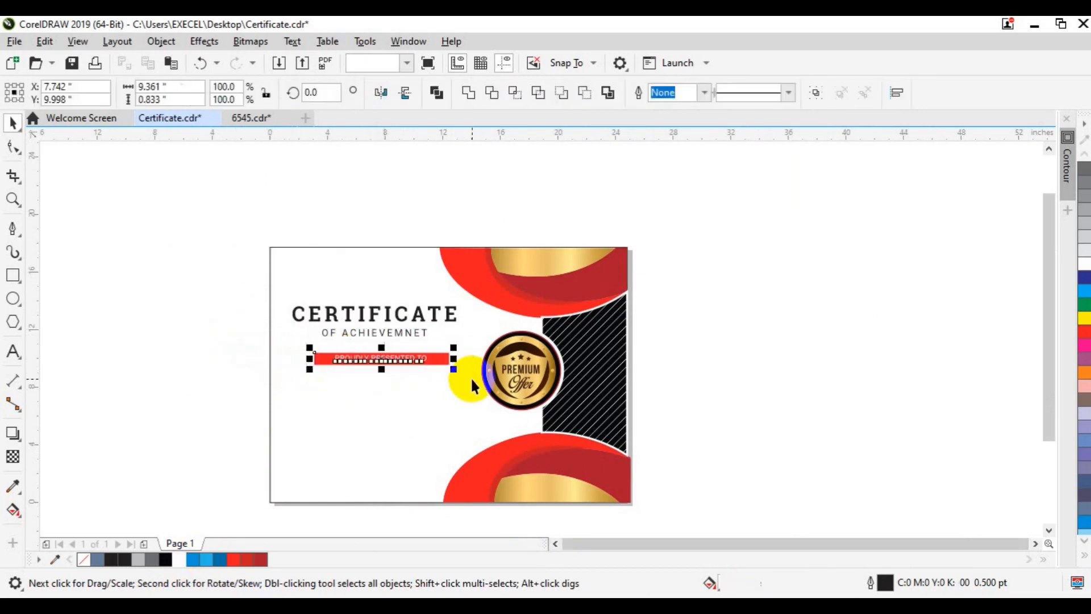
pyautogui.moveTo(220, 270); pyautogui.dragTo(472, 340)
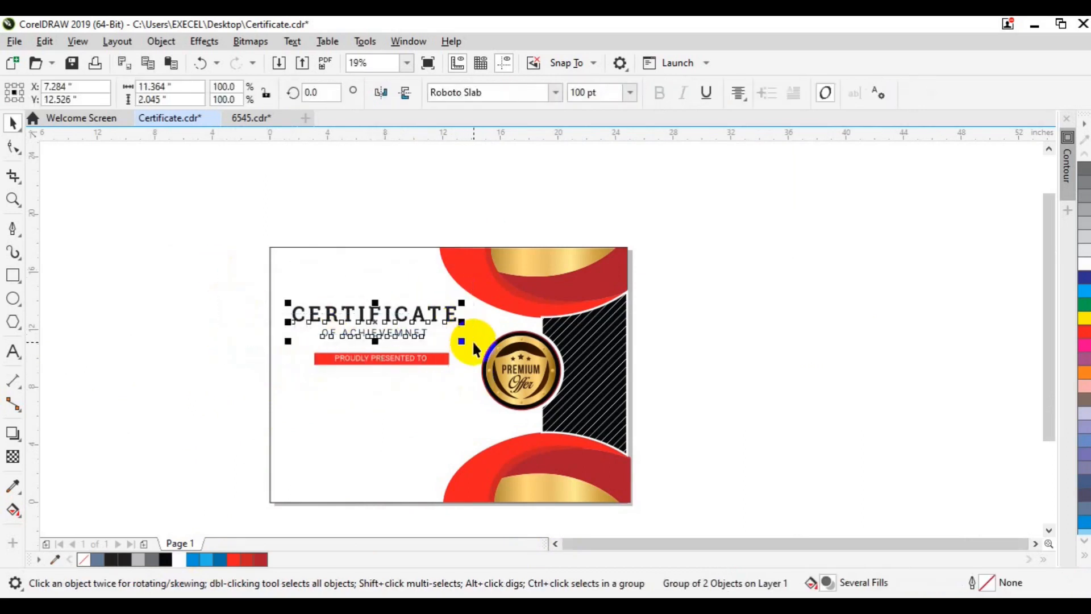
pyautogui.keyDown('shift'); pyautogui.click(406, 362); pyautogui.keyUp('shift')
pyautogui.moveTo(407, 361); pyautogui.dragTo(395, 352)
pyautogui.click(438, 353)
pyautogui.click(341, 349)
pyautogui.hotkey('ctrl', 's')
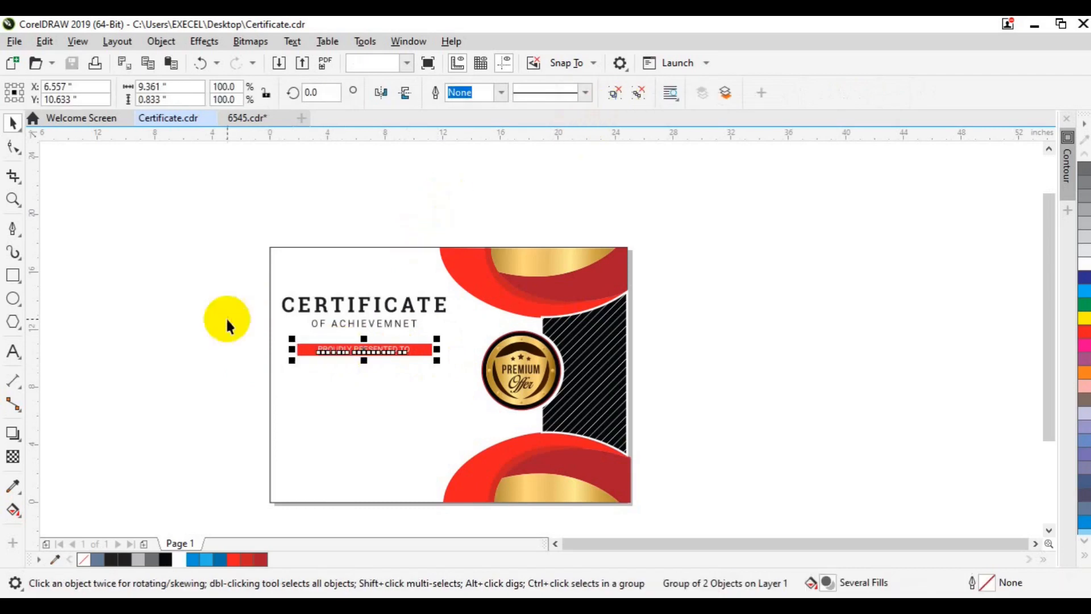
pyautogui.hotkey('ctrl', 'u')
pyautogui.click(332, 349)
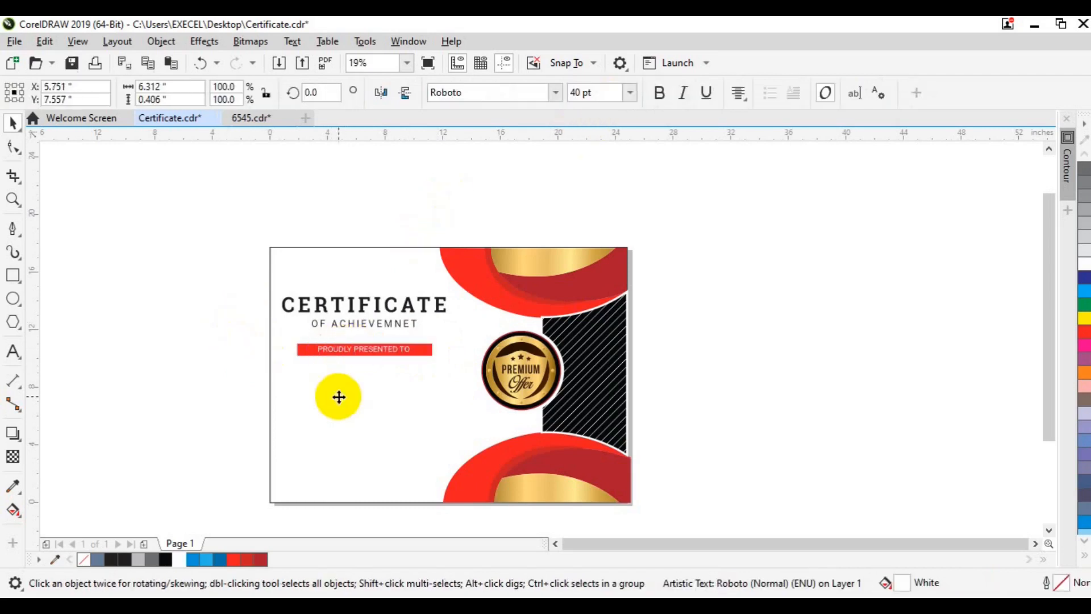
# Turn the copied banner text black and retype it as the recipient's name.
pyautogui.click(162, 562)
pyautogui.click(13, 351)
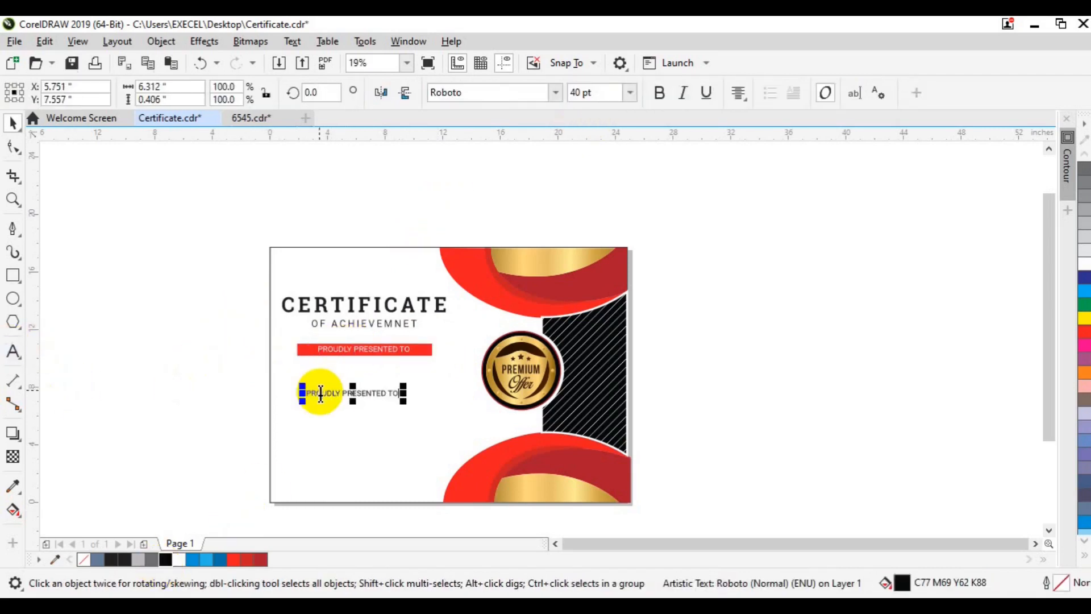
pyautogui.click(321, 394)
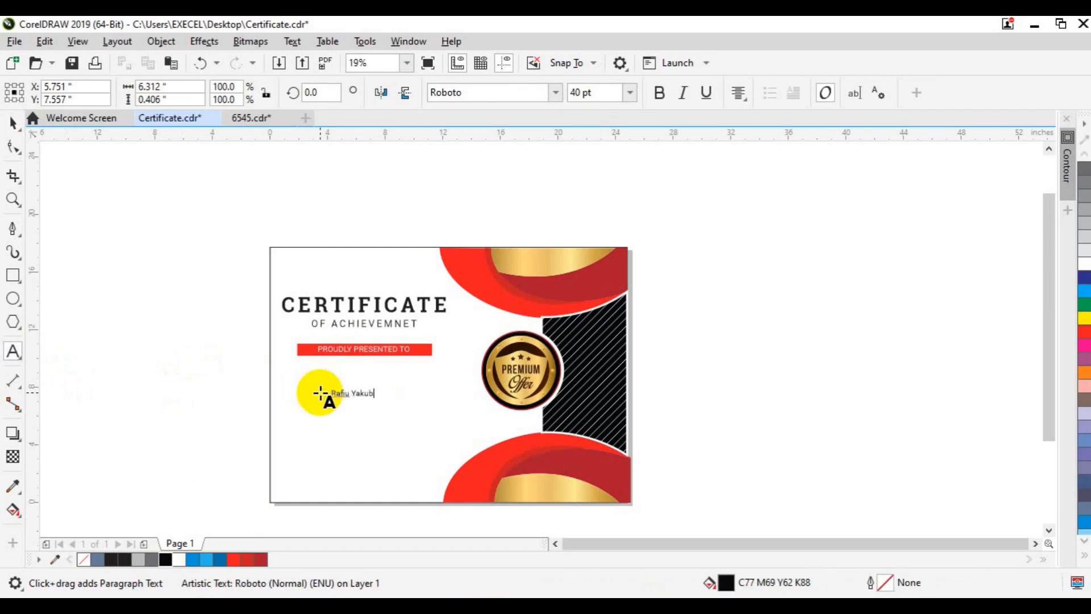
pyautogui.hotkey('ctrl', 'a')
# Set the name in the Sahara script font at 120 pt.
pyautogui.click(629, 92)
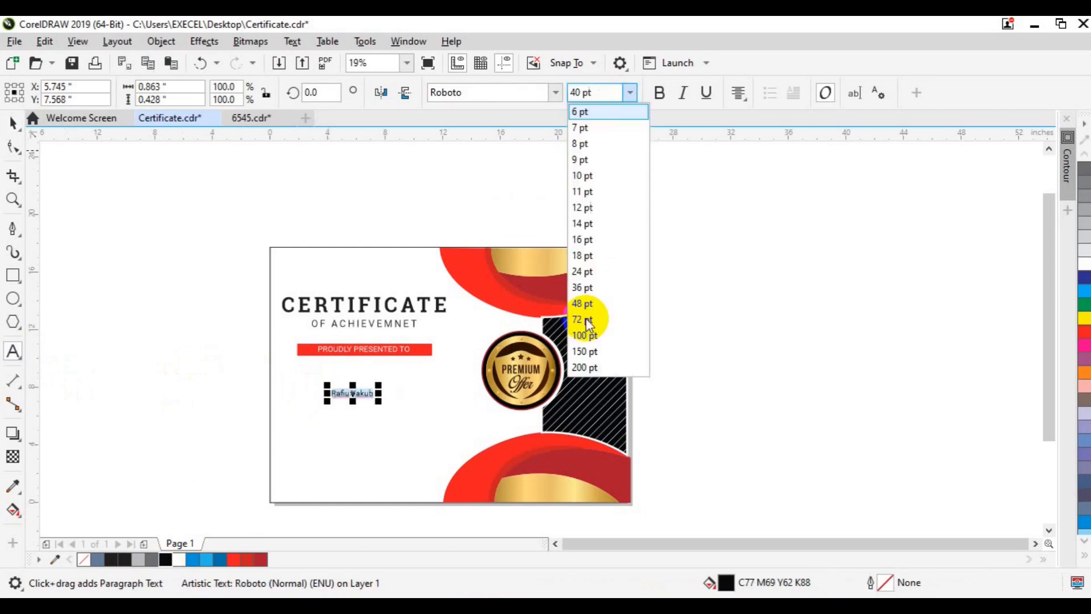
pyautogui.click(631, 93)
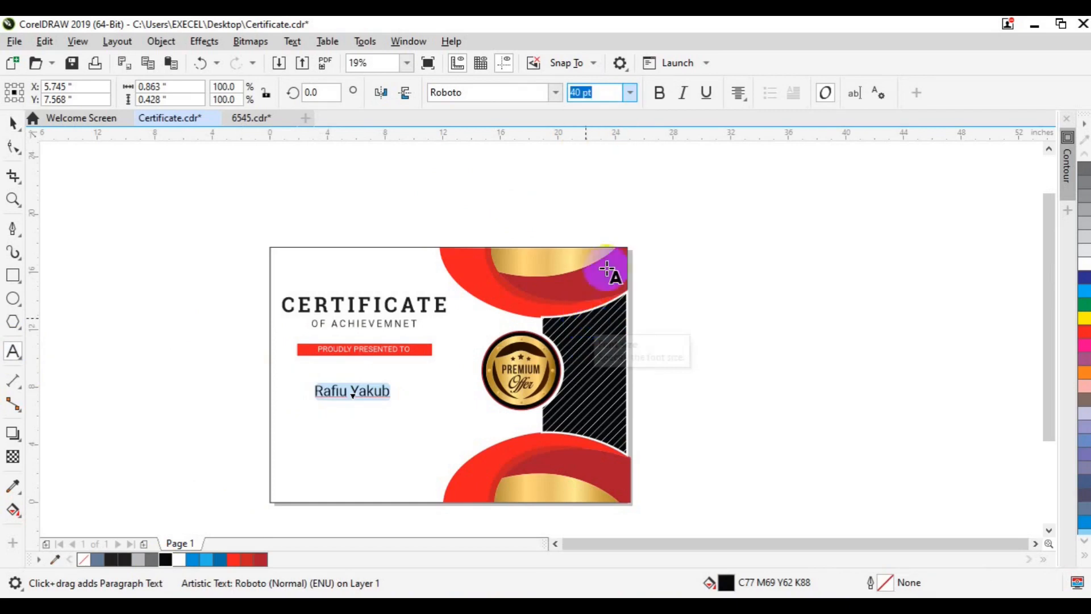
pyautogui.click(630, 94)
pyautogui.click(601, 357)
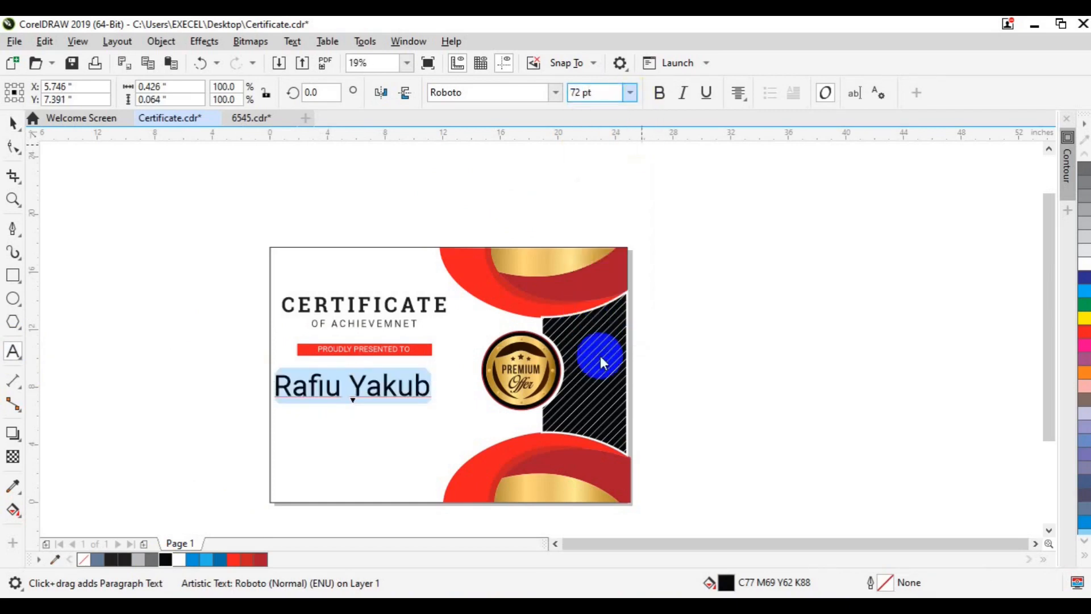
pyautogui.click(555, 94)
pyautogui.click(504, 255)
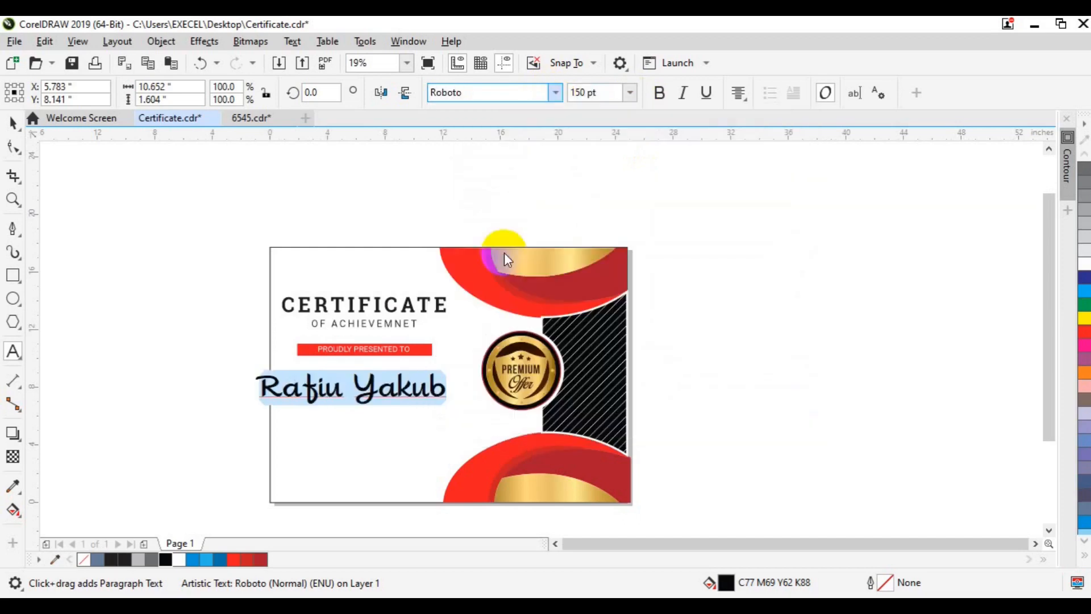
pyautogui.click(581, 92)
pyautogui.write('120')
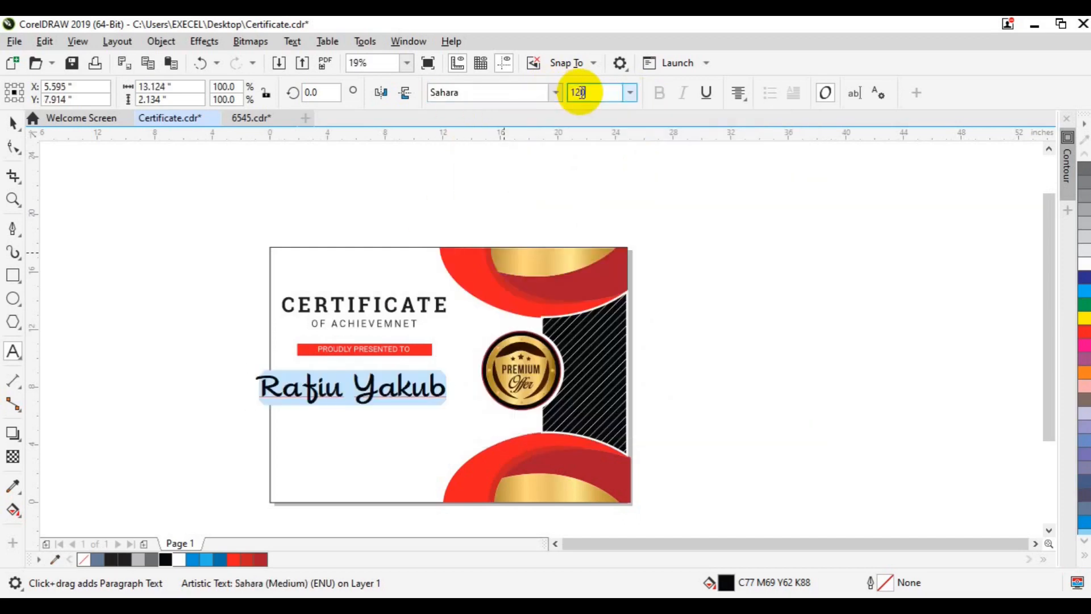
pyautogui.press('Return')
# Move the name up under the banner and enlarge it to 140 pt.
pyautogui.click(10, 124)
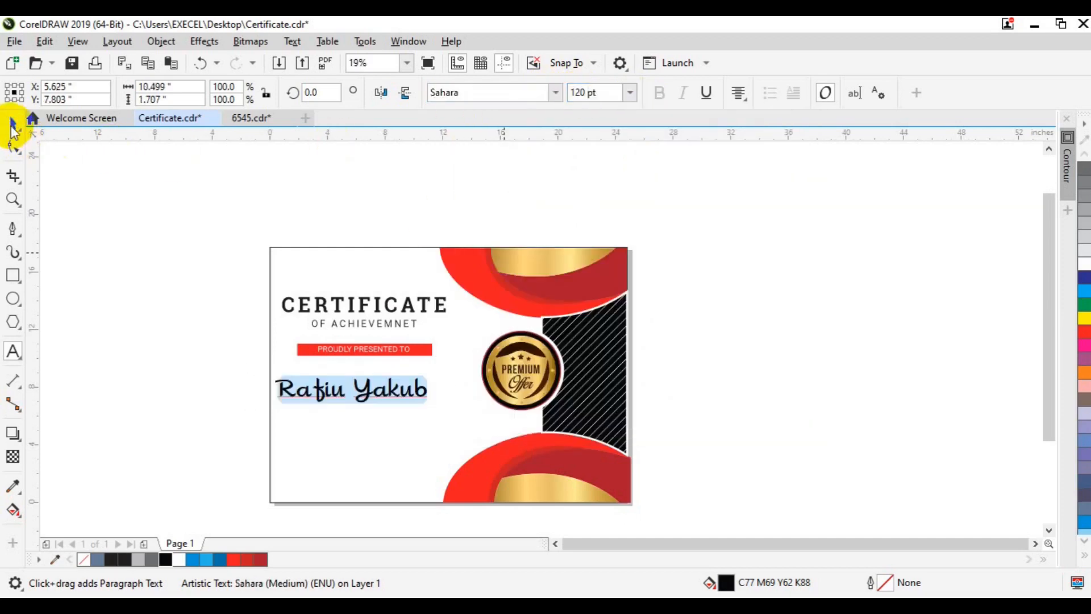
pyautogui.click(387, 348)
pyautogui.moveTo(226, 268); pyautogui.dragTo(480, 363)
pyautogui.click(336, 393)
pyautogui.keyDown('ctrl'); pyautogui.click(336, 392); pyautogui.keyUp('ctrl')
pyautogui.moveTo(335, 392); pyautogui.dragTo(353, 378)
pyautogui.click(578, 92)
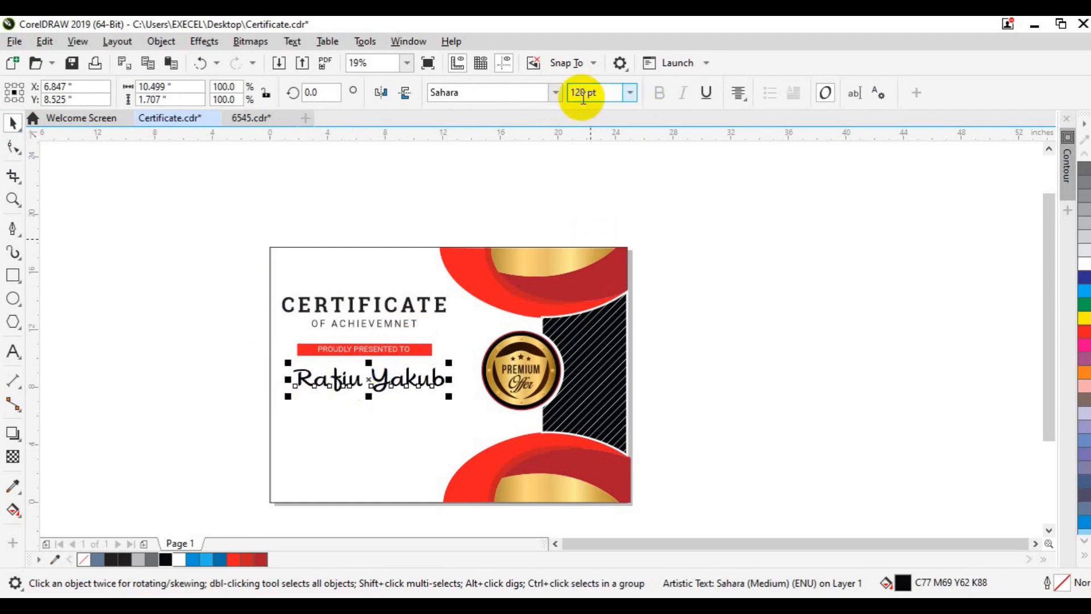
pyautogui.press('Return')
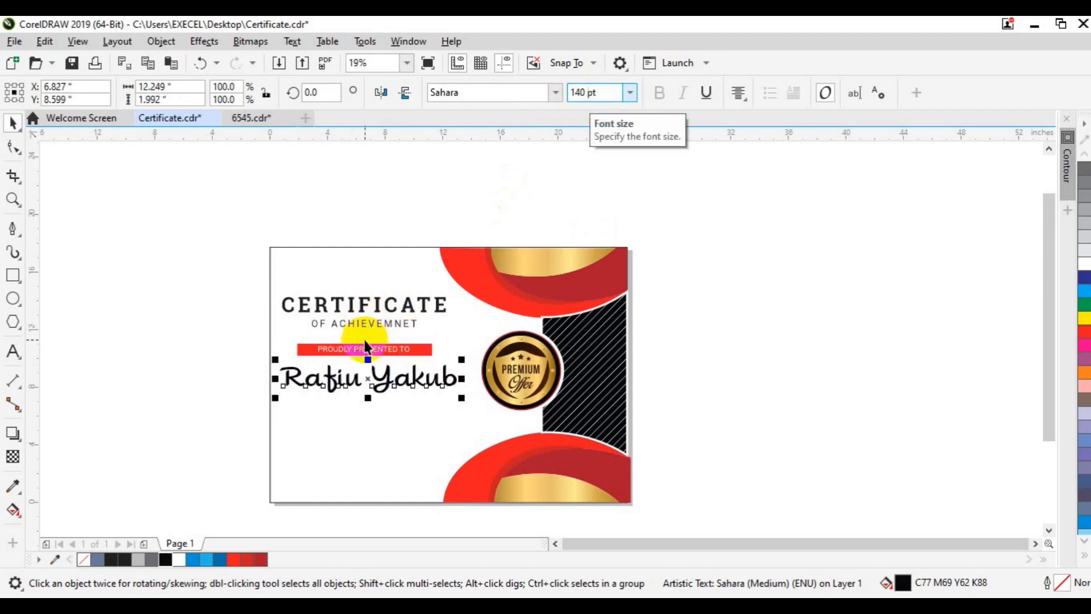
# Centre the title block over the name, resize the name to 150 pt, and nudge the title up.
pyautogui.click(365, 349)
pyautogui.moveTo(214, 252); pyautogui.dragTo(494, 355)
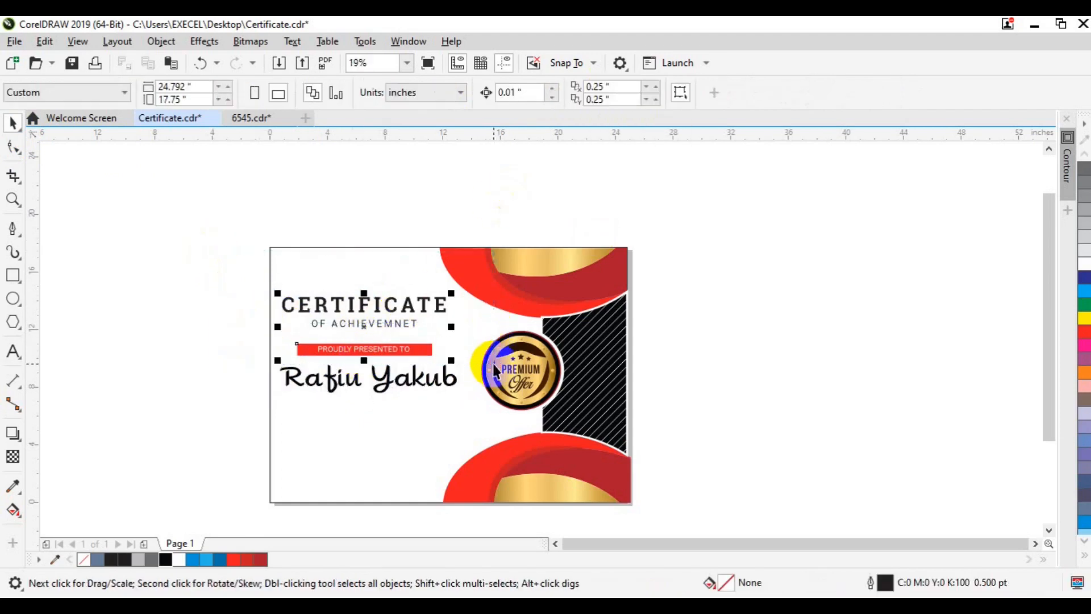
pyautogui.keyDown('shift'); pyautogui.click(422, 381); pyautogui.keyUp('shift')
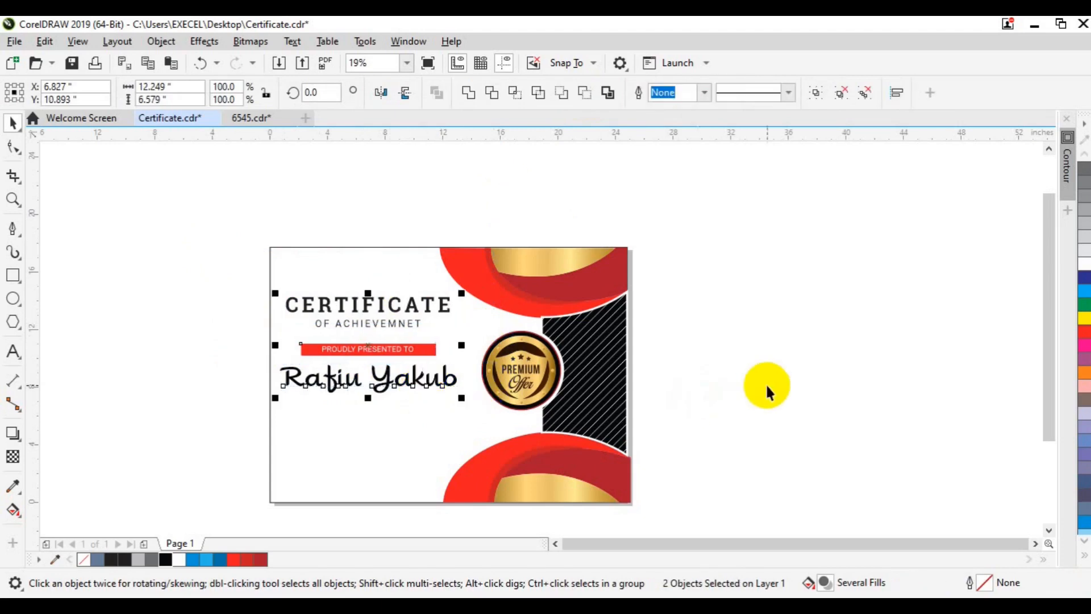
pyautogui.press('c')
pyautogui.click(765, 383)
pyautogui.click(415, 377)
pyautogui.click(583, 94)
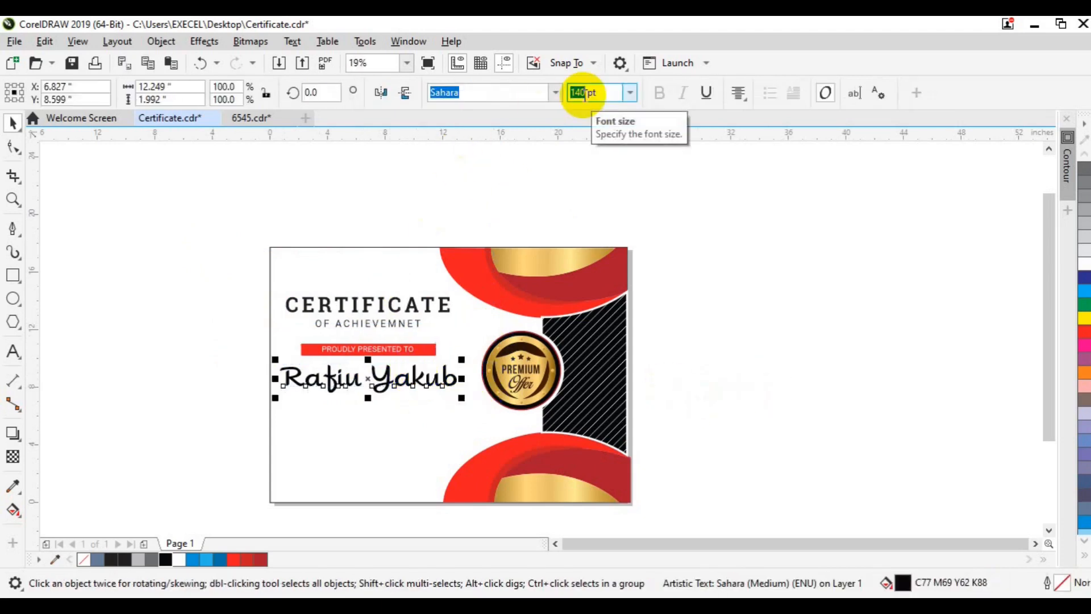
pyautogui.write('150')
pyautogui.press('Return')
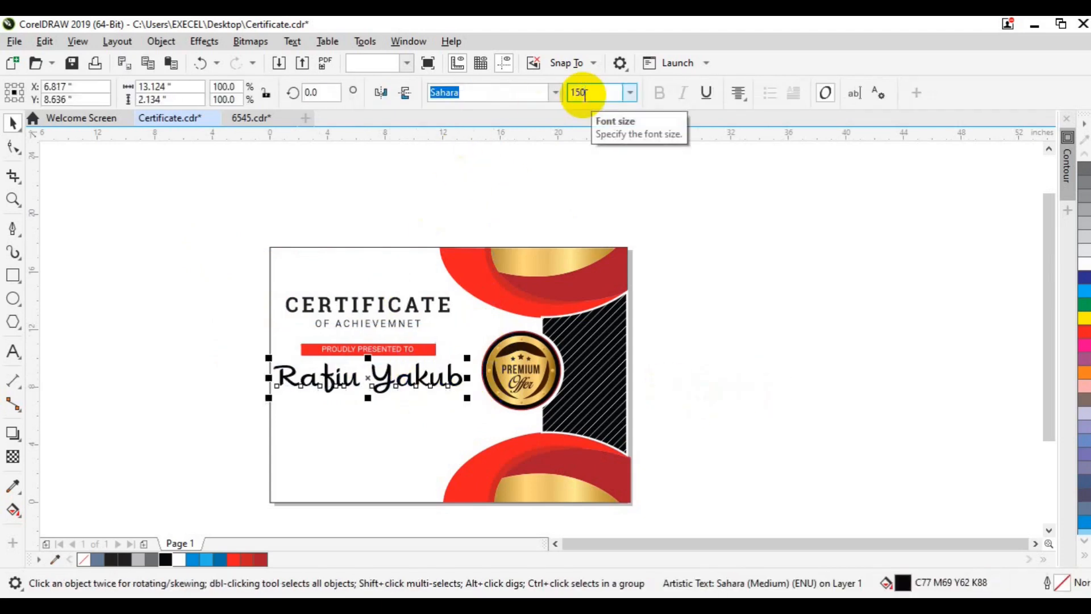
pyautogui.click(350, 347)
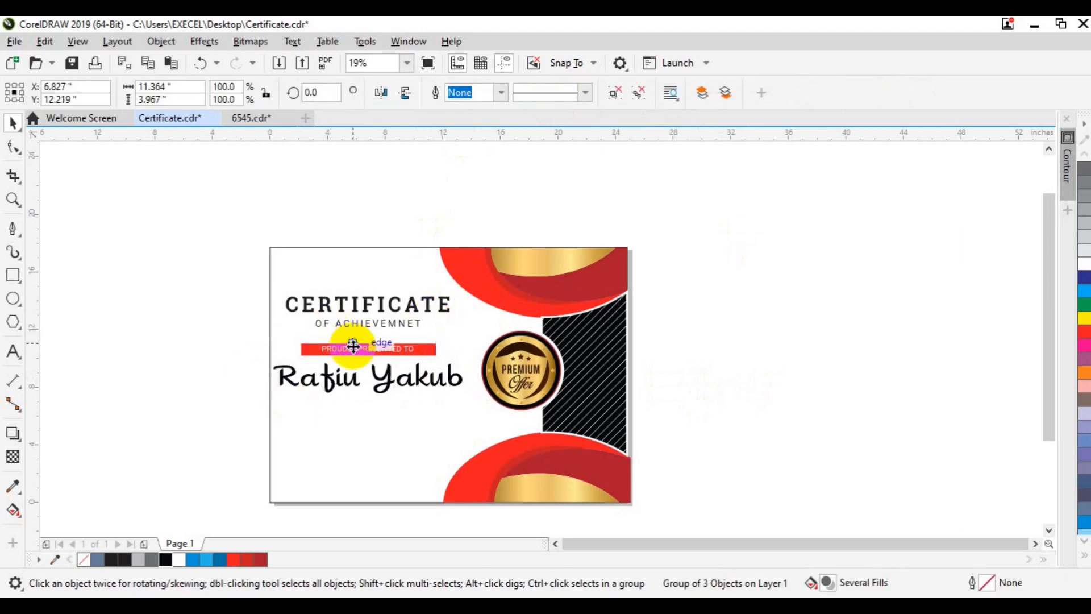
pyautogui.moveTo(352, 345); pyautogui.dragTo(353, 343)
pyautogui.click(220, 414)
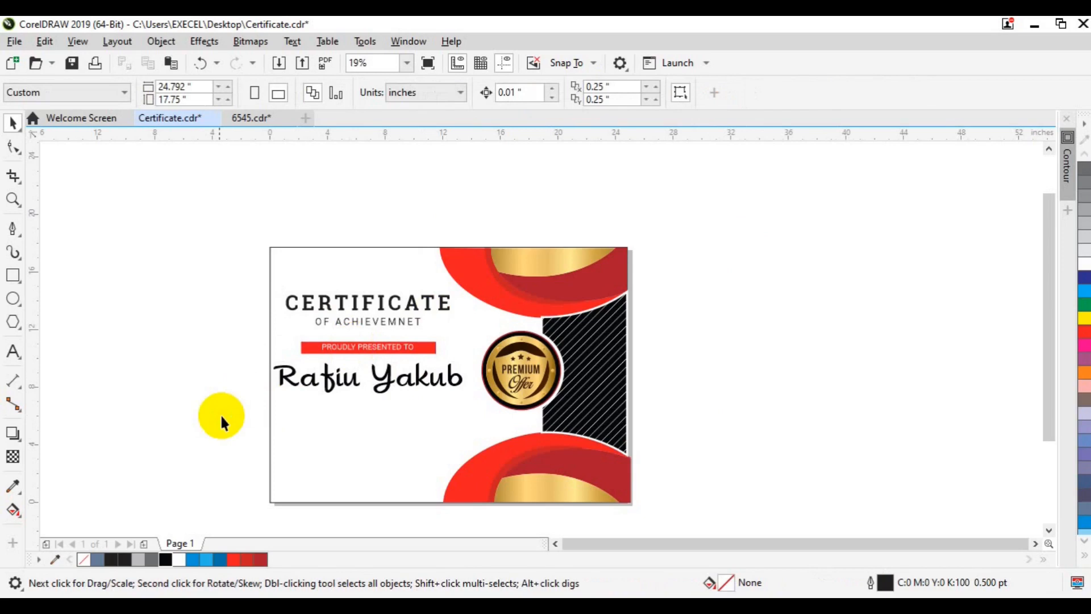
# Draw a near-black 8.0 pt horizontal line under the name and stretch it rightward.
pyautogui.click(12, 229)
pyautogui.click(290, 394)
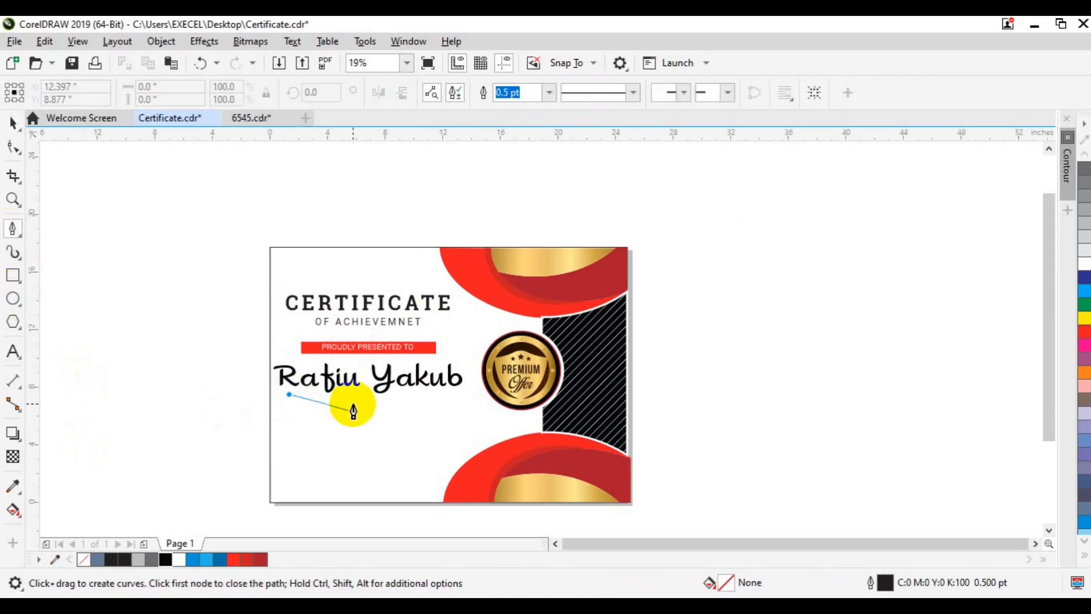
pyautogui.doubleClick(445, 396)
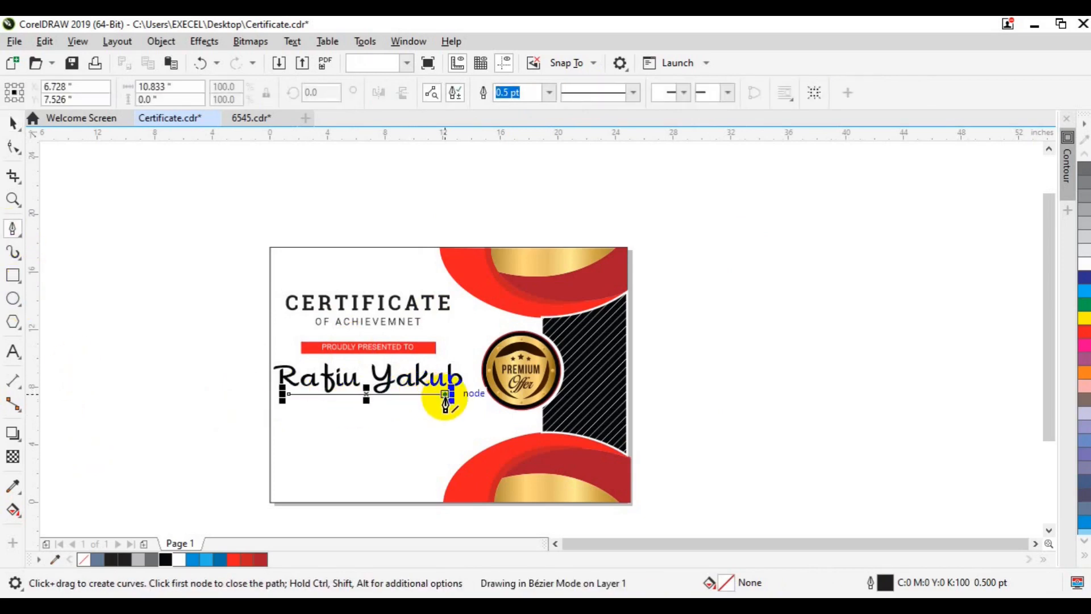
pyautogui.press('space')
pyautogui.rightClick(168, 561)
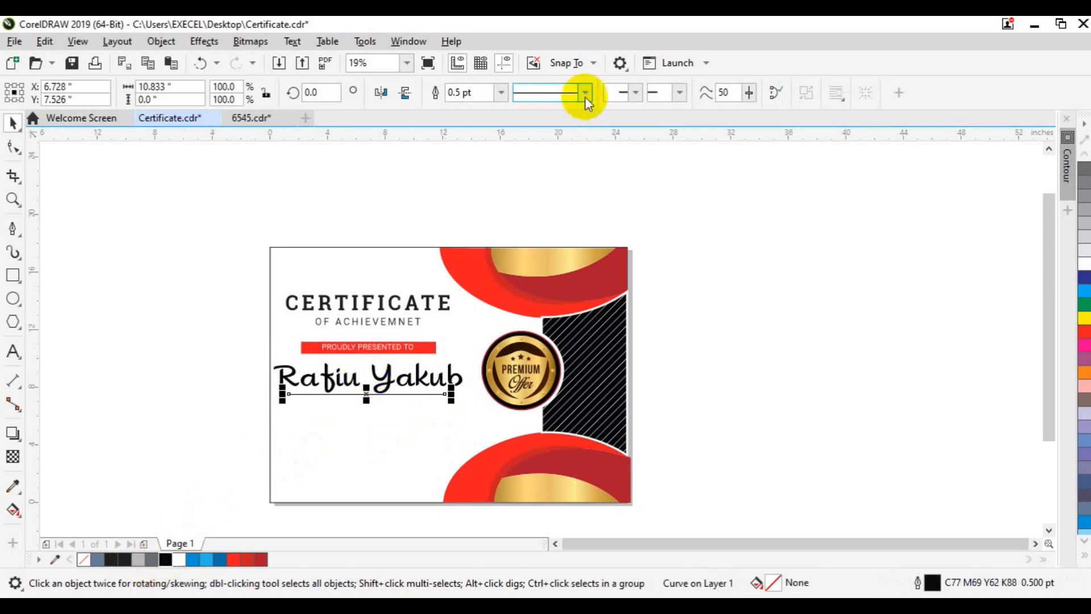
pyautogui.click(501, 93)
pyautogui.click(478, 216)
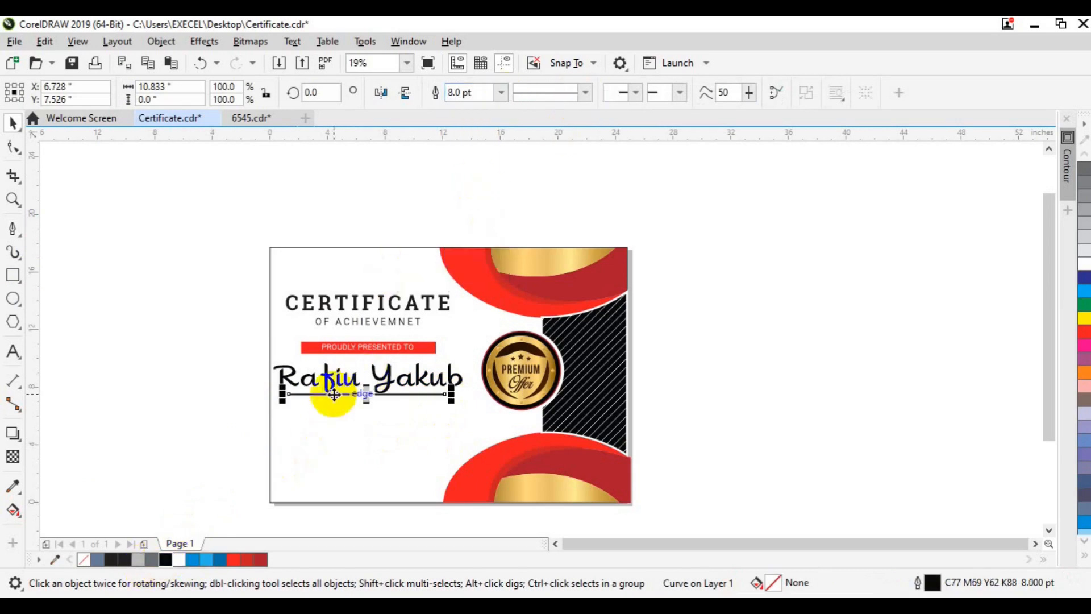
pyautogui.moveTo(452, 394); pyautogui.dragTo(464, 397)
# Resize the script name to 110 pt.
pyautogui.click(412, 381)
pyautogui.click(582, 93)
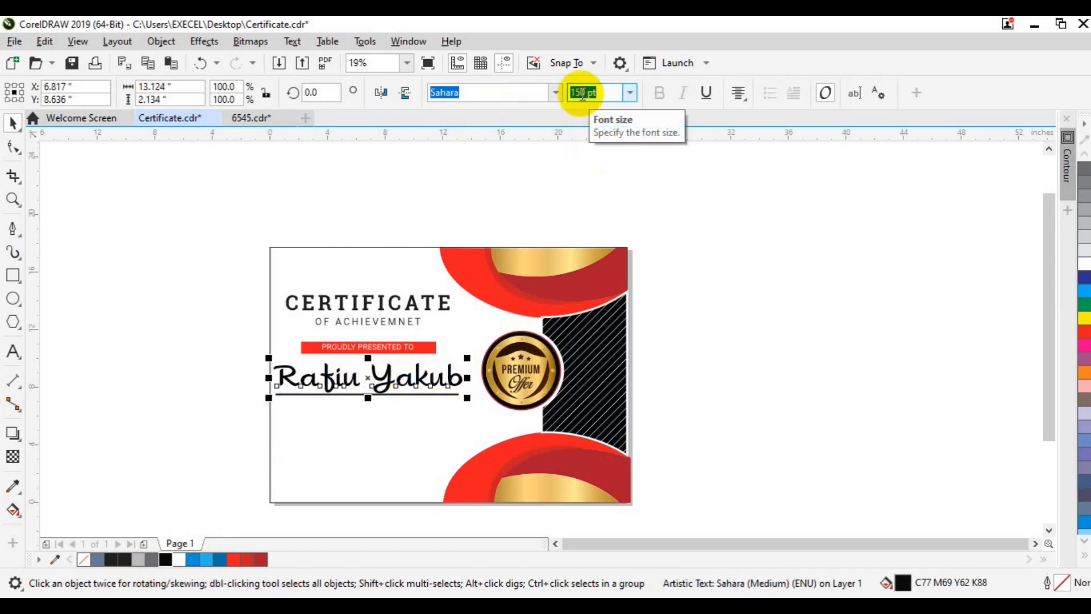
pyautogui.write('120')
pyautogui.press('Return')
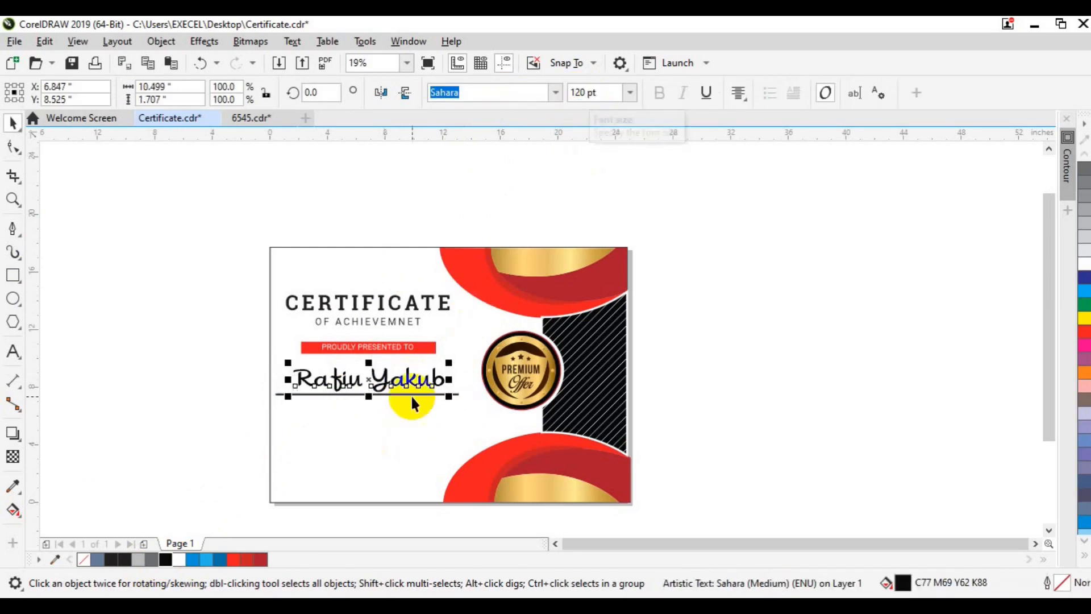
pyautogui.doubleClick(583, 93)
pyautogui.write('1')
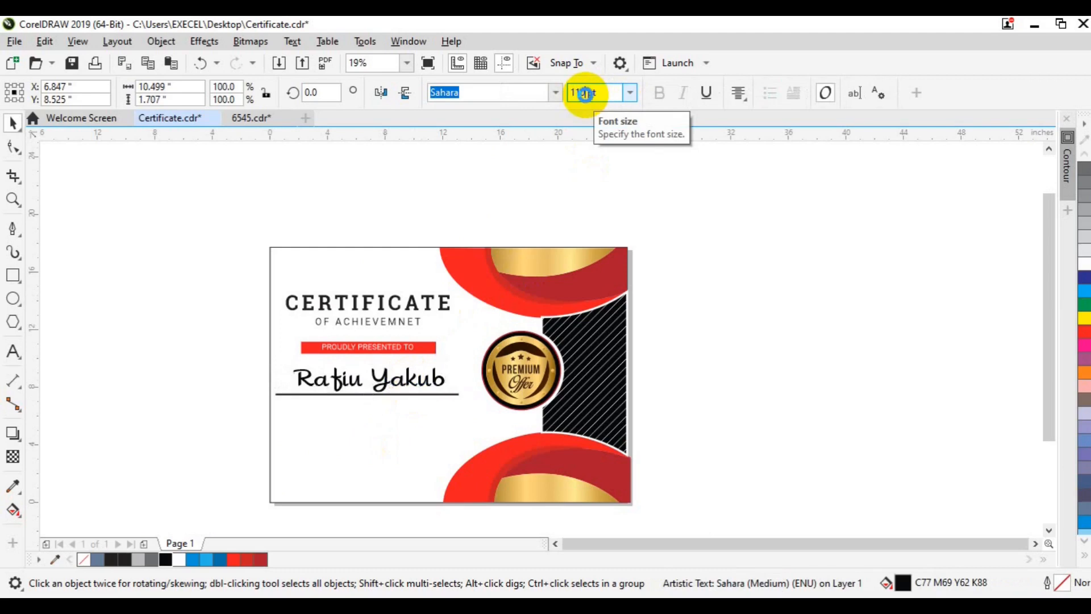
pyautogui.write('10')
pyautogui.press('Return')
pyautogui.scroll(2, 199, 384)
pyautogui.click(237, 369)
pyautogui.click(13, 298)
# Add a small black dot at the line's left end and copy it to the right end.
pyautogui.moveTo(348, 402); pyautogui.dragTo(346, 401)
pyautogui.press('space')
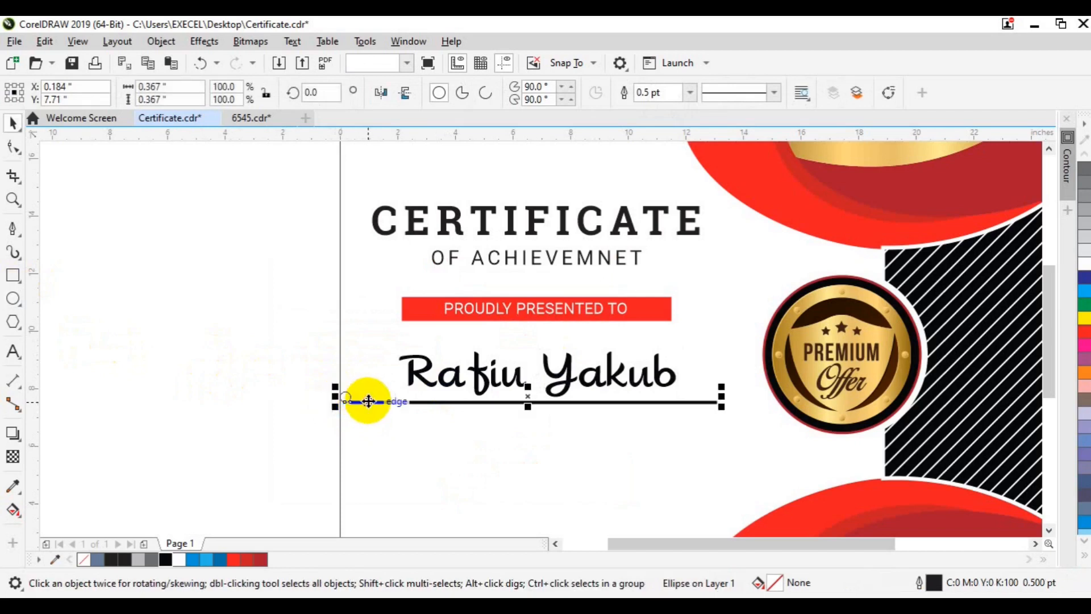
pyautogui.keyDown('shift'); pyautogui.click(364, 401); pyautogui.keyUp('shift')
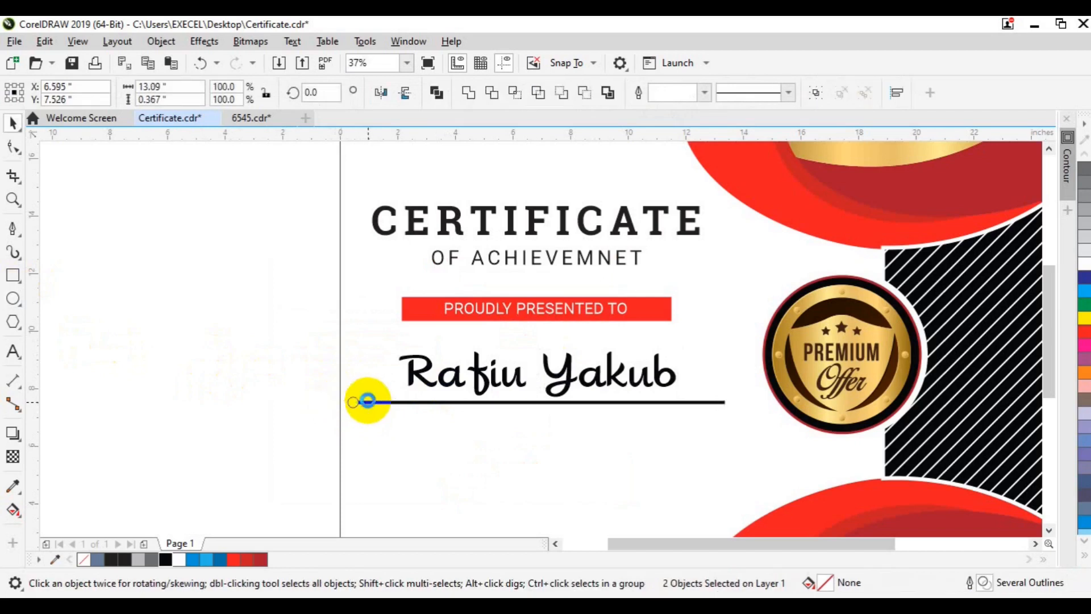
pyautogui.click(273, 398)
pyautogui.click(351, 397)
pyautogui.click(165, 560)
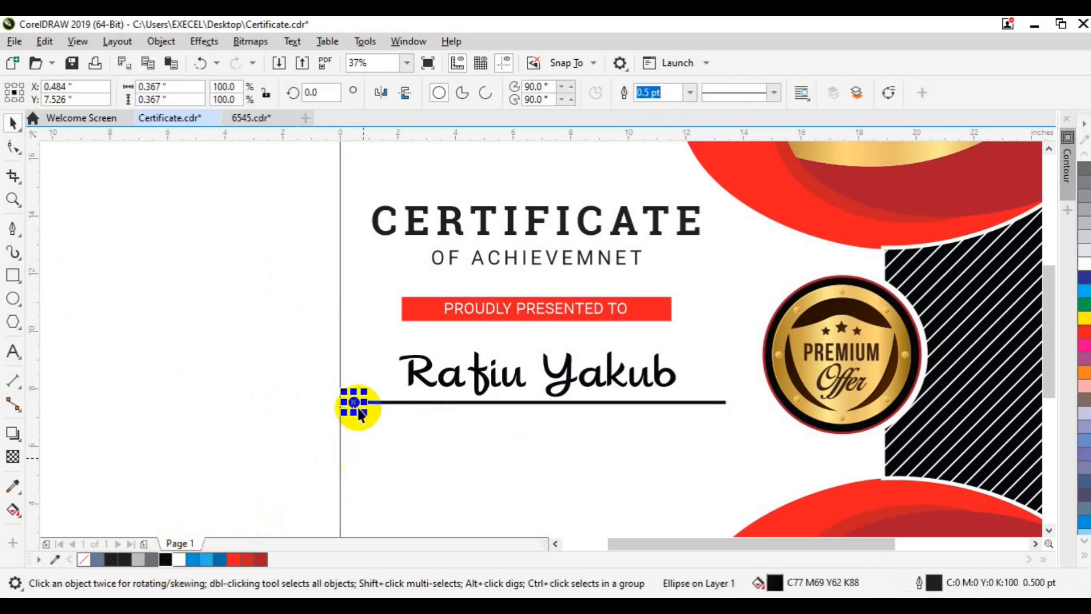
pyautogui.moveTo(354, 401); pyautogui.dragTo(730, 403)
pyautogui.click(759, 432)
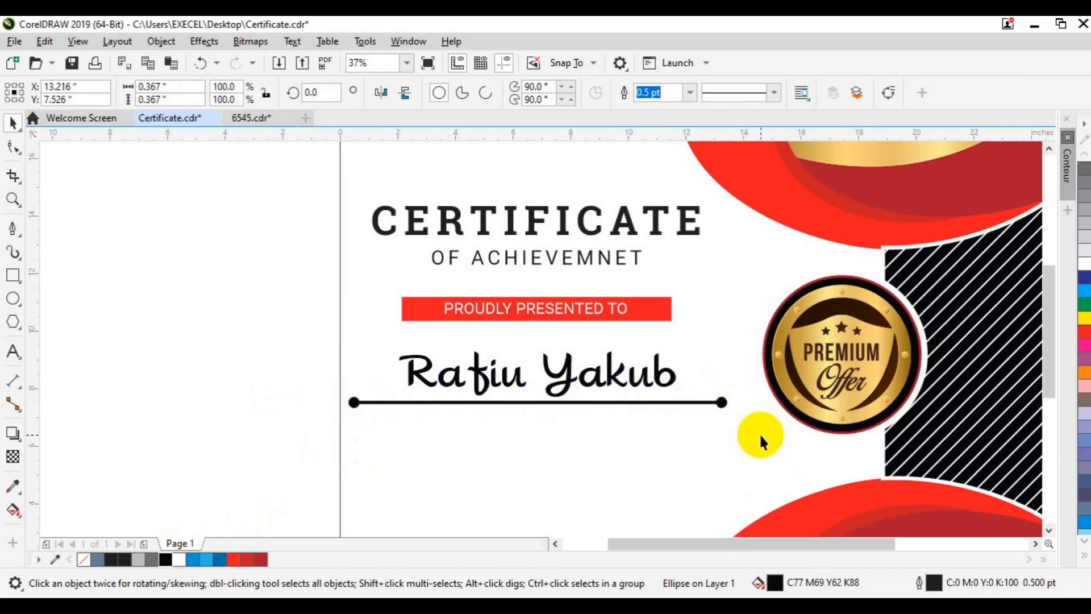
# Group the line with its end dots and nudge it and the name to the right.
pyautogui.moveTo(287, 392); pyautogui.dragTo(766, 432)
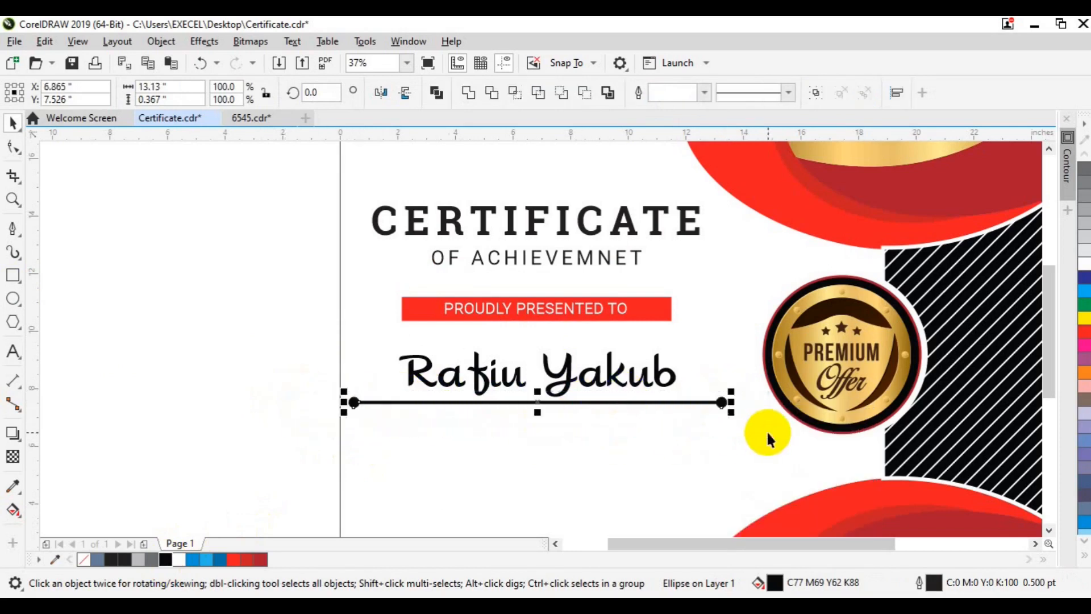
pyautogui.hotkey('ctrl', 'g')
pyautogui.keyDown('shift'); pyautogui.click(582, 392); pyautogui.keyUp('shift')
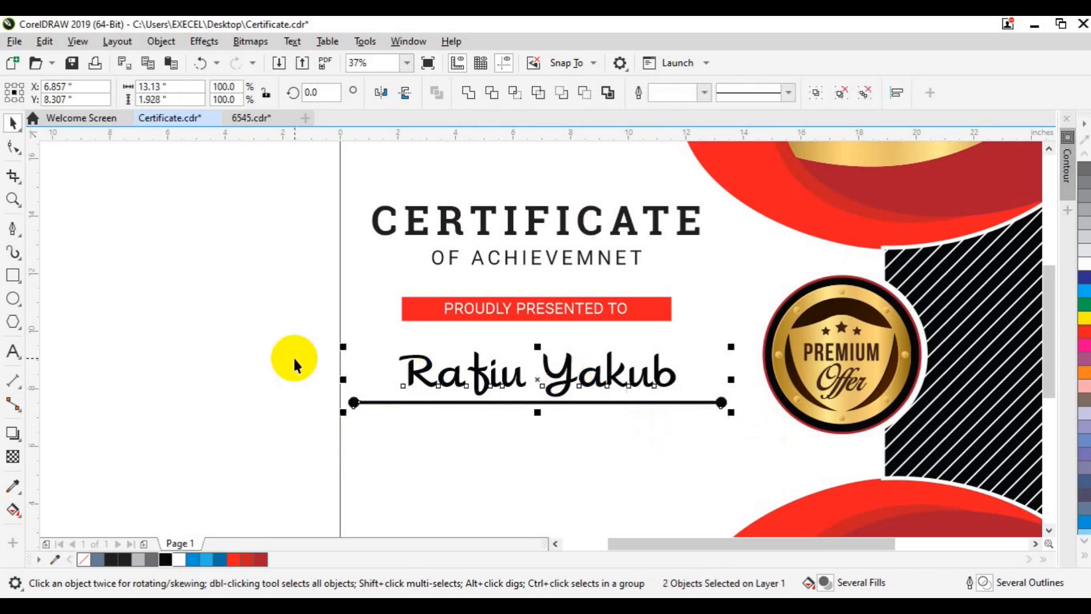
pyautogui.click(446, 305)
pyautogui.keyDown('shift'); pyautogui.click(425, 376); pyautogui.keyUp('shift')
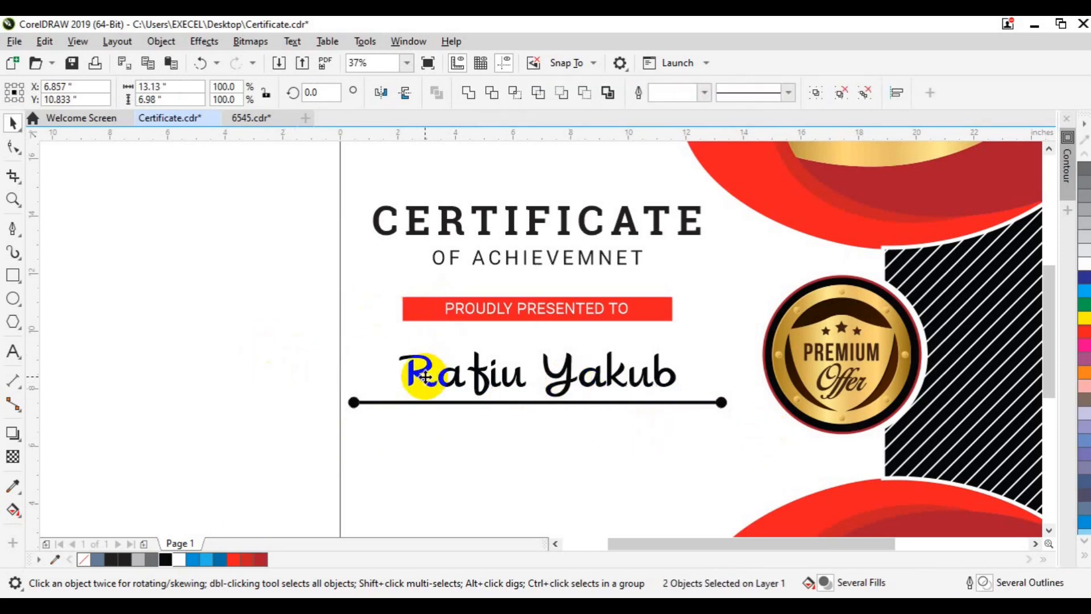
pyautogui.press('Right')
pyautogui.scroll(-2, 425, 376)
pyautogui.press('Right')
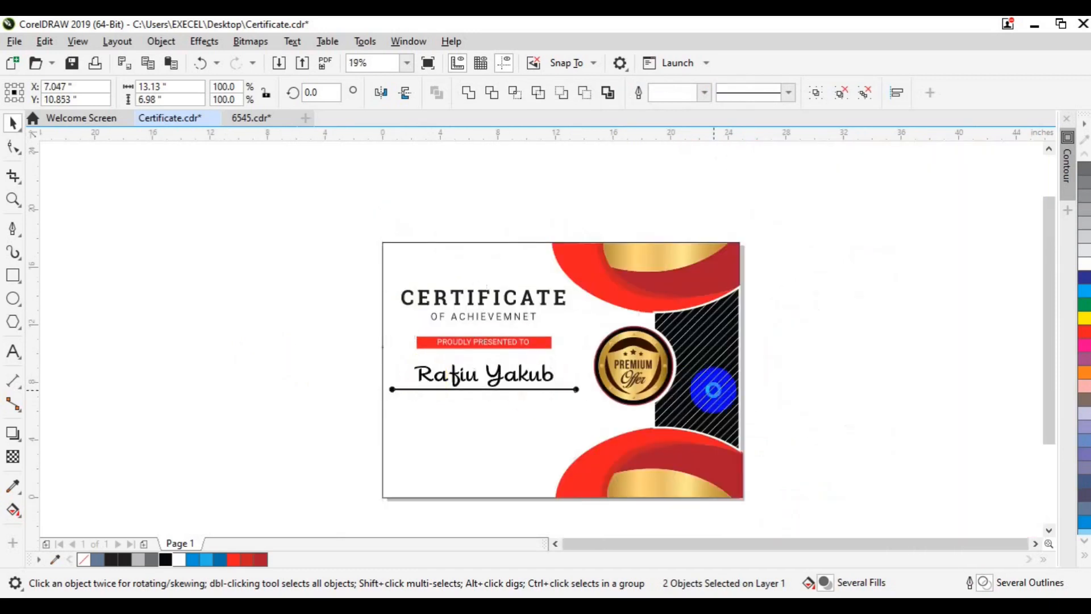
# Move the dotted line up closer to the name and thin it to 4.0 pt.
pyautogui.click(216, 425)
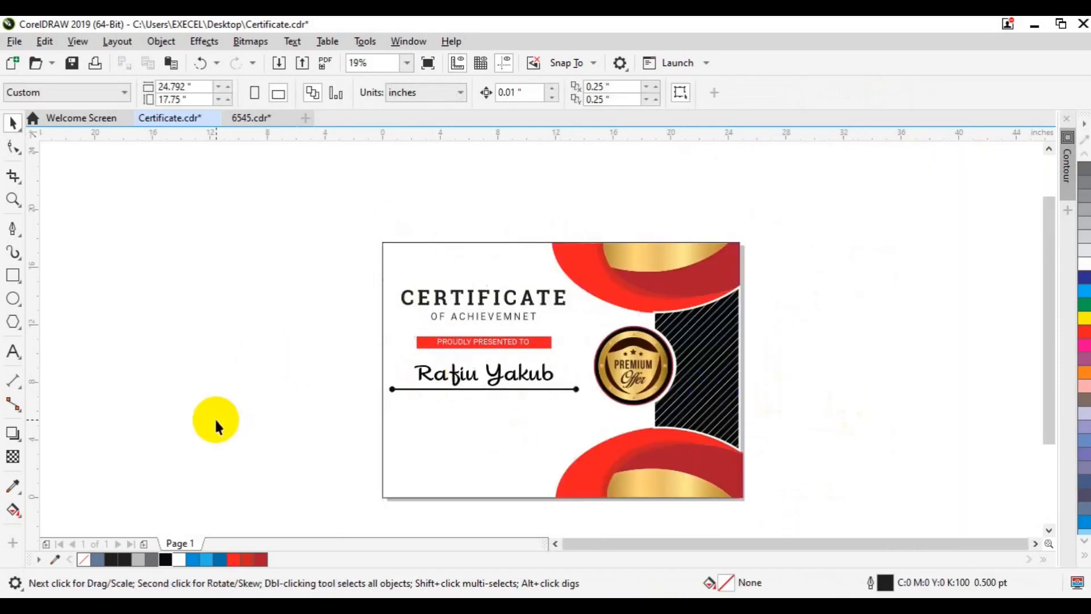
pyautogui.click(443, 388)
pyautogui.click(404, 389)
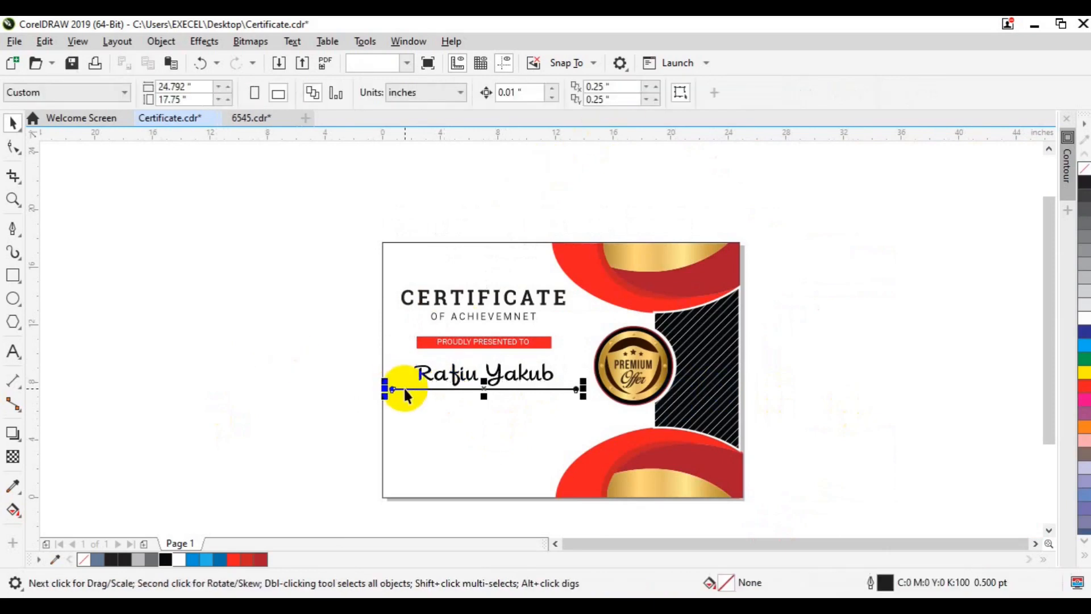
pyautogui.press('Up')
pyautogui.press('Up')
pyautogui.press('Up')
pyautogui.press('Up')
pyautogui.press('Up')
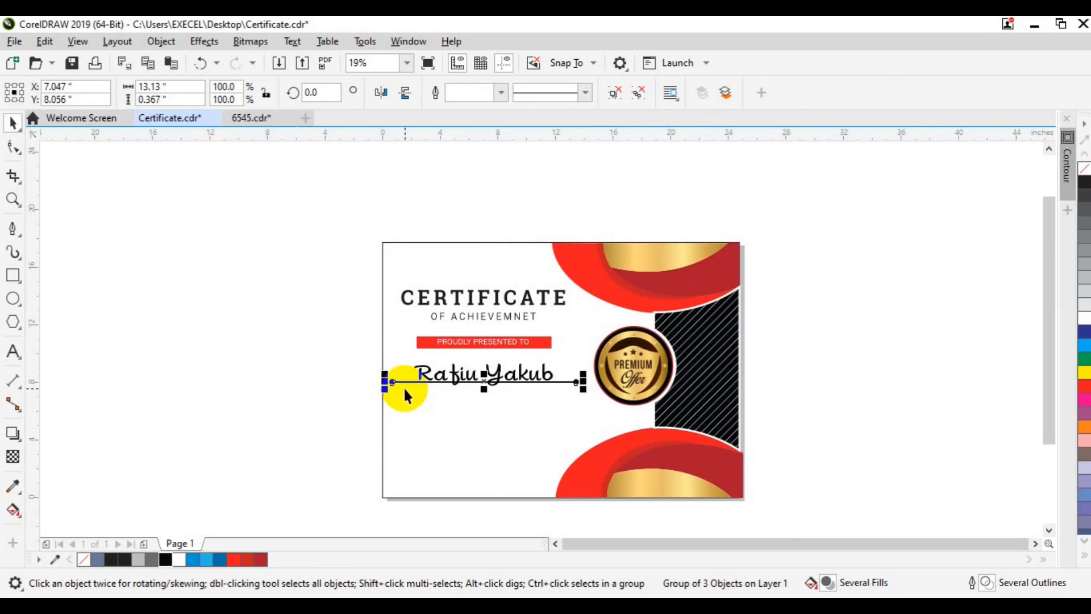
pyautogui.click(629, 94)
pyautogui.click(335, 291)
pyautogui.click(410, 381)
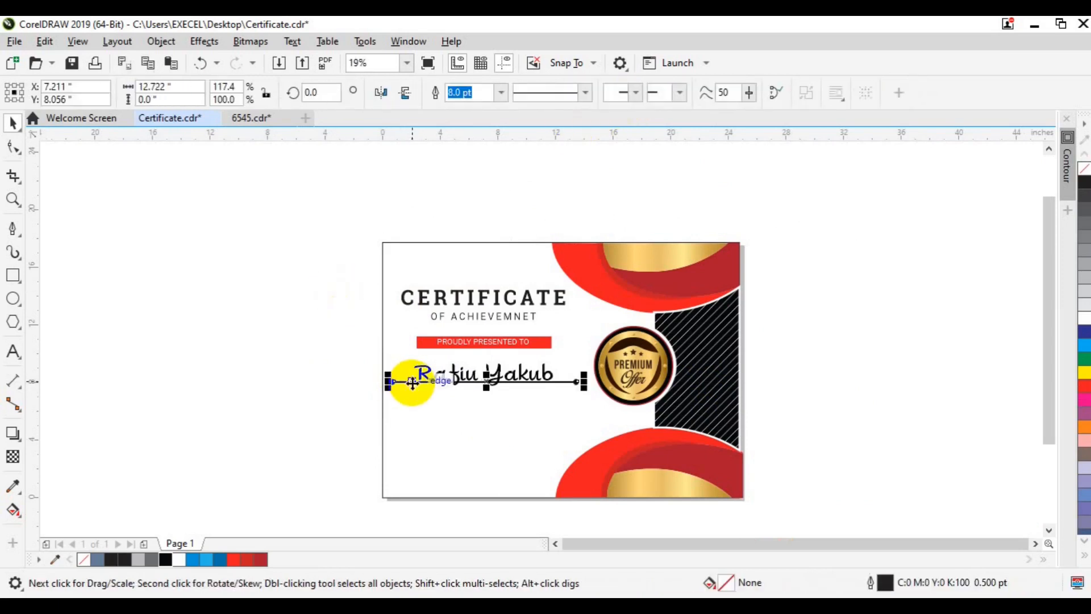
pyautogui.click(502, 92)
pyautogui.click(463, 206)
# Group the name together with its dotted underline.
pyautogui.click(322, 323)
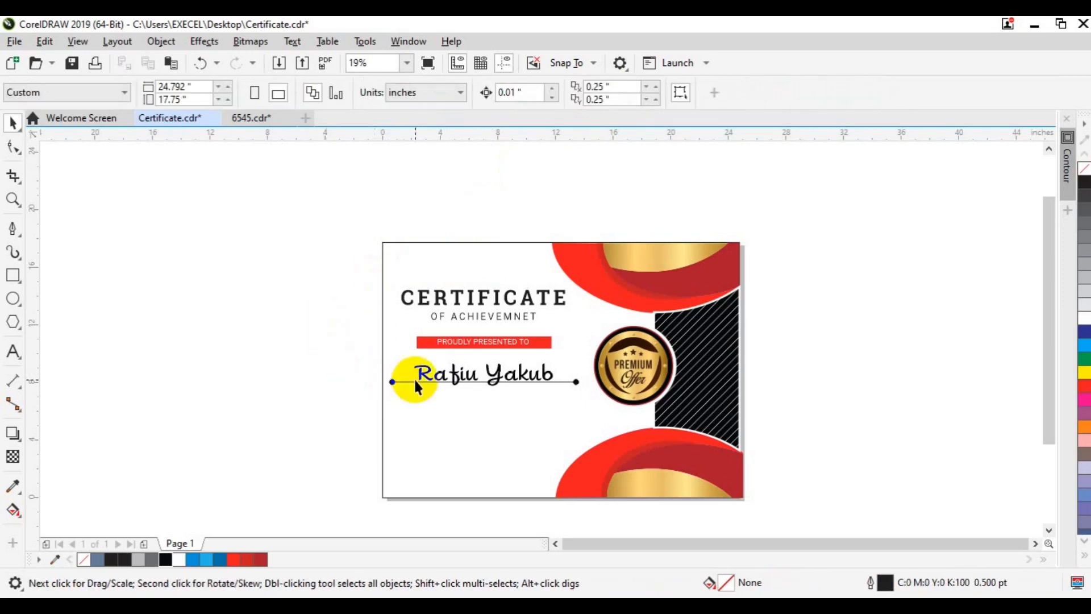
pyautogui.moveTo(326, 353); pyautogui.dragTo(607, 403)
pyautogui.hotkey('ctrl', 'g')
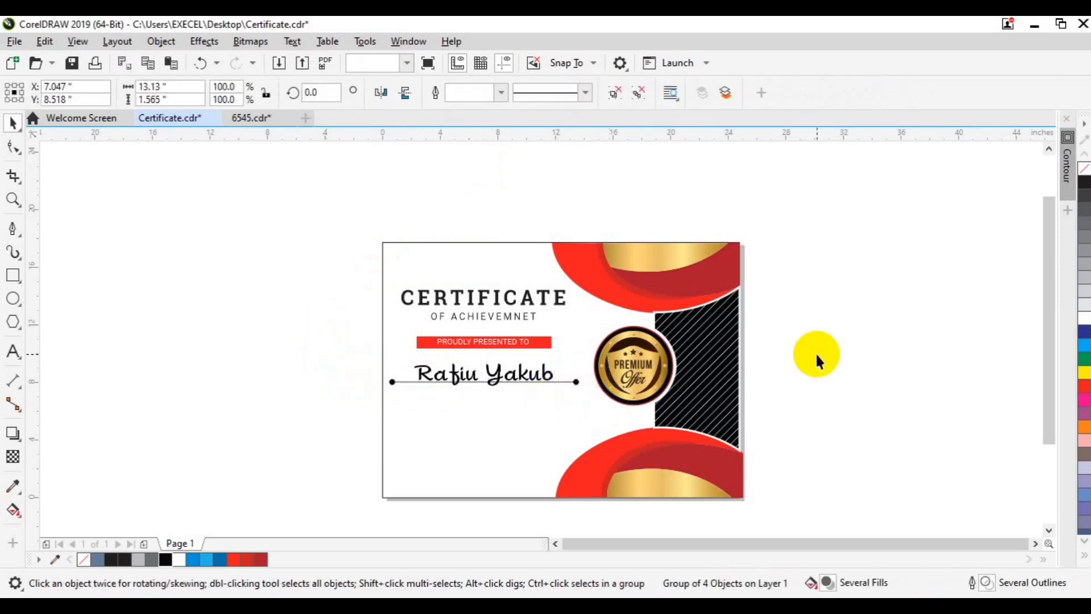
pyautogui.click(817, 352)
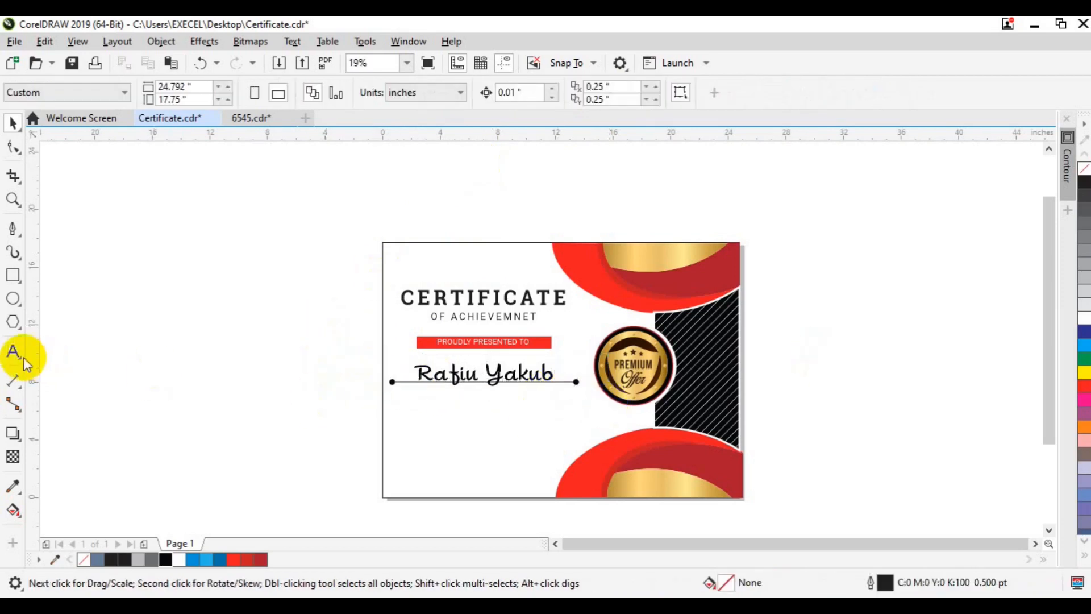
# Create a paragraph text frame below the name in Roboto Bold at 25 pt.
pyautogui.moveTo(406, 405); pyautogui.dragTo(582, 444)
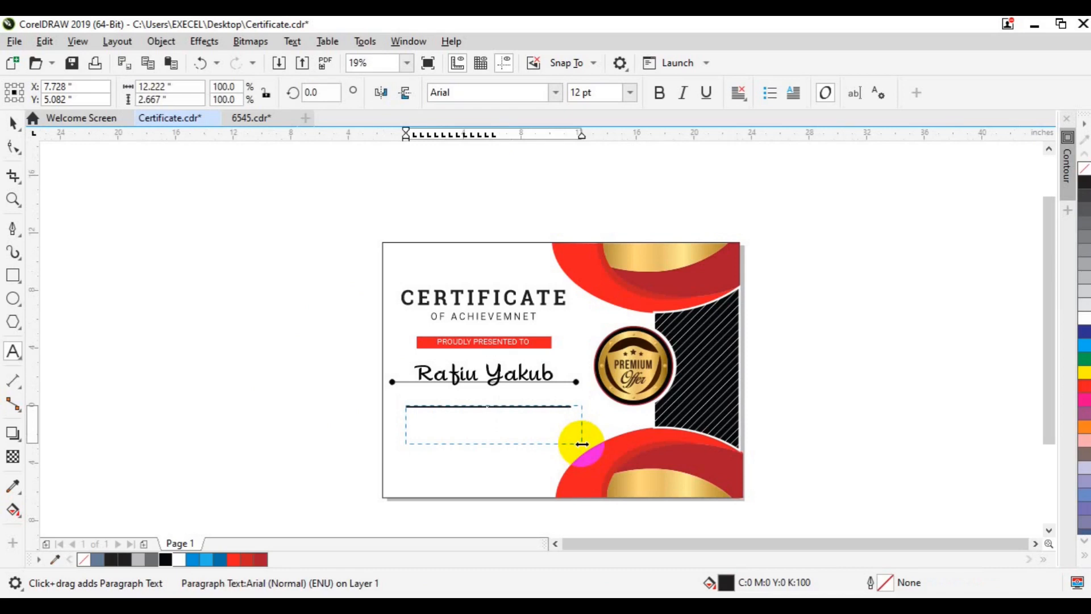
pyautogui.hotkey('ctrl', 't')
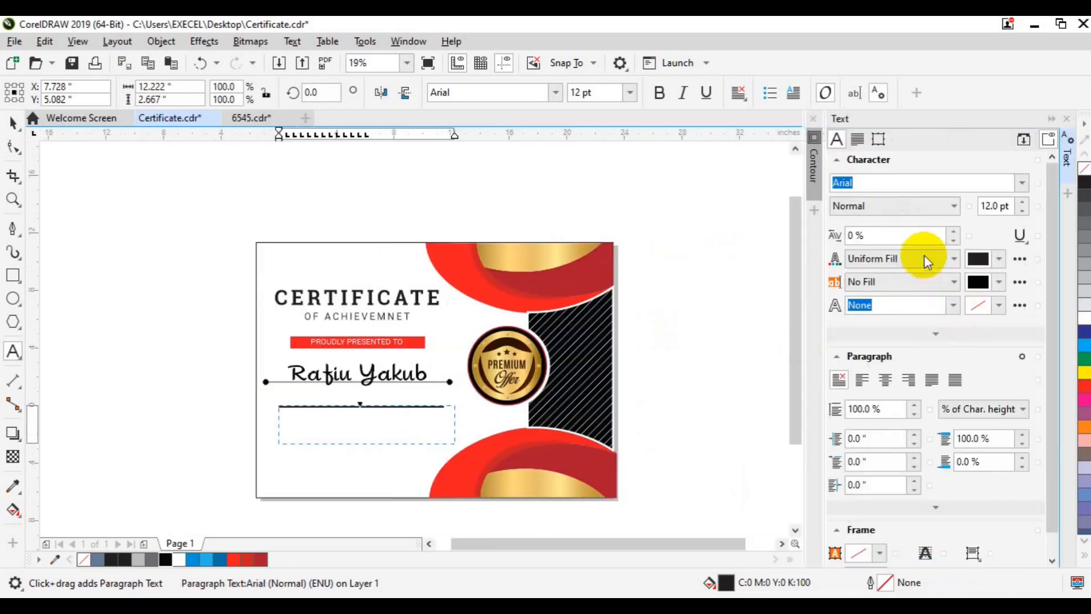
pyautogui.click(1022, 183)
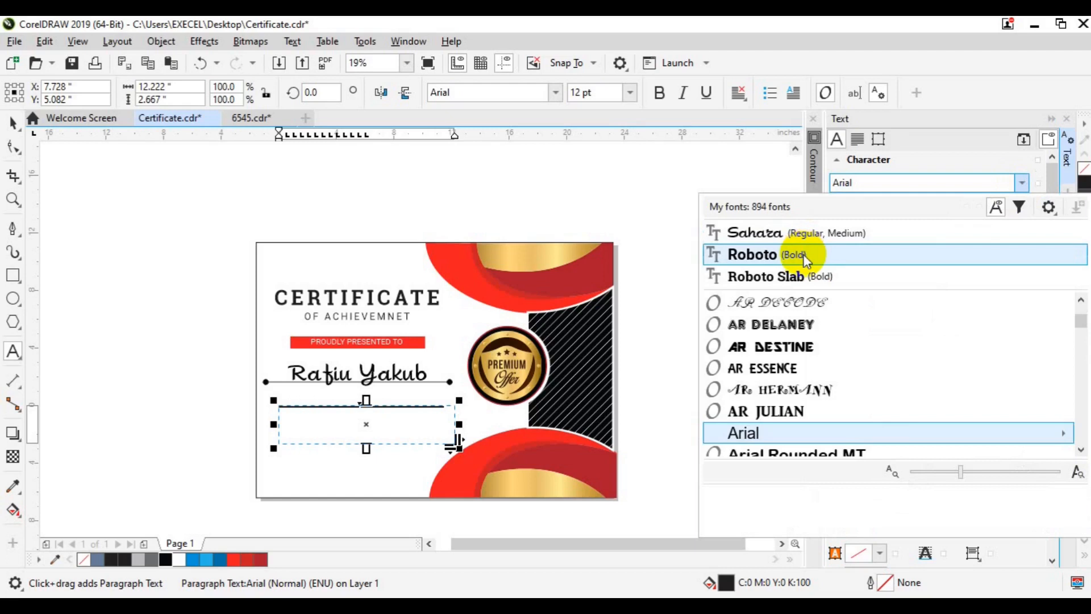
pyautogui.click(804, 255)
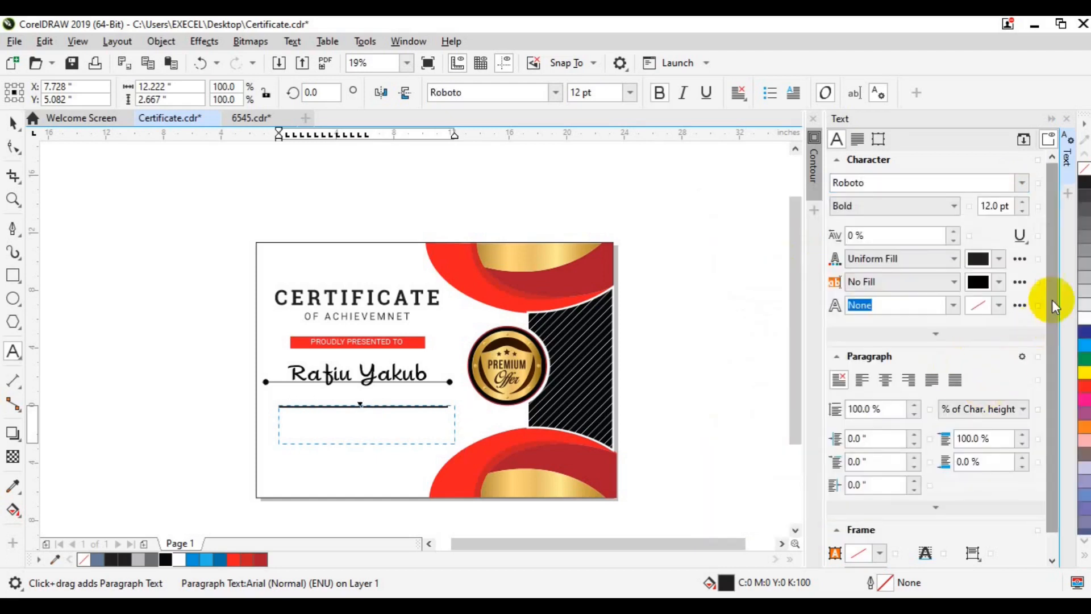
pyautogui.scroll(-1, 1053, 307)
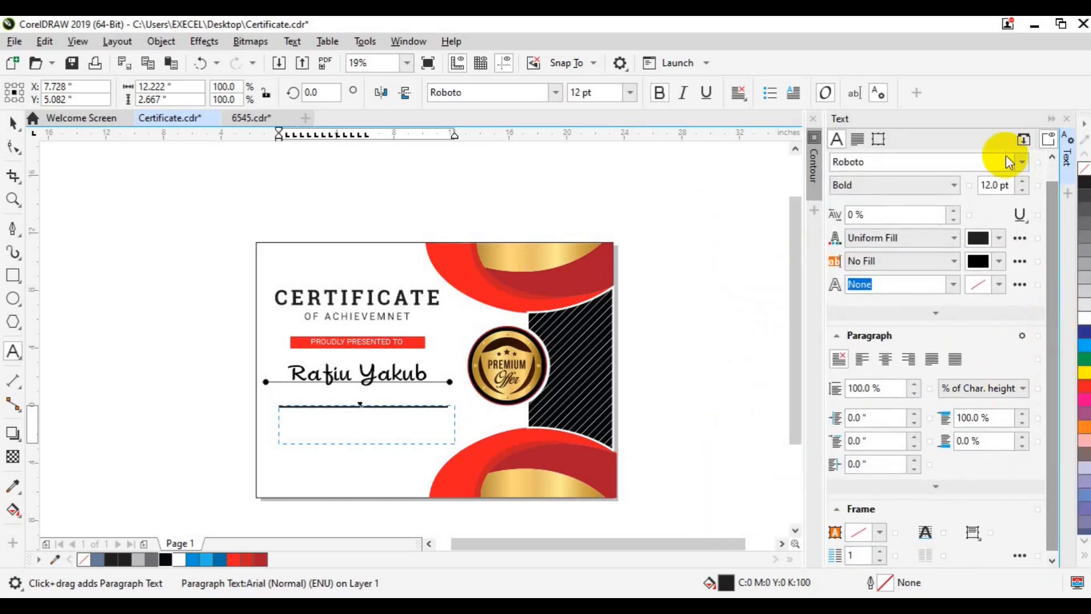
pyautogui.click(997, 186)
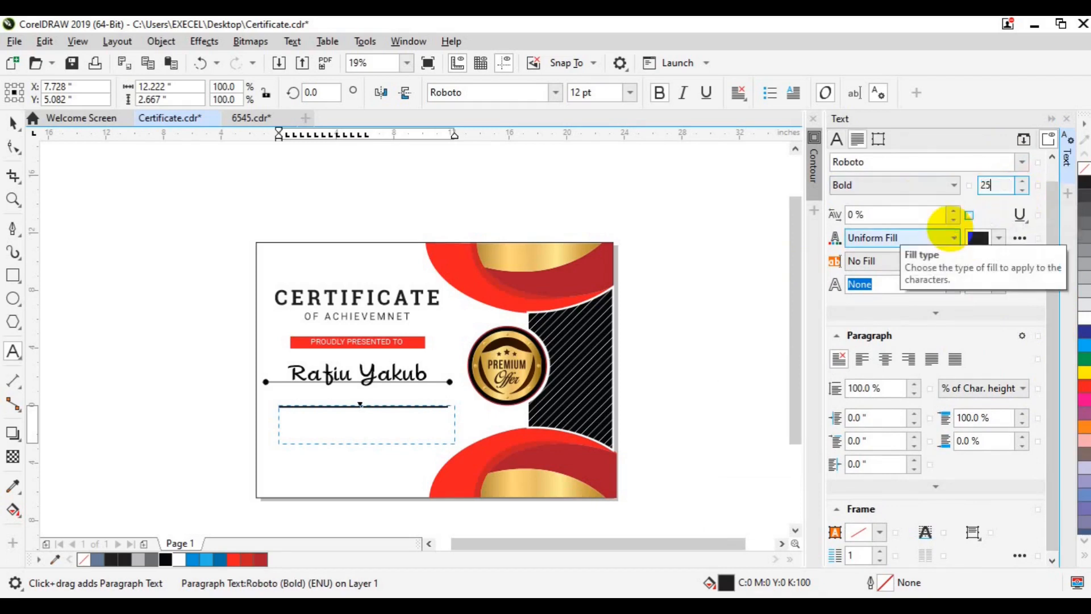
pyautogui.press('Return')
pyautogui.click(1002, 189)
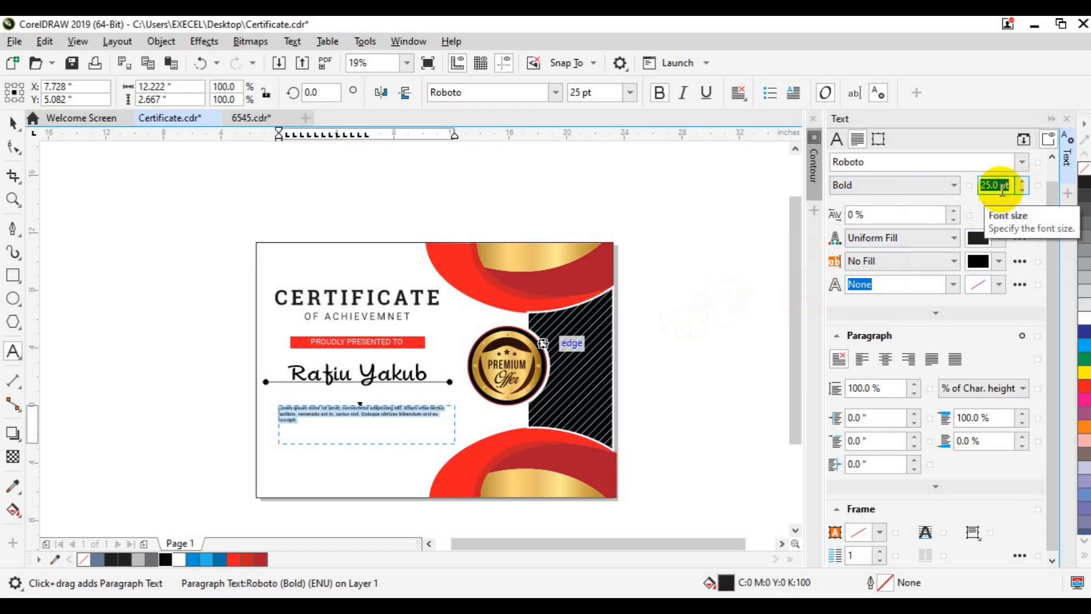
# Set the body text to 45 pt, widen its frame, and centre-align the paragraph.
pyautogui.write('45')
pyautogui.press('Return')
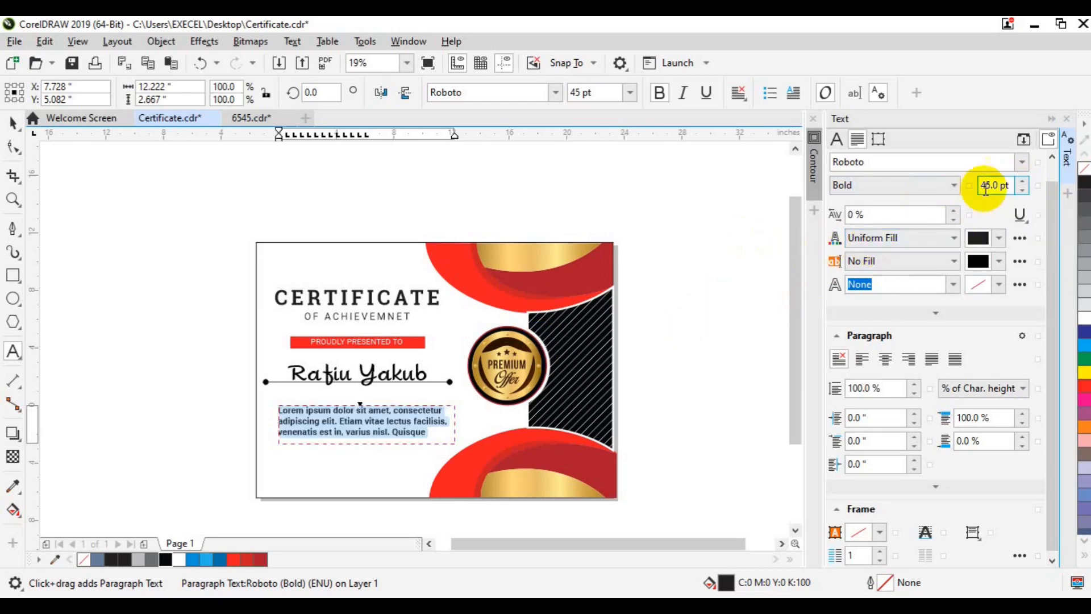
pyautogui.press('Return')
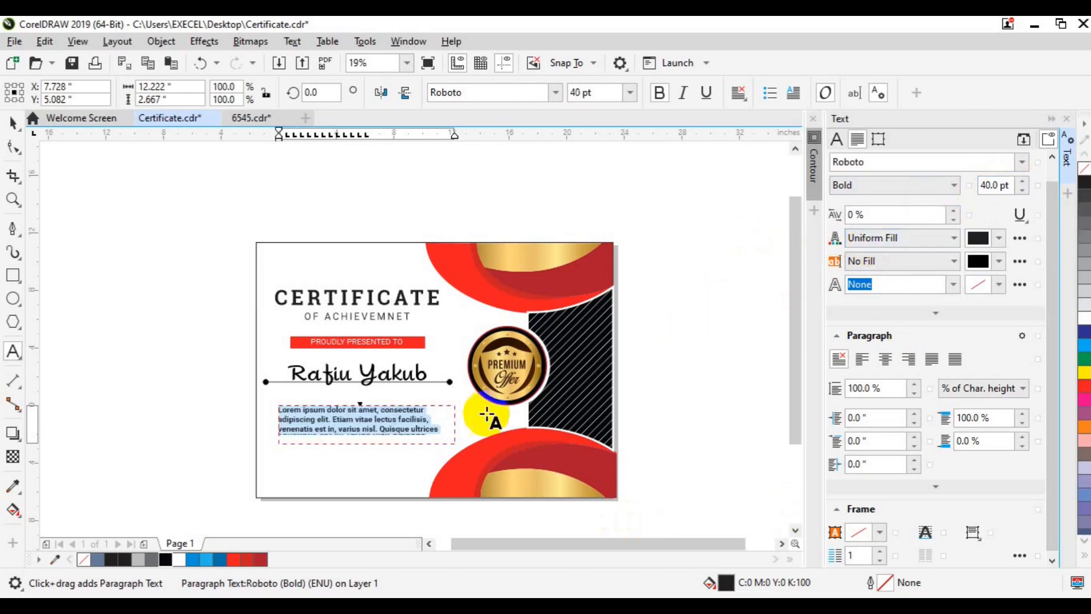
pyautogui.moveTo(455, 428); pyautogui.dragTo(474, 427)
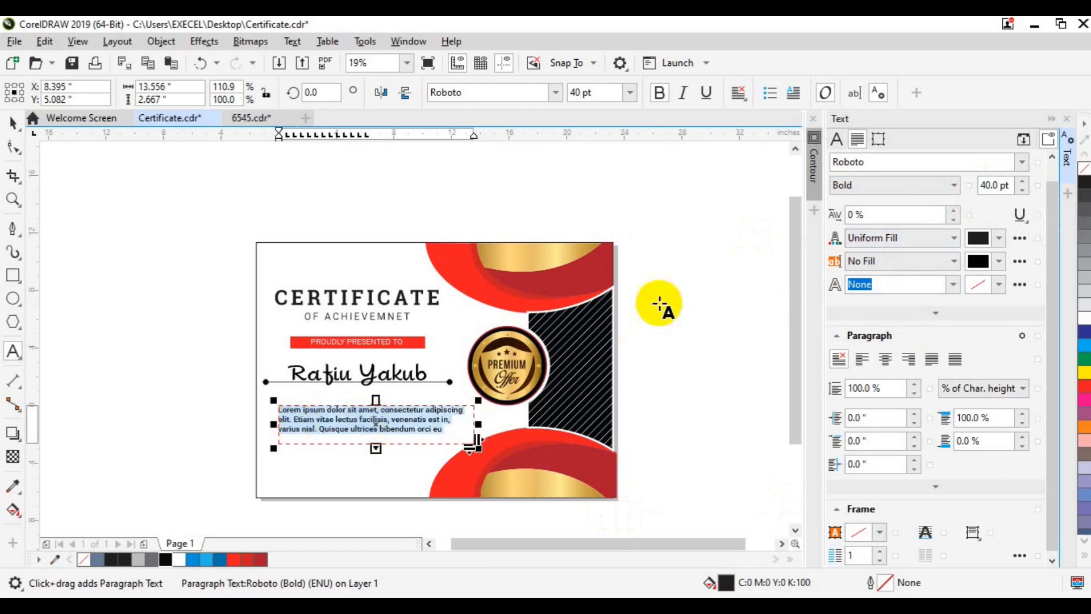
pyautogui.click(992, 185)
pyautogui.write('45')
pyautogui.press('Return')
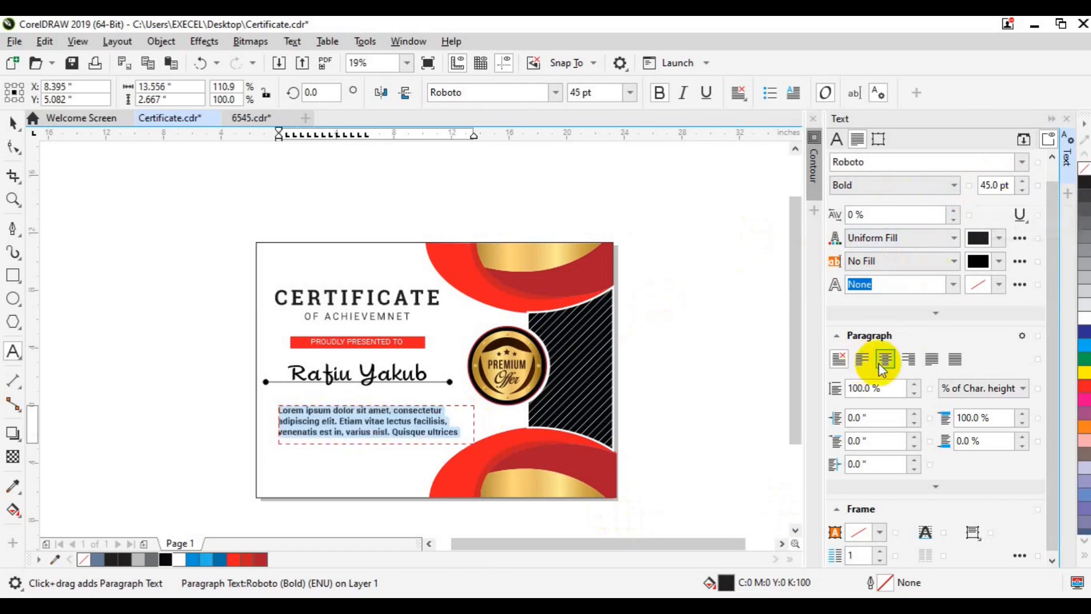
pyautogui.click(884, 359)
# Move the body text up and left so it sits under the name.
pyautogui.click(12, 122)
pyautogui.moveTo(373, 439); pyautogui.dragTo(364, 428)
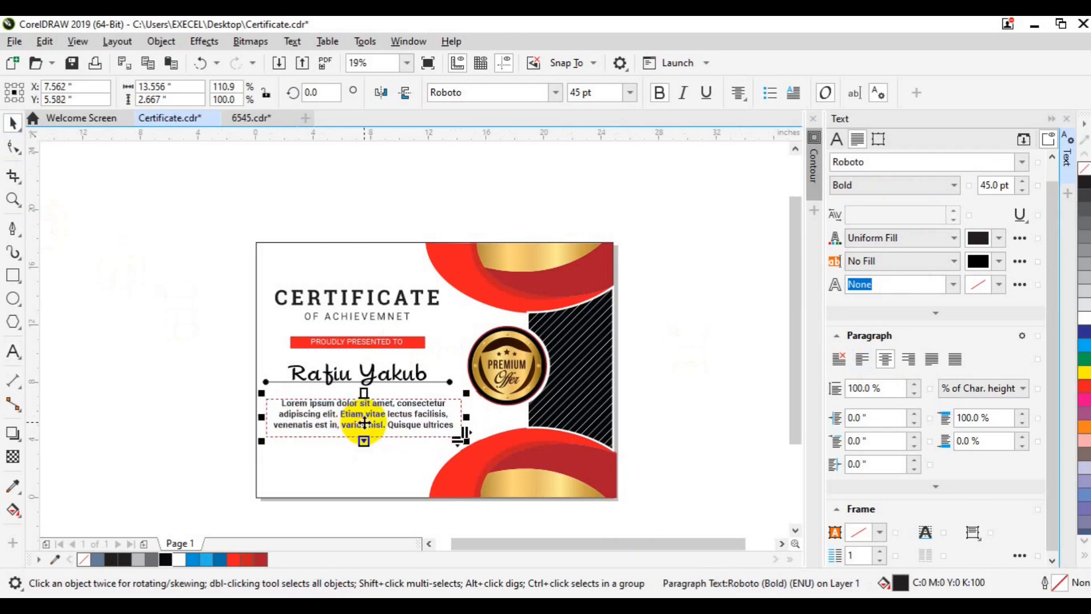
pyautogui.click(340, 419)
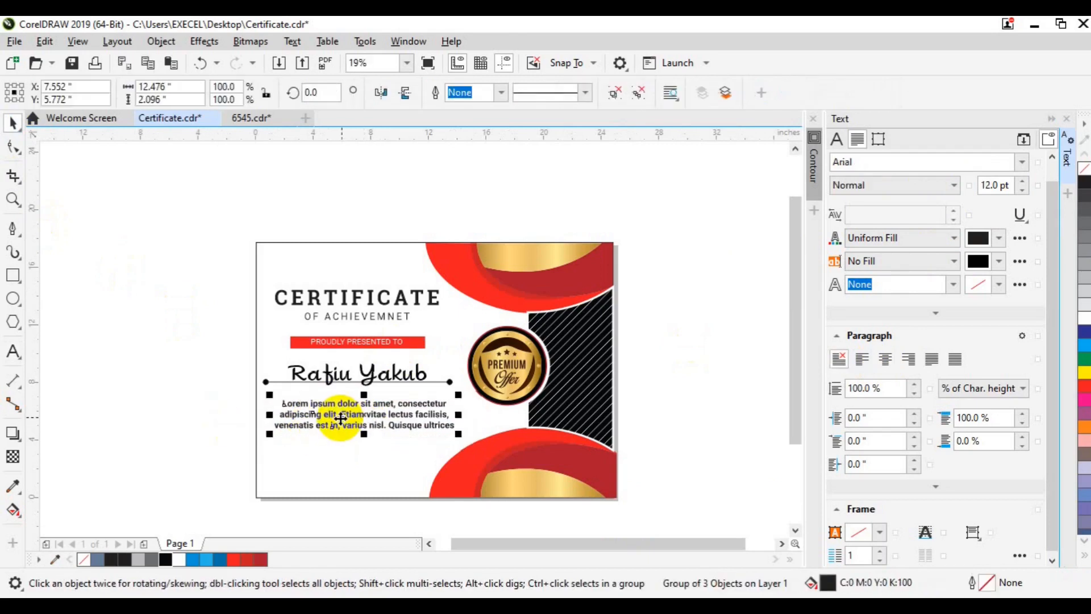
pyautogui.moveTo(340, 418); pyautogui.dragTo(340, 416)
pyautogui.click(316, 372)
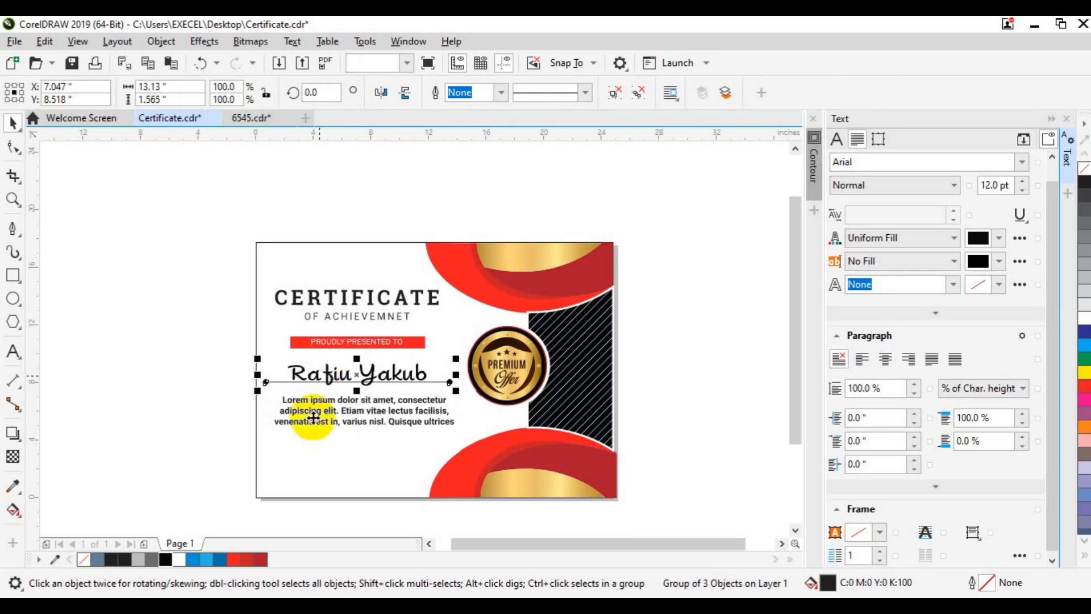
pyautogui.keyDown('shift'); pyautogui.click(314, 423); pyautogui.keyUp('shift')
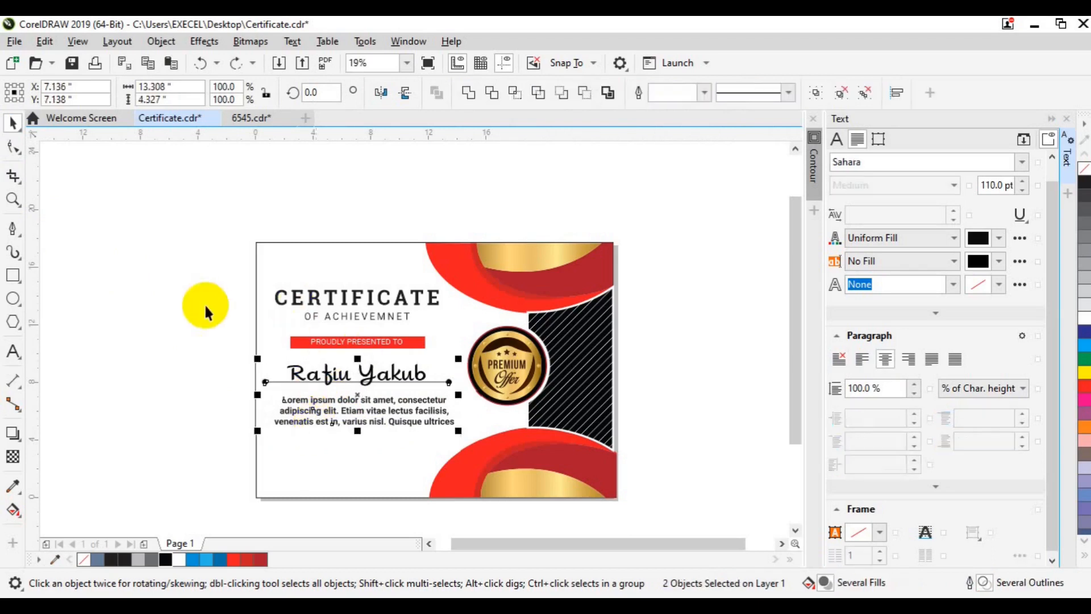
pyautogui.click(207, 305)
pyautogui.click(300, 317)
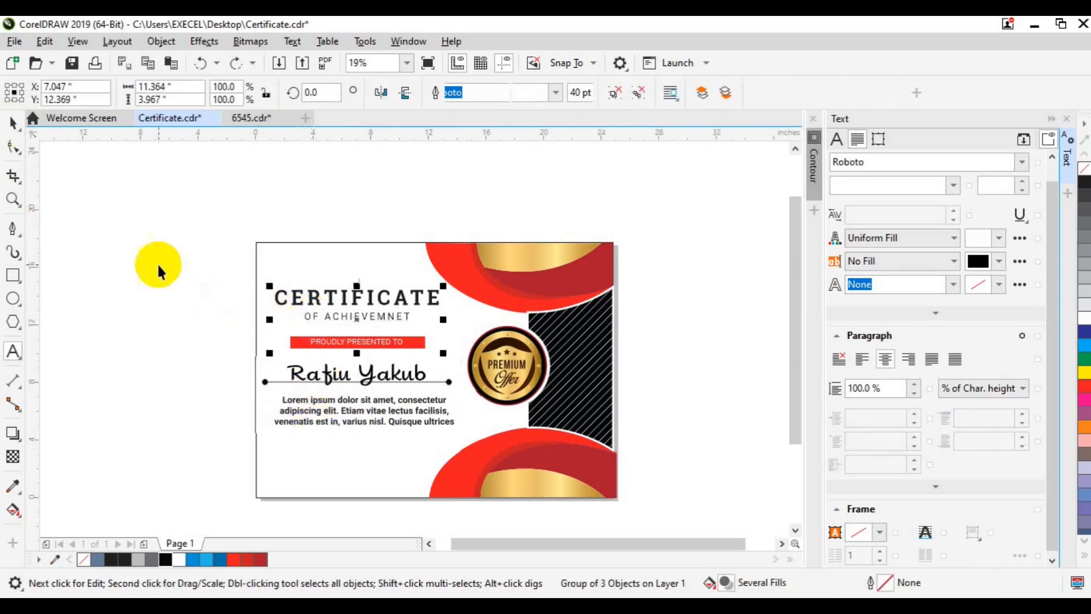
pyautogui.keyDown('shift'); pyautogui.click(320, 419); pyautogui.keyUp('shift')
pyautogui.click(130, 408)
pyautogui.click(282, 417)
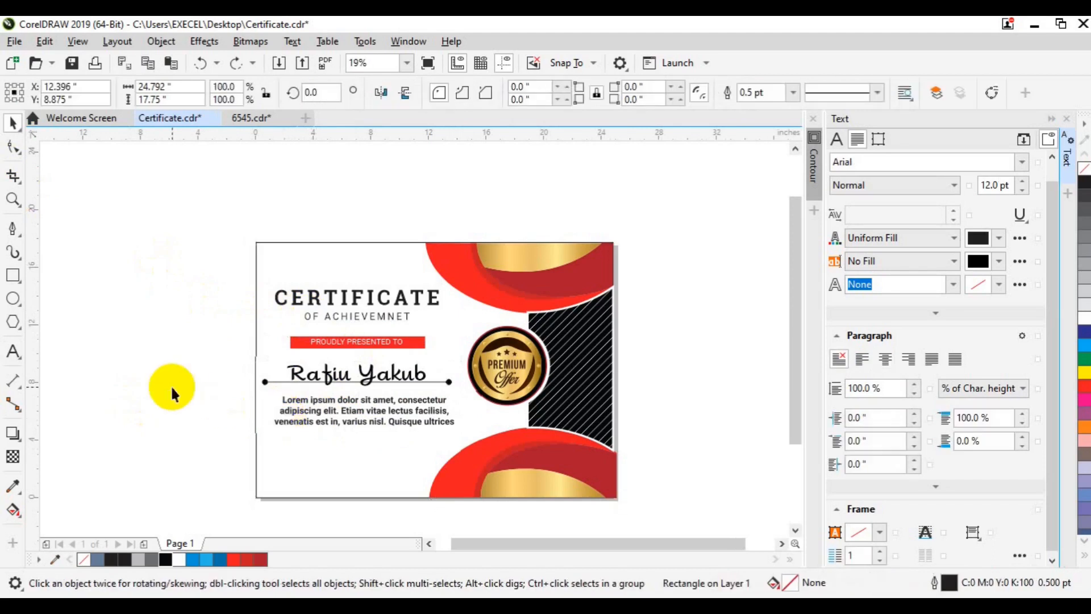
pyautogui.click(170, 385)
# Centre the body text under the CERTIFICATE title and group them together.
pyautogui.click(285, 398)
pyautogui.keyDown('shift'); pyautogui.click(356, 308); pyautogui.keyUp('shift')
pyautogui.press('c')
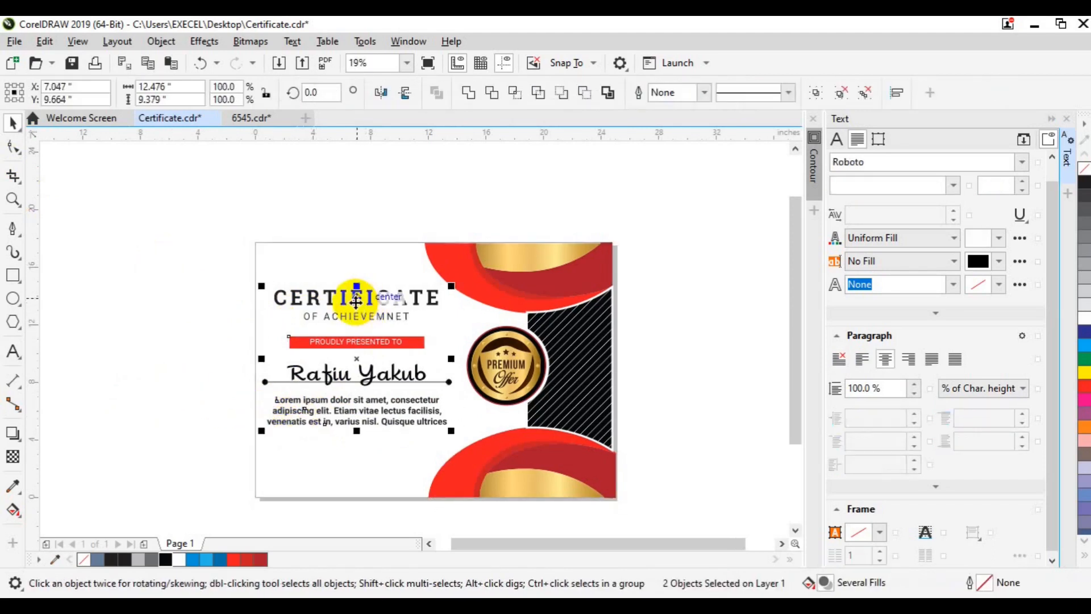
pyautogui.hotkey('ctrl', 'g')
pyautogui.keyDown('shift'); pyautogui.click(302, 375); pyautogui.keyUp('shift')
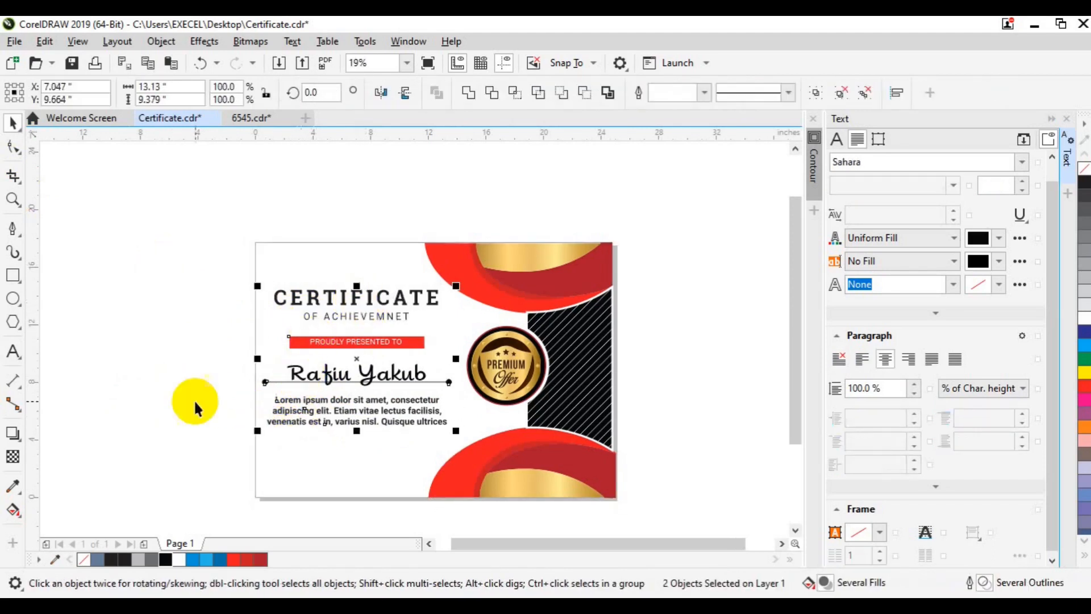
# Enlarge the name and underline group slightly, to about 106%.
pyautogui.click(185, 409)
pyautogui.click(317, 370)
pyautogui.moveTo(459, 387); pyautogui.dragTo(465, 393)
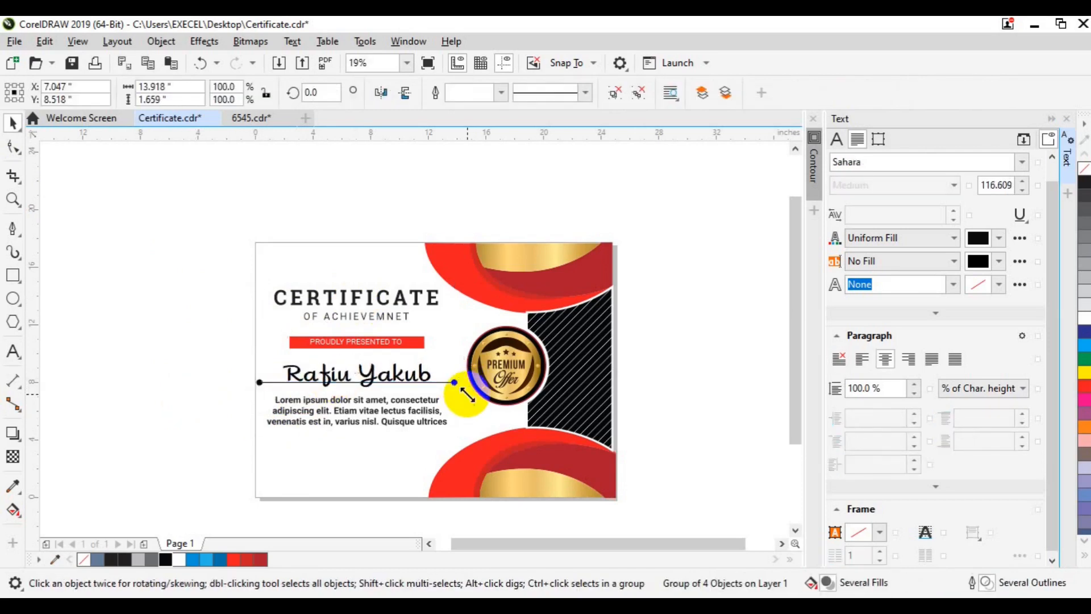
pyautogui.keyDown('shift'); pyautogui.click(417, 421); pyautogui.keyUp('shift')
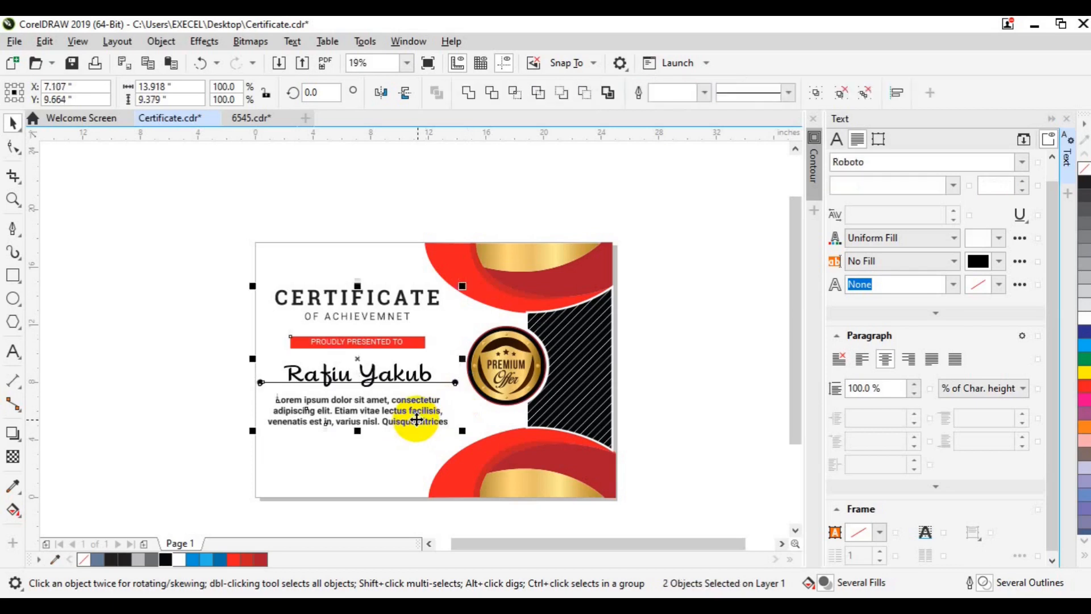
pyautogui.click(660, 352)
pyautogui.hotkey('ctrl', 't')
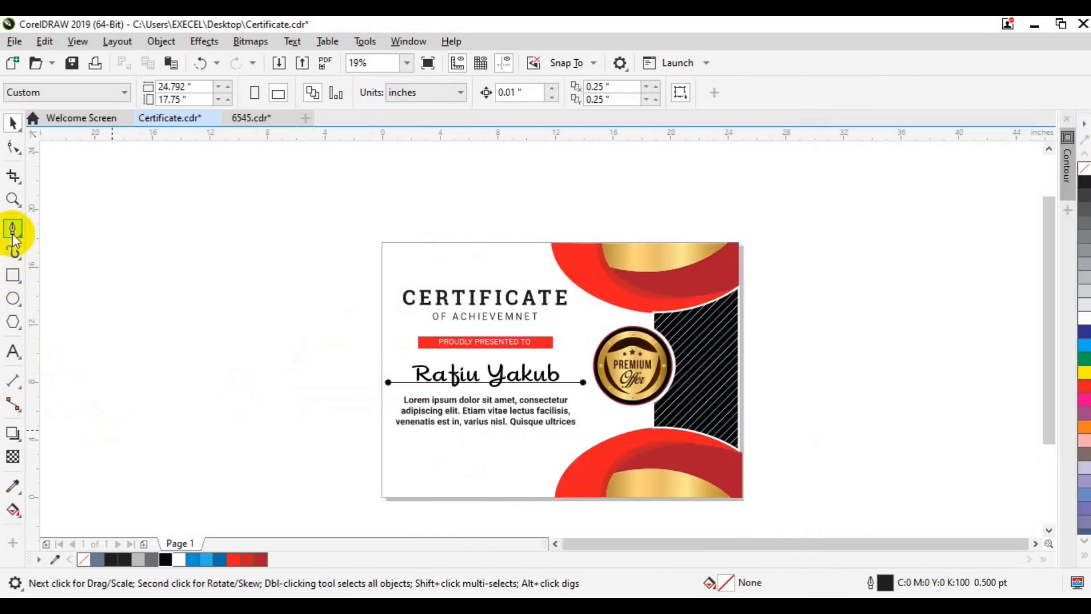
# Draw a short horizontal signature line near the bottom left of the certificate.
pyautogui.click(12, 228)
pyautogui.click(402, 472)
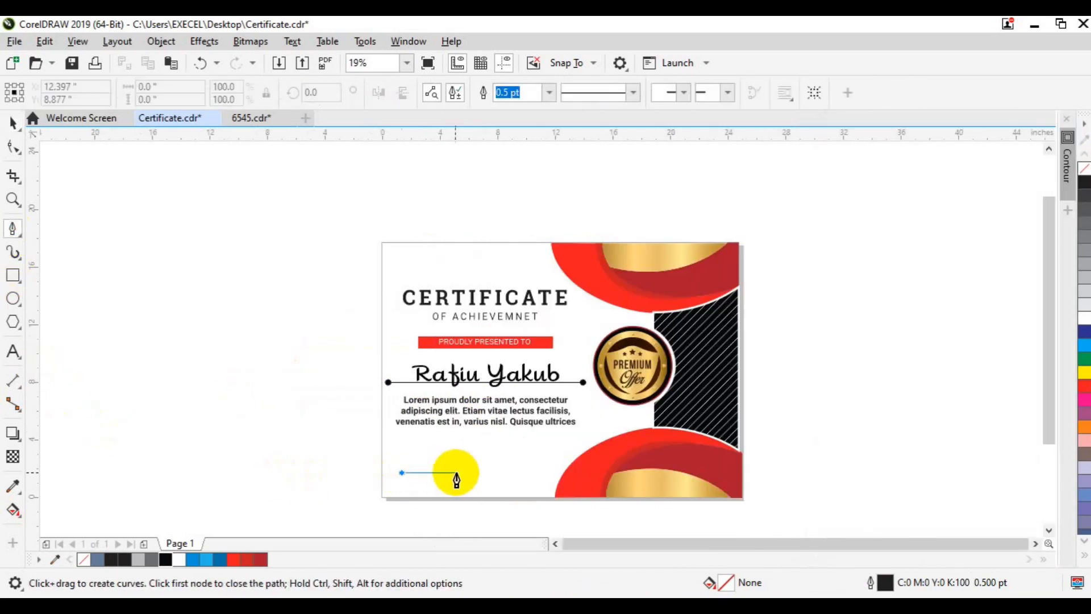
pyautogui.doubleClick(496, 472)
pyautogui.press('Escape')
pyautogui.press('space')
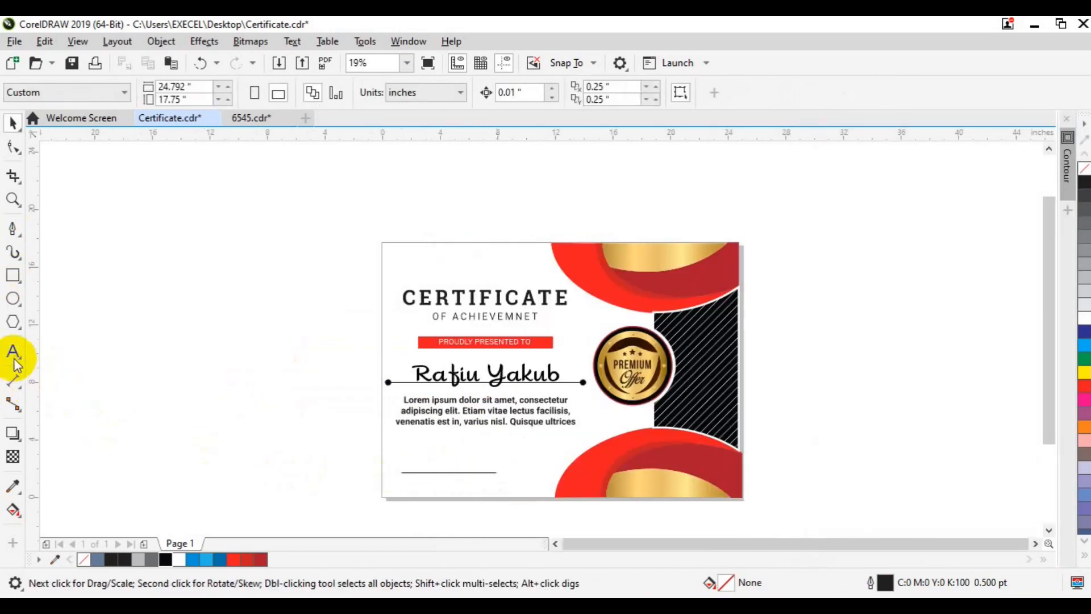
# Add a 36 pt 'Signatur&Date' label beneath the signature line and group them.
pyautogui.press('F8')
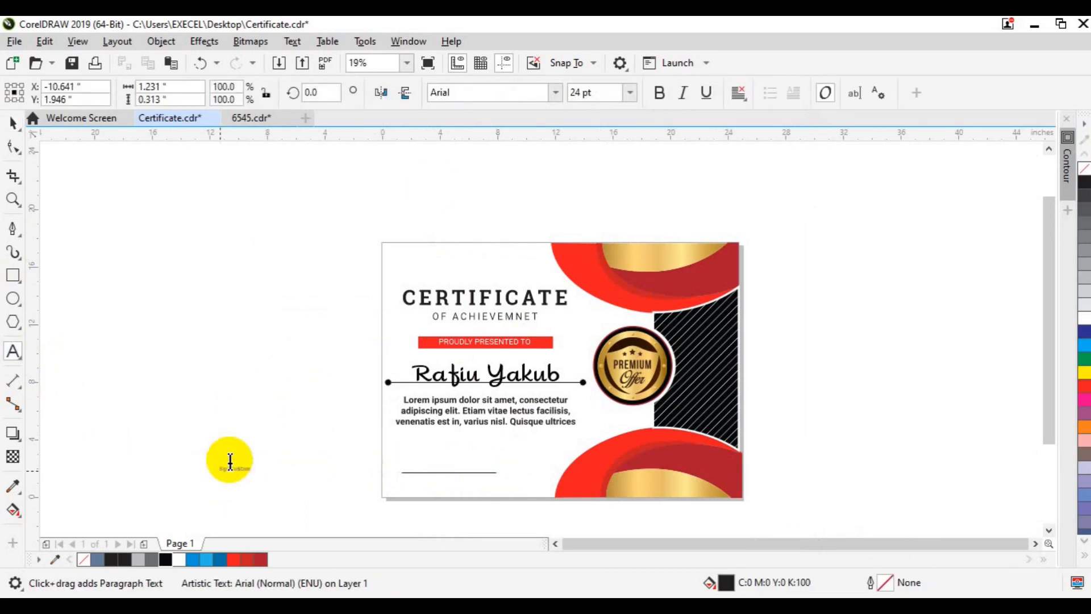
pyautogui.click(630, 93)
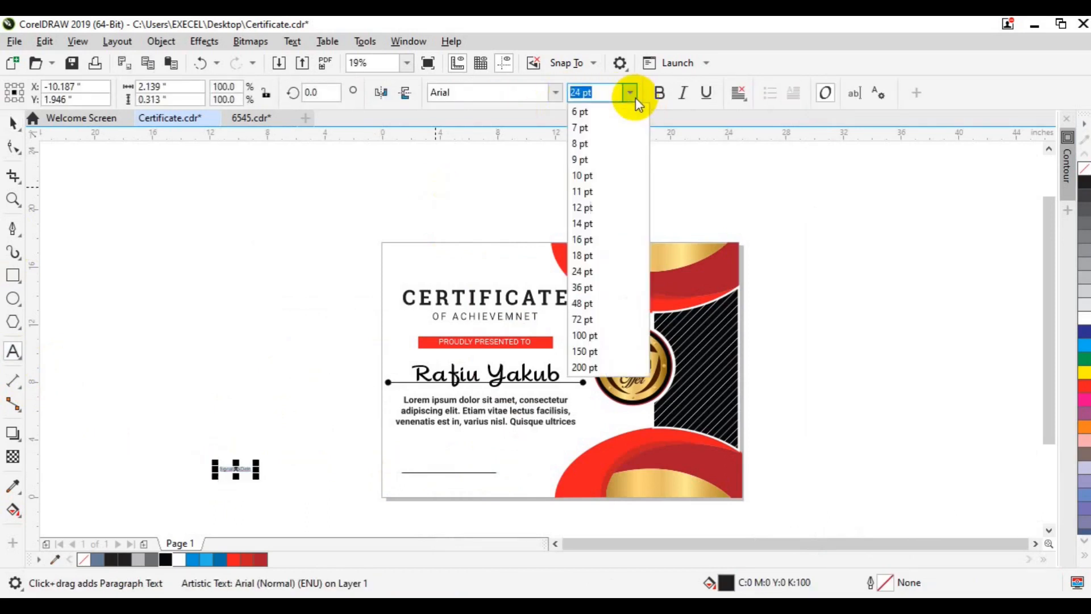
pyautogui.click(594, 287)
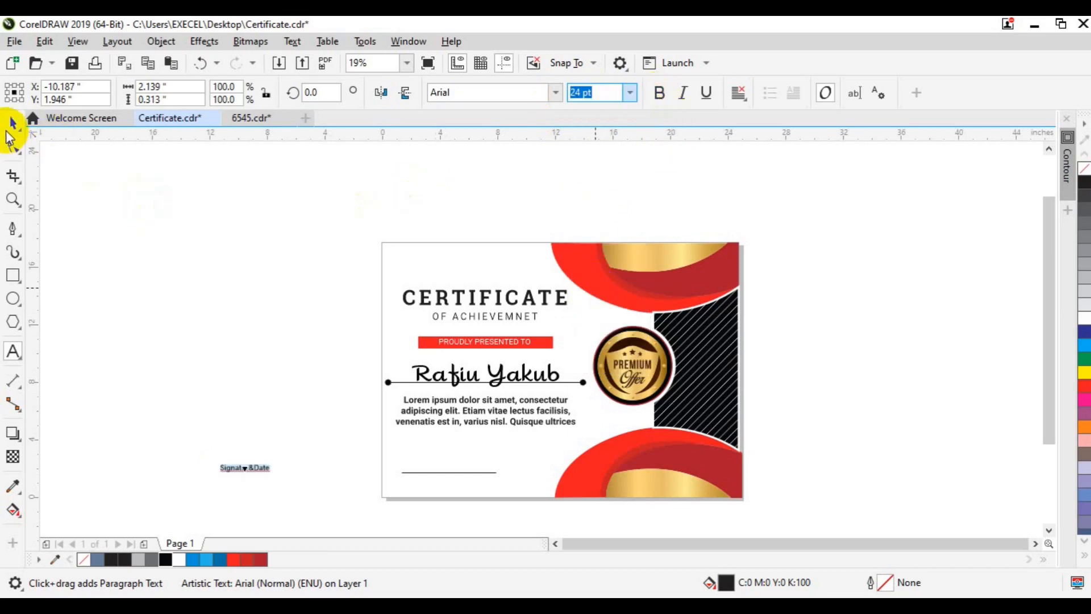
pyautogui.moveTo(245, 469); pyautogui.dragTo(294, 486)
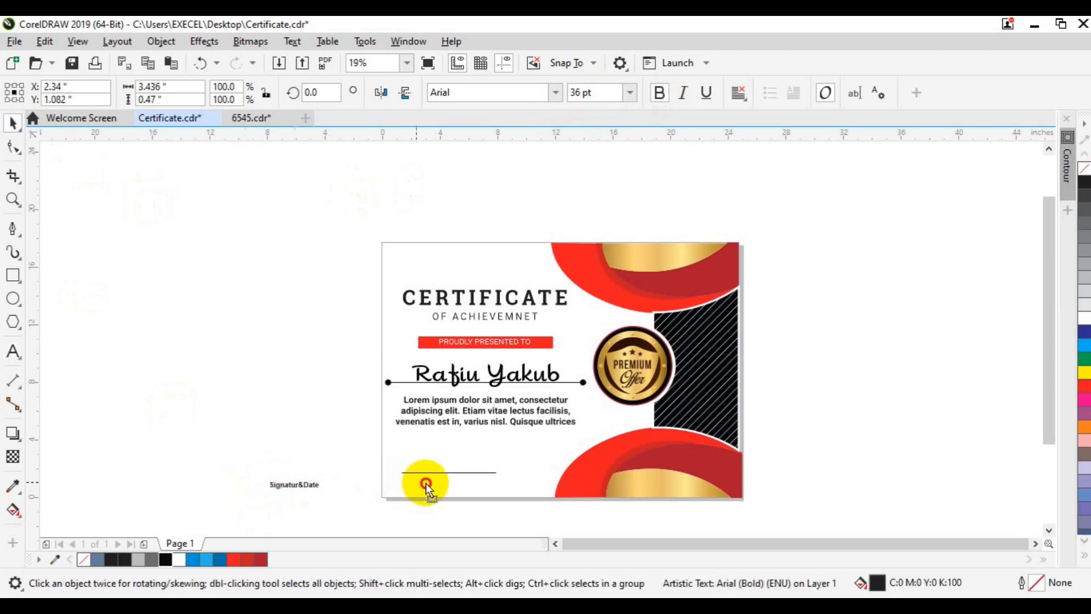
pyautogui.moveTo(510, 500); pyautogui.dragTo(510, 500)
pyautogui.press('Escape')
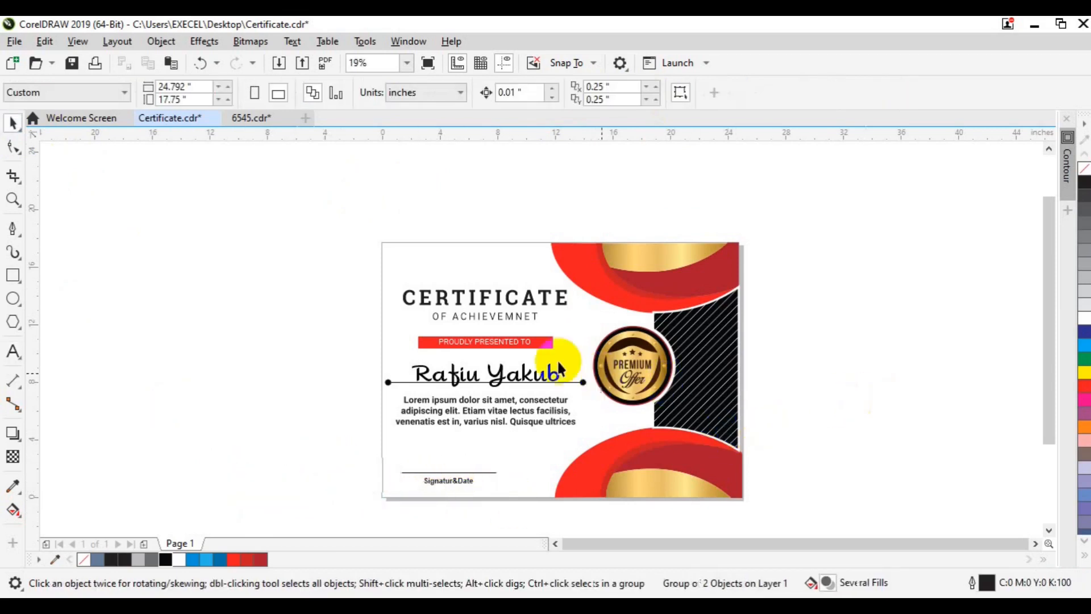
pyautogui.click(12, 274)
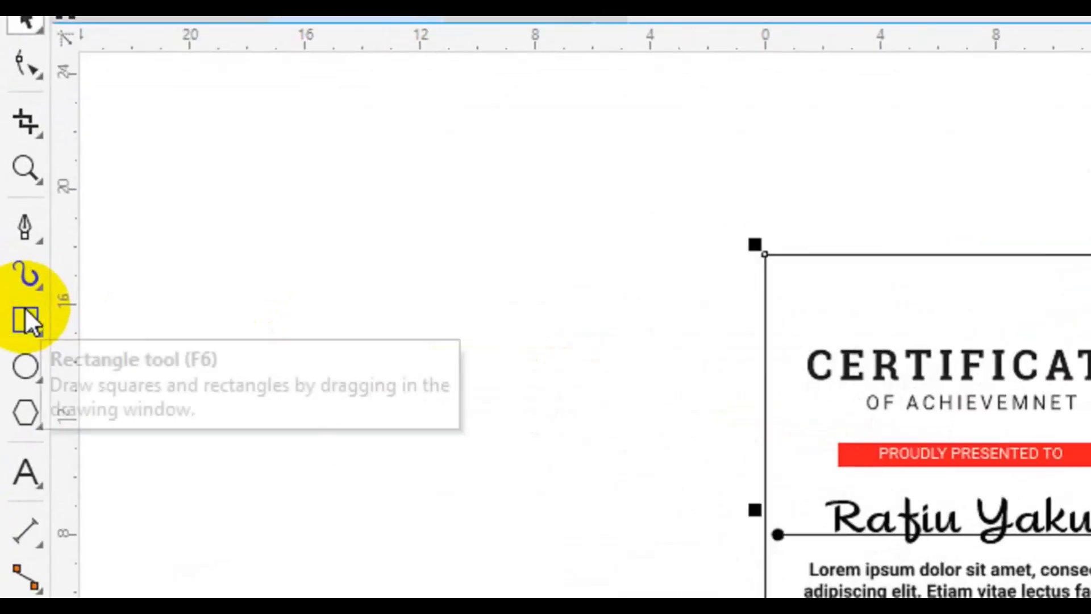
# Create a rectangle matching the page size to serve as a clipping frame.
pyautogui.doubleClick(25, 309)
pyautogui.click(307, 444)
pyautogui.scroll(-1, 307, 443)
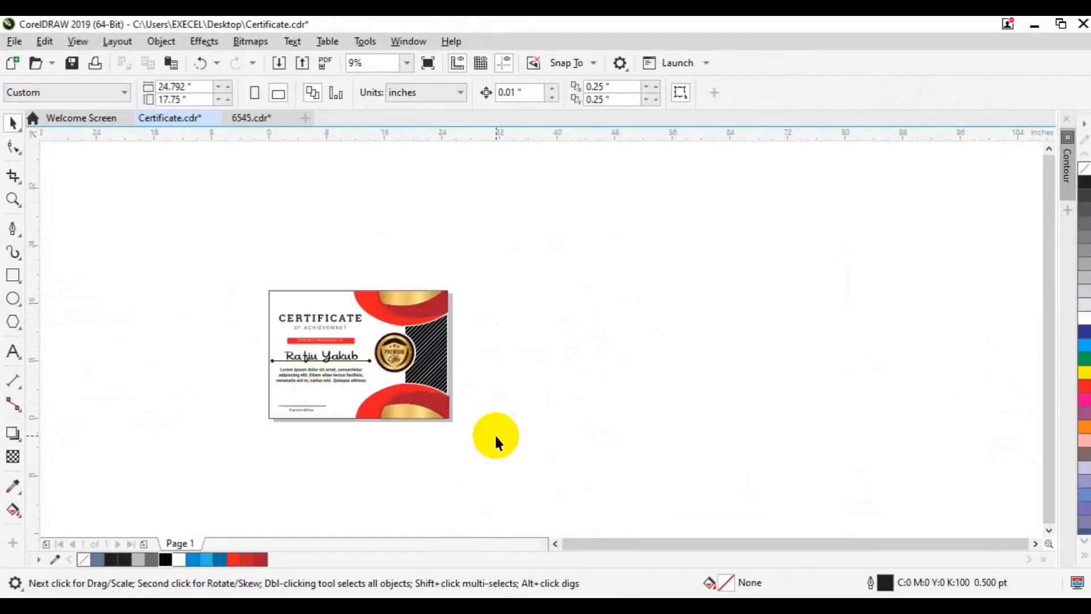
pyautogui.scroll(2, 495, 433)
pyautogui.hscroll(-3, 559, 544)
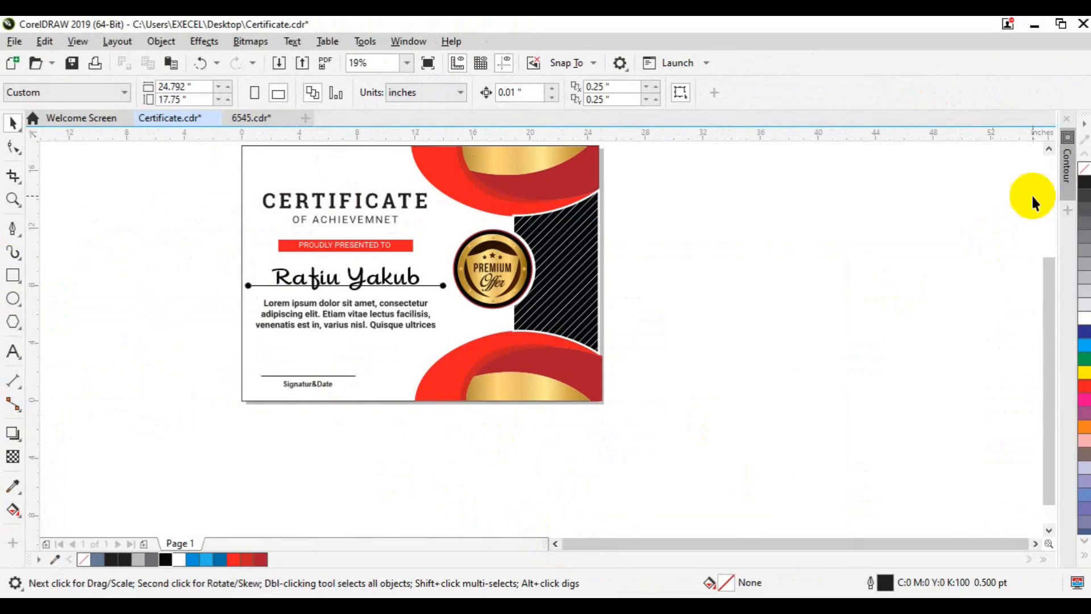
pyautogui.click(1048, 149)
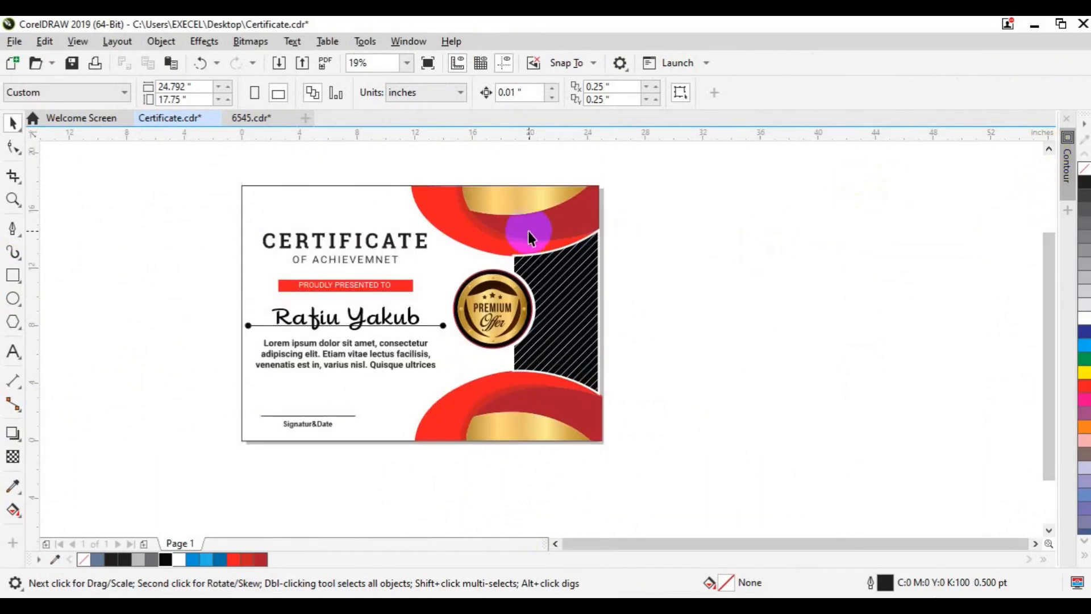
# Bring the right-side band objects, top band group and bottom red band to the front.
pyautogui.click(529, 230)
pyautogui.moveTo(396, 160); pyautogui.dragTo(633, 260)
pyautogui.rightClick(556, 230)
pyautogui.moveTo(625, 270)
pyautogui.click(795, 253)
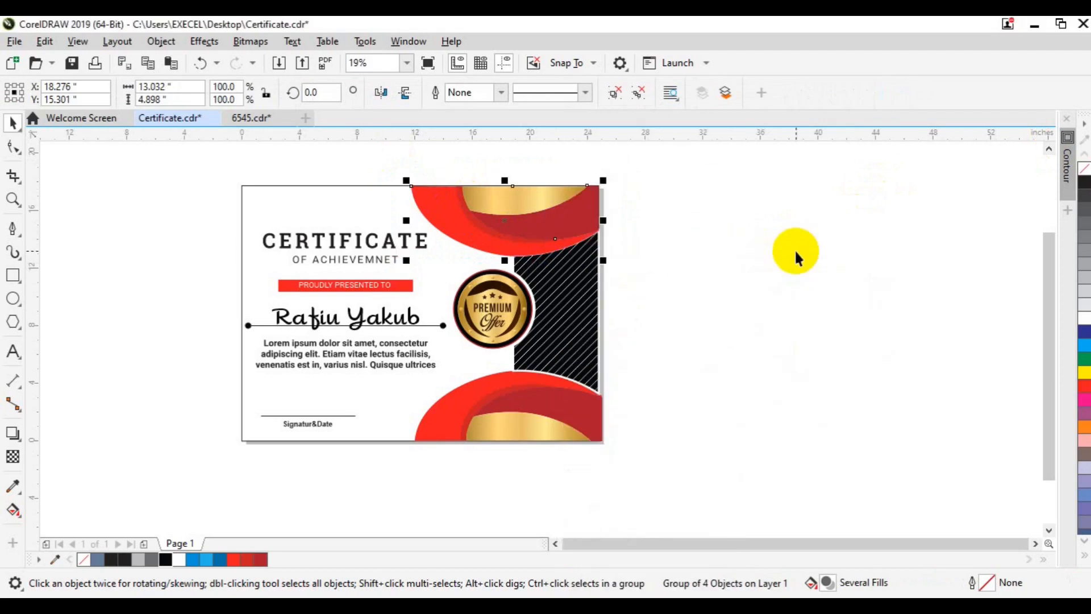
pyautogui.click(571, 397)
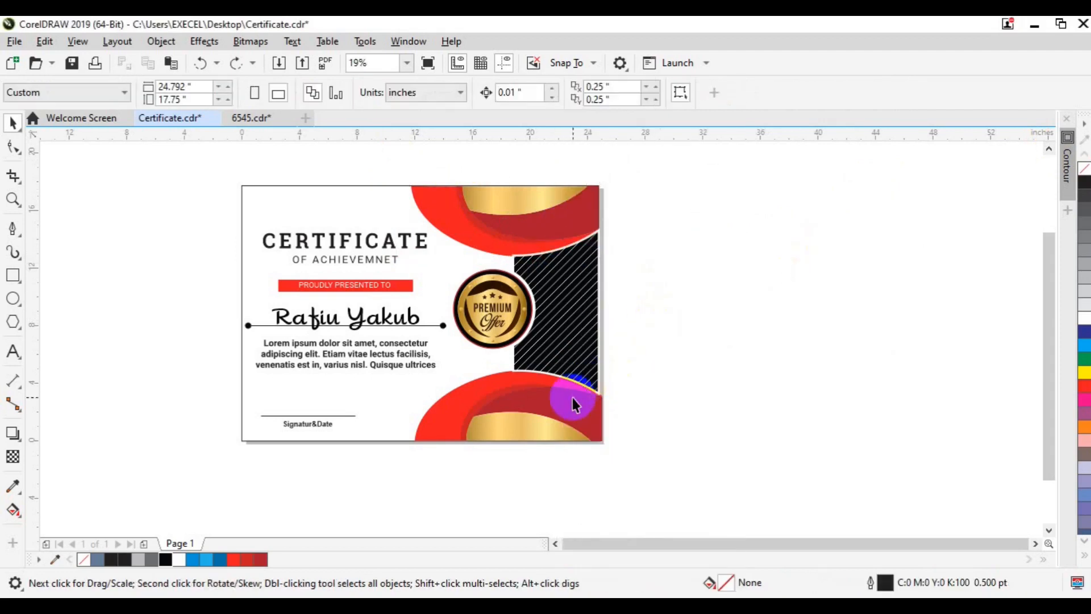
pyautogui.click(484, 240)
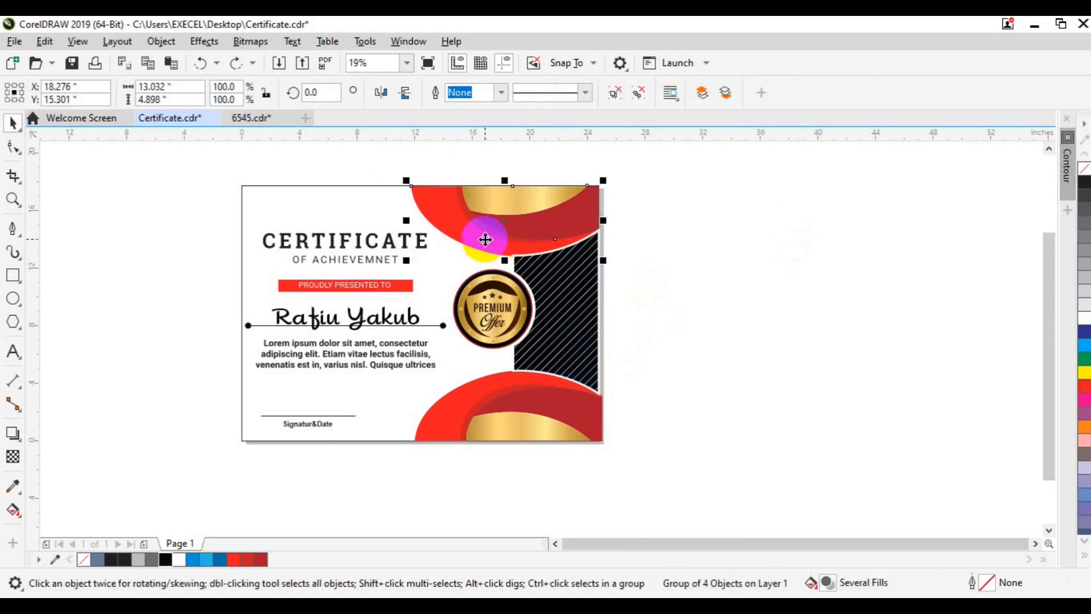
pyautogui.rightClick(485, 240)
pyautogui.moveTo(518, 258)
pyautogui.click(676, 263)
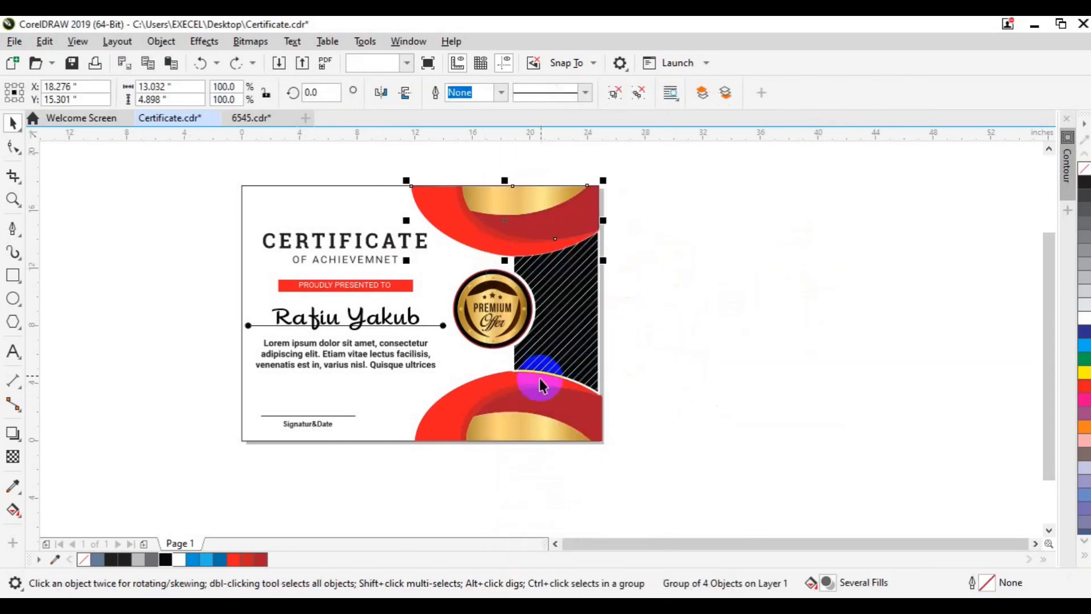
pyautogui.rightClick(537, 392)
pyautogui.moveTo(609, 261)
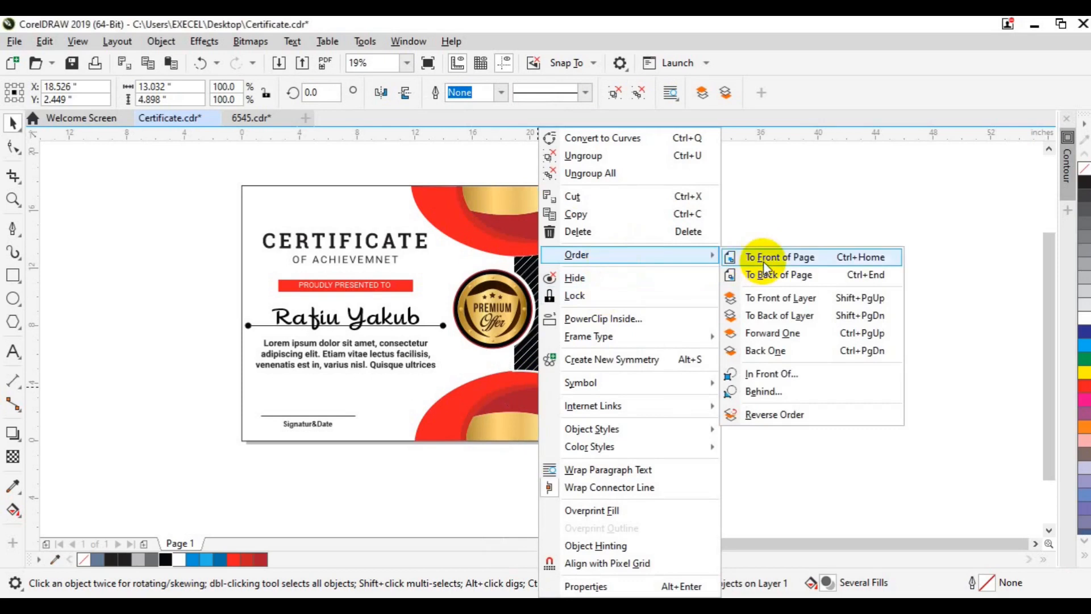
pyautogui.click(761, 260)
# Remove the outline from the striped clipped shape.
pyautogui.click(564, 297)
pyautogui.click(500, 92)
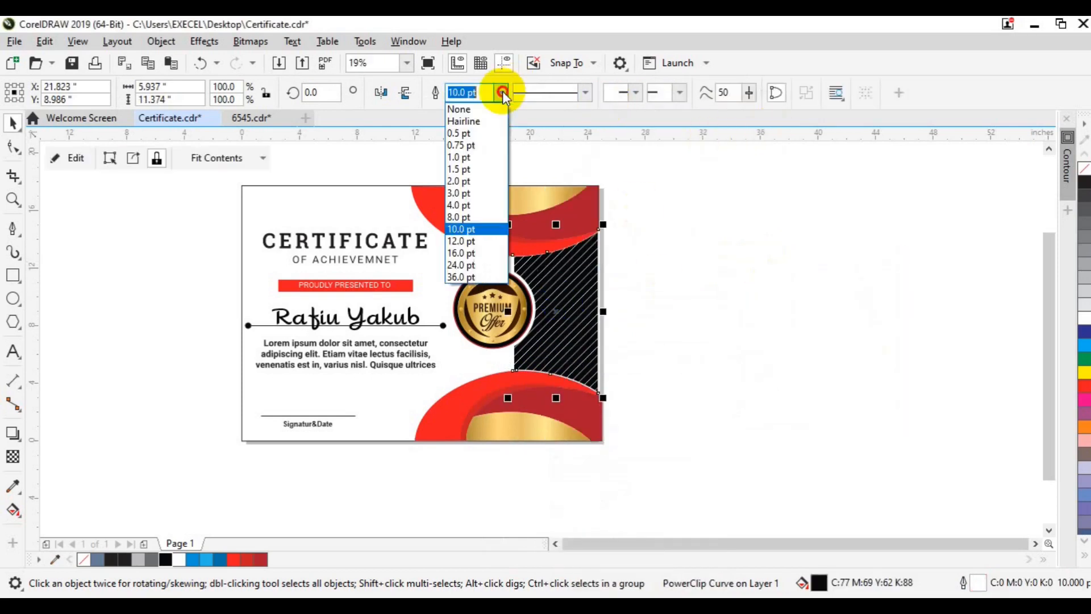
pyautogui.click(482, 109)
pyautogui.click(691, 297)
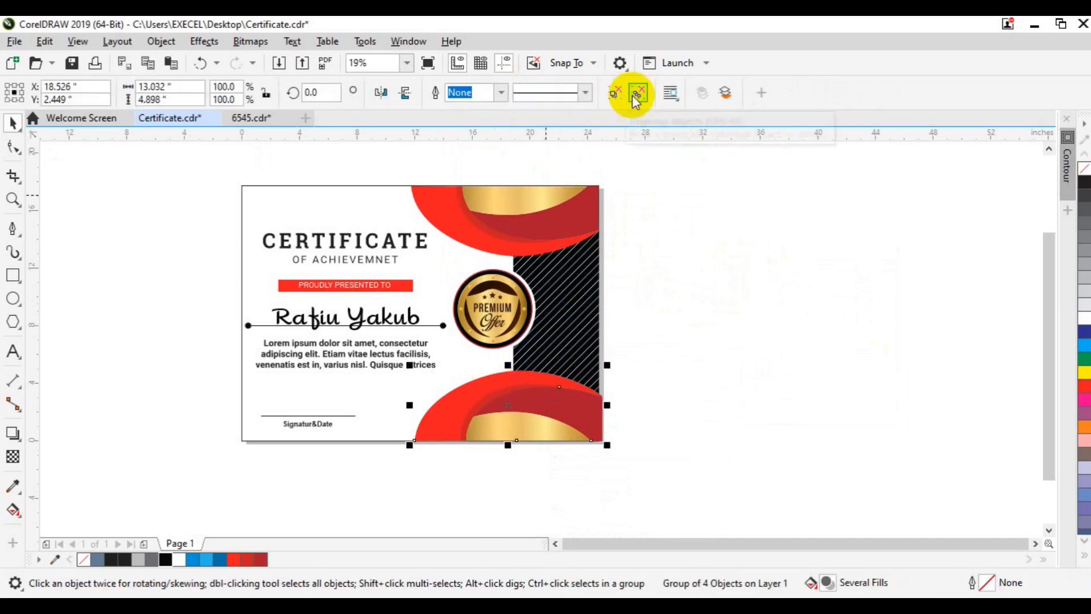
# Ungroup the bands and give the bottom red curve a thick white outline.
pyautogui.hotkey('ctrl', 'u')
pyautogui.click(445, 417)
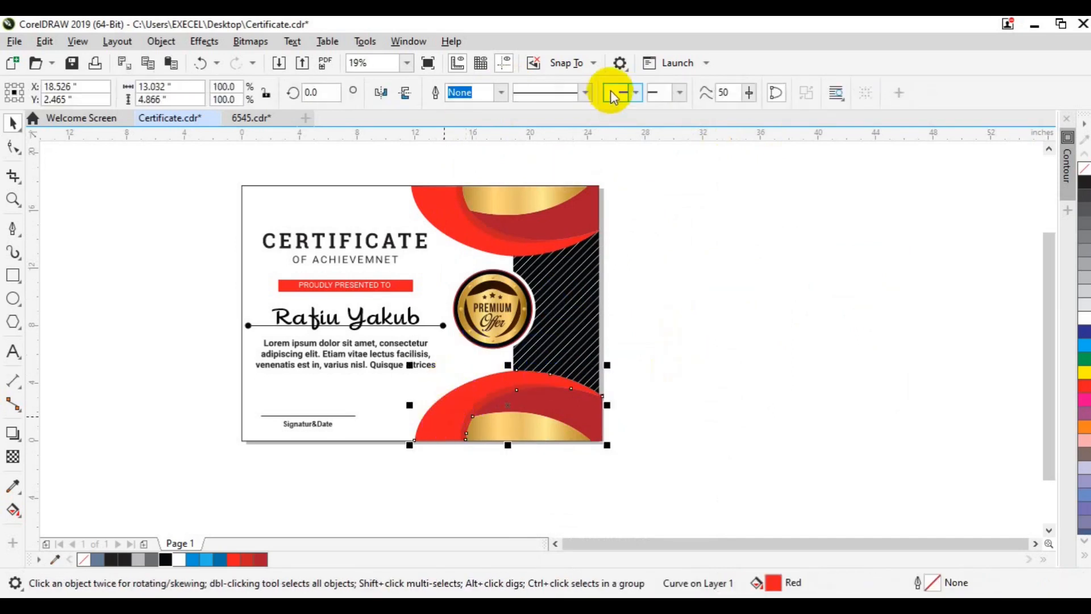
pyautogui.click(502, 93)
pyautogui.click(463, 205)
pyautogui.rightClick(178, 561)
pyautogui.click(501, 93)
pyautogui.click(472, 213)
pyautogui.click(697, 380)
# Set the top red band's outline to 8.0 pt.
pyautogui.click(466, 237)
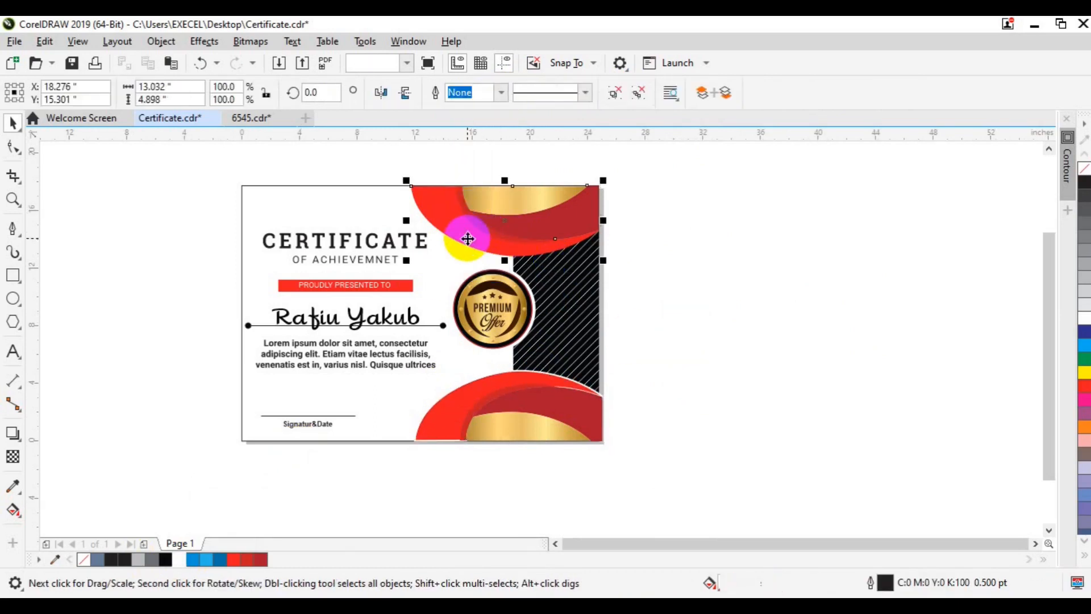
pyautogui.click(465, 234)
pyautogui.click(500, 93)
pyautogui.click(476, 210)
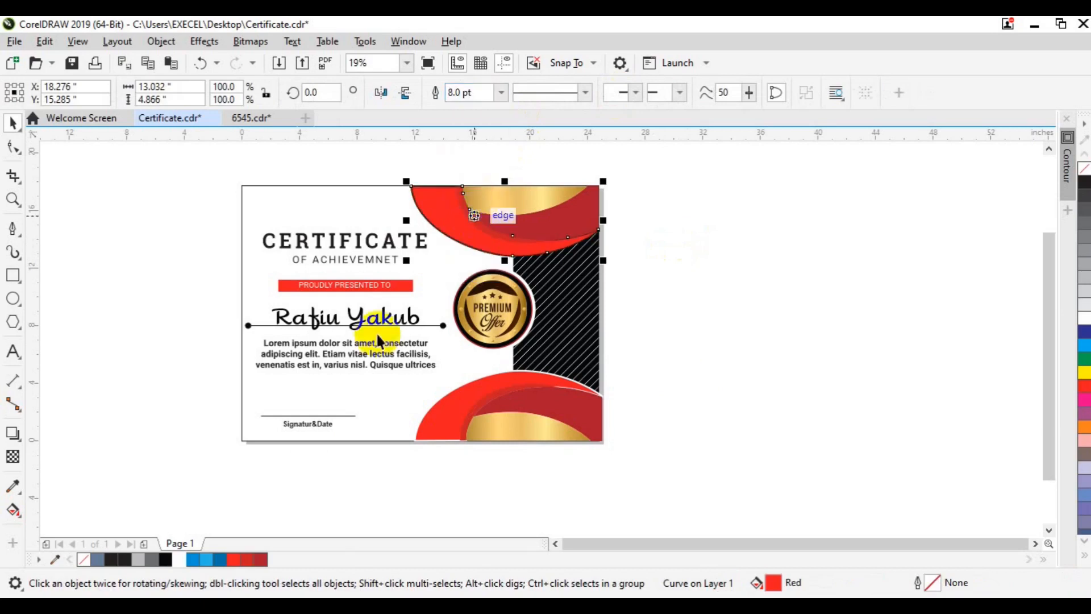
pyautogui.click(367, 474)
# PowerClip both red bands inside the page-sized frame.
pyautogui.click(470, 420)
pyautogui.keyDown('shift'); pyautogui.click(463, 239); pyautogui.keyUp('shift')
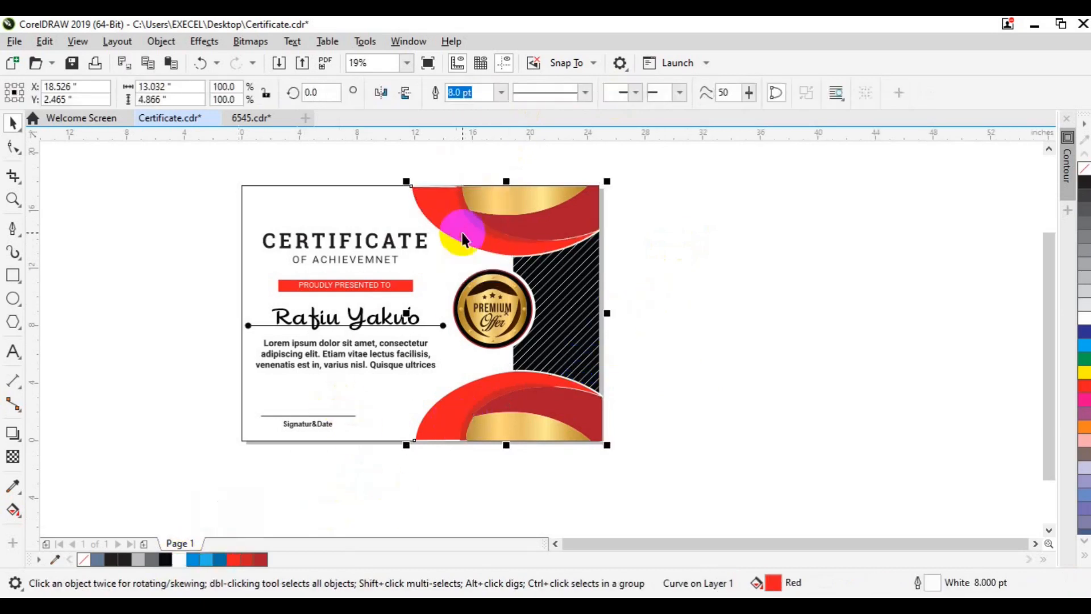
pyautogui.click(161, 42)
pyautogui.moveTo(256, 67)
pyautogui.click(440, 69)
pyautogui.click(236, 217)
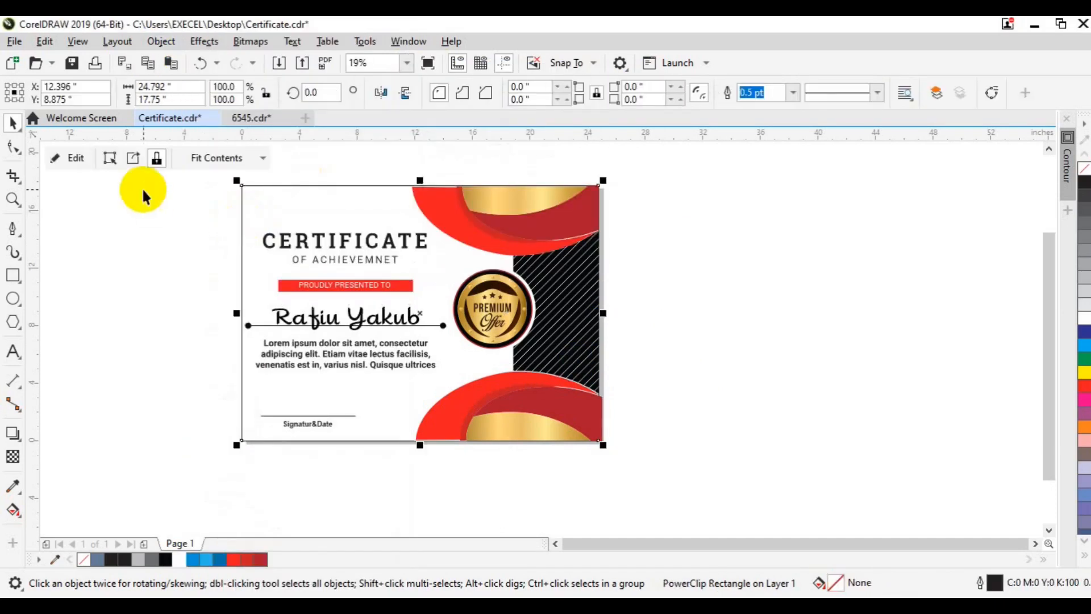
# Inside the PowerClip, give both red bands a 10 pt white outline, then finish editing.
pyautogui.click(146, 260)
pyautogui.click(422, 221)
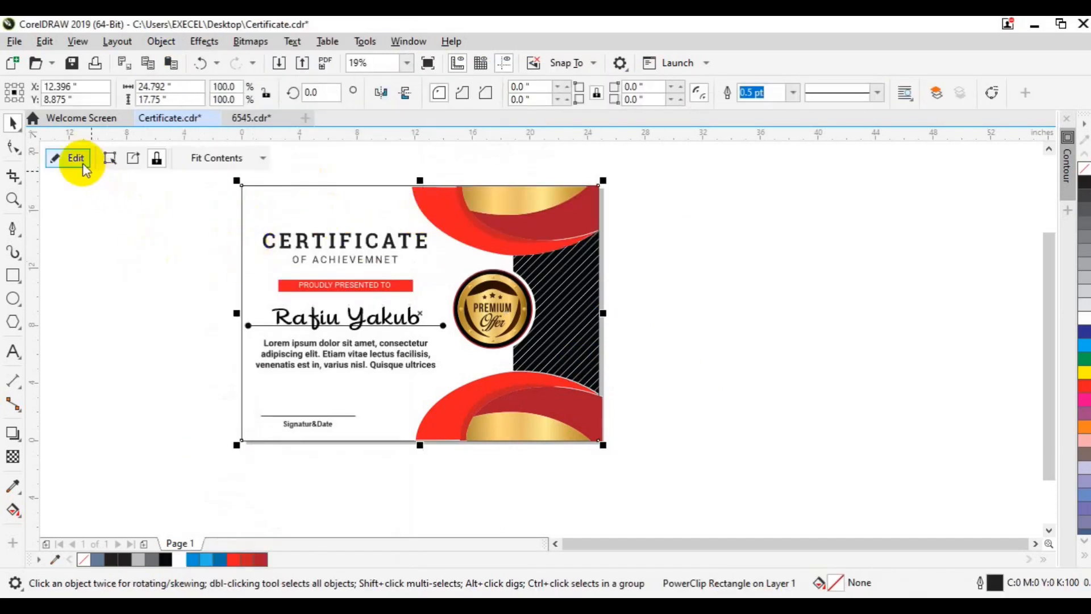
pyautogui.click(622, 373)
pyautogui.click(555, 543)
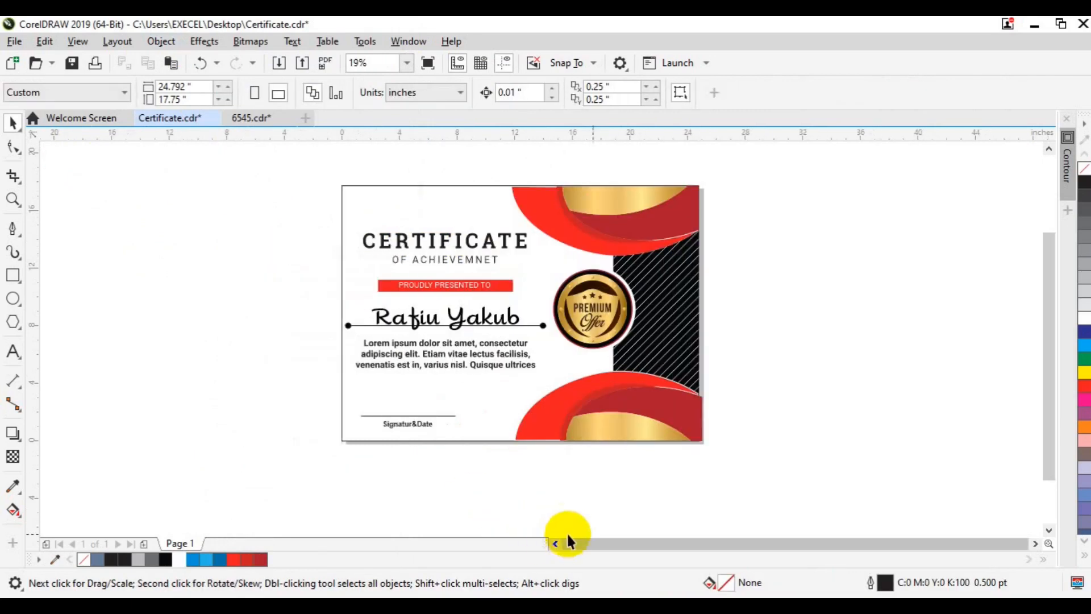
pyautogui.click(567, 422)
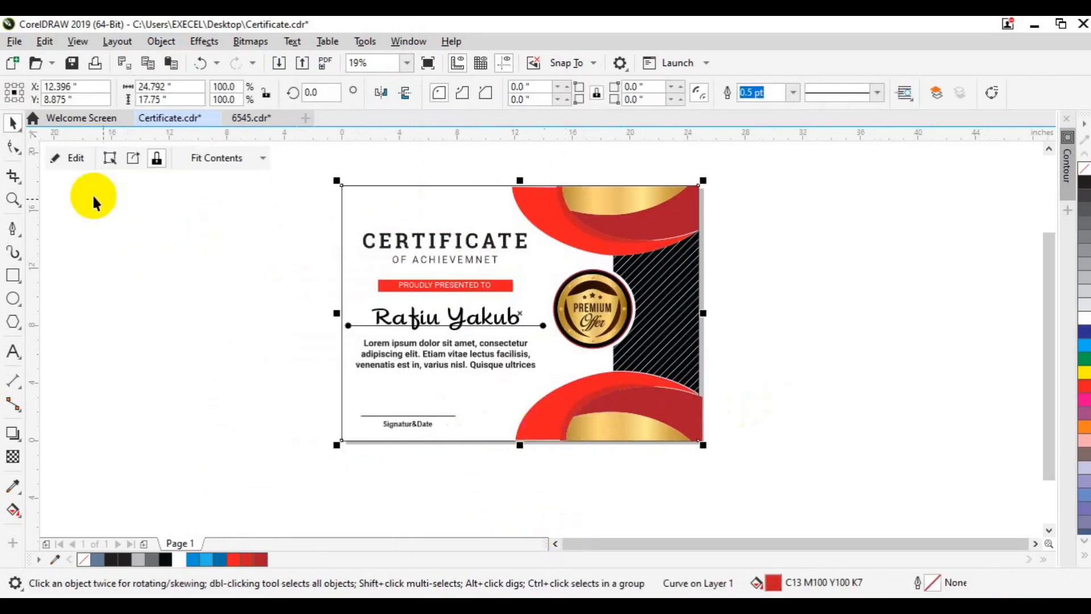
pyautogui.click(73, 156)
pyautogui.click(584, 236)
pyautogui.keyDown('shift'); pyautogui.click(554, 423); pyautogui.keyUp('shift')
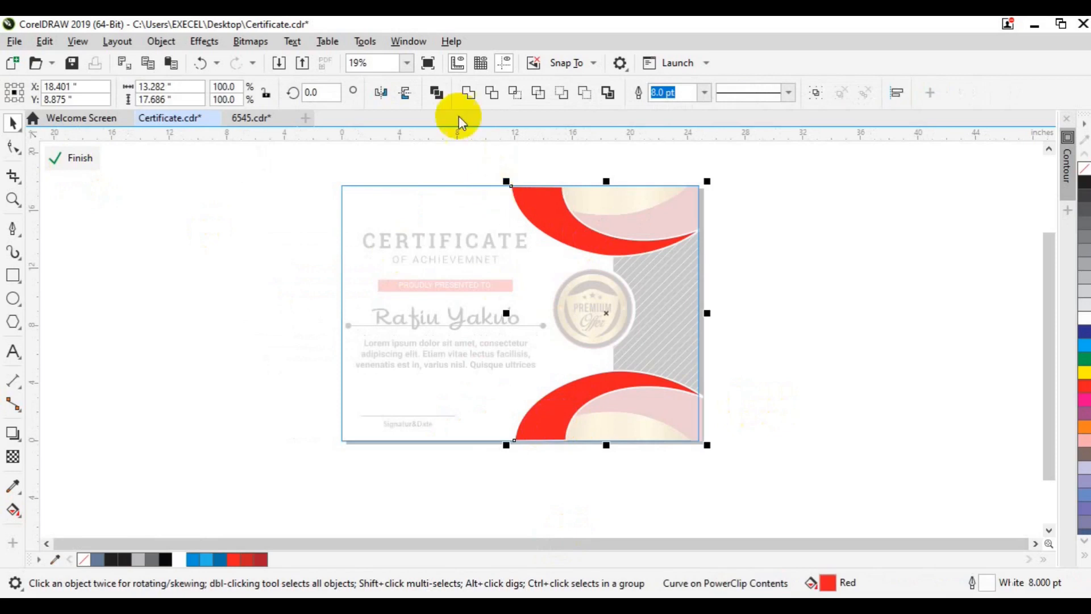
pyautogui.click(705, 93)
pyautogui.click(671, 228)
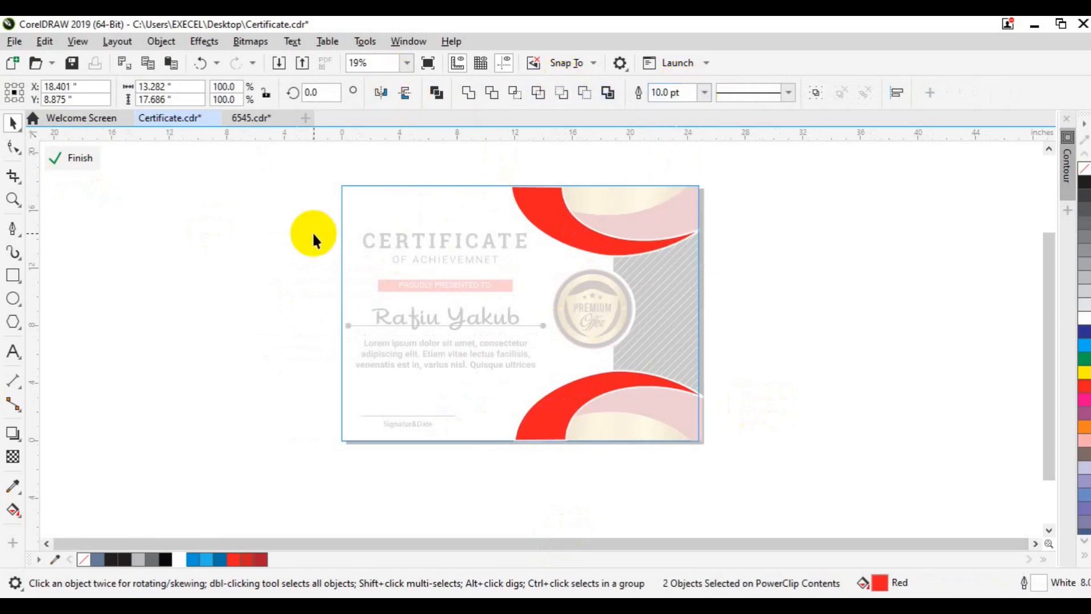
pyautogui.click(77, 158)
# Reopen the PowerClip contents and reselect both red bands to change their outline width again.
pyautogui.click(605, 227)
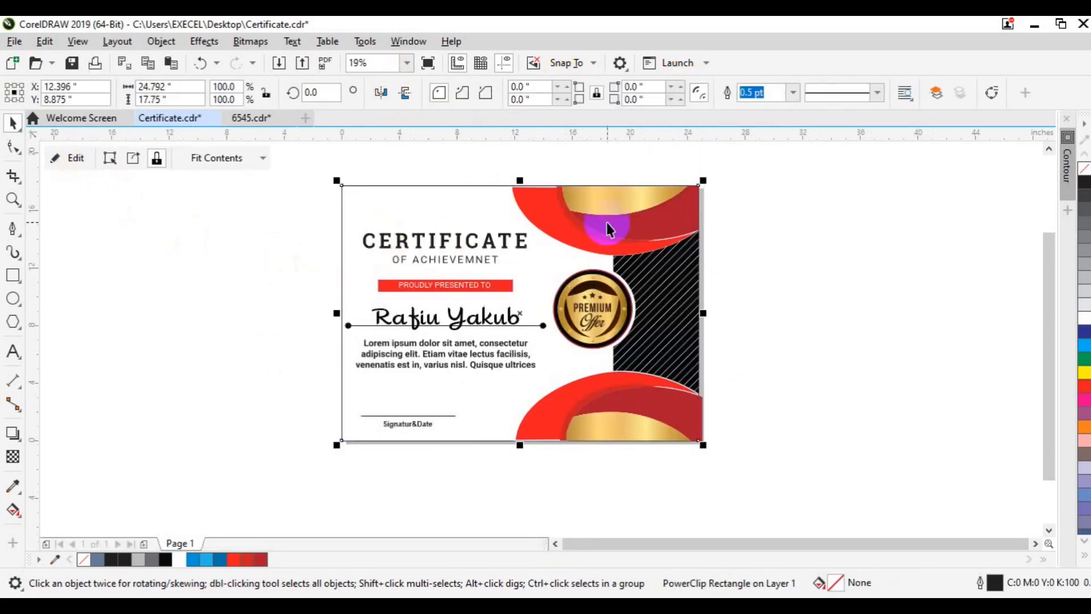
pyautogui.click(804, 256)
pyautogui.click(699, 263)
pyautogui.click(639, 244)
pyautogui.click(73, 159)
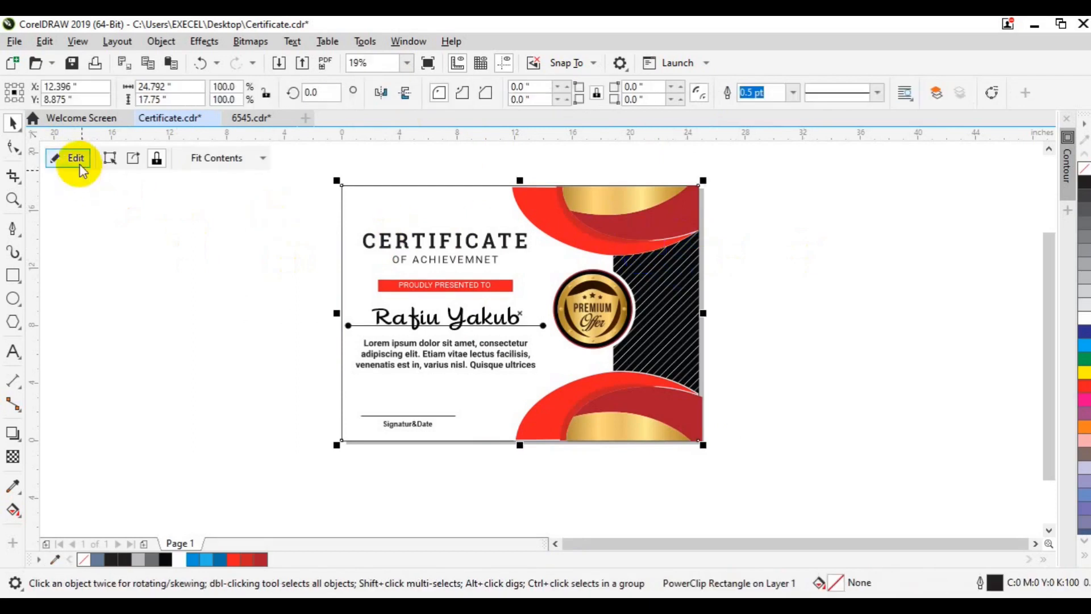
pyautogui.click(559, 229)
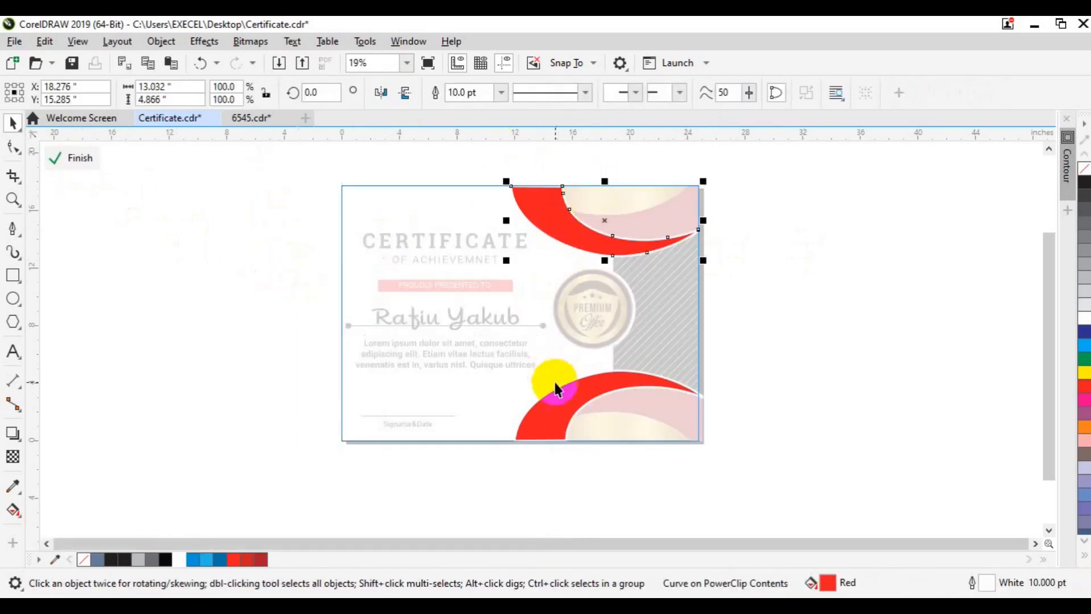
pyautogui.keyDown('shift'); pyautogui.click(558, 212); pyautogui.keyUp('shift')
pyautogui.click(705, 92)
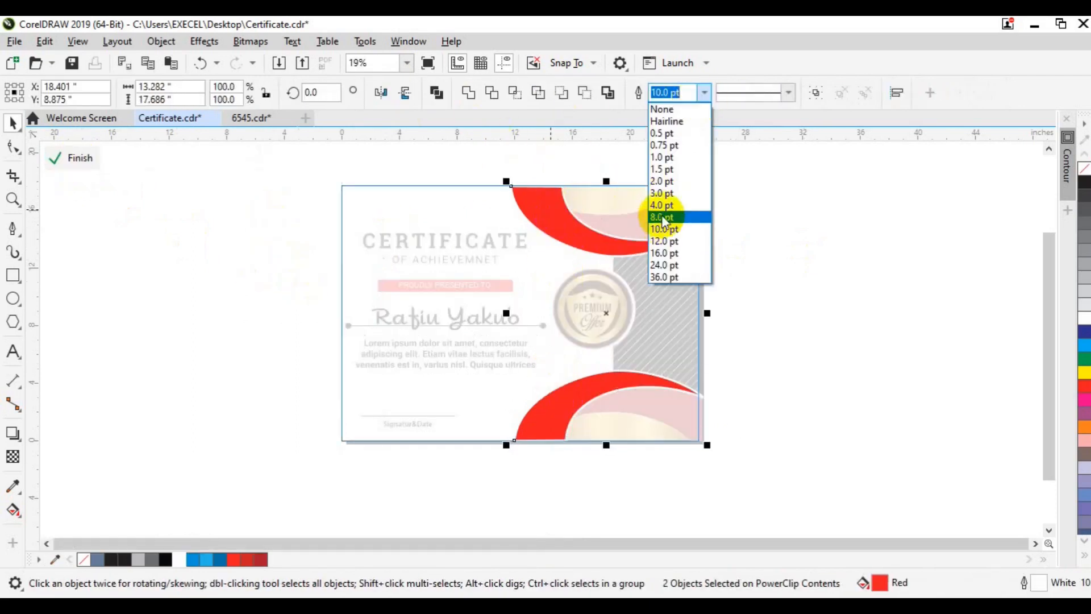